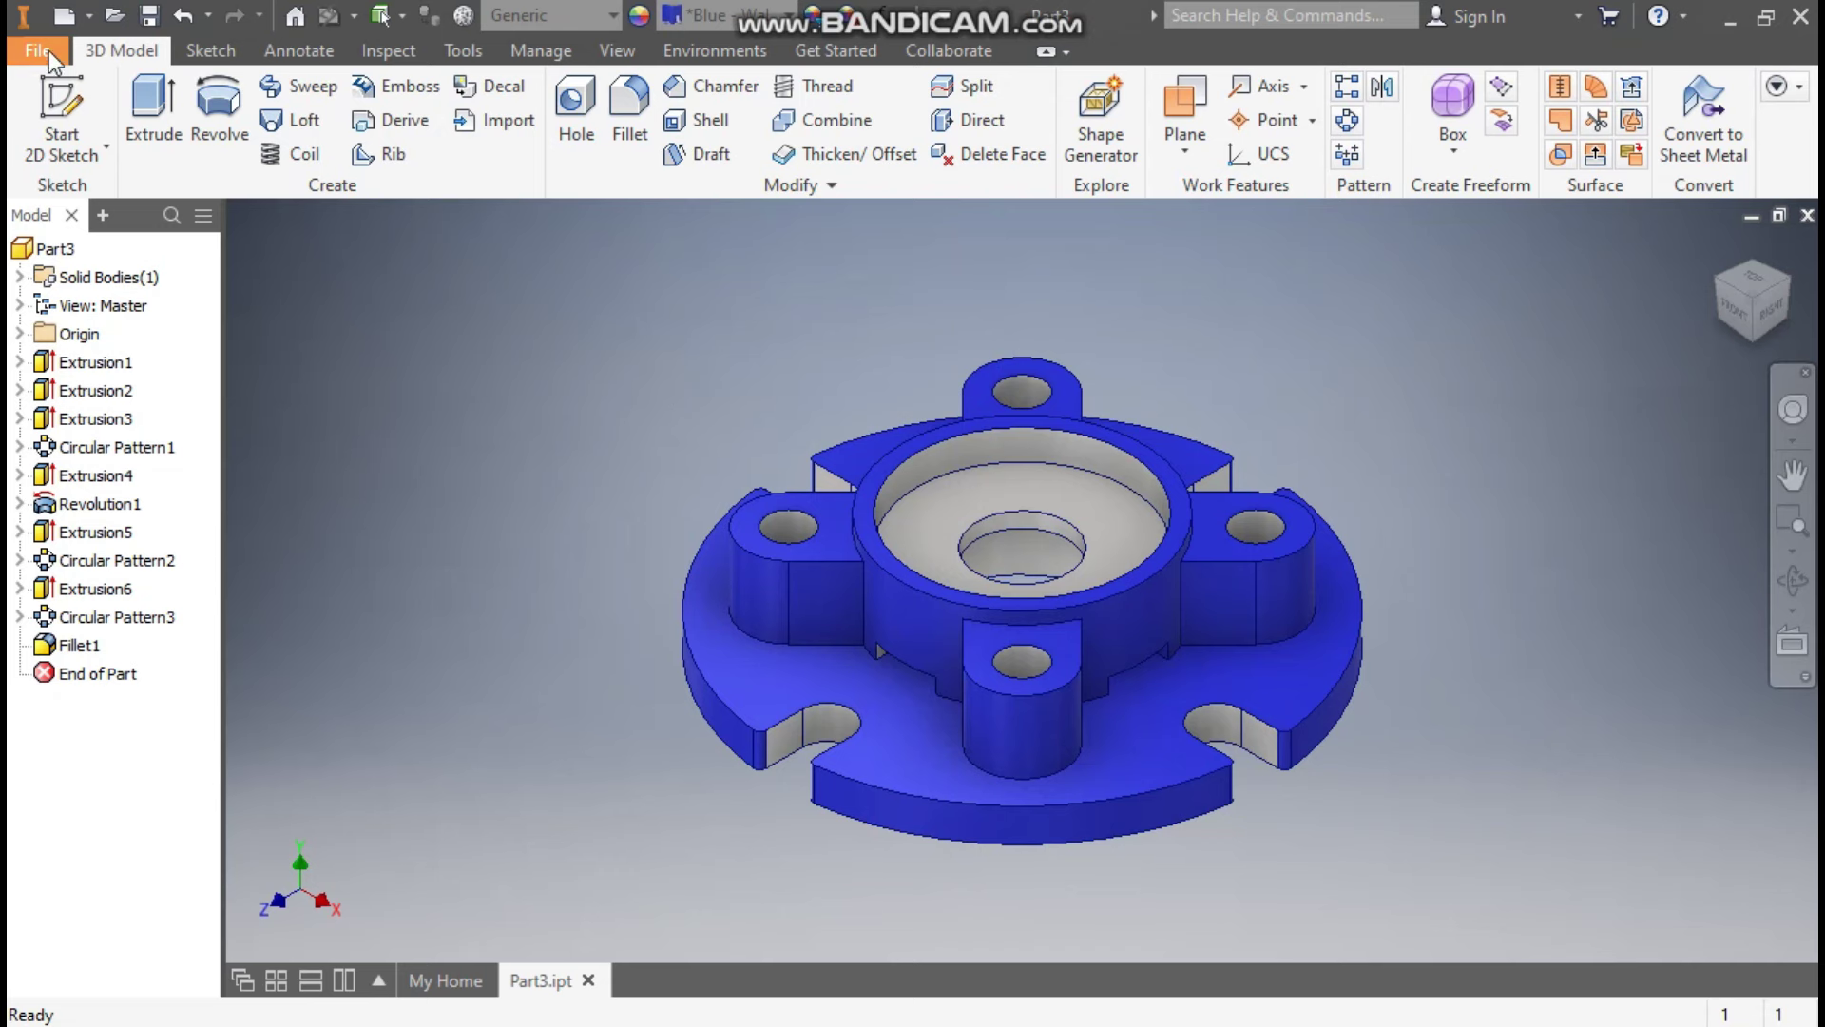
Create a new part from the Standard (mm).ipt template and start a 2D sketch.
left_click(59, 25)
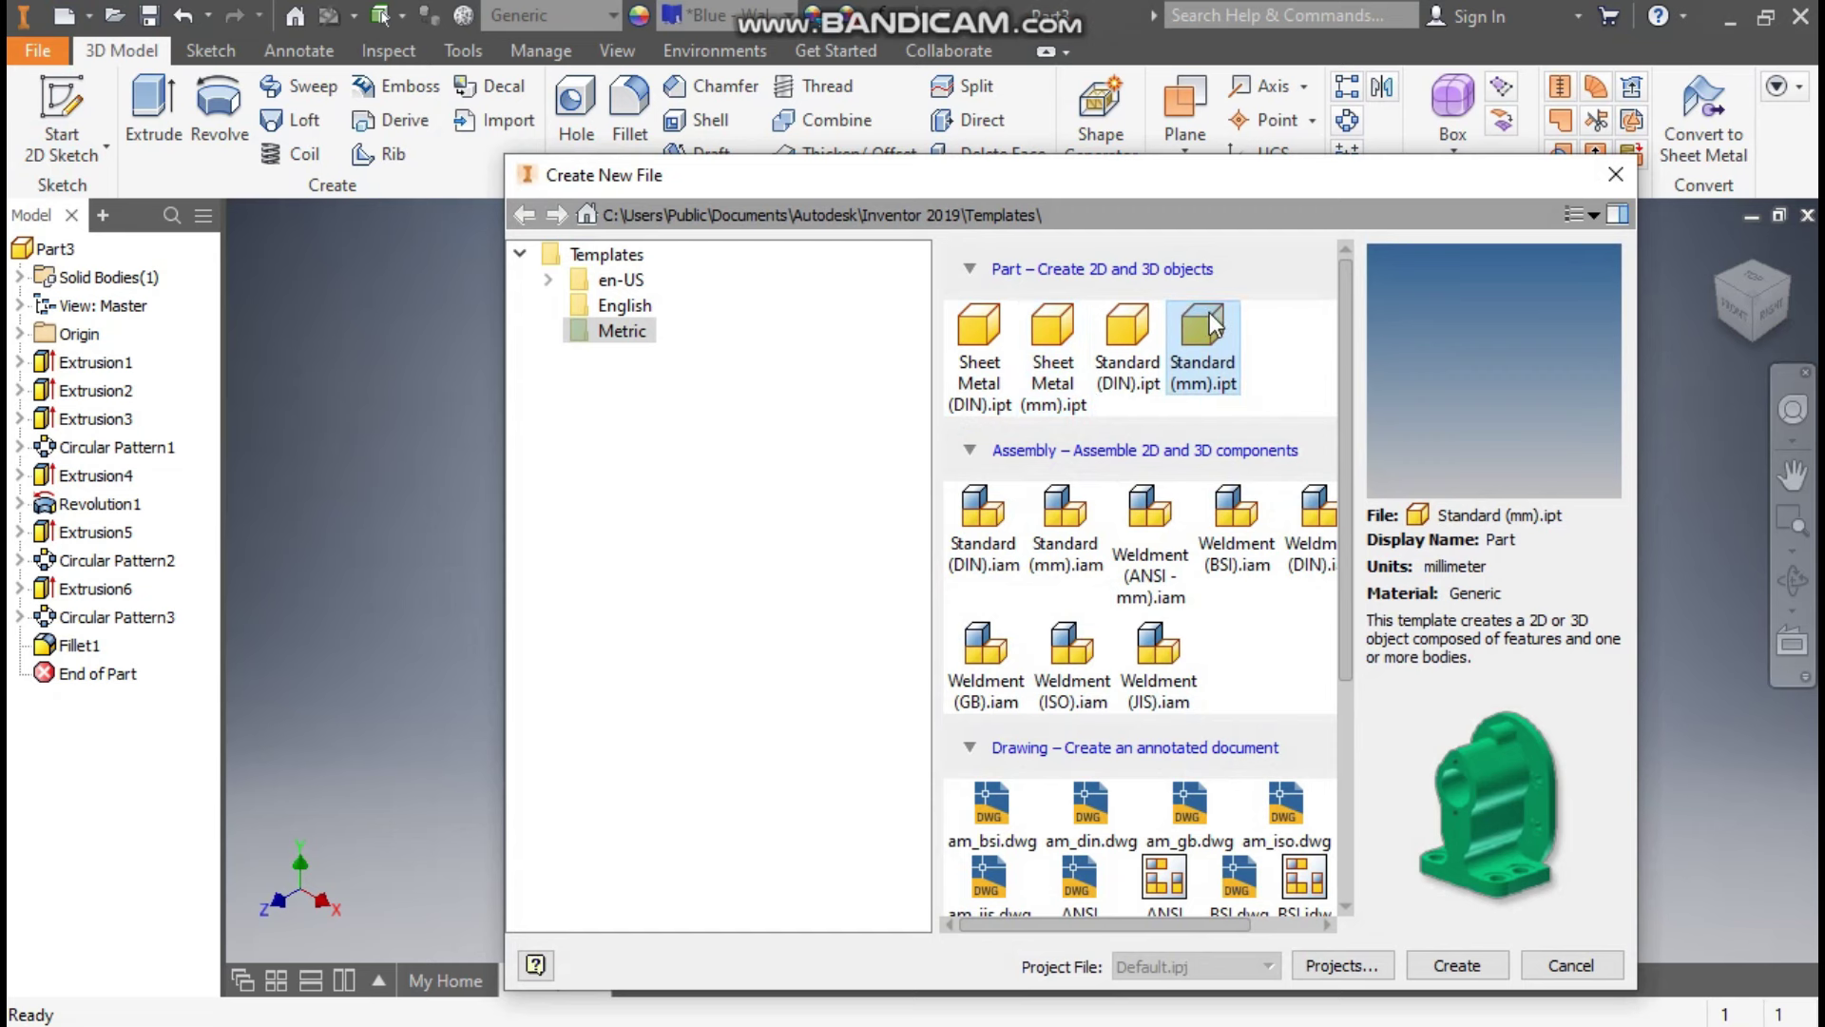
left_click(1456, 966)
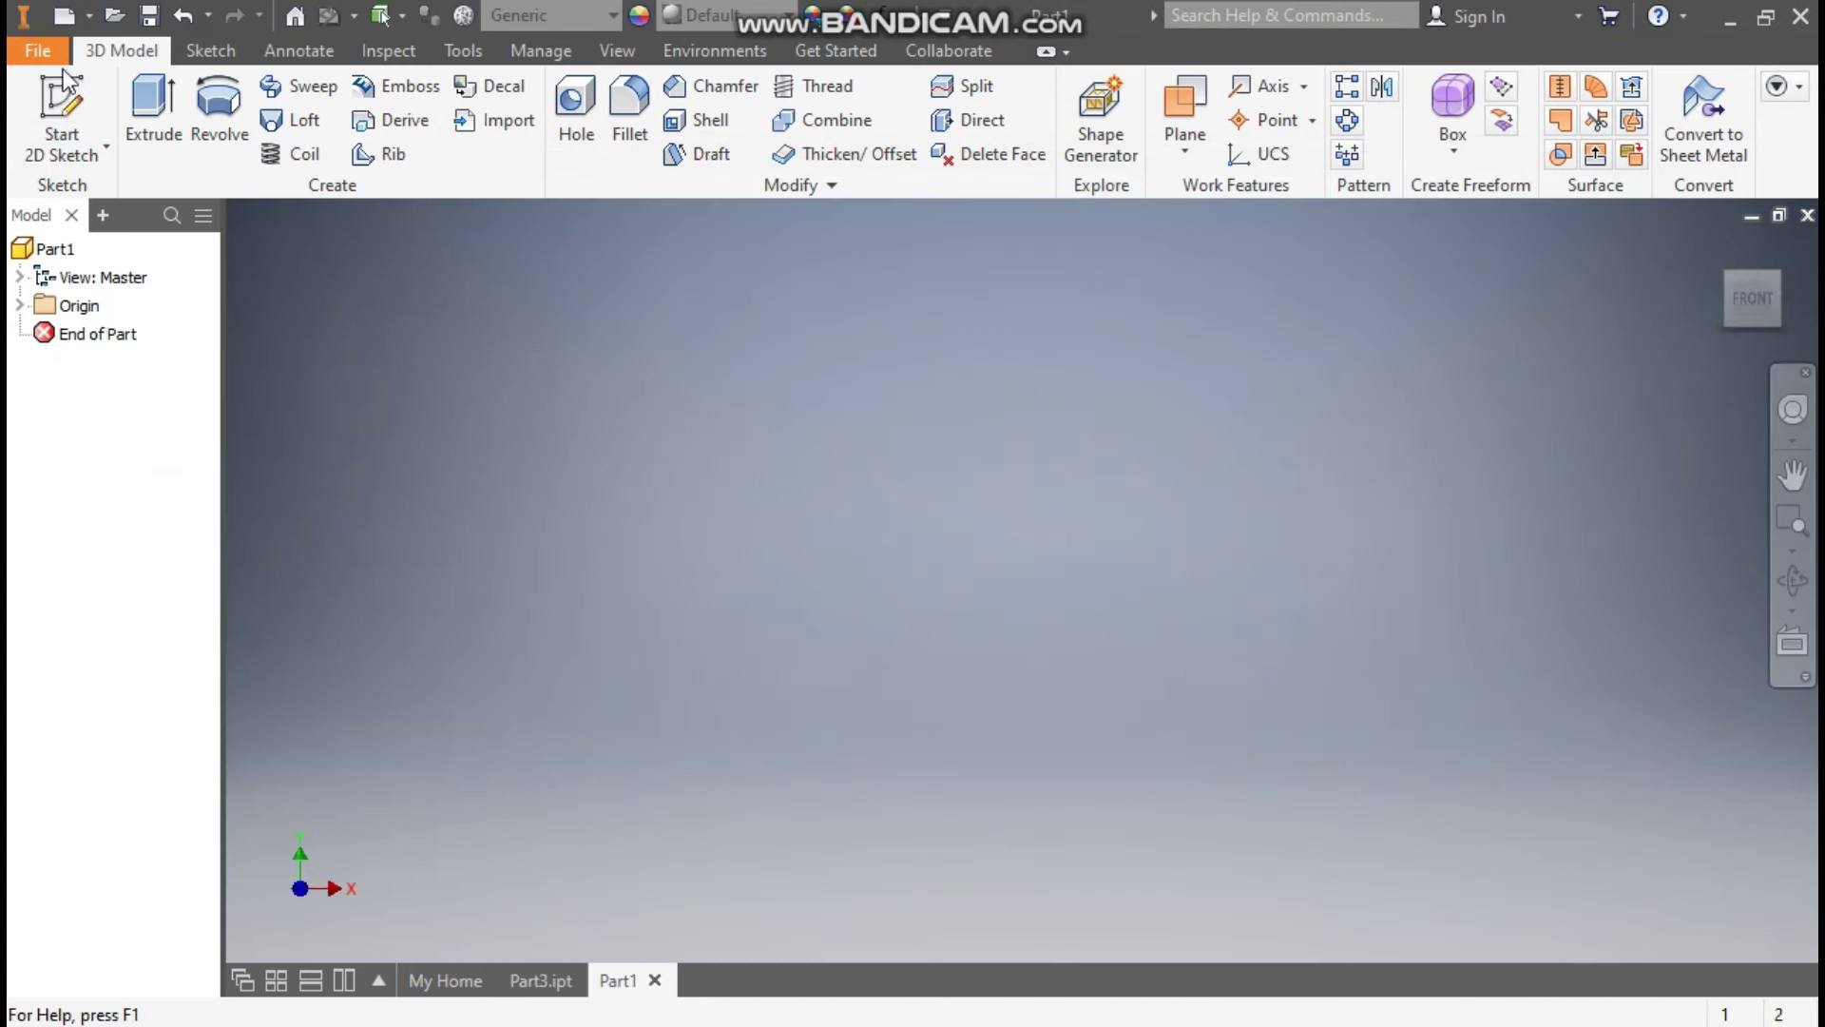
left_click(67, 100)
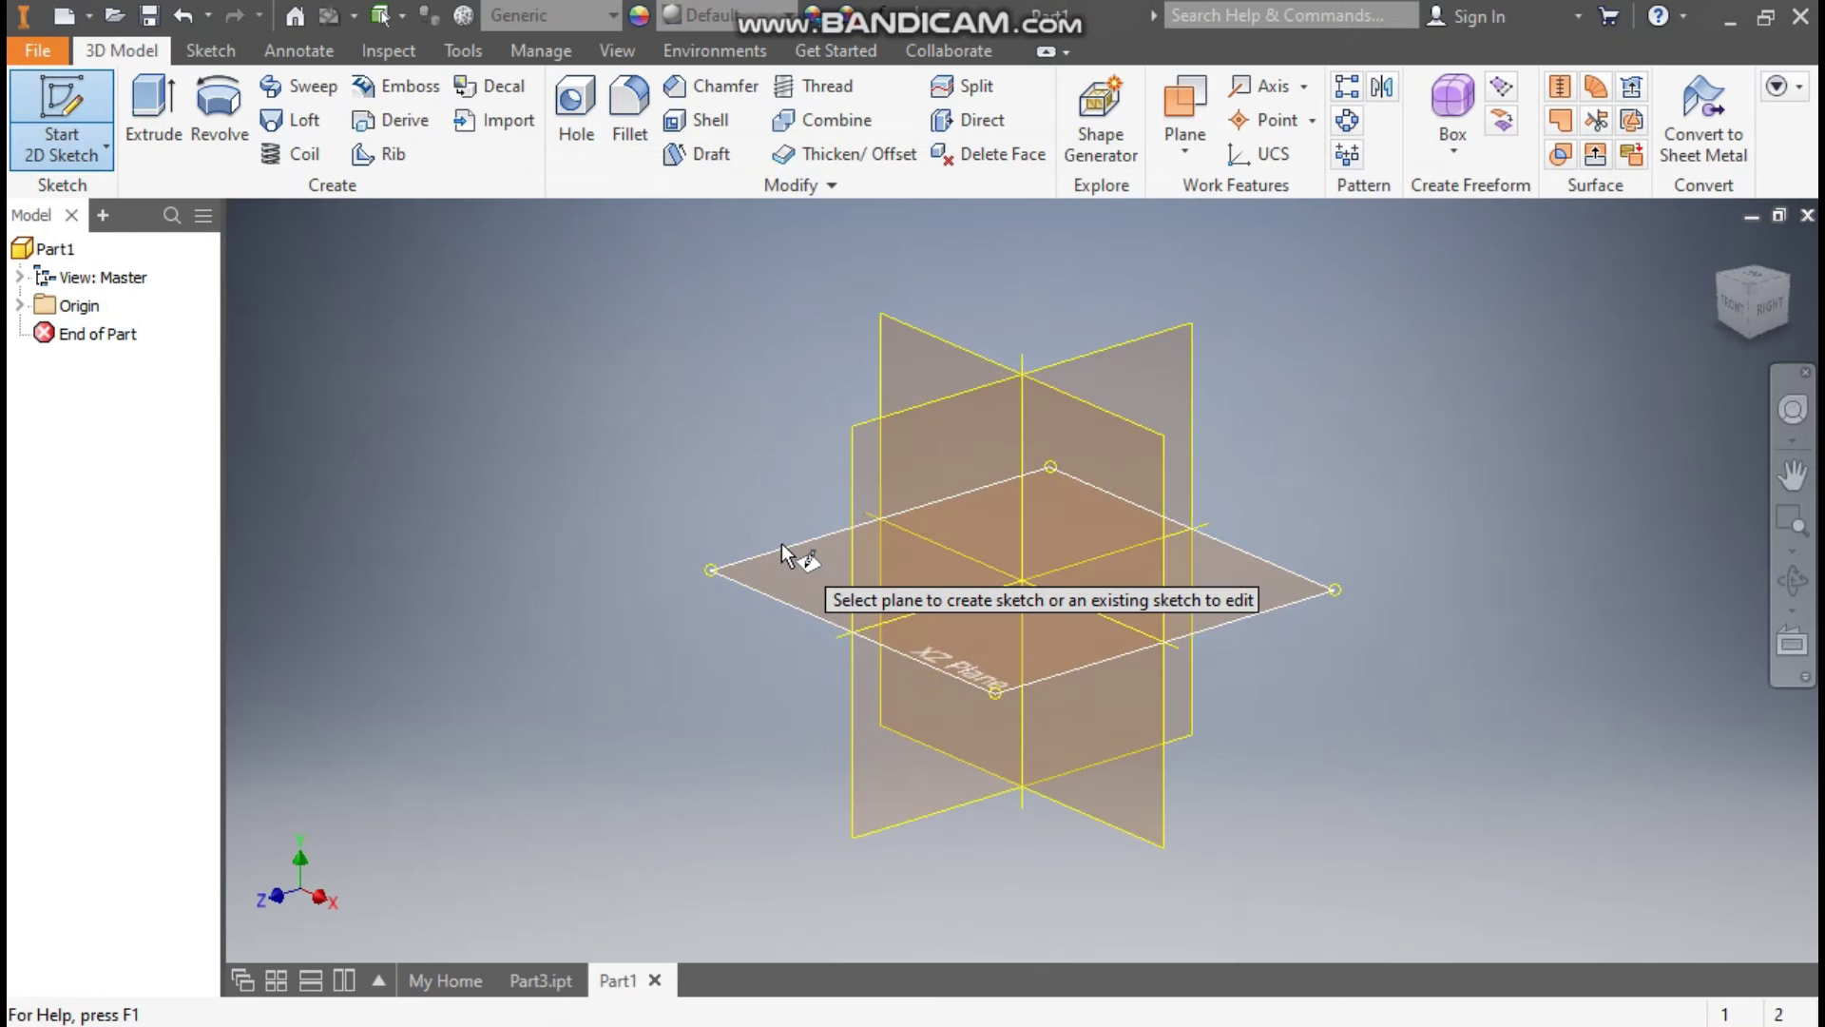
On the XZ plane, sketch a 160 mm diameter circle centred at the origin.
left_click(782, 544)
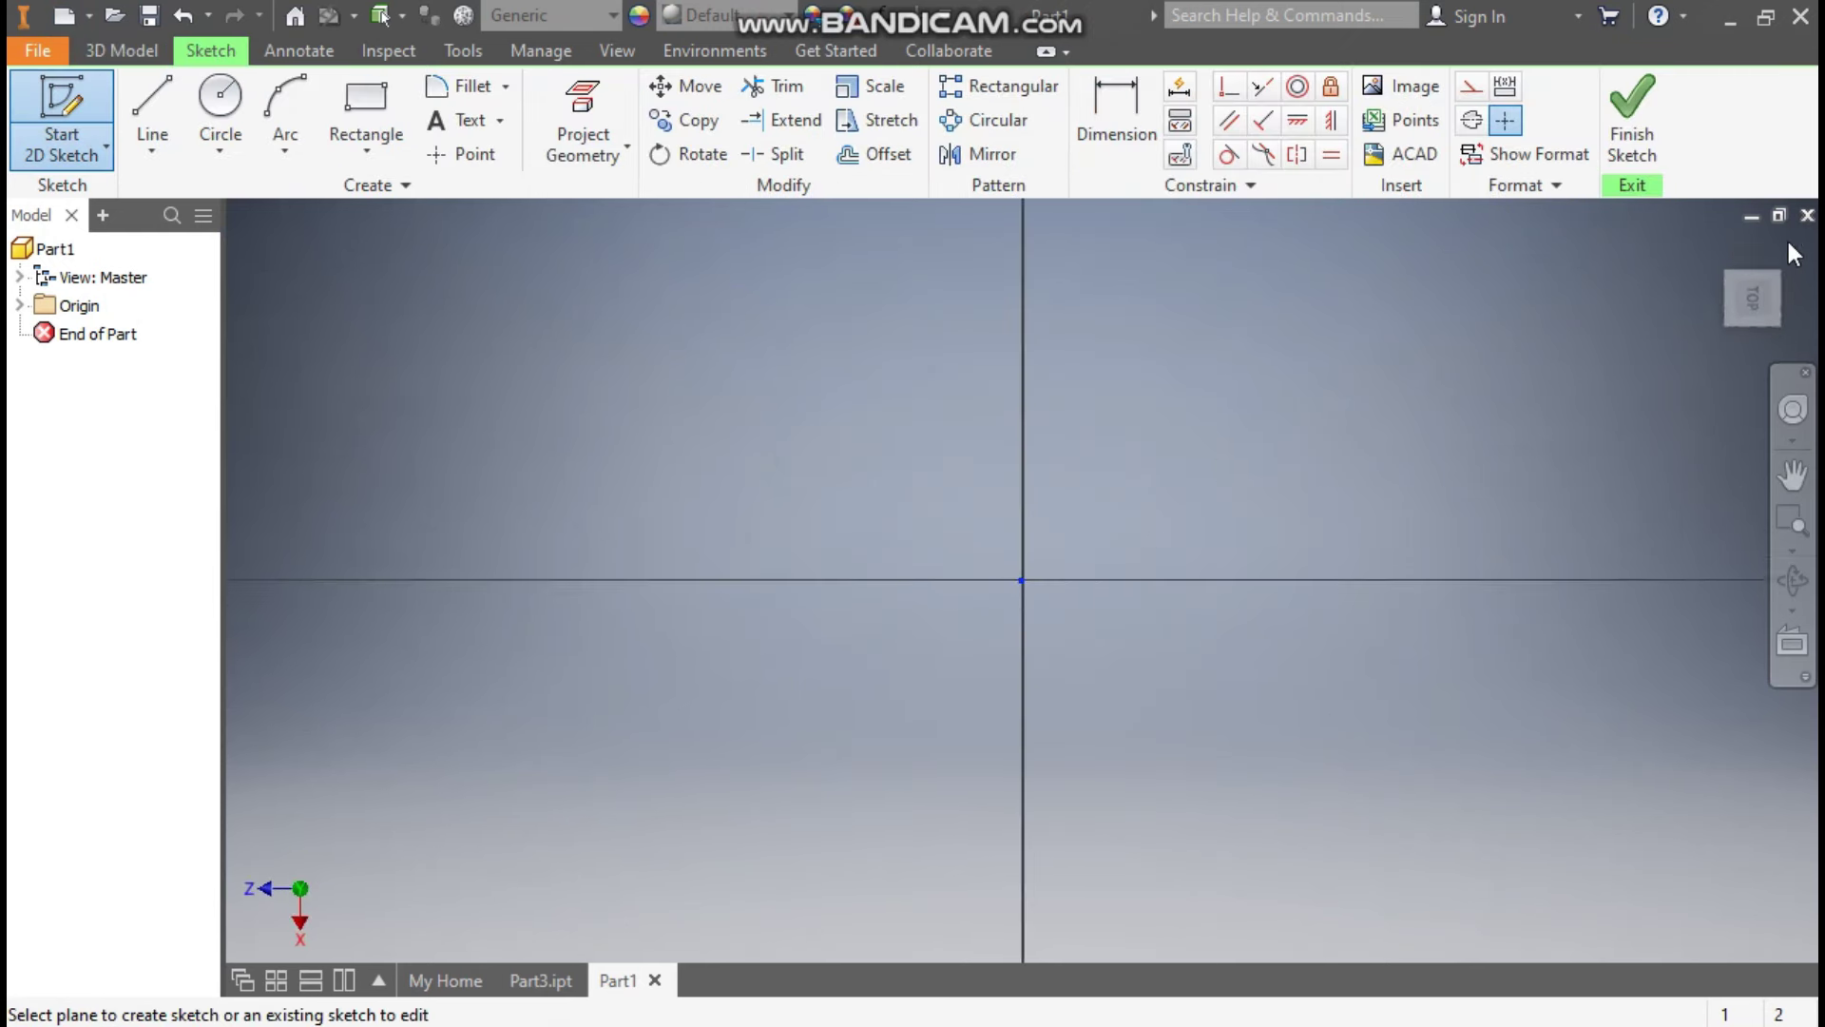
left_click(1788, 249)
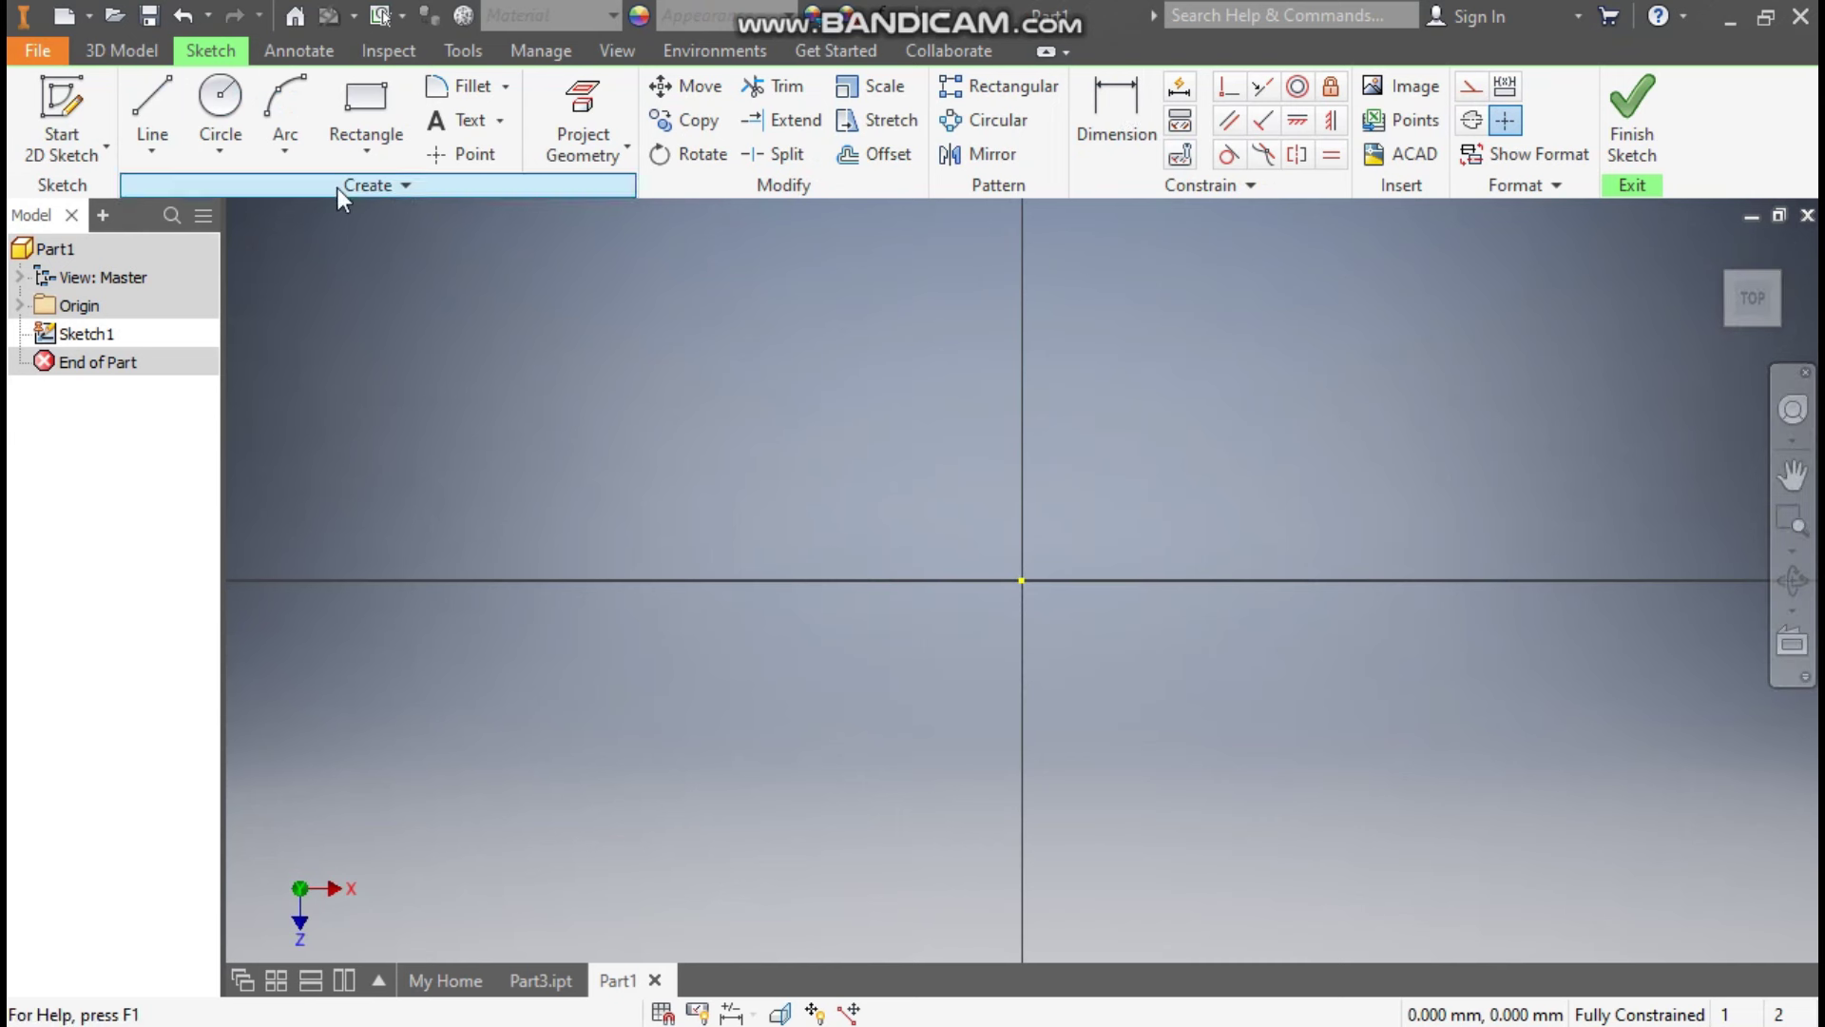
left_click(234, 146)
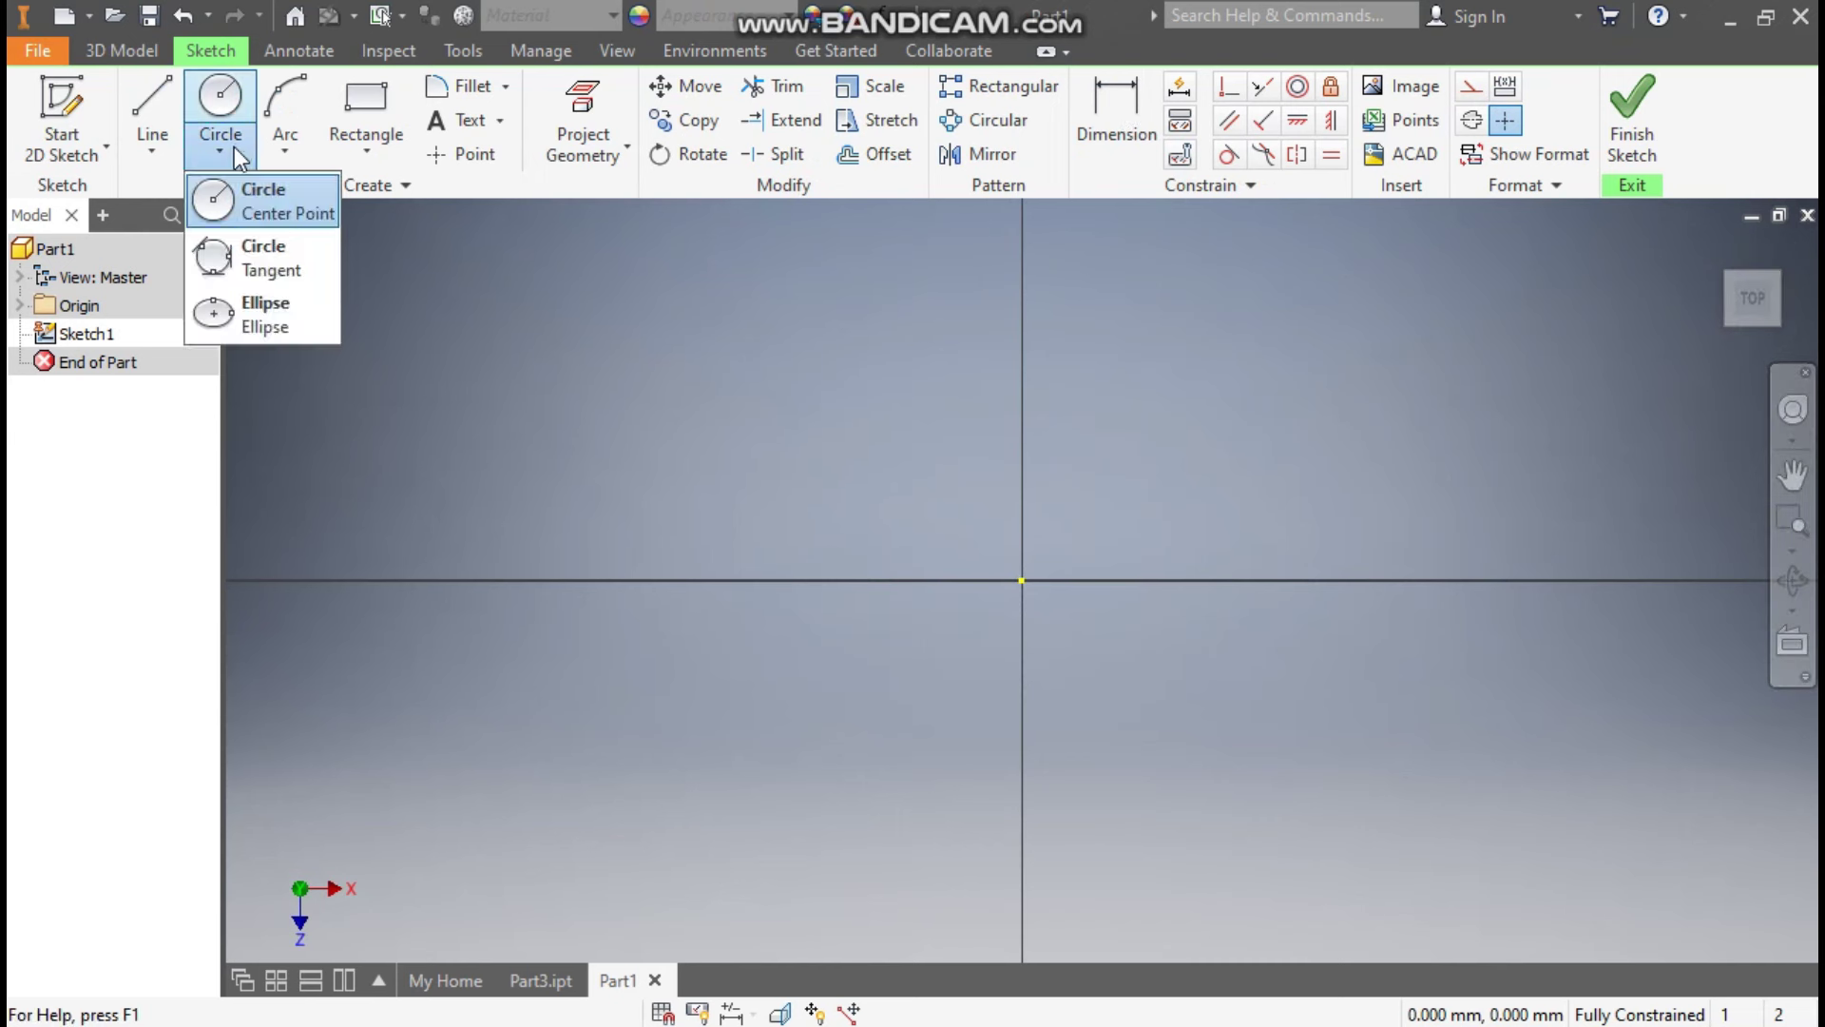
left_click(241, 196)
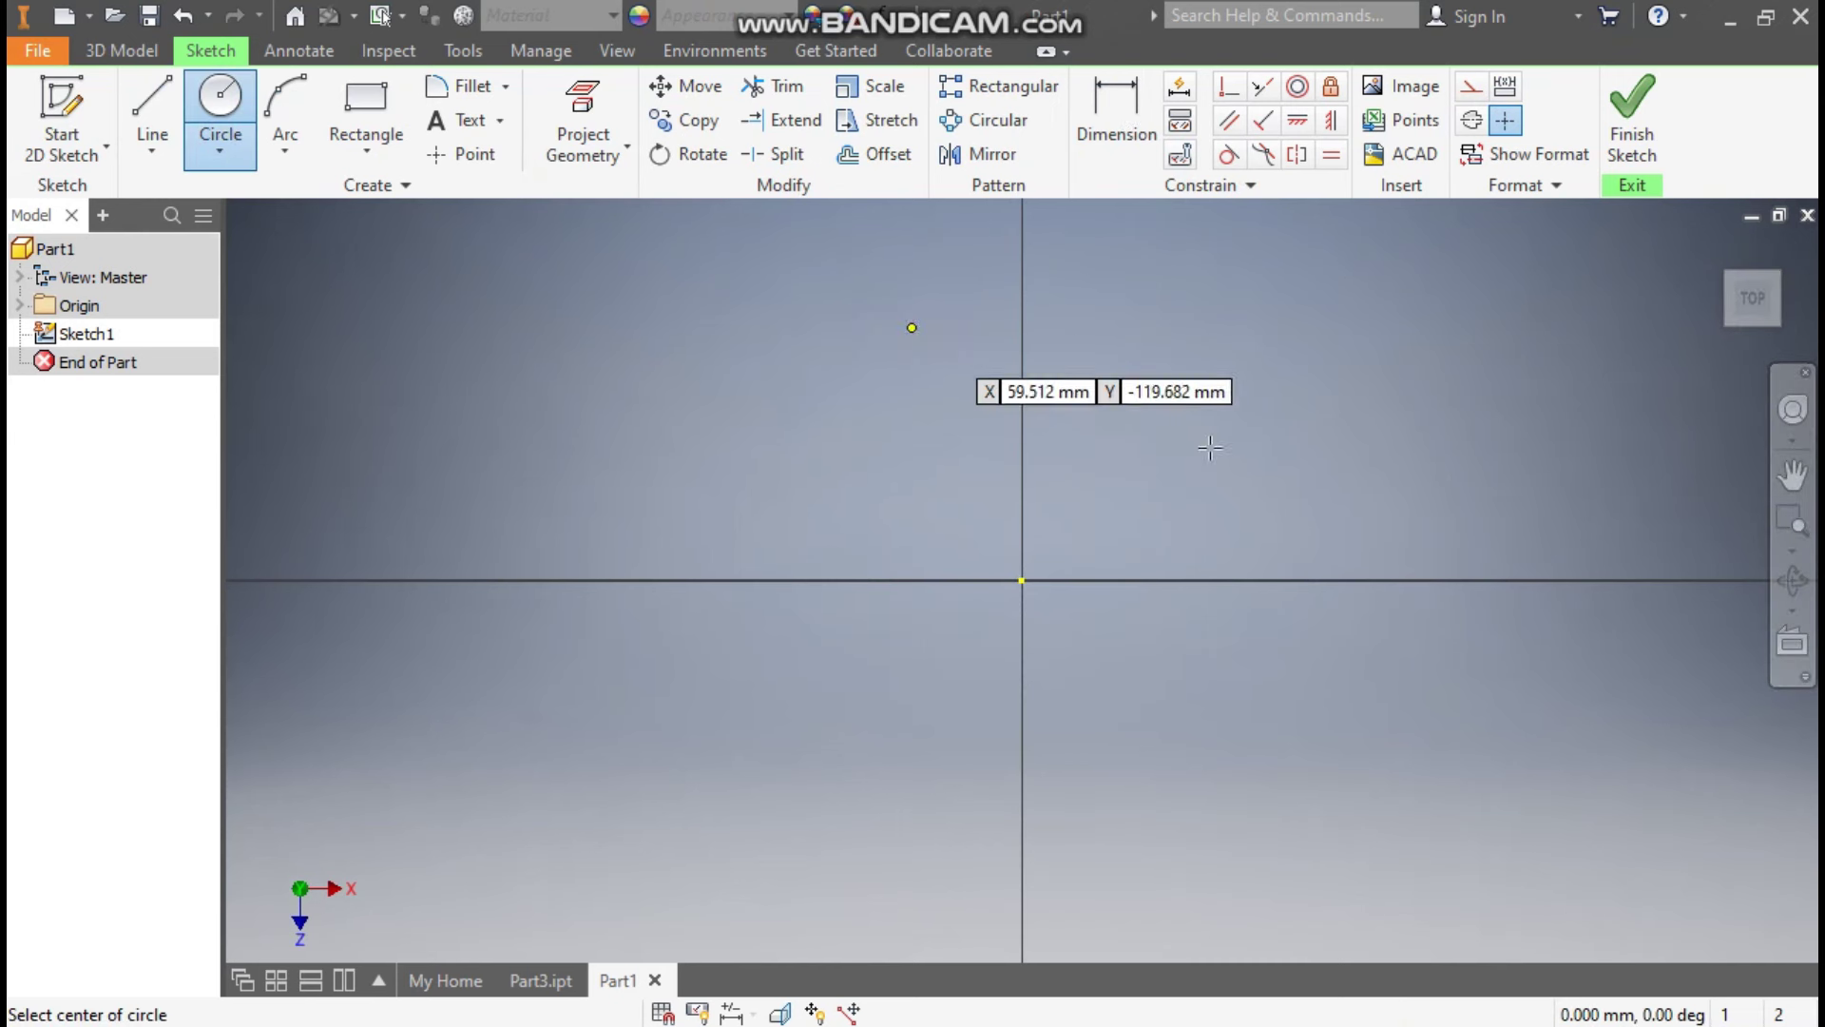
left_click(1022, 579)
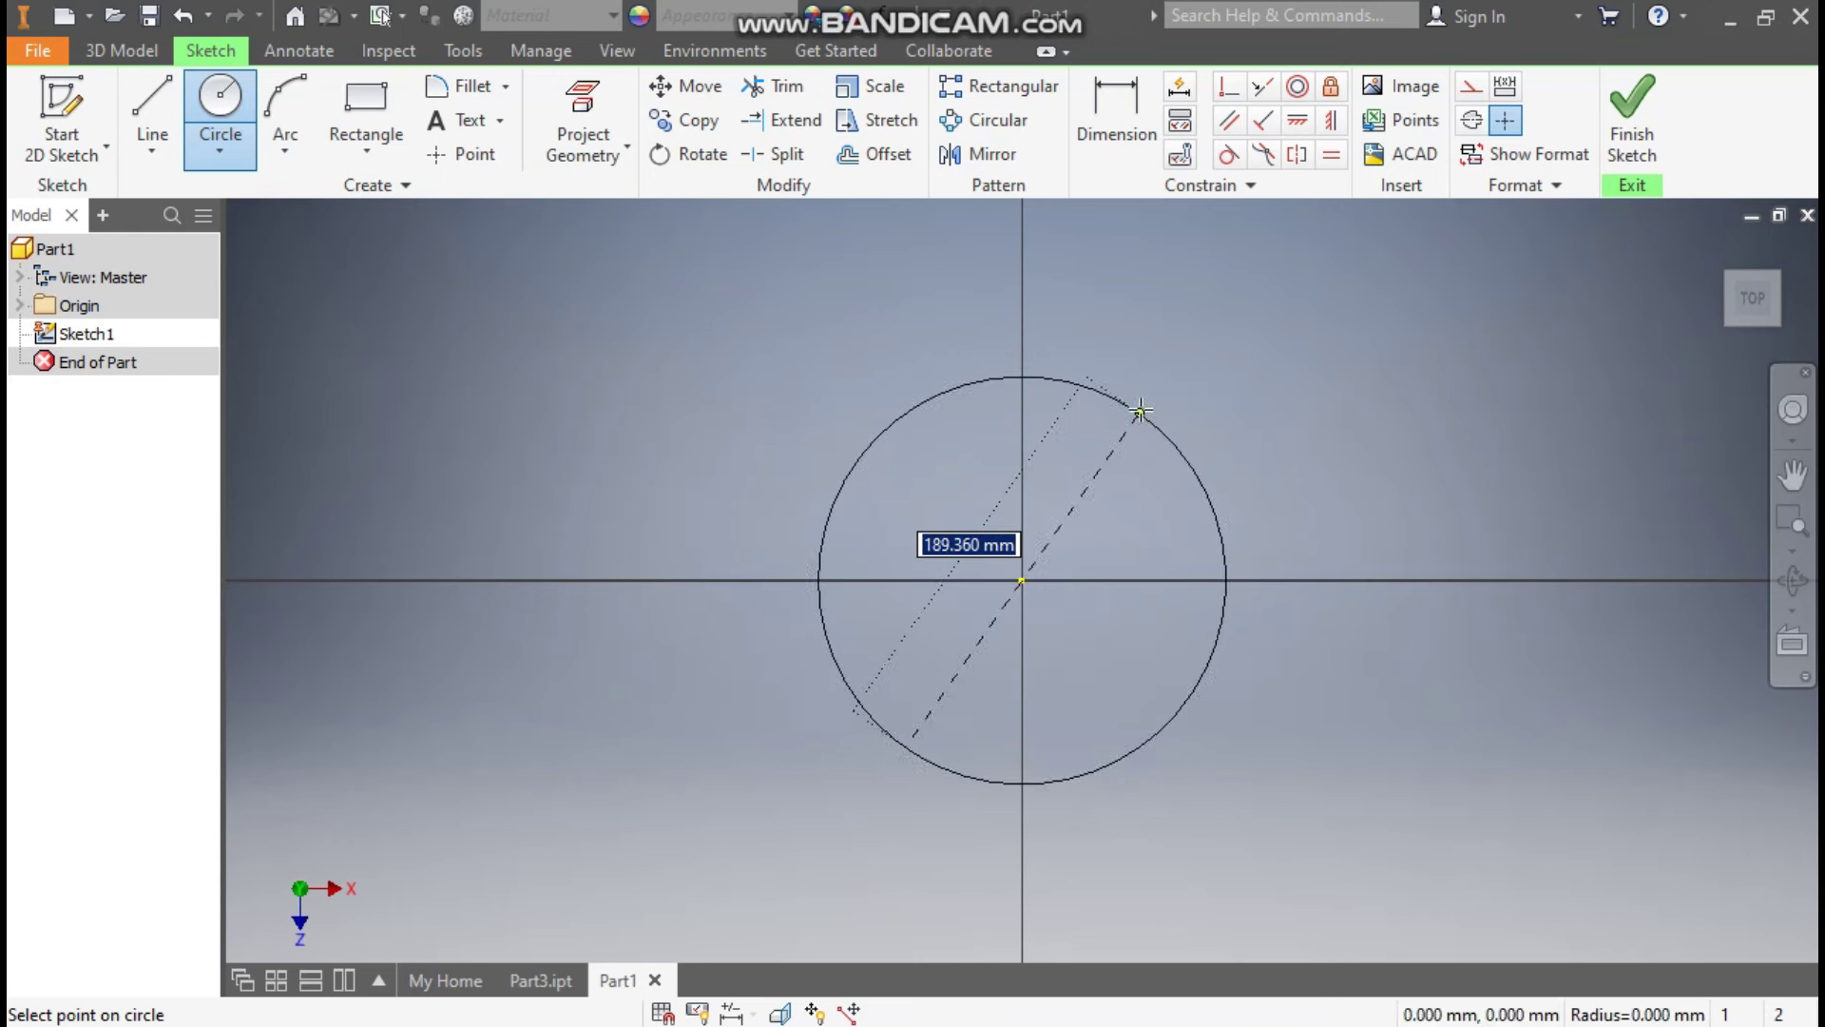
type("1")
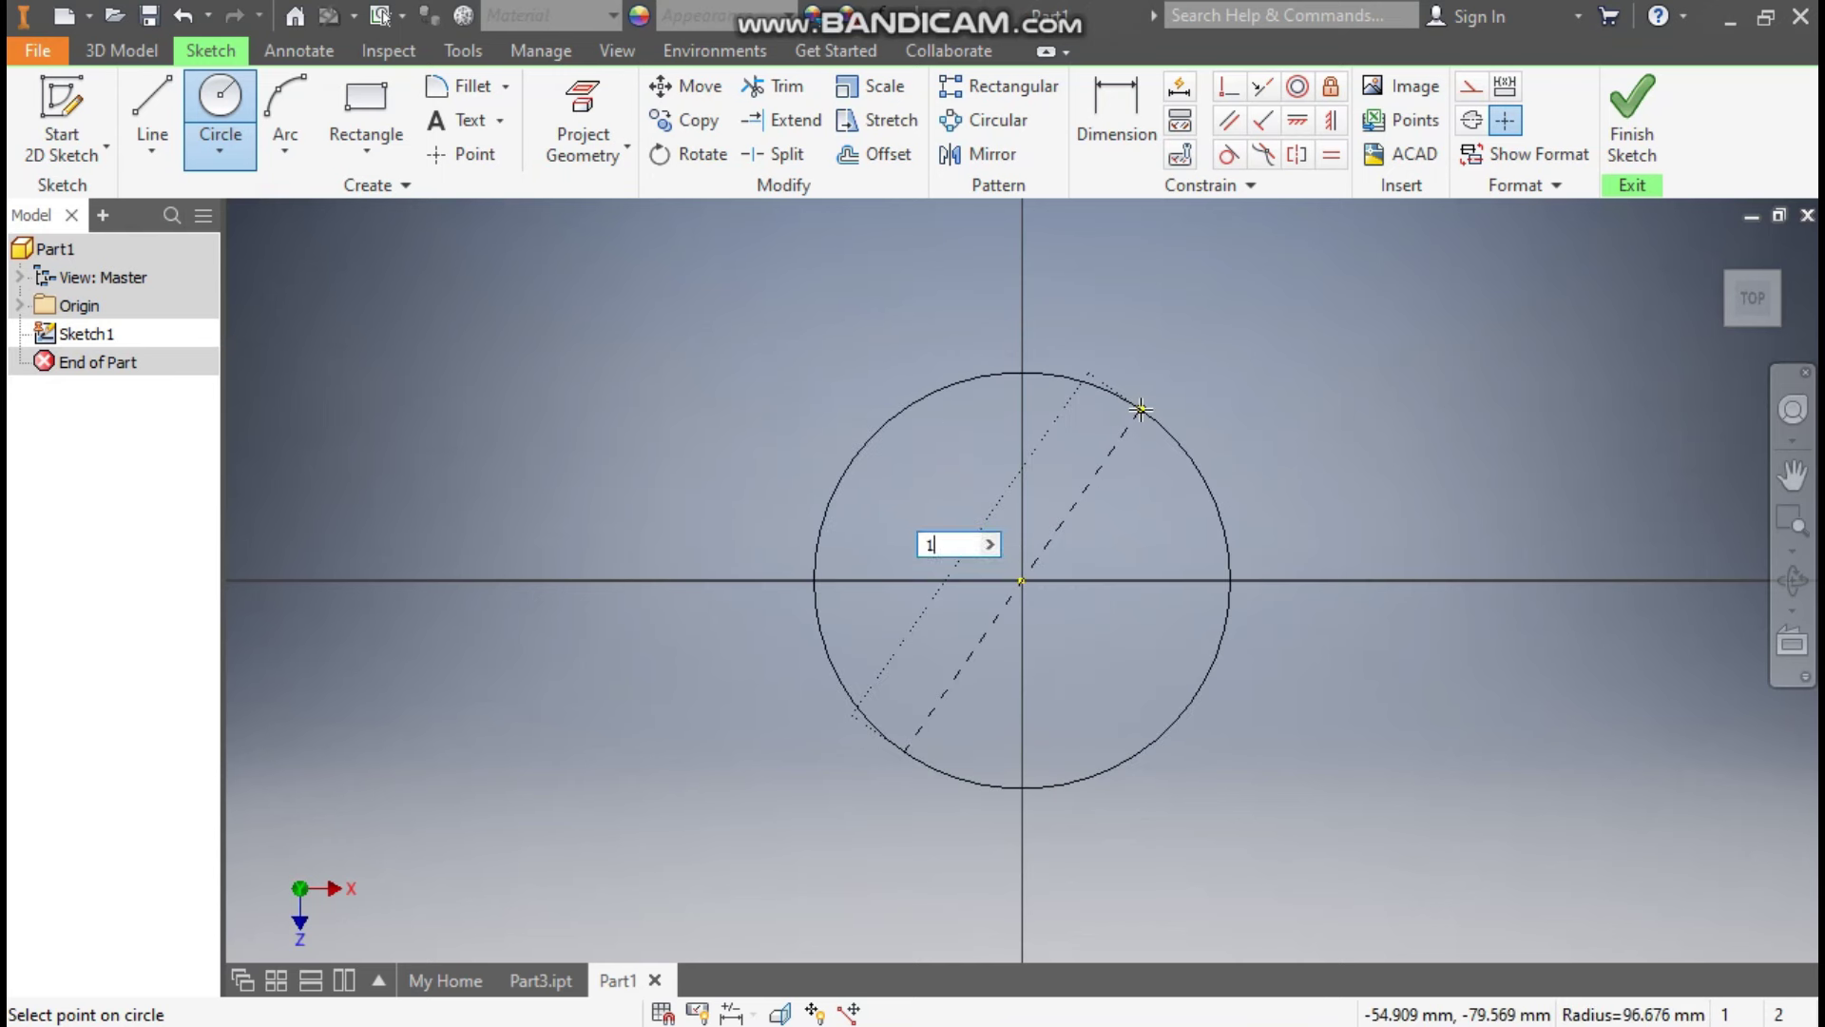
type("60")
key("Return")
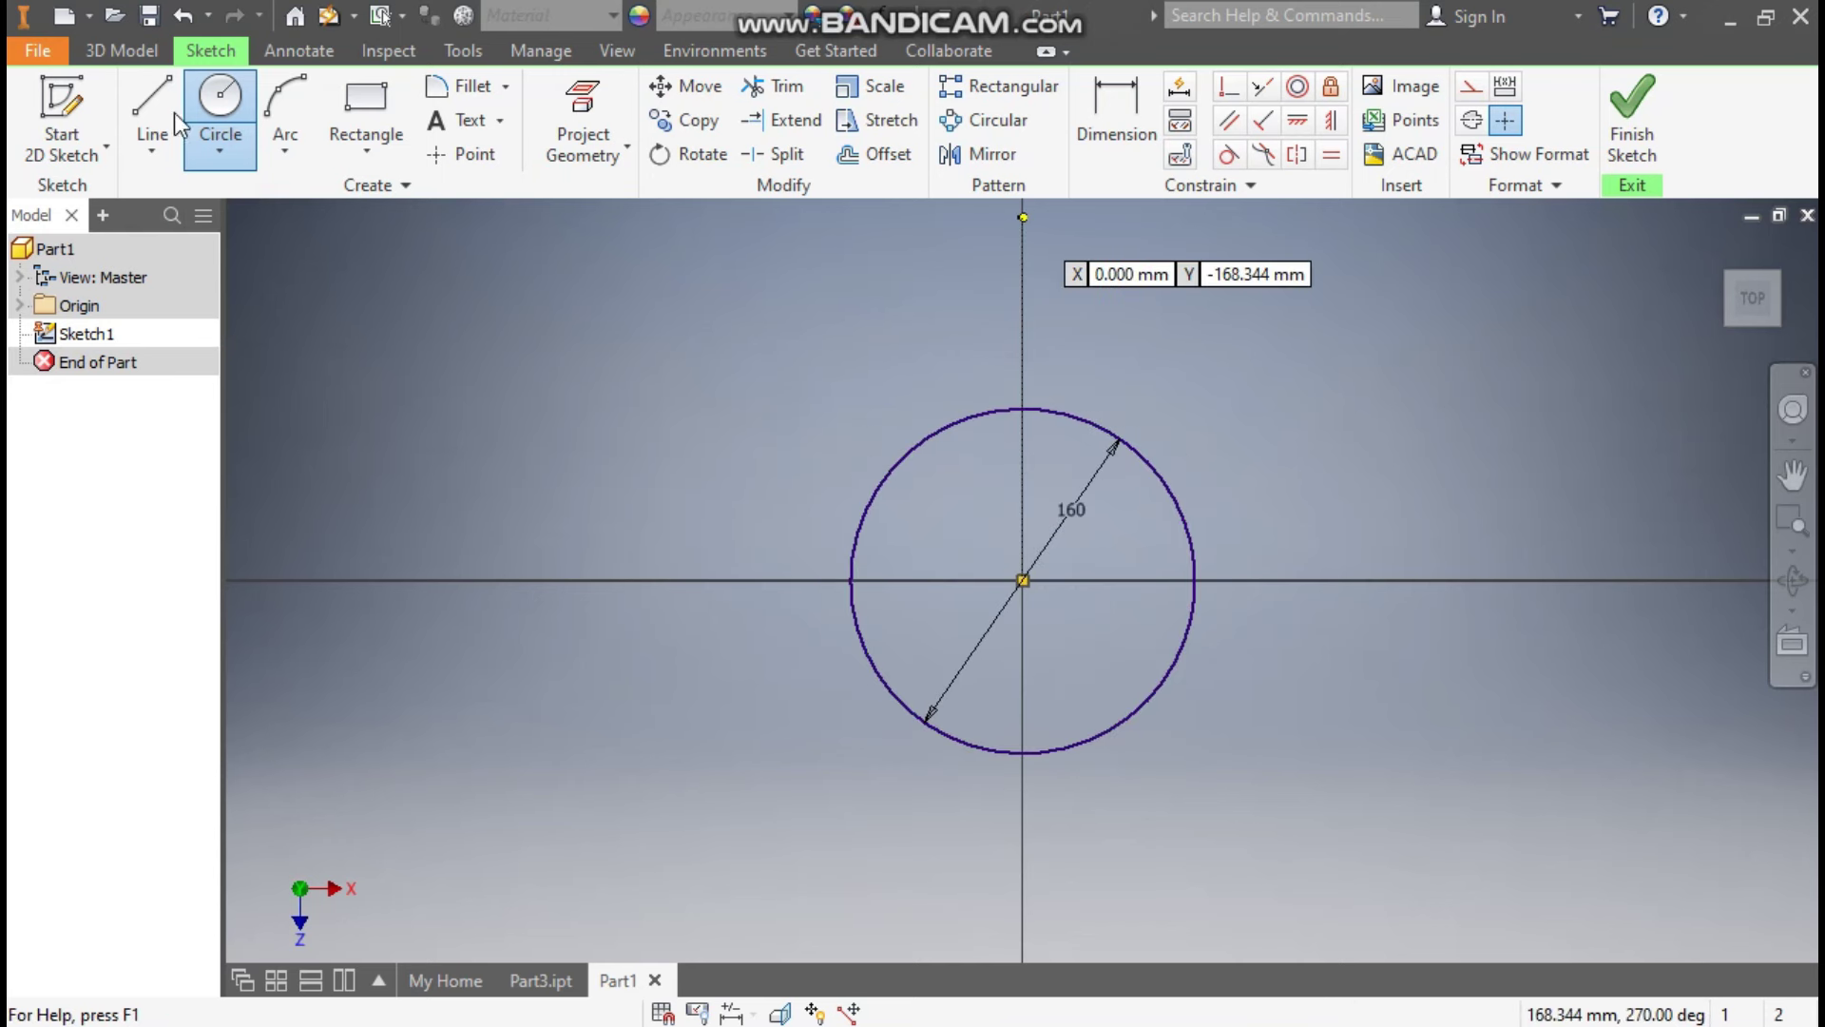
Extrude the 160 mm circle 11 mm into a solid disc.
left_click(139, 55)
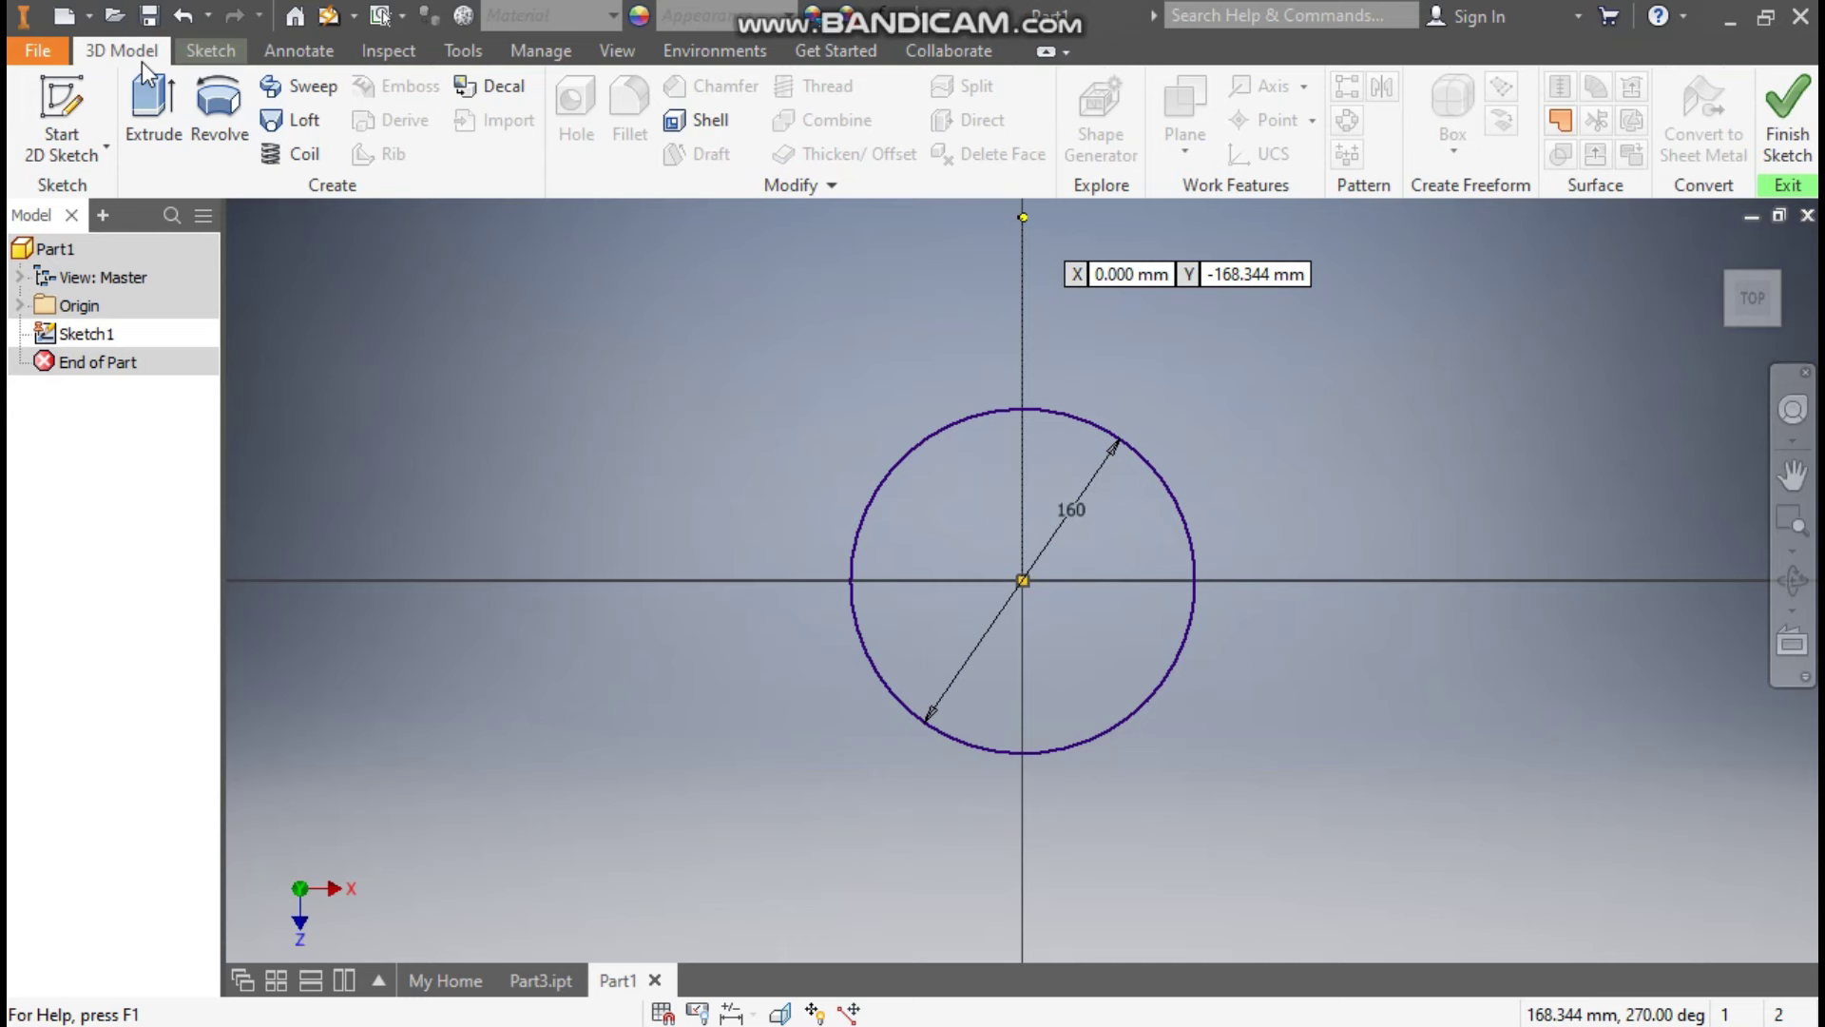
left_click(162, 109)
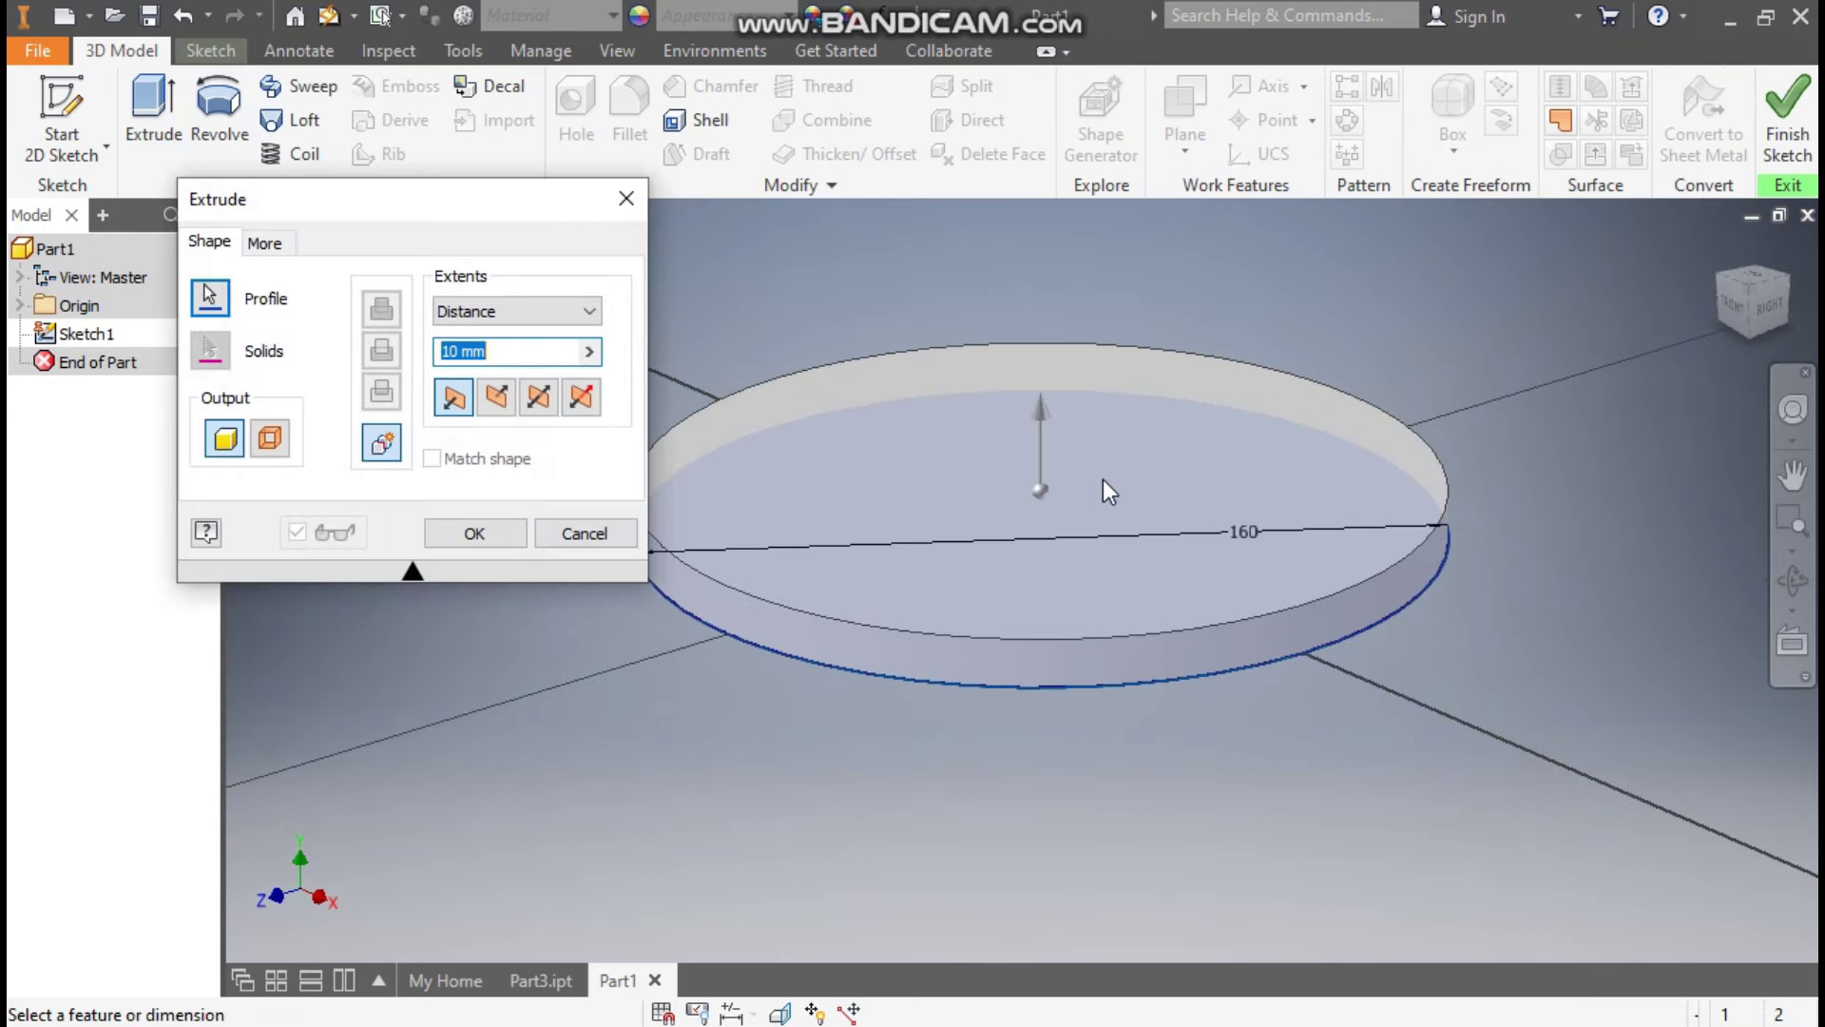
type("11")
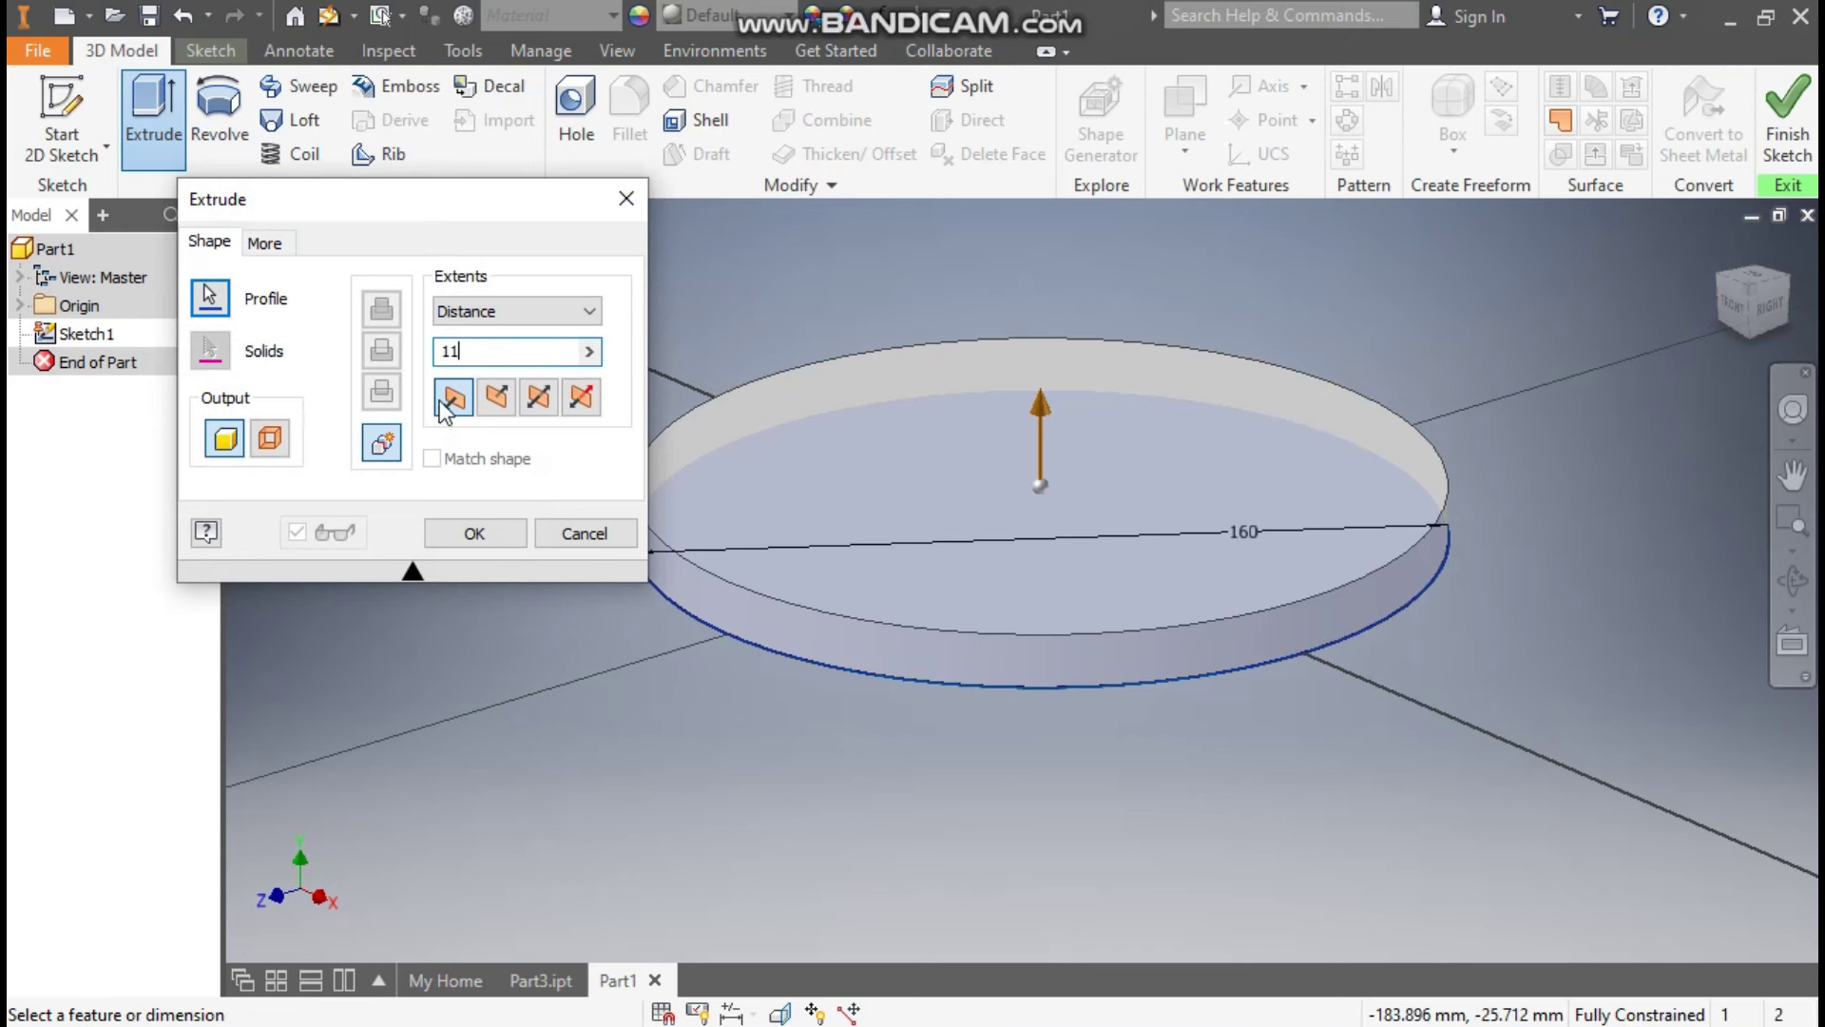
left_click(485, 537)
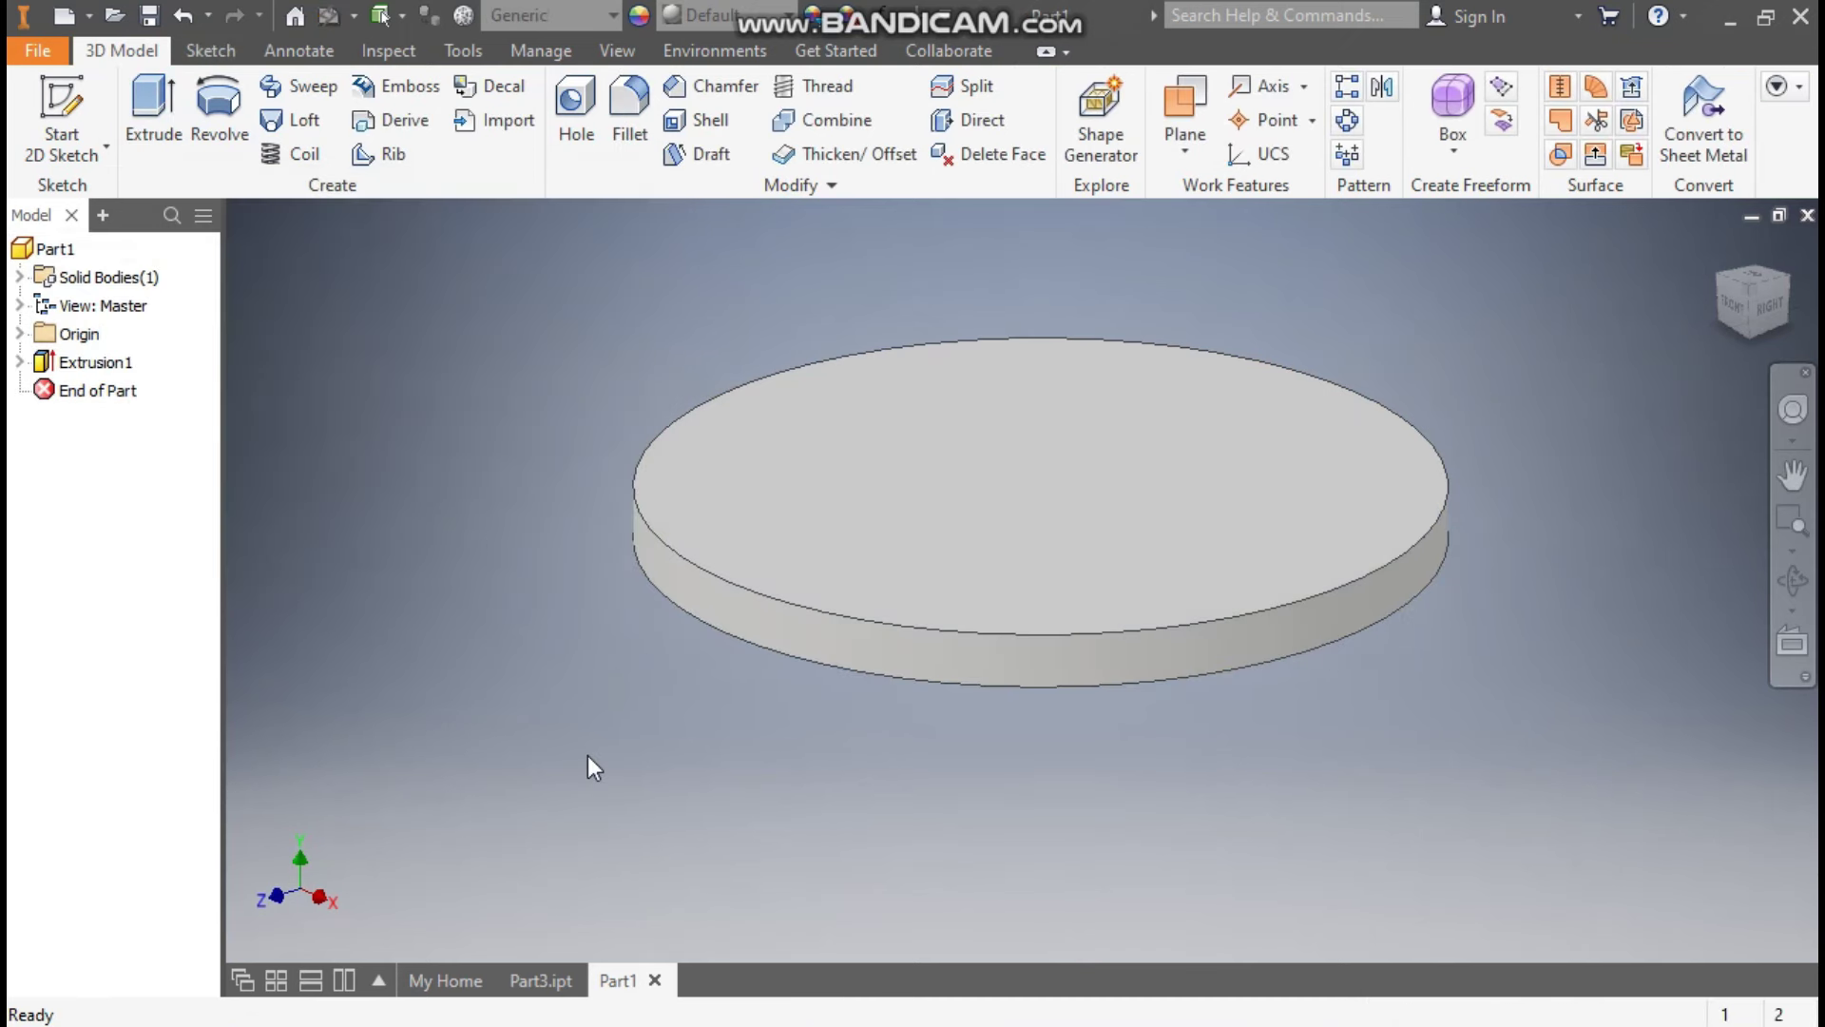
Sketch an 80 mm diameter circle at the origin on the disc's top face and finish the sketch.
left_click(1047, 416)
left_click(1249, 393)
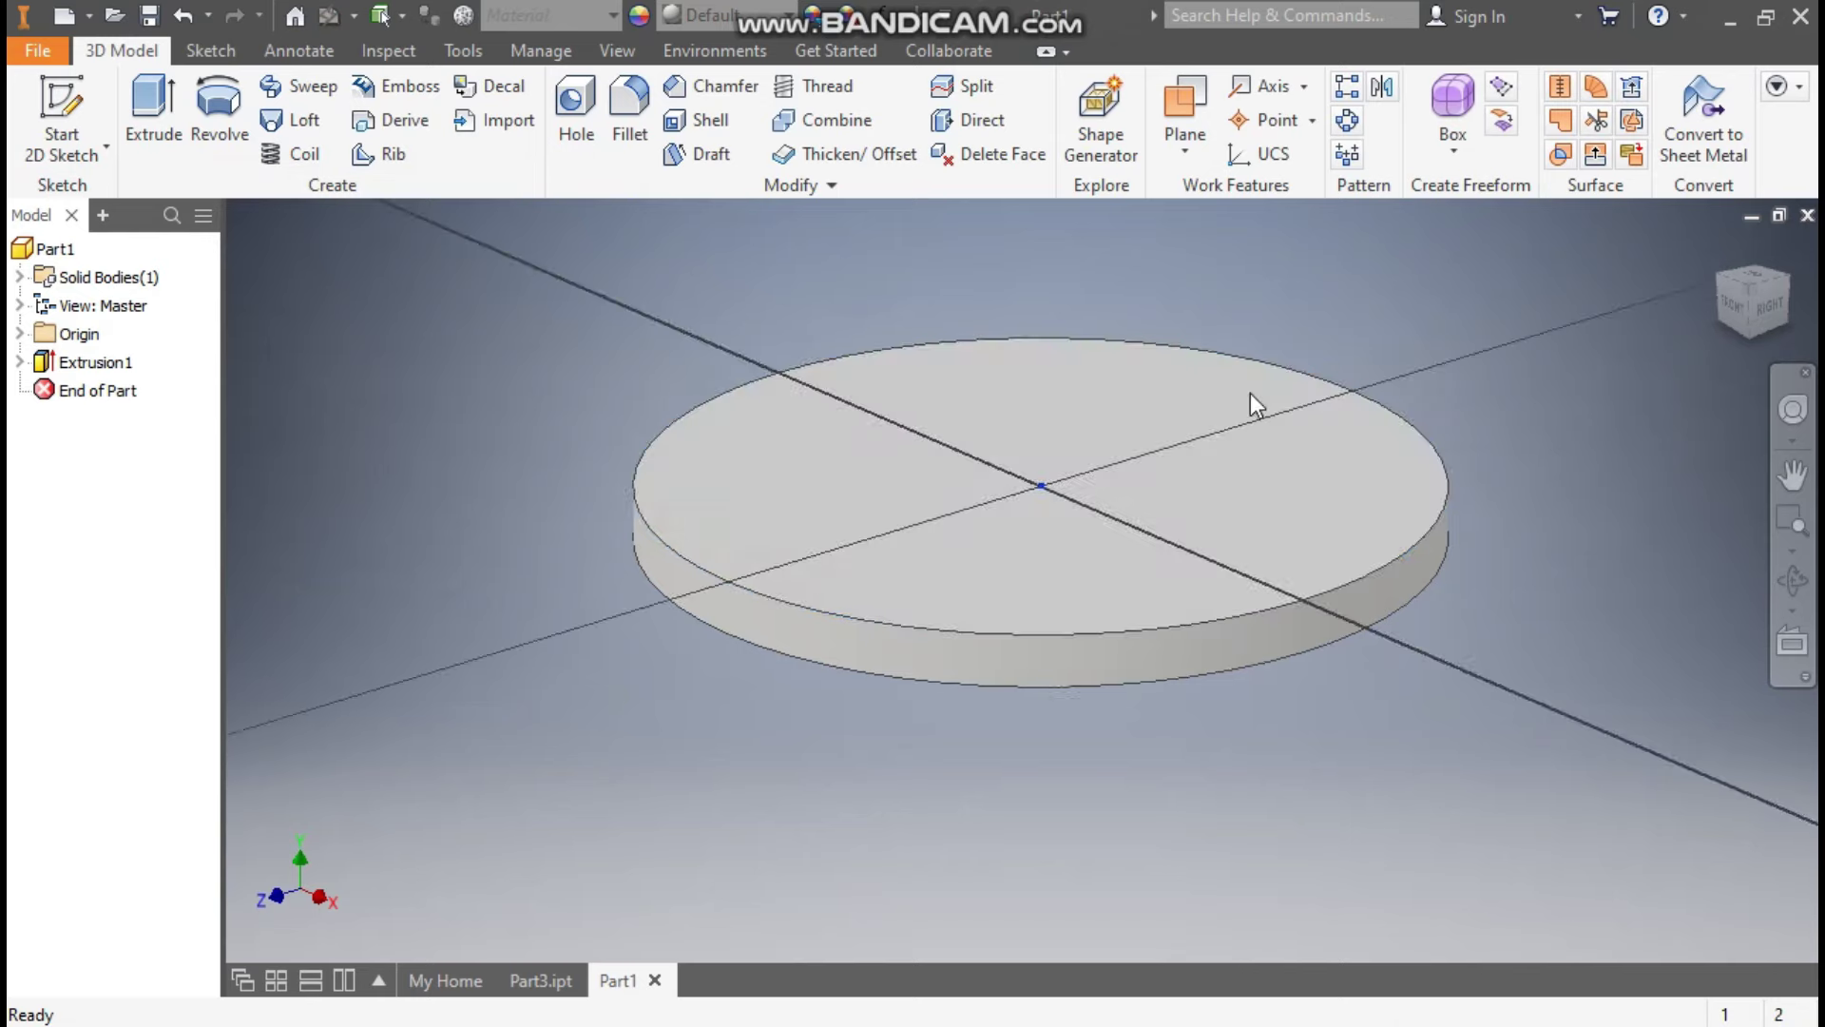
left_click(1797, 249)
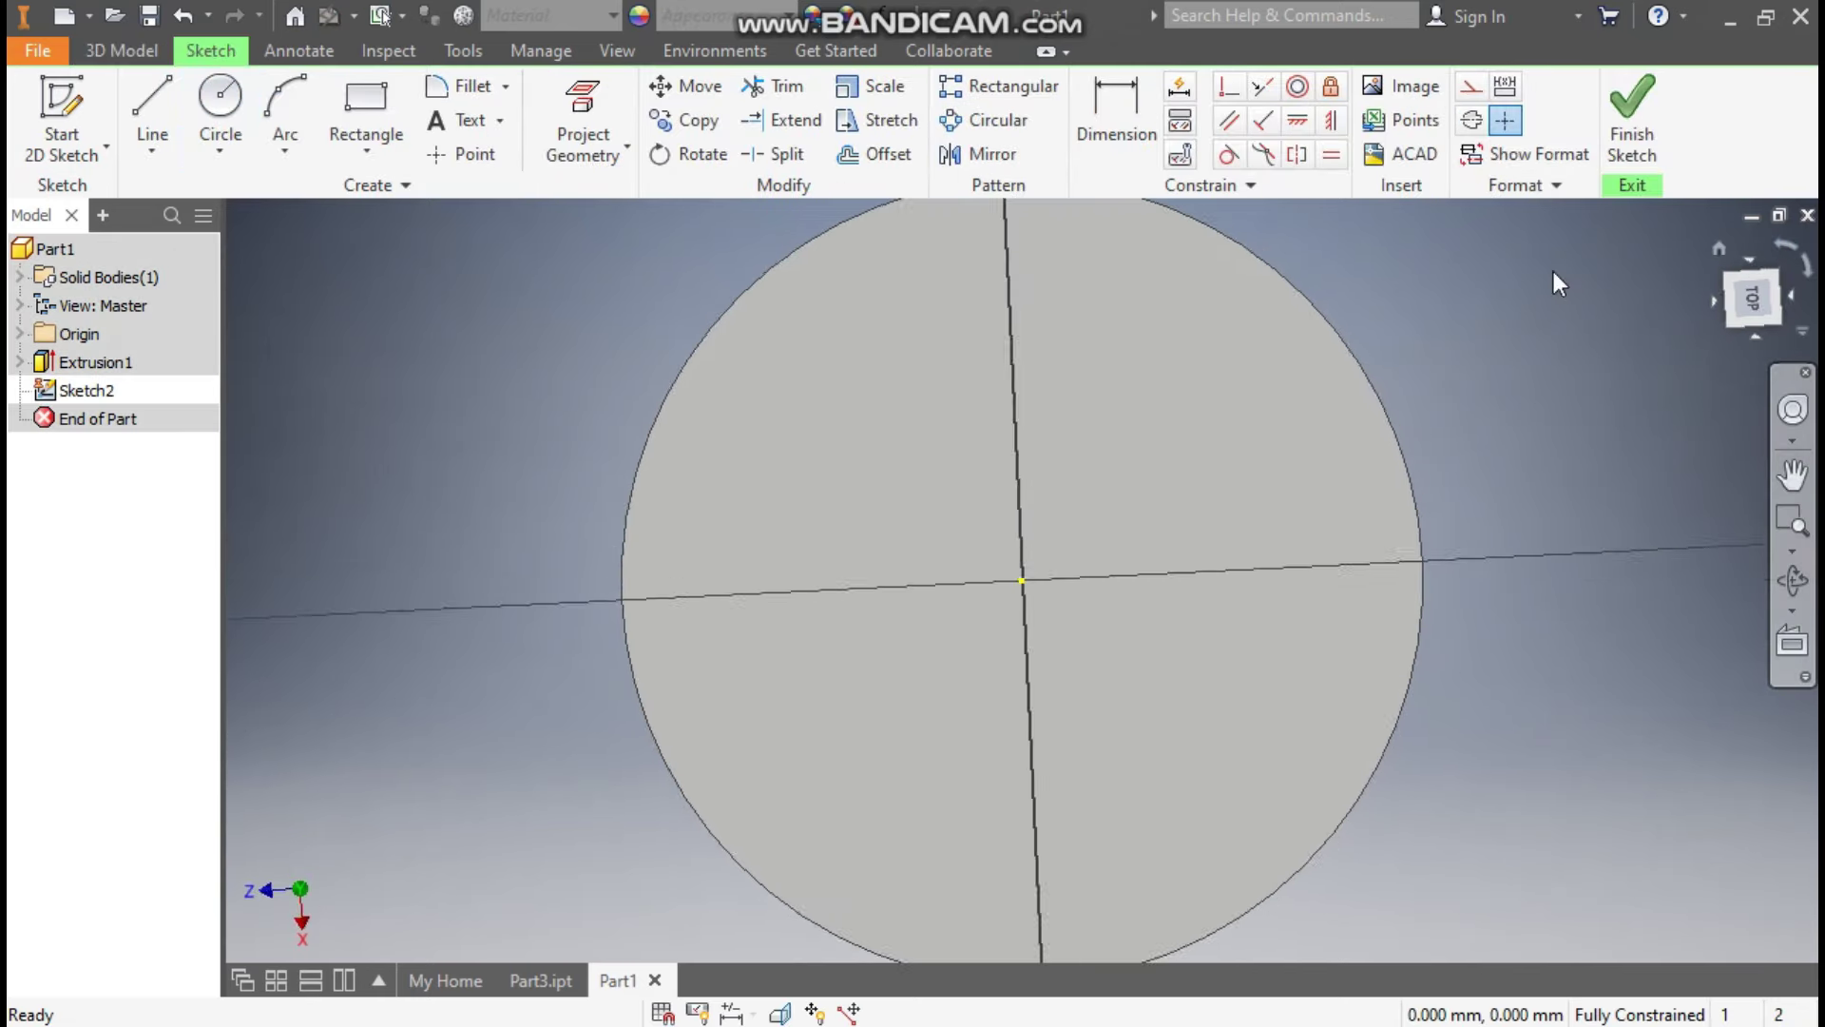
left_click(217, 98)
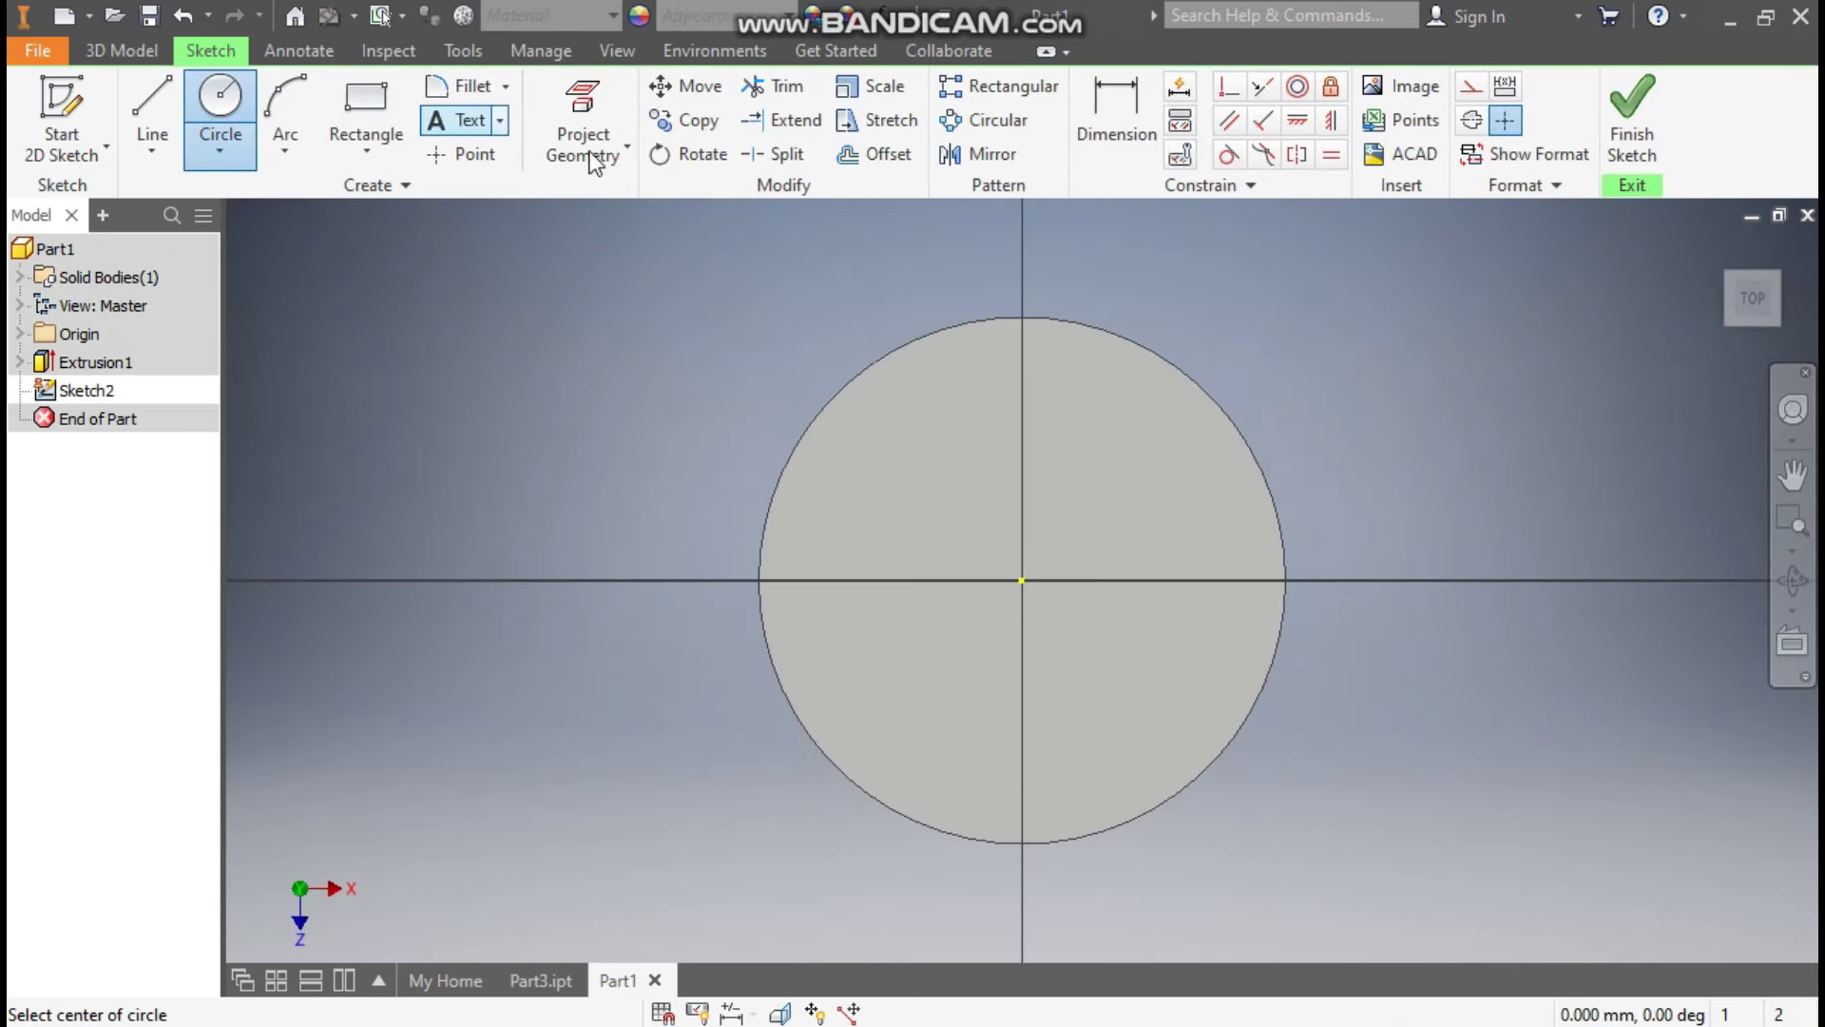
left_click(1021, 579)
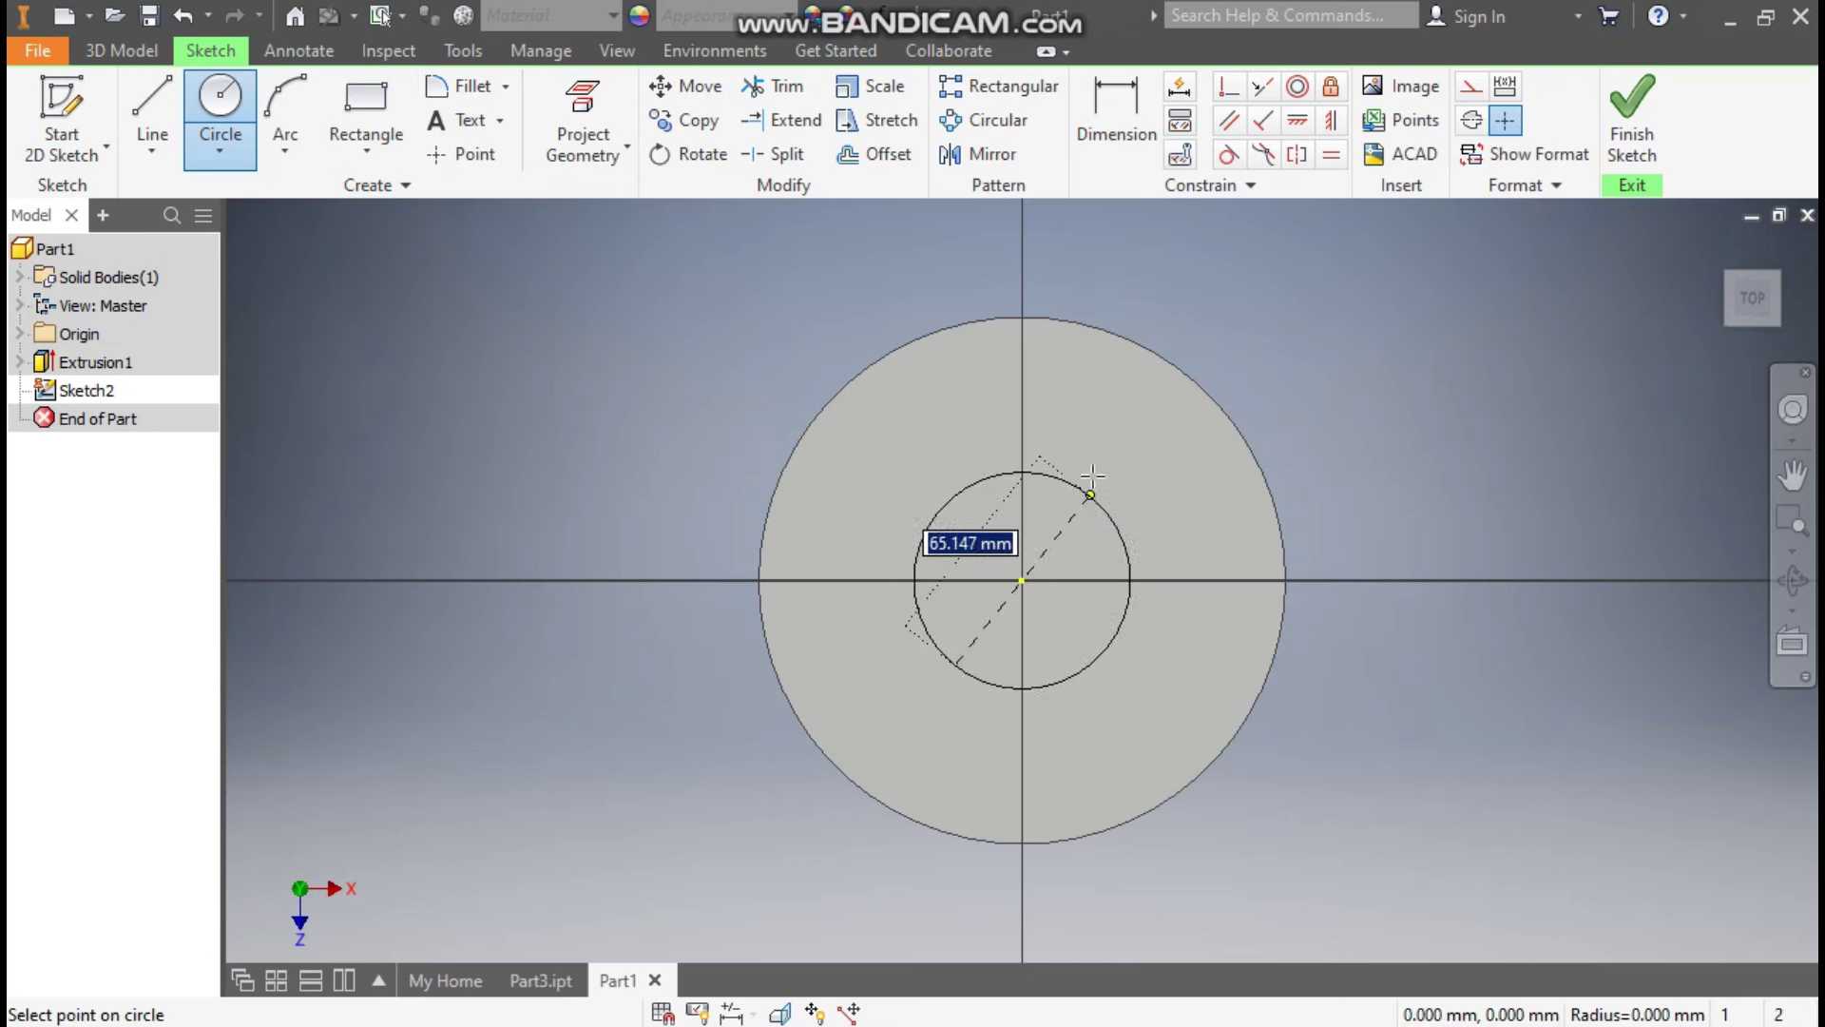
type("80")
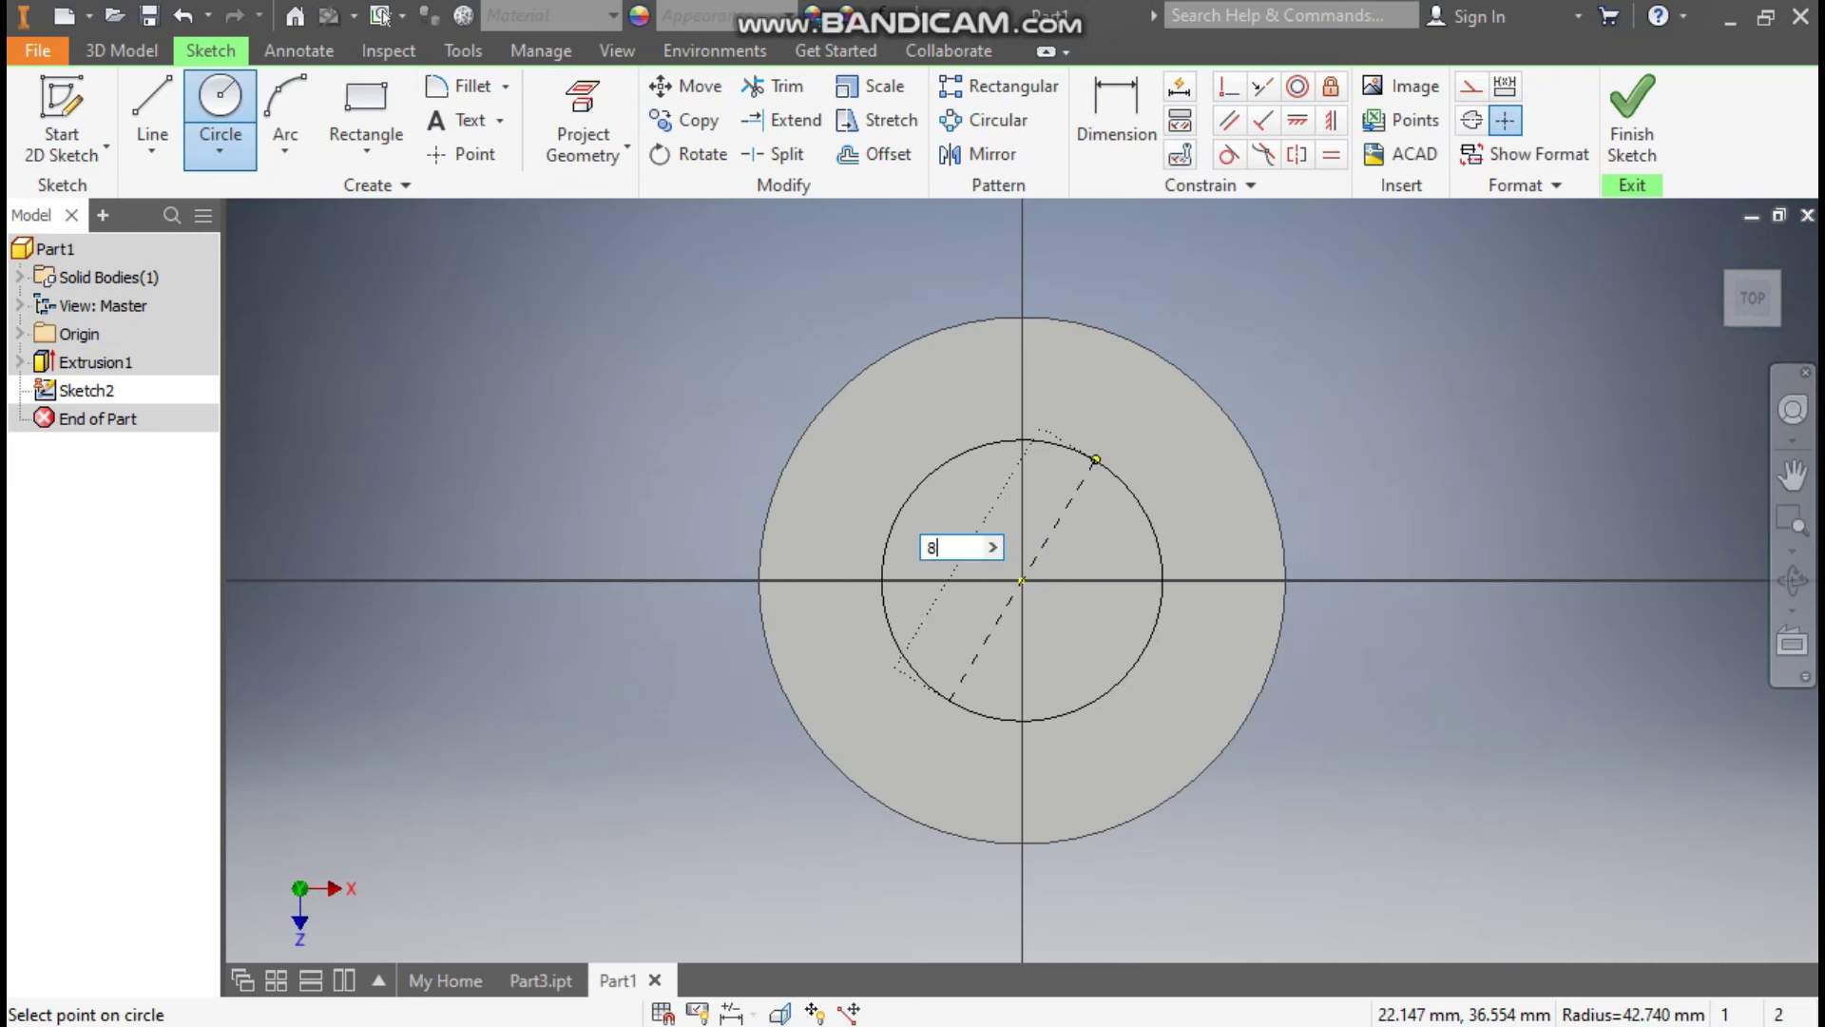
key("Return")
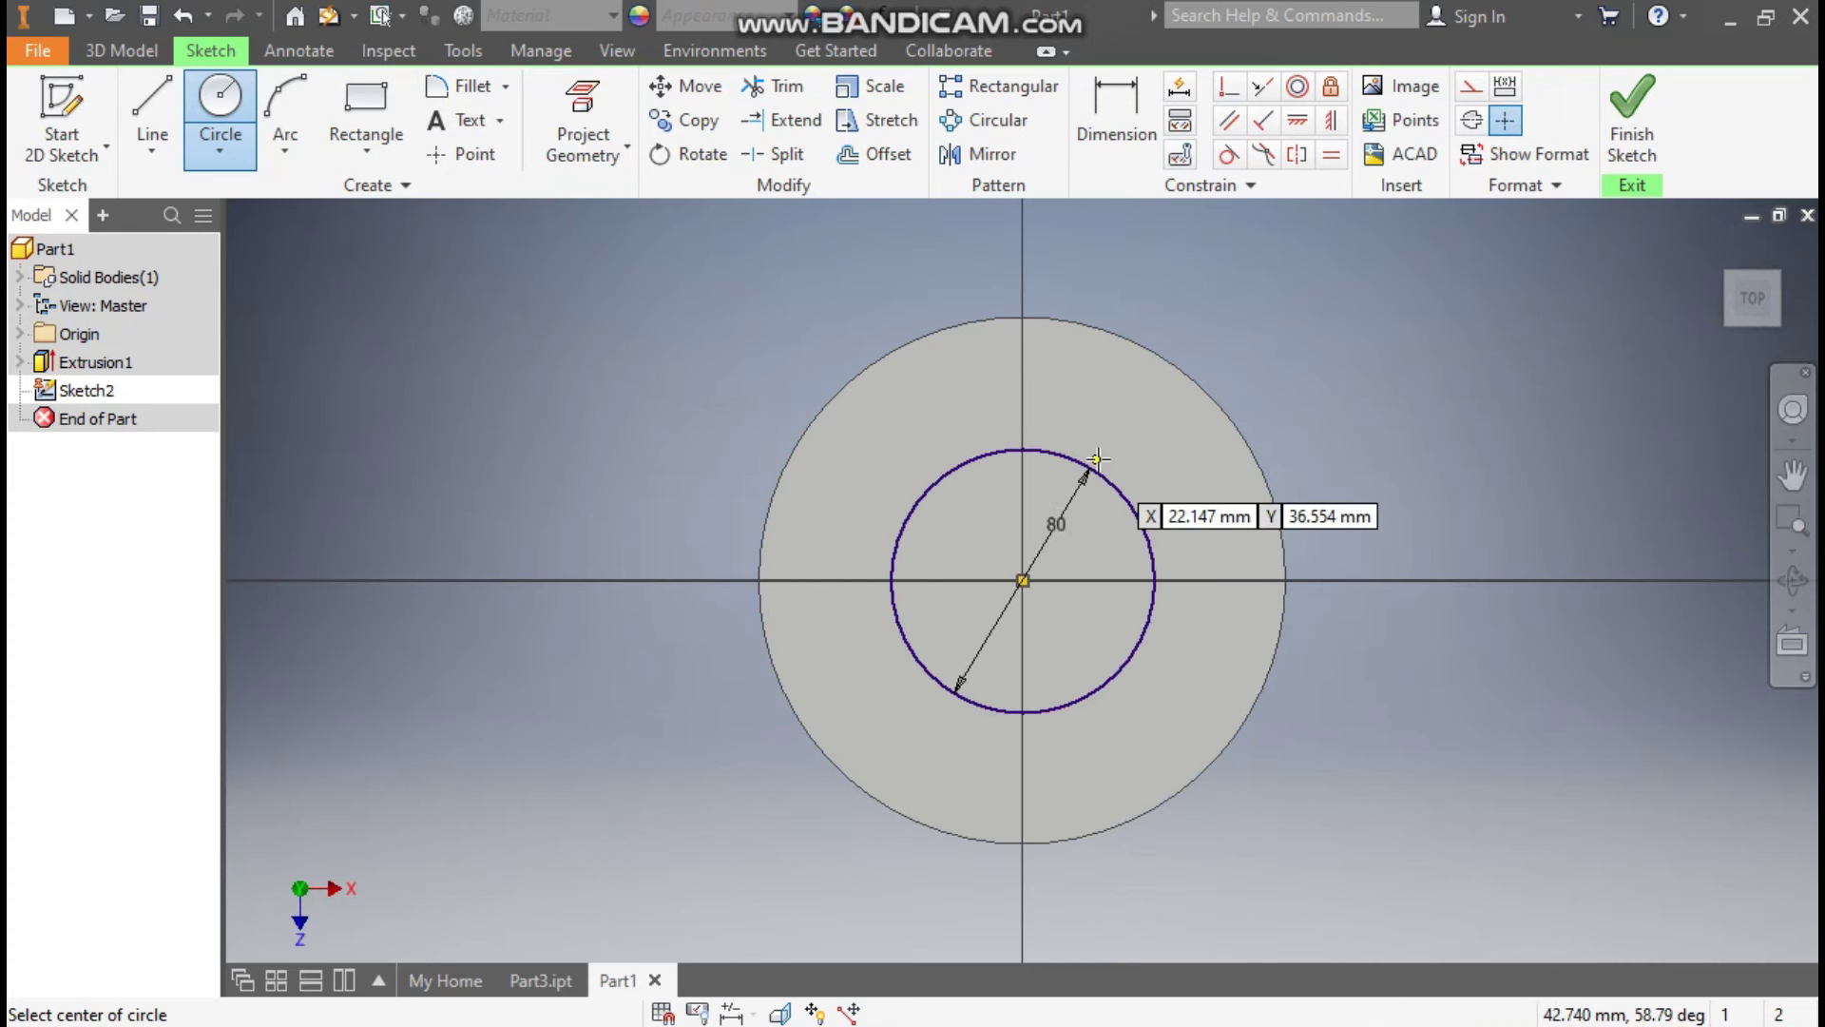
left_click(1645, 101)
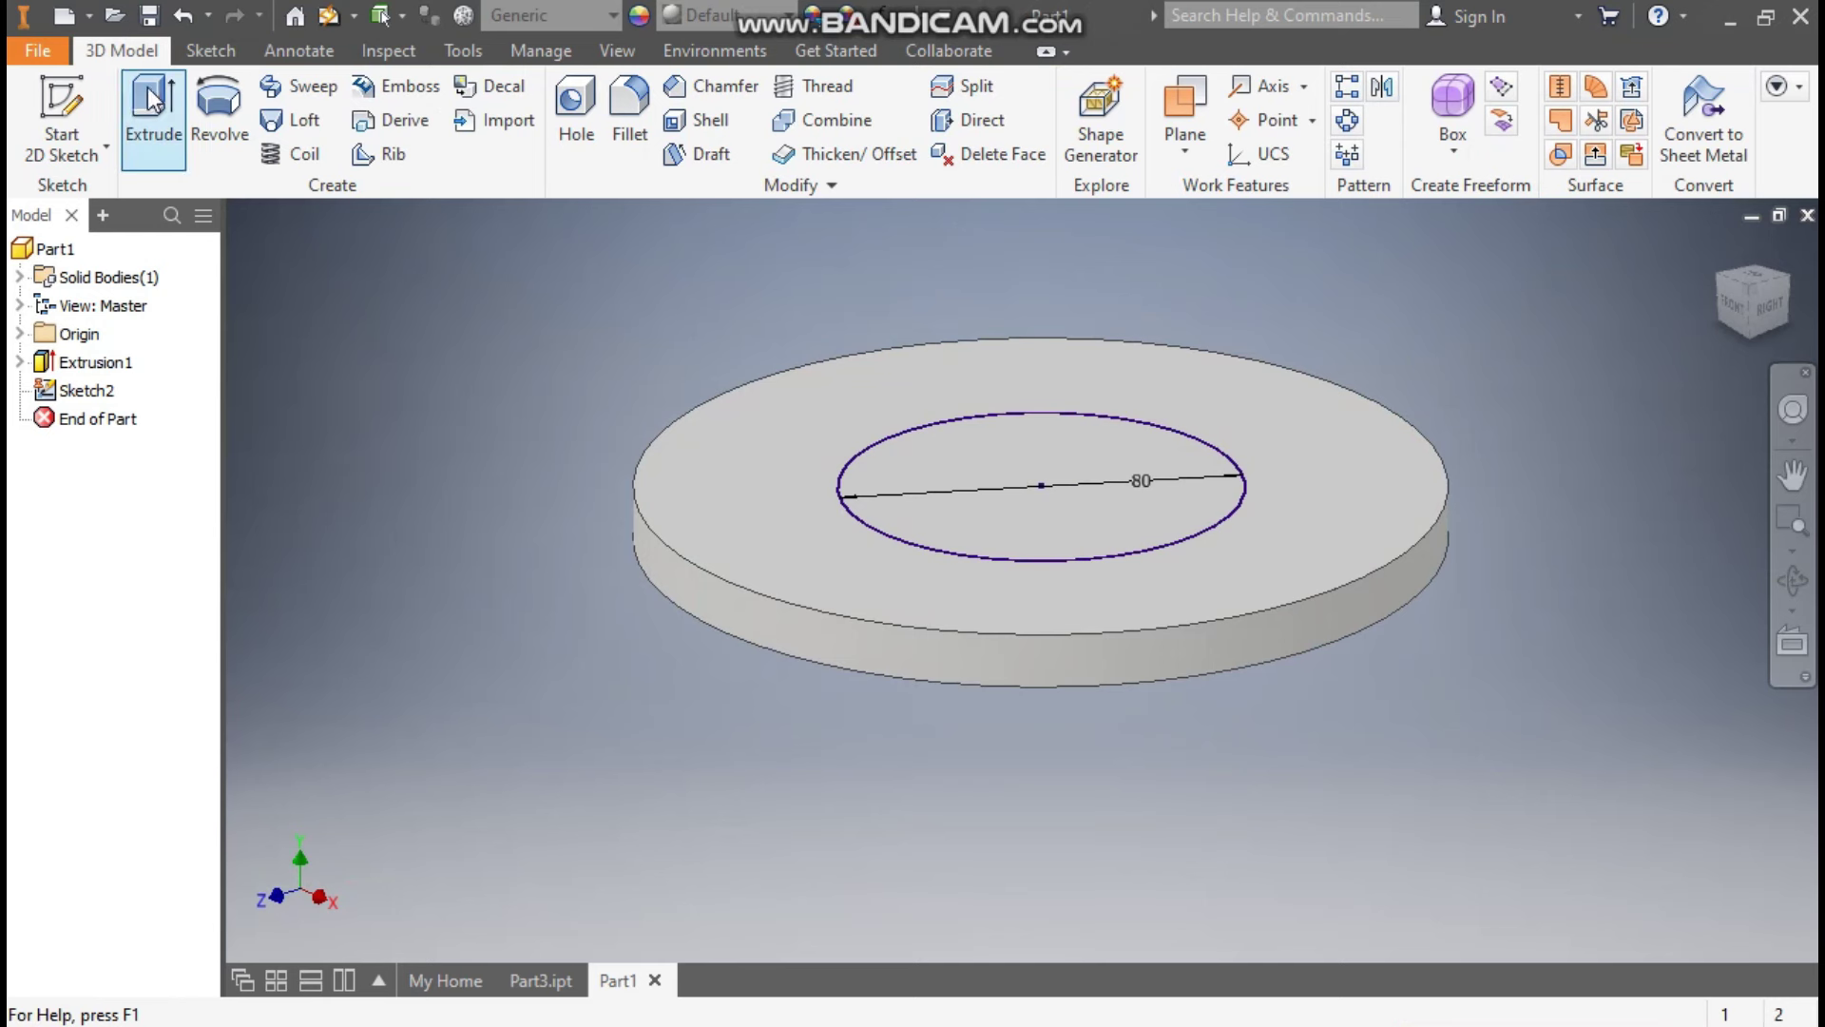
Extrude the 80 mm circle 28 mm upward, joined to the disc.
left_click(146, 86)
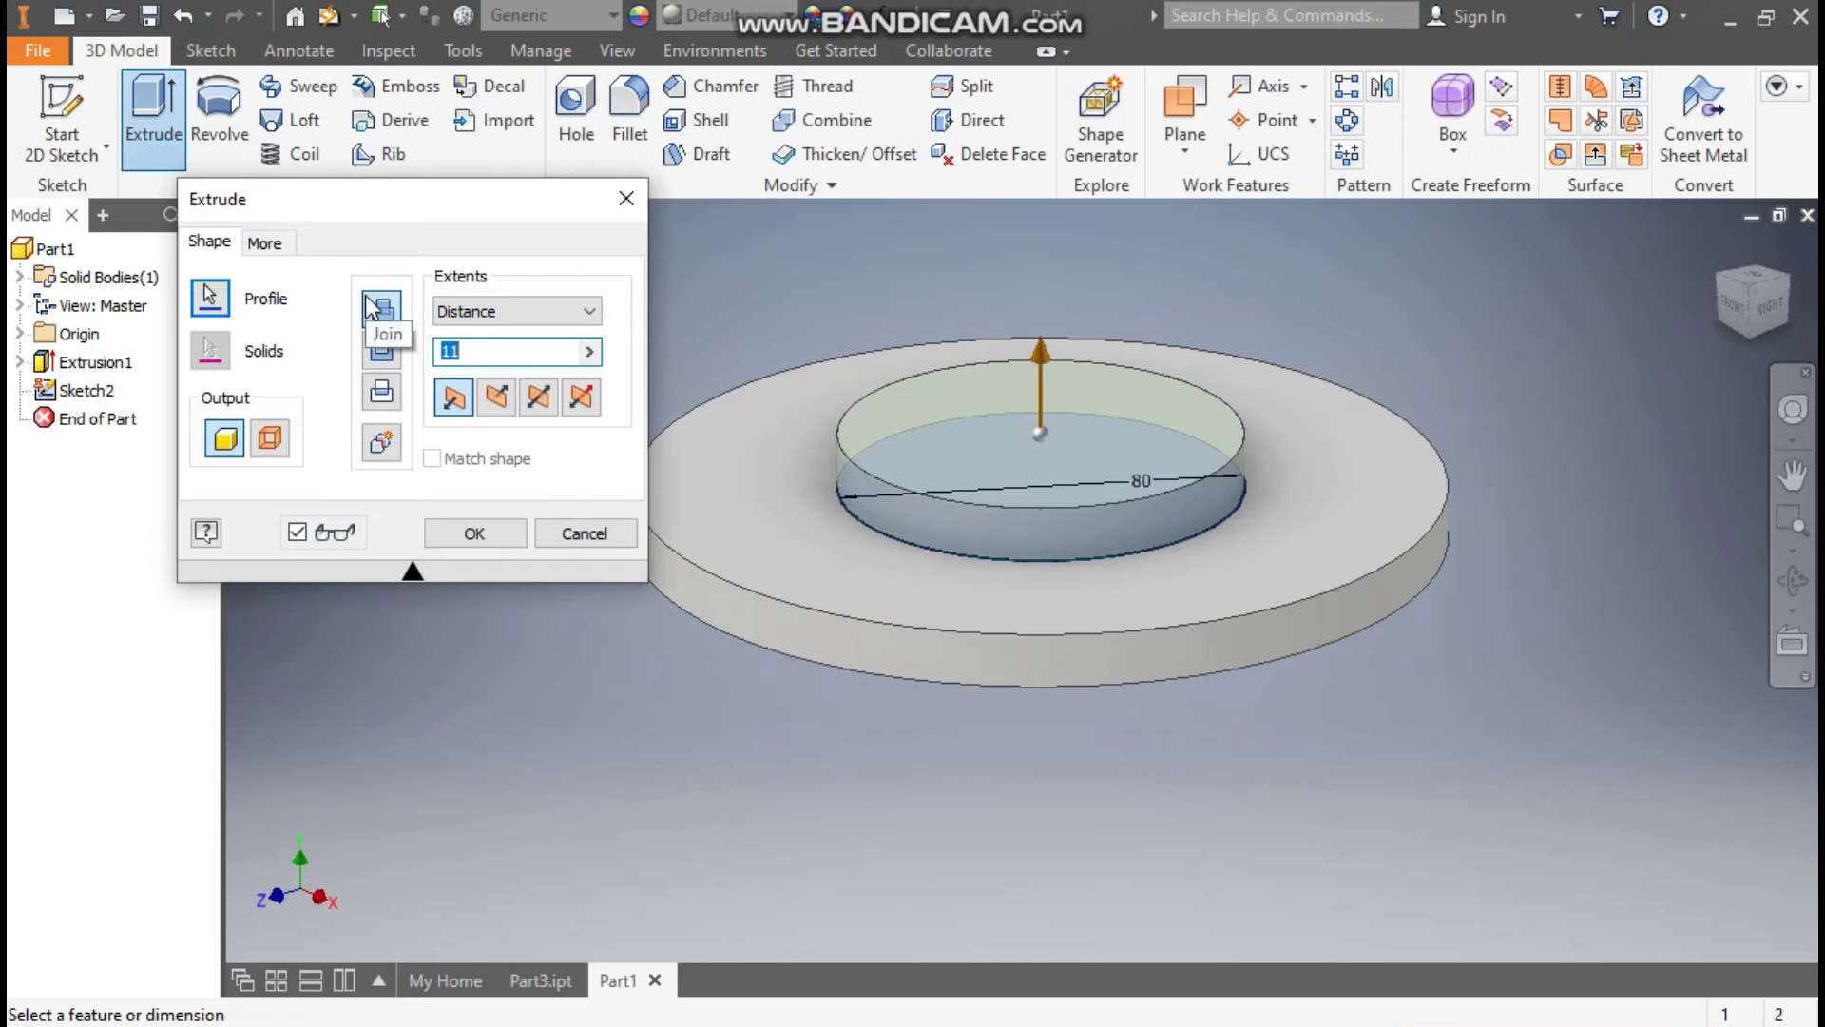
type("28")
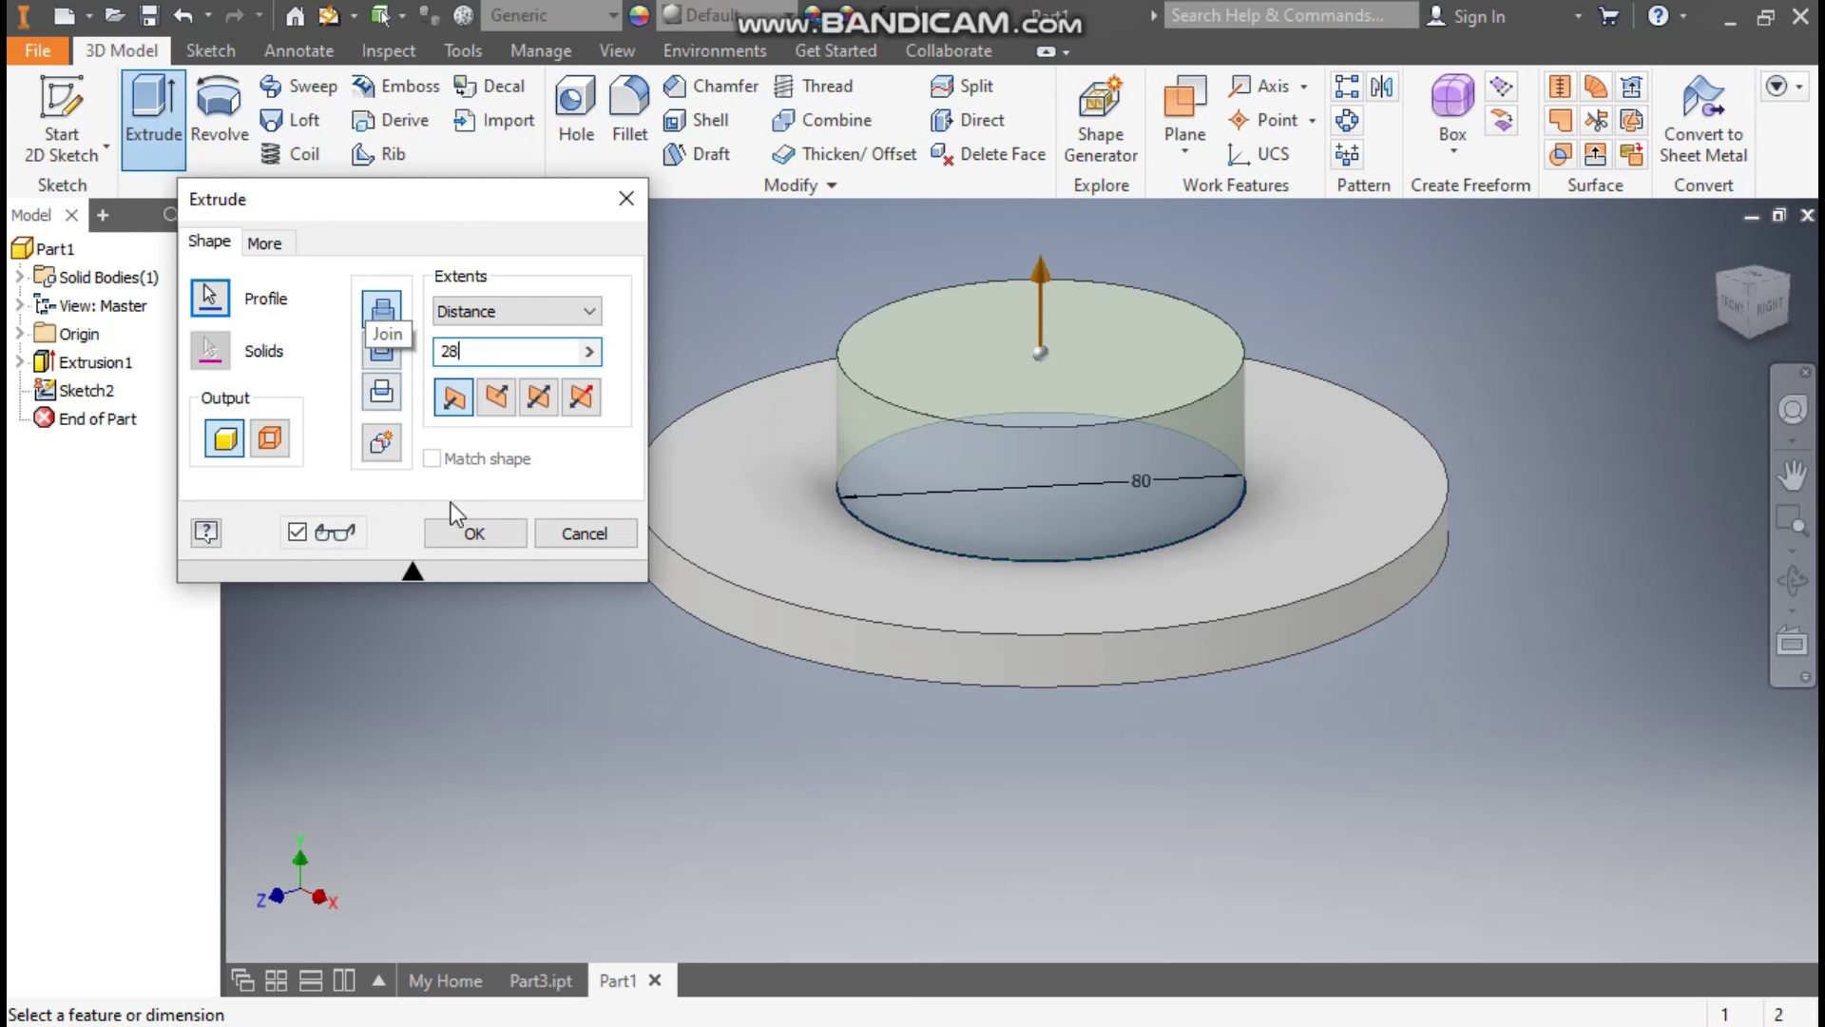
left_click(454, 532)
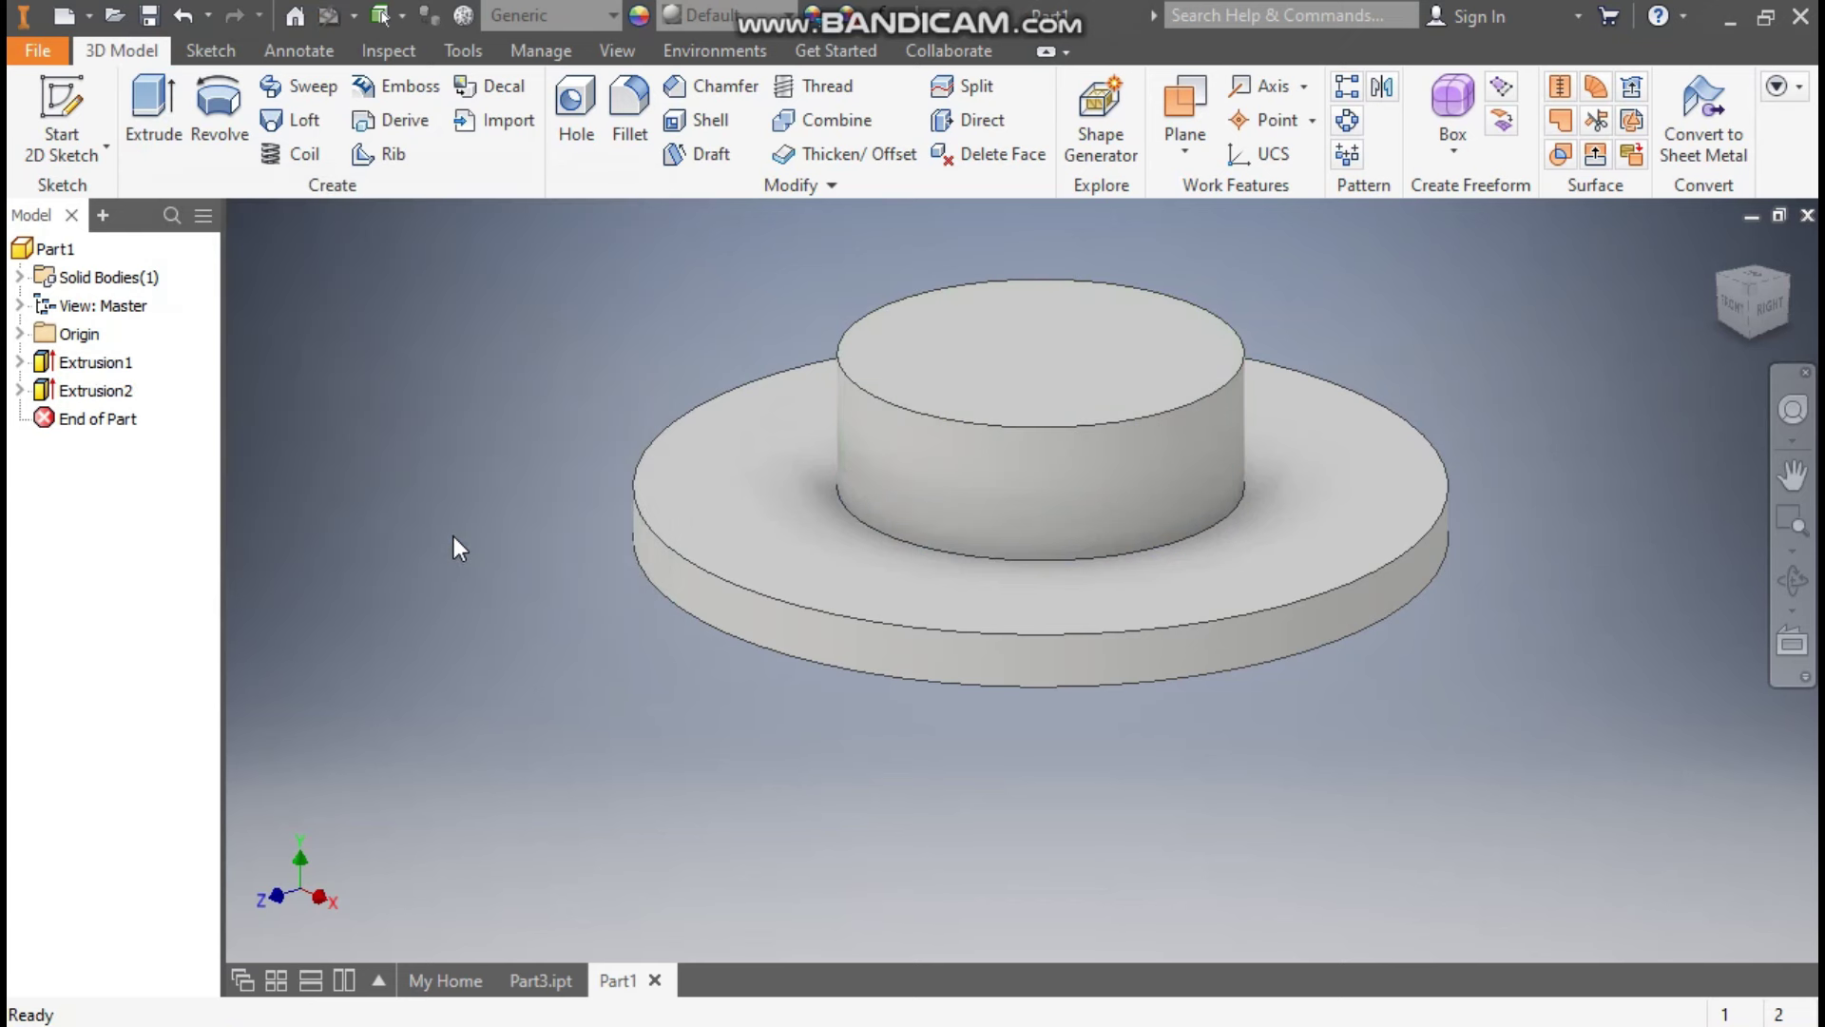
left_click(545, 981)
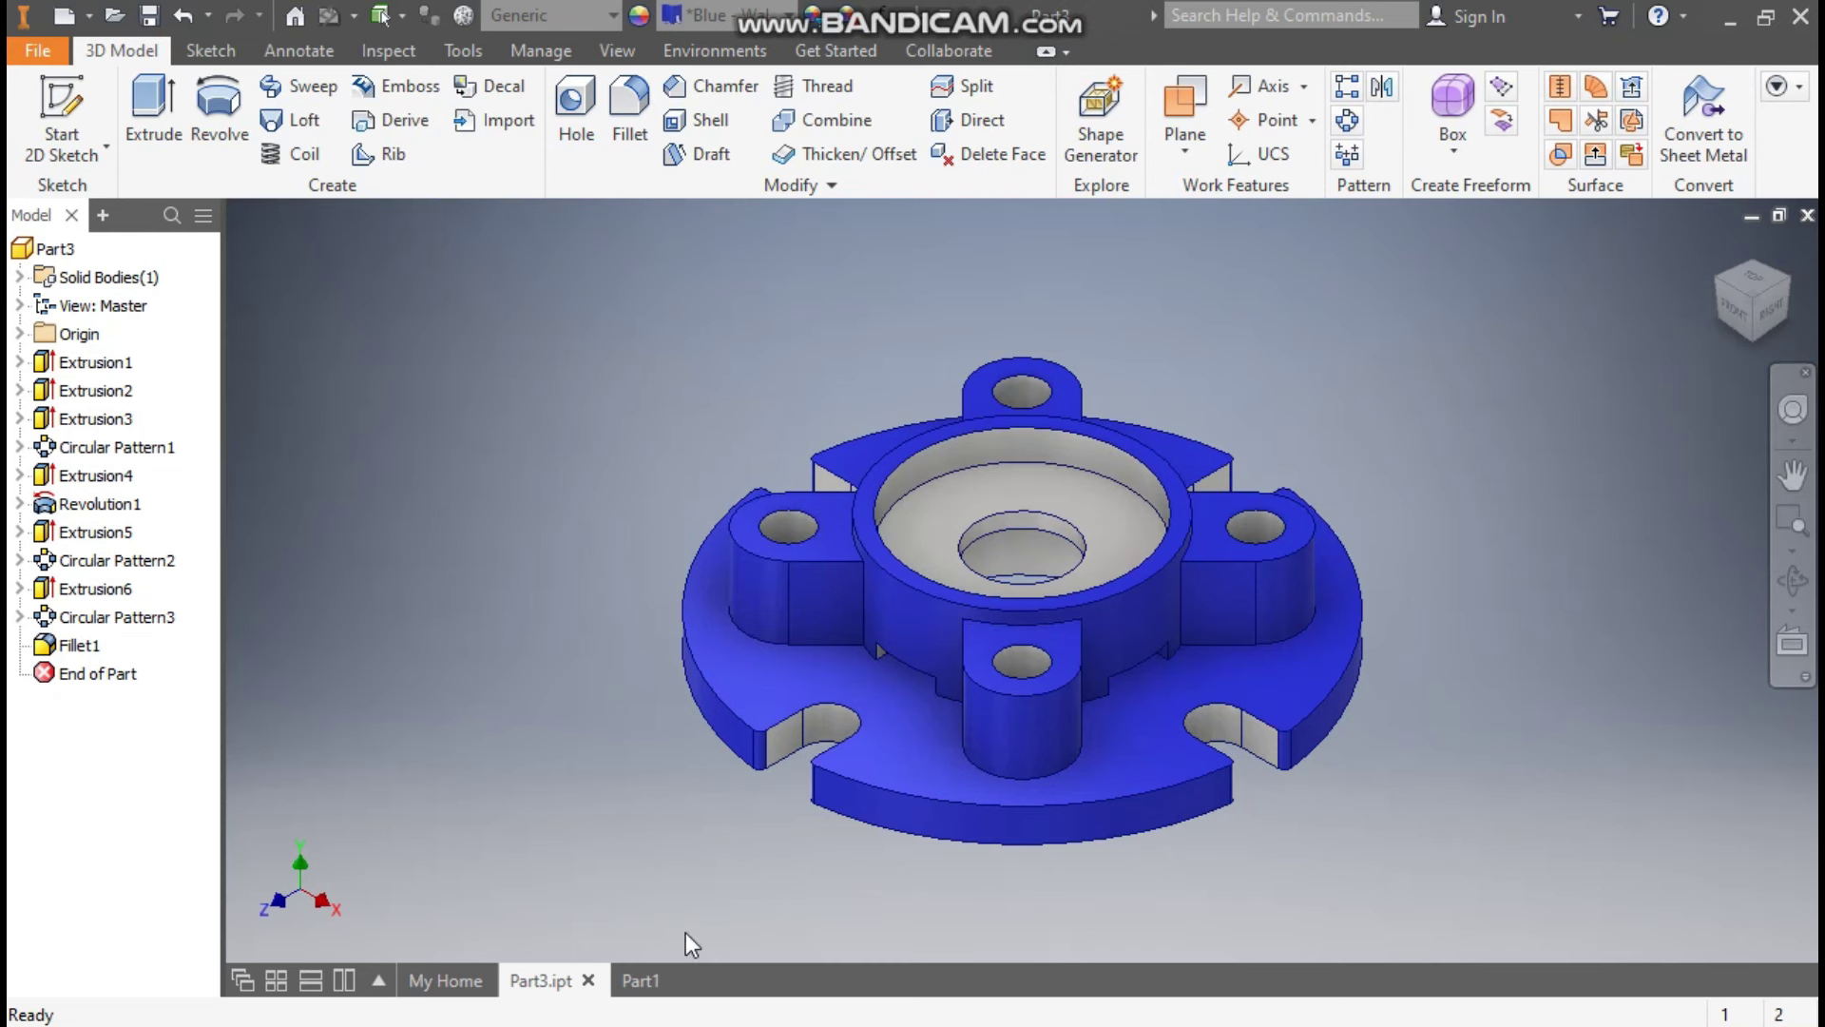
left_click(643, 982)
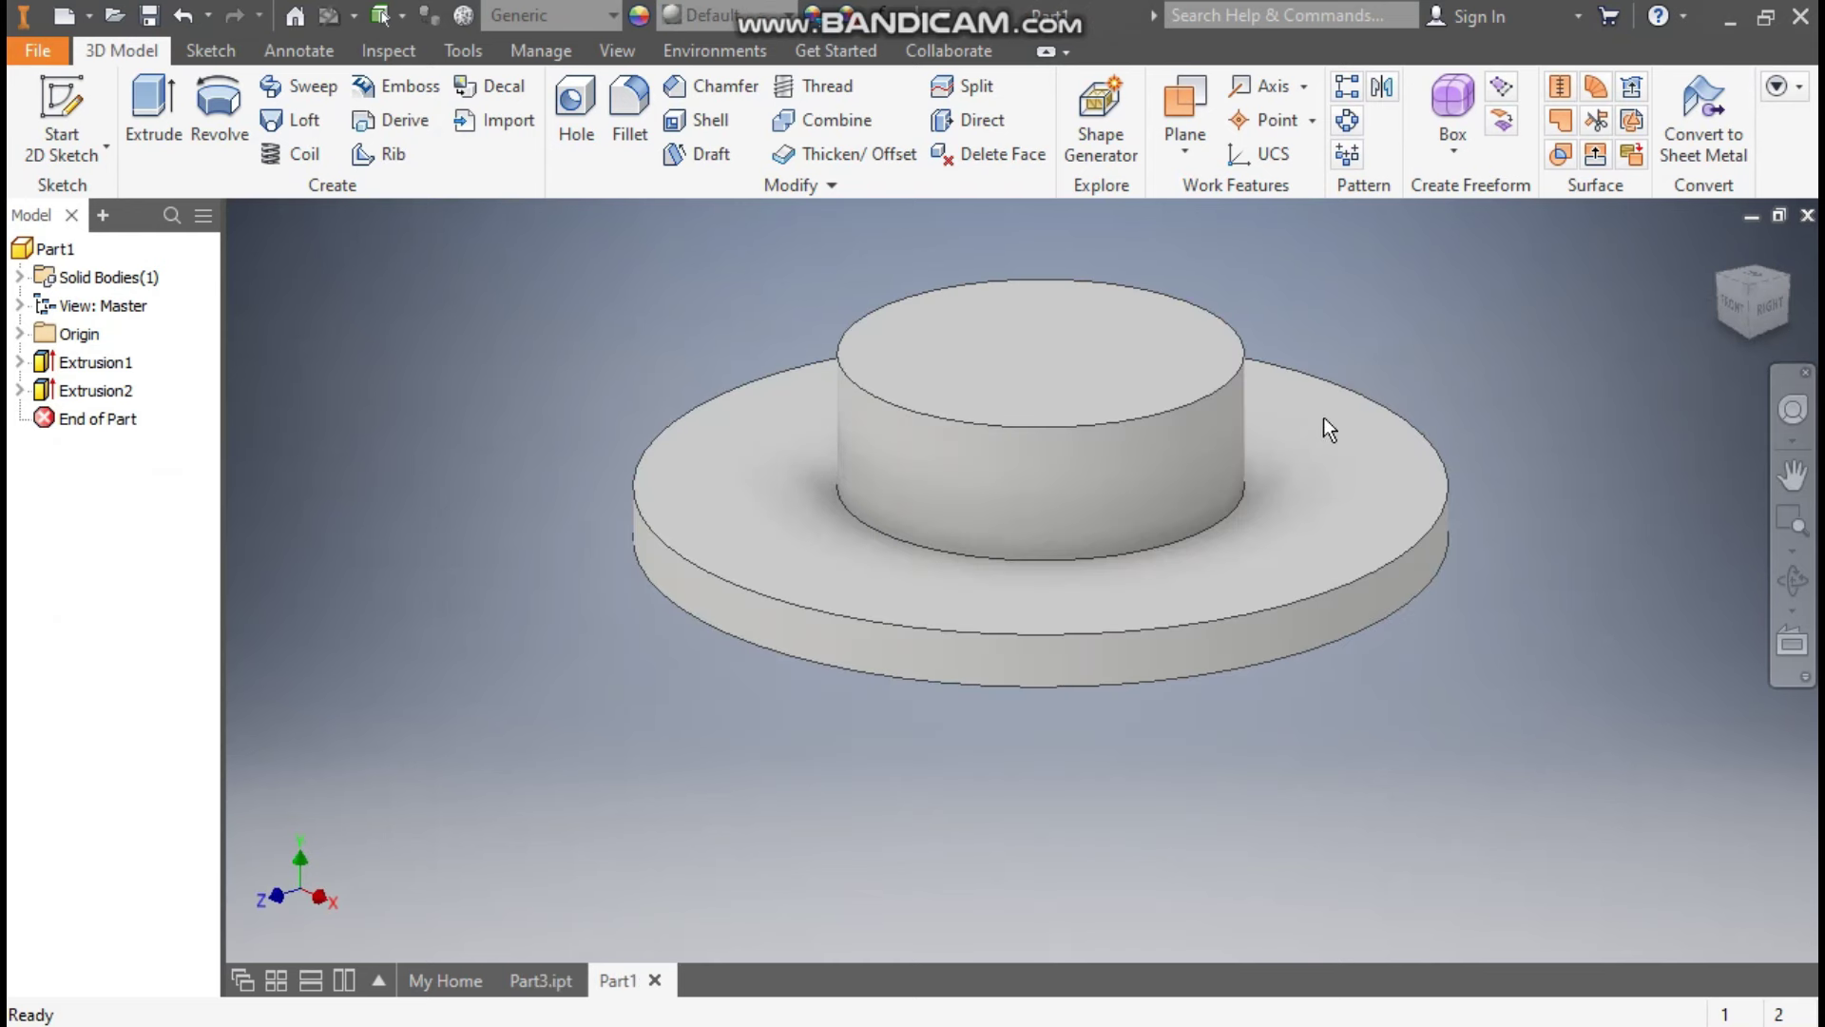
On the flange's top face, draw a center-to-center slot from the origin diagonally toward the rim.
left_click(1285, 415)
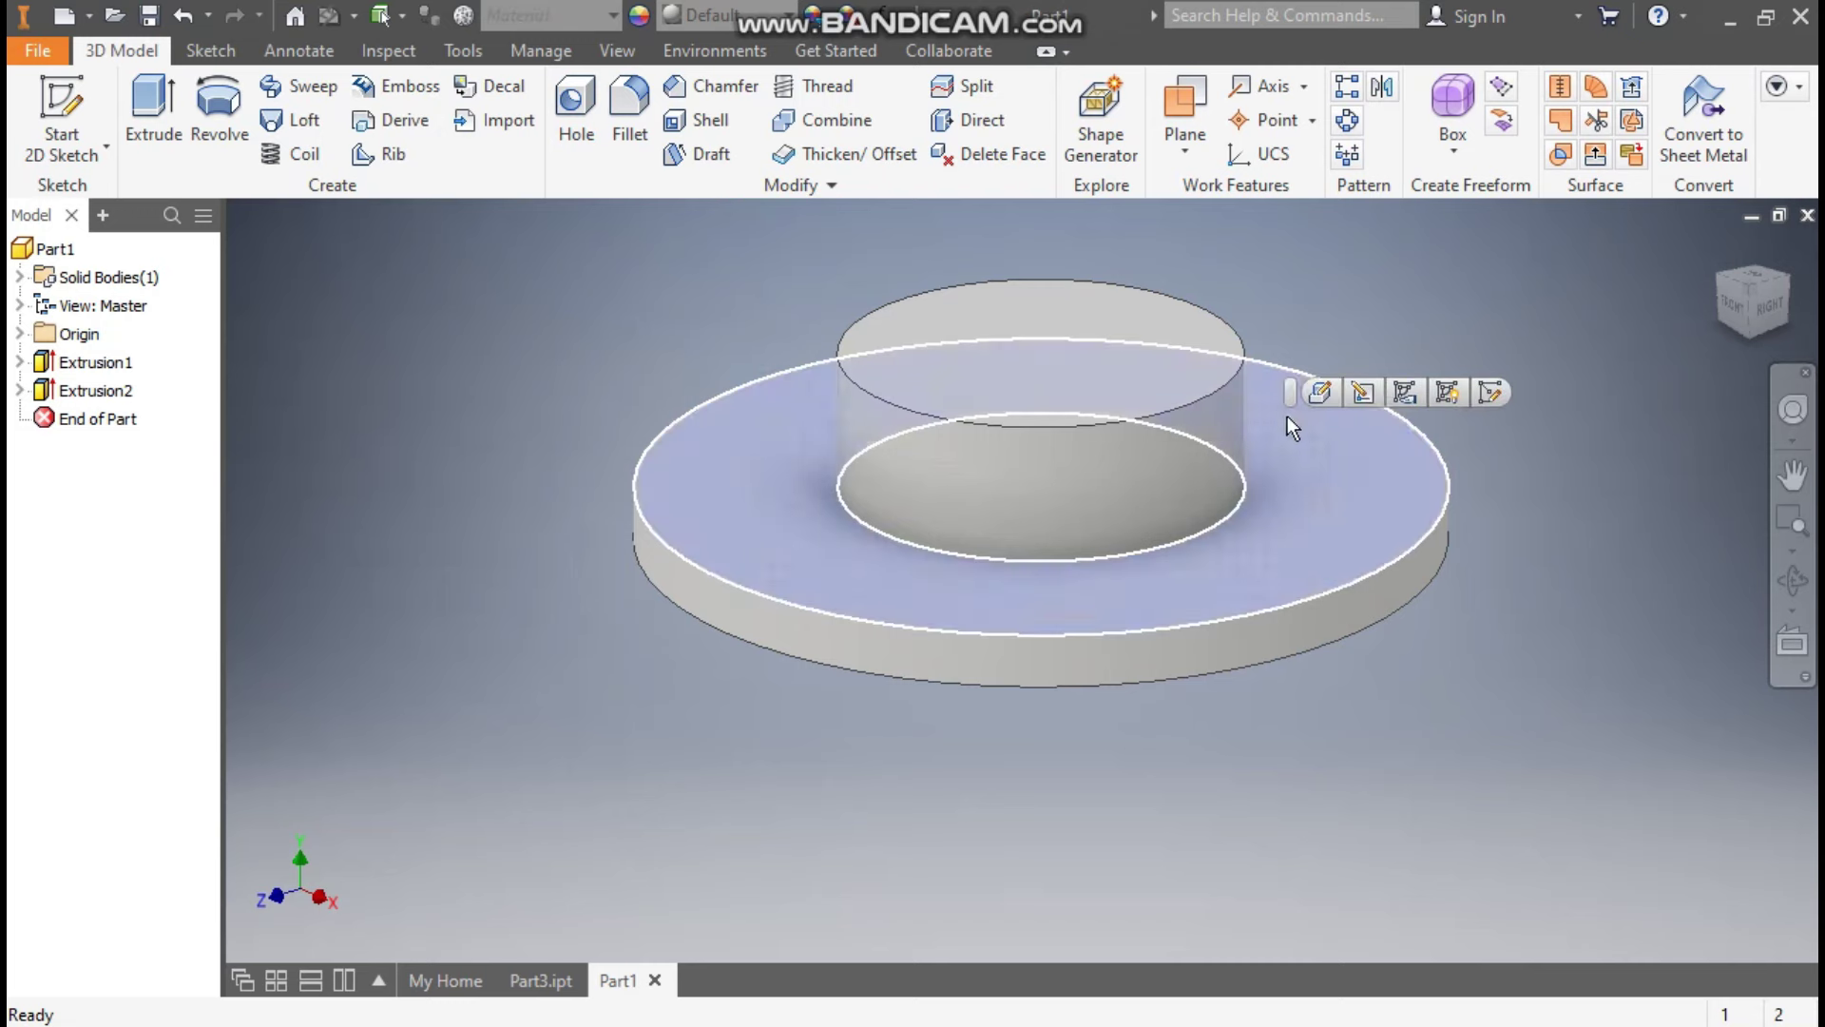
left_click(1491, 393)
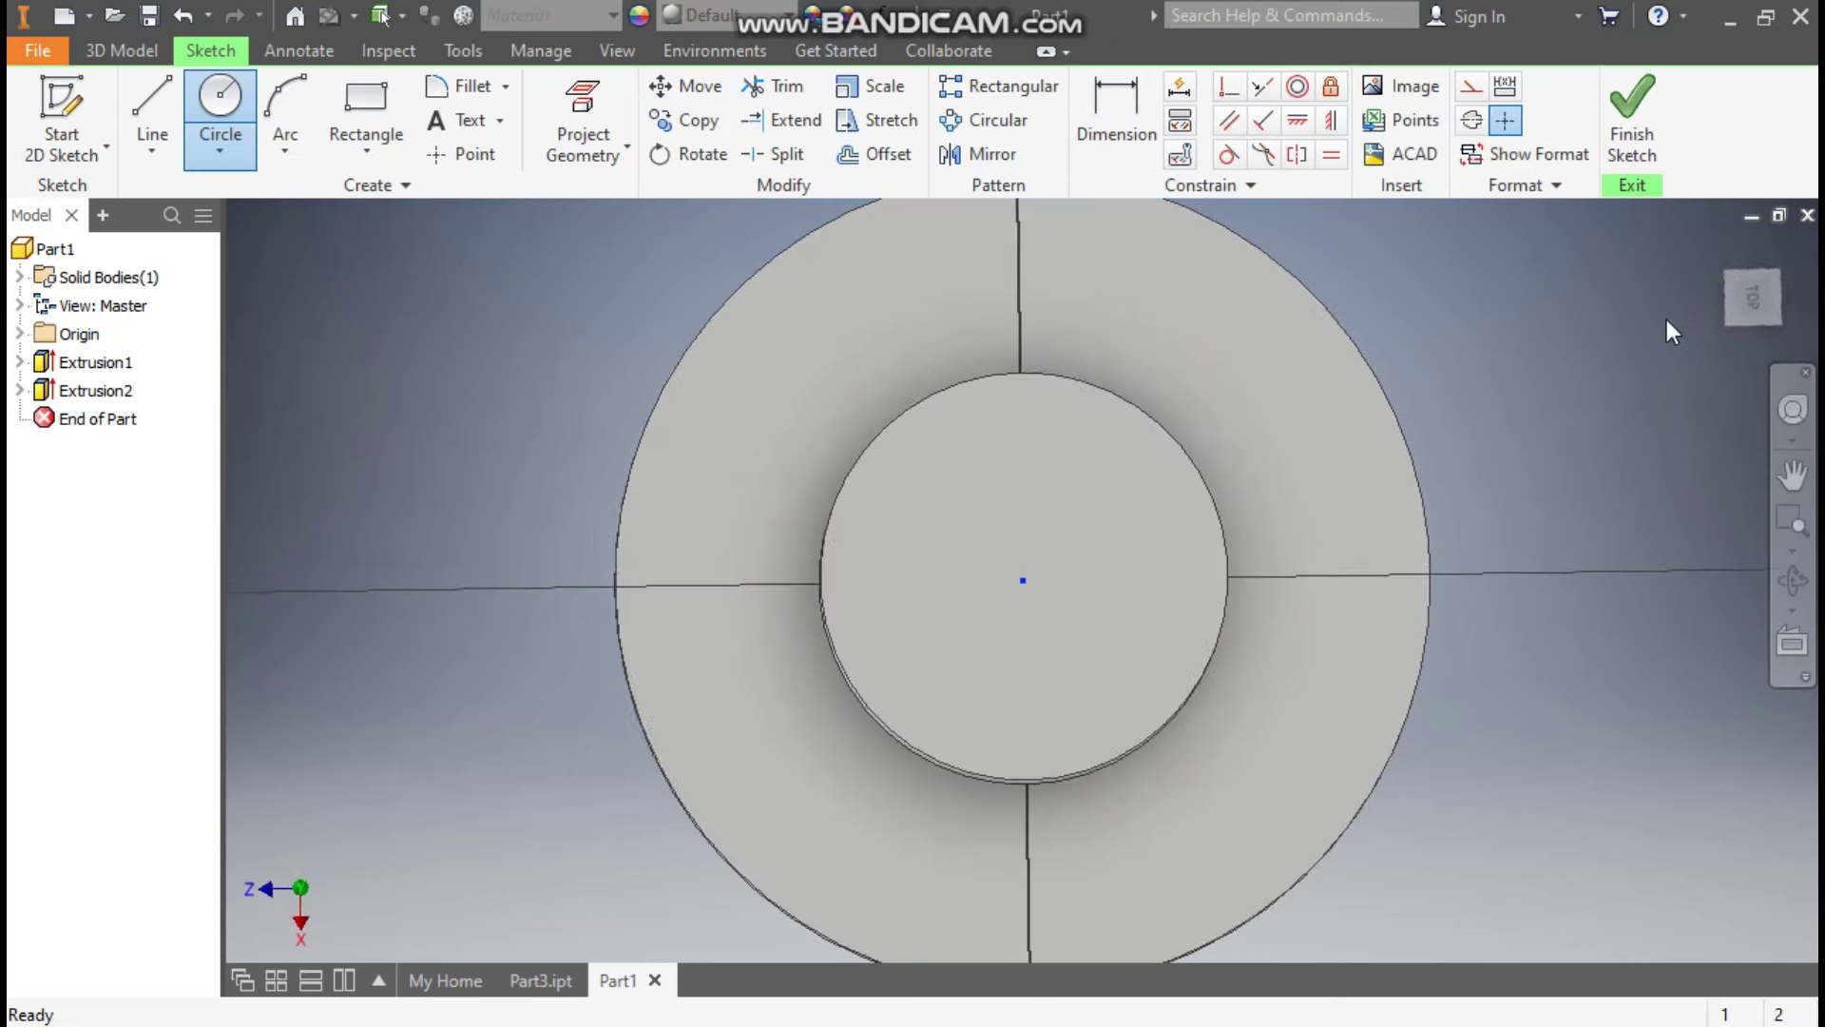
left_click(1779, 240)
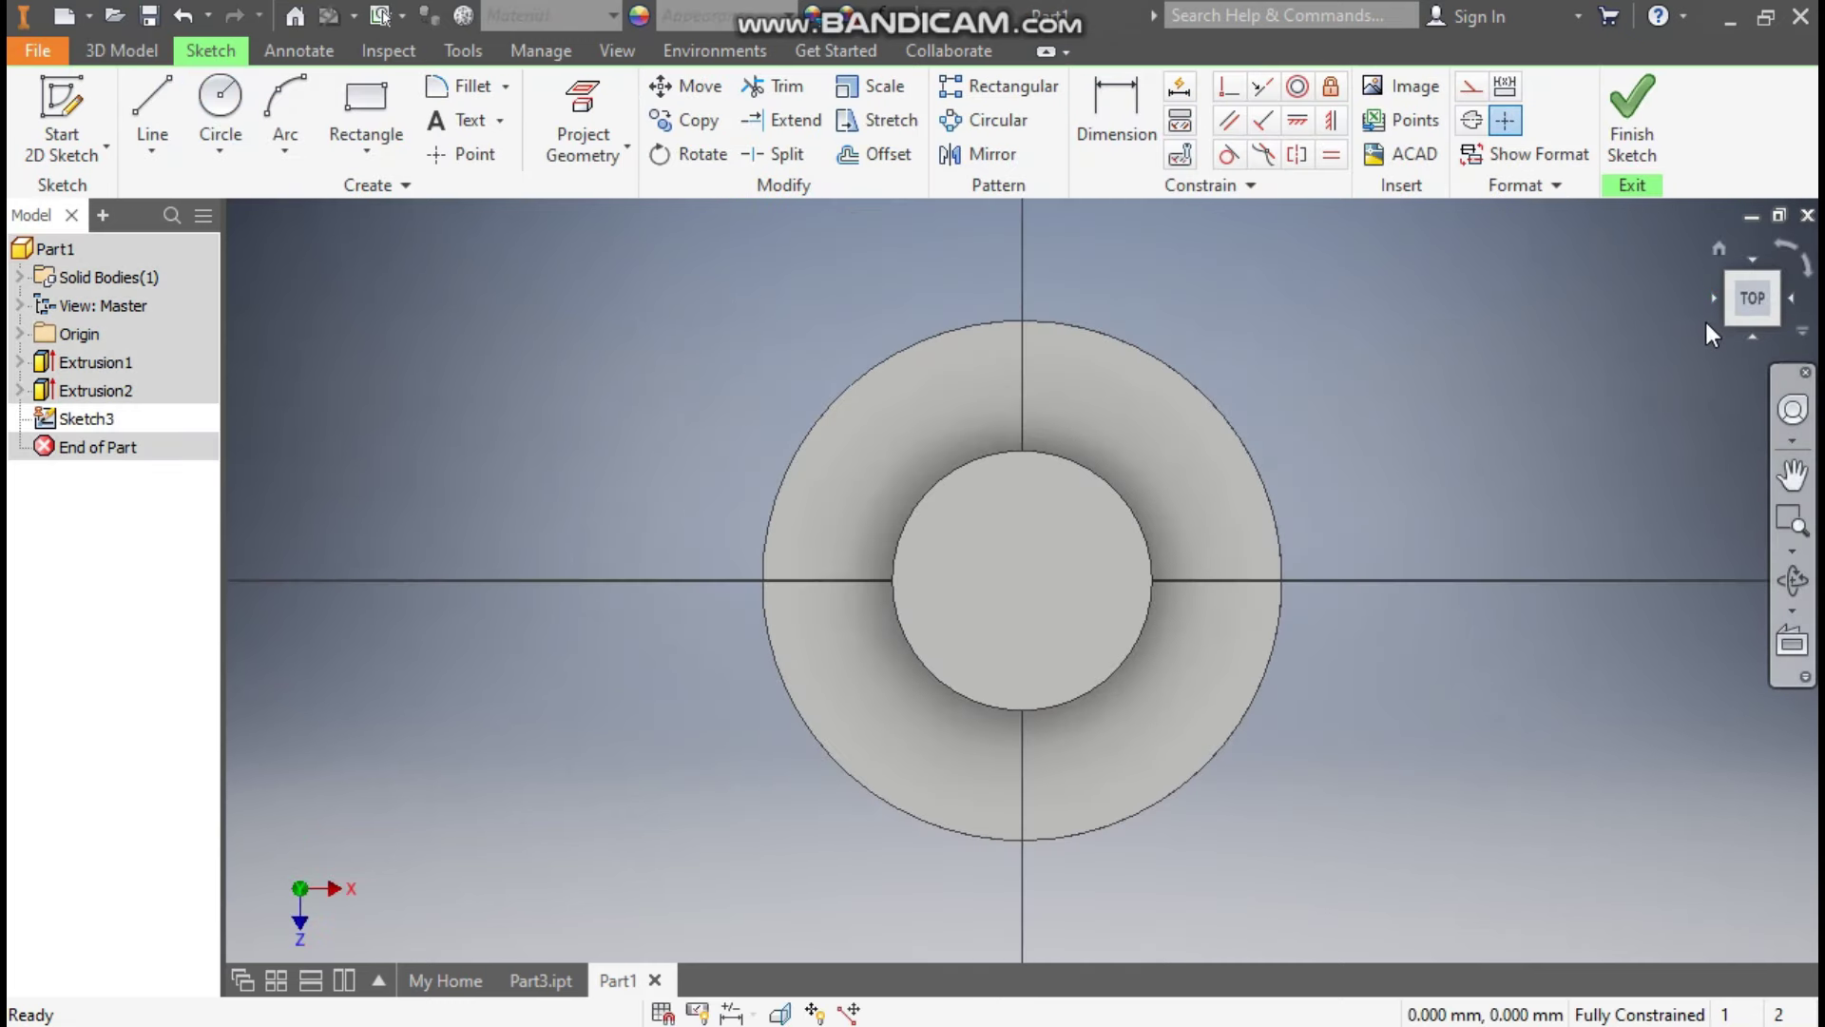
left_click(369, 150)
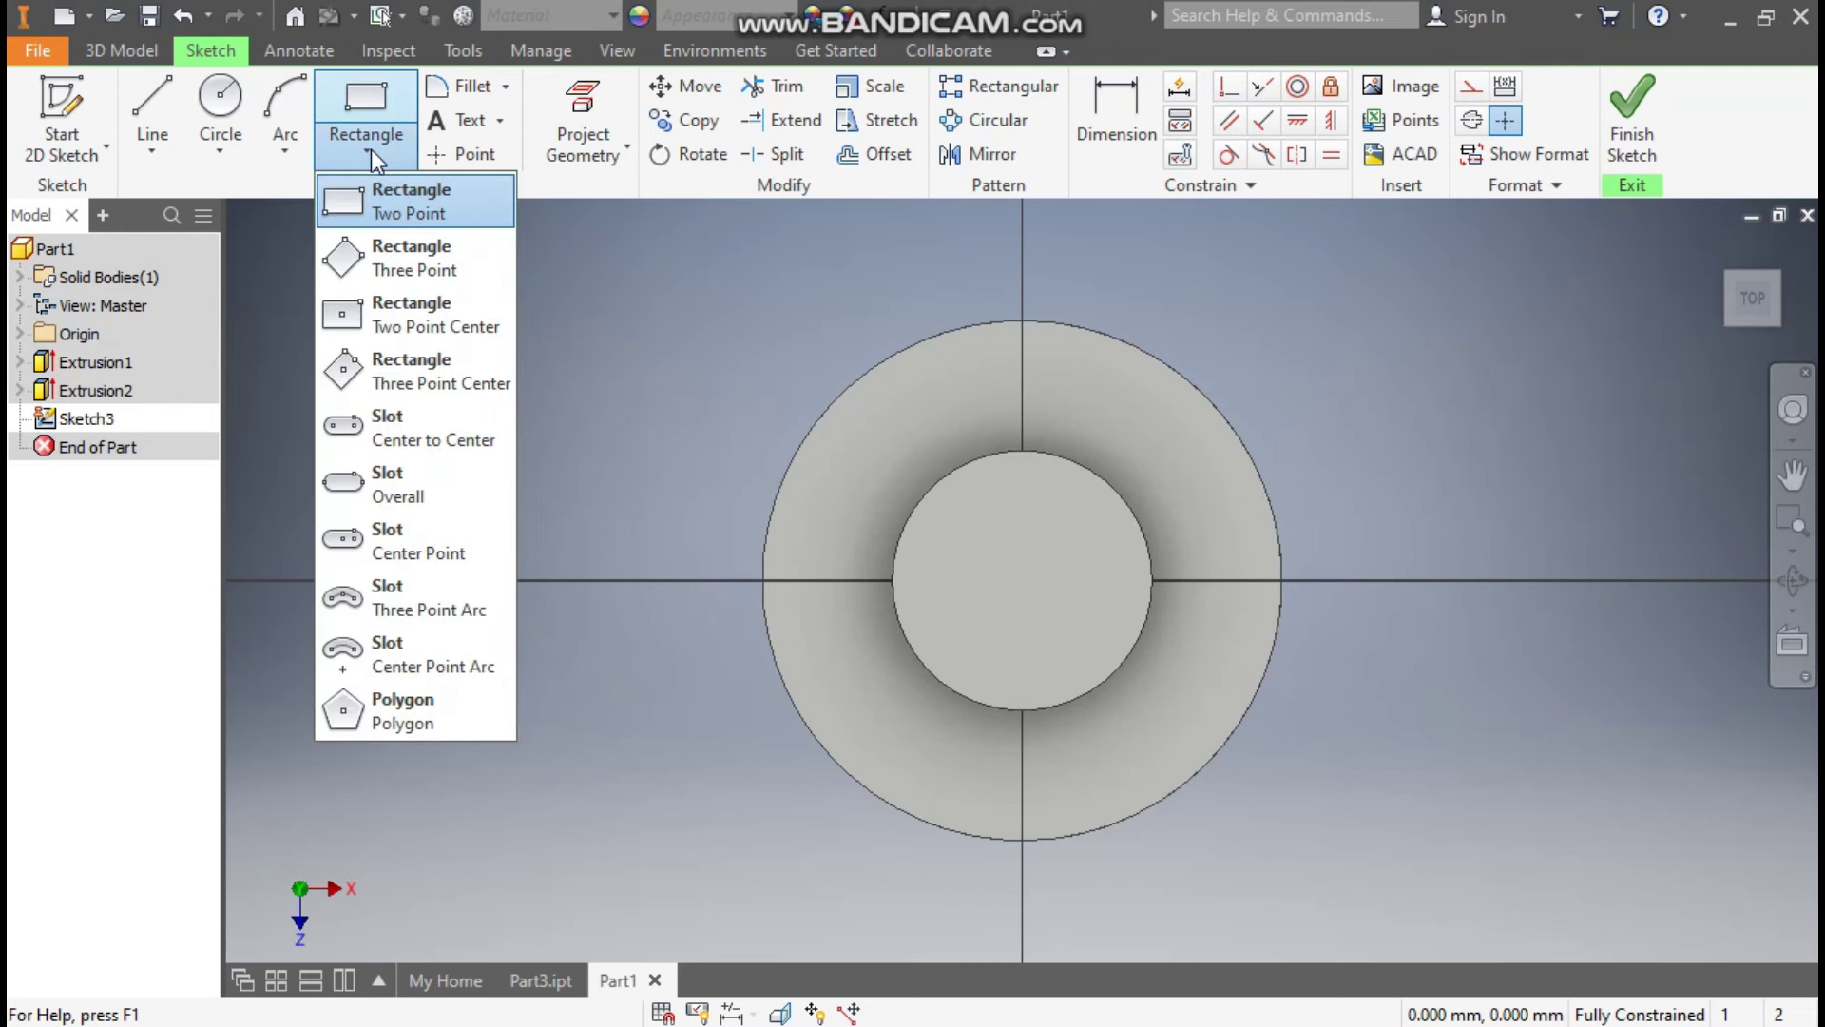
left_click(420, 426)
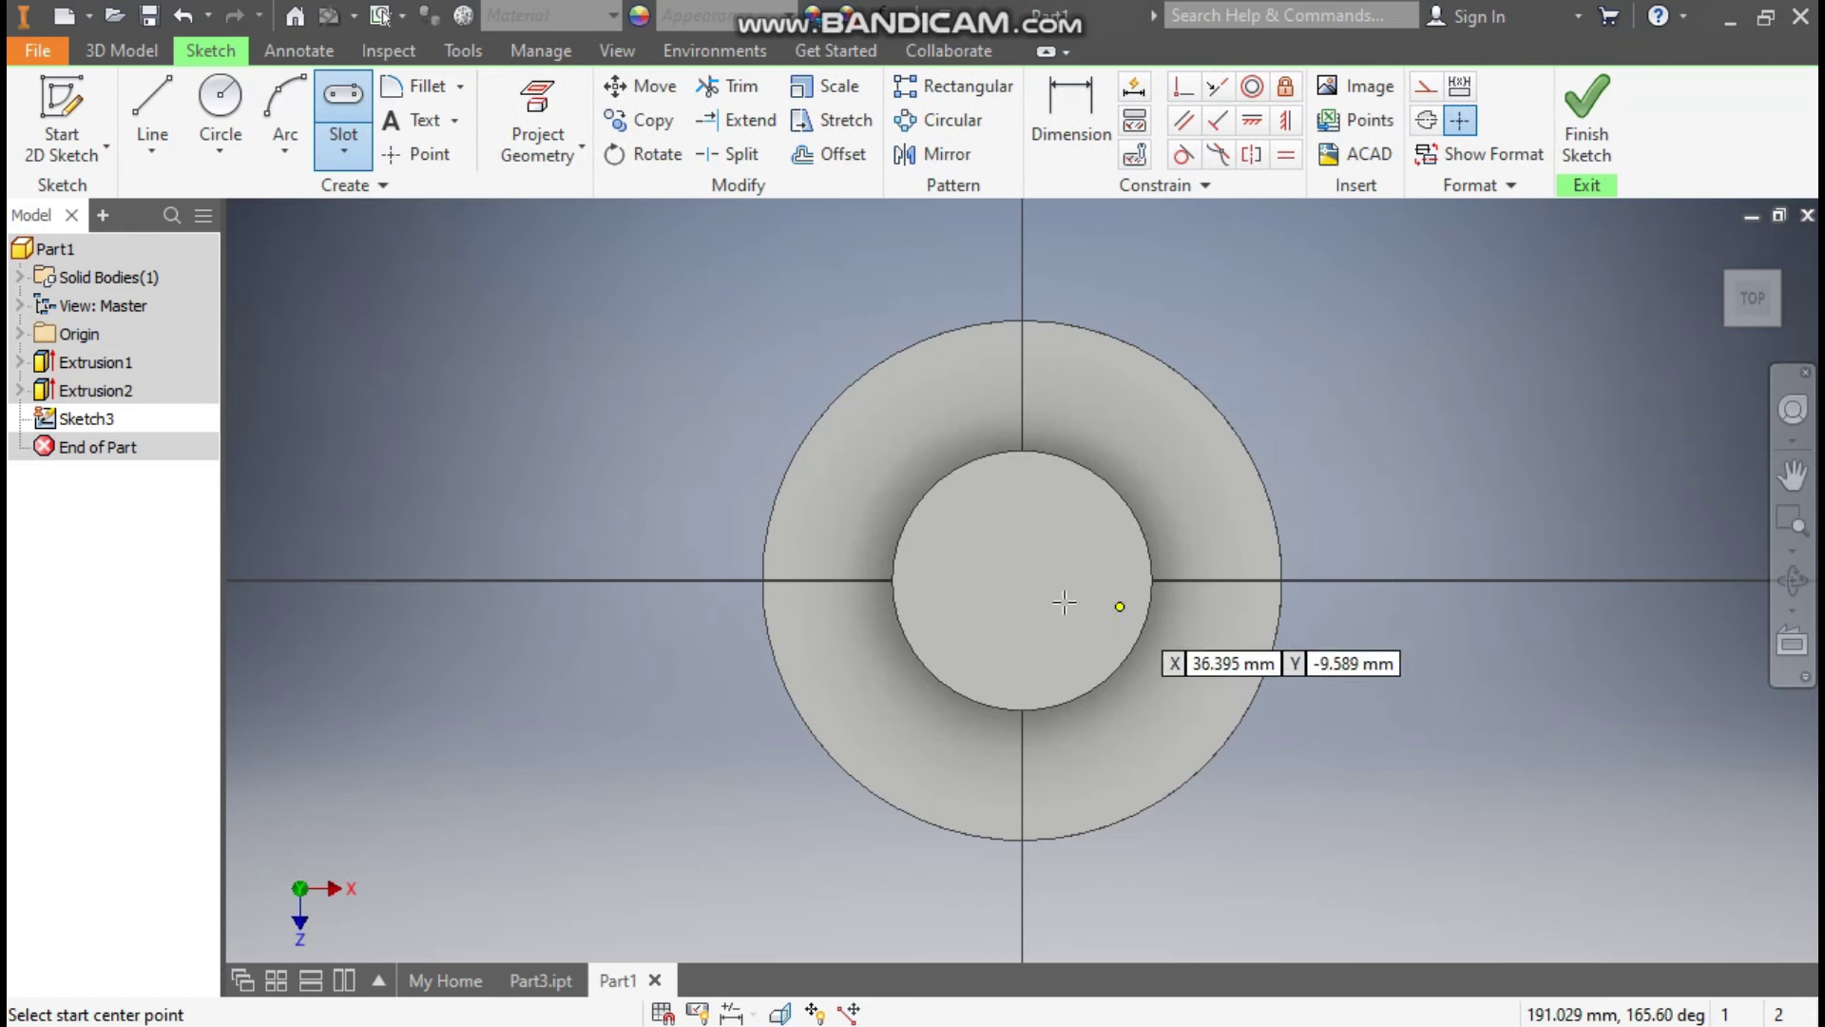
left_click(1022, 580)
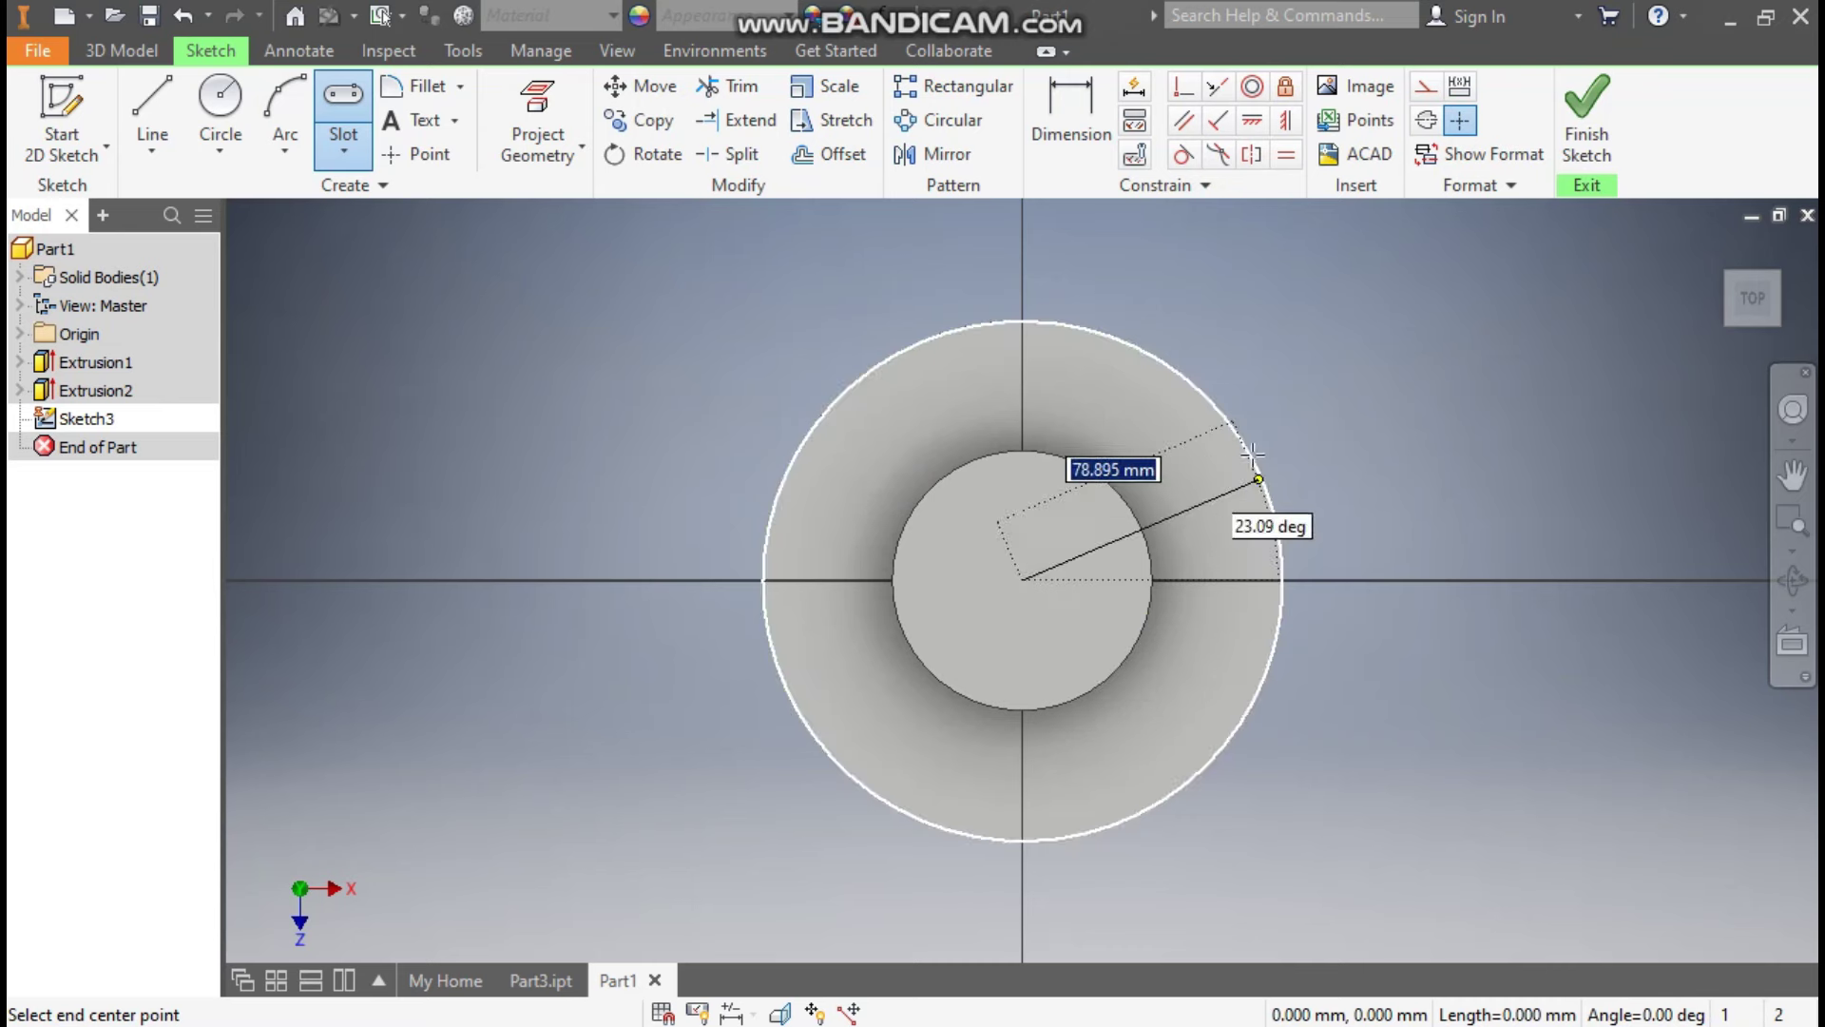
left_click(1146, 410)
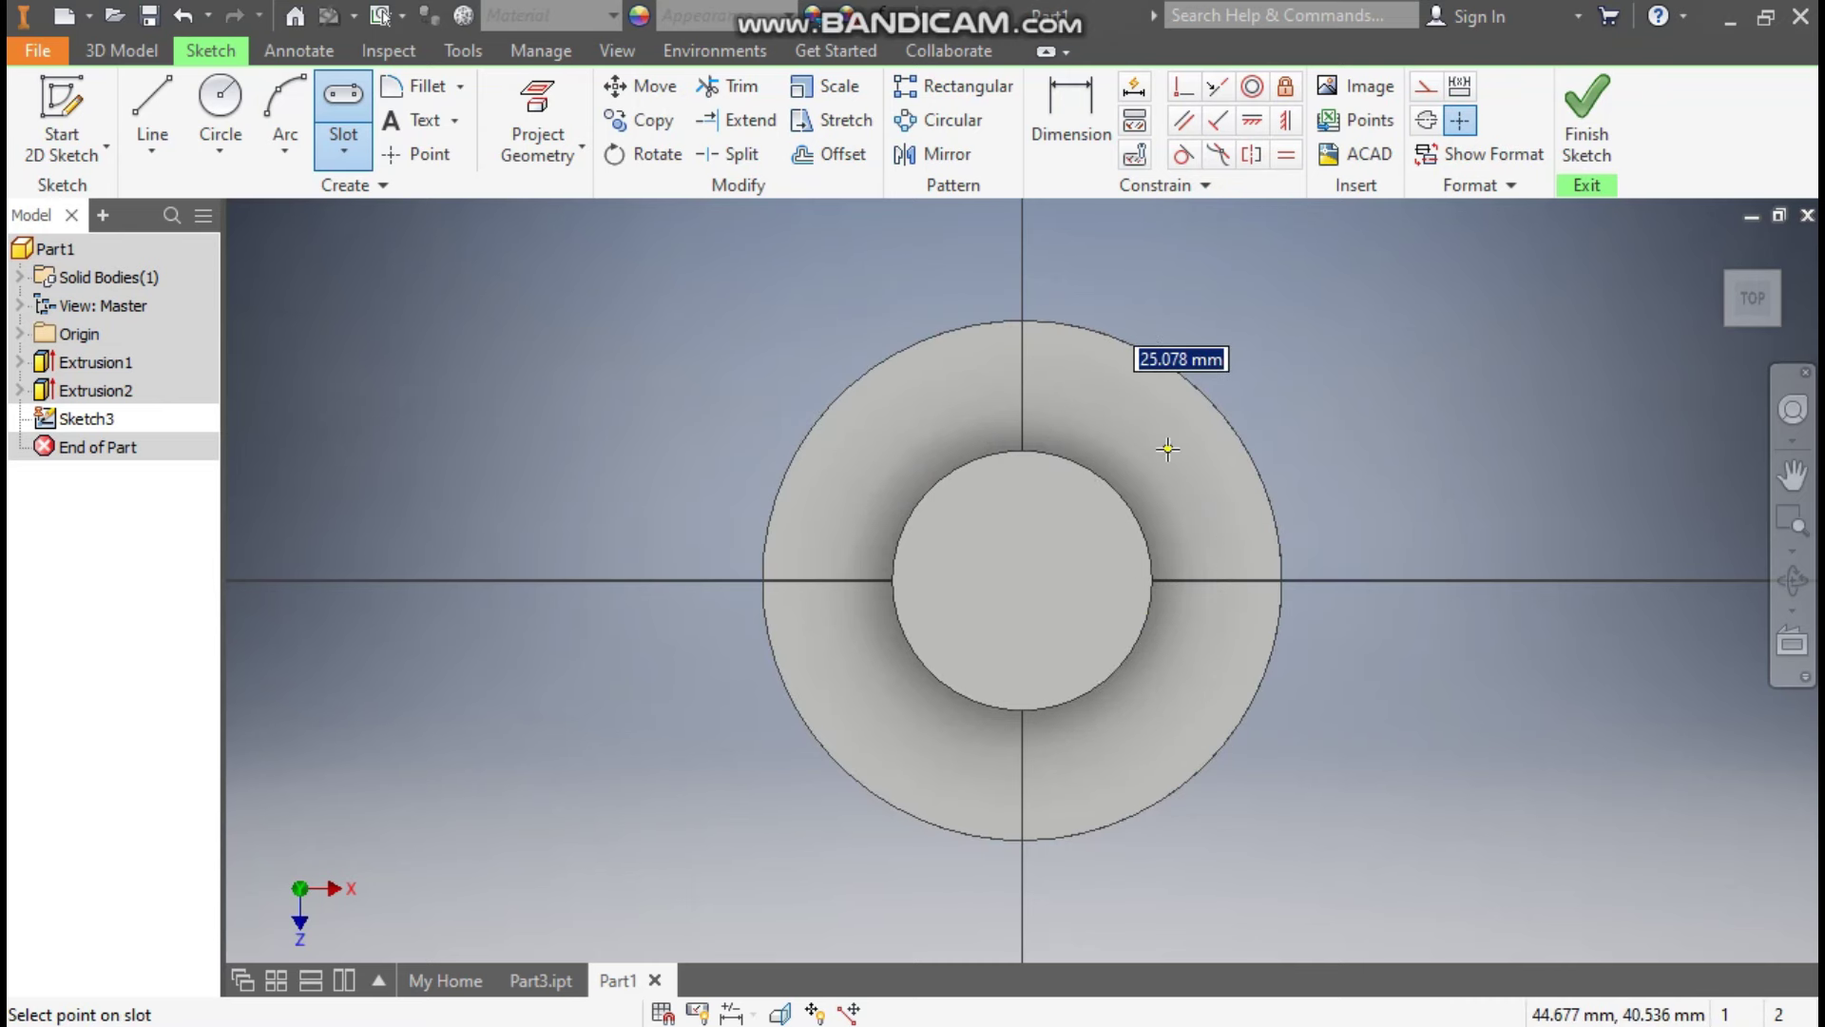
left_click(1169, 449)
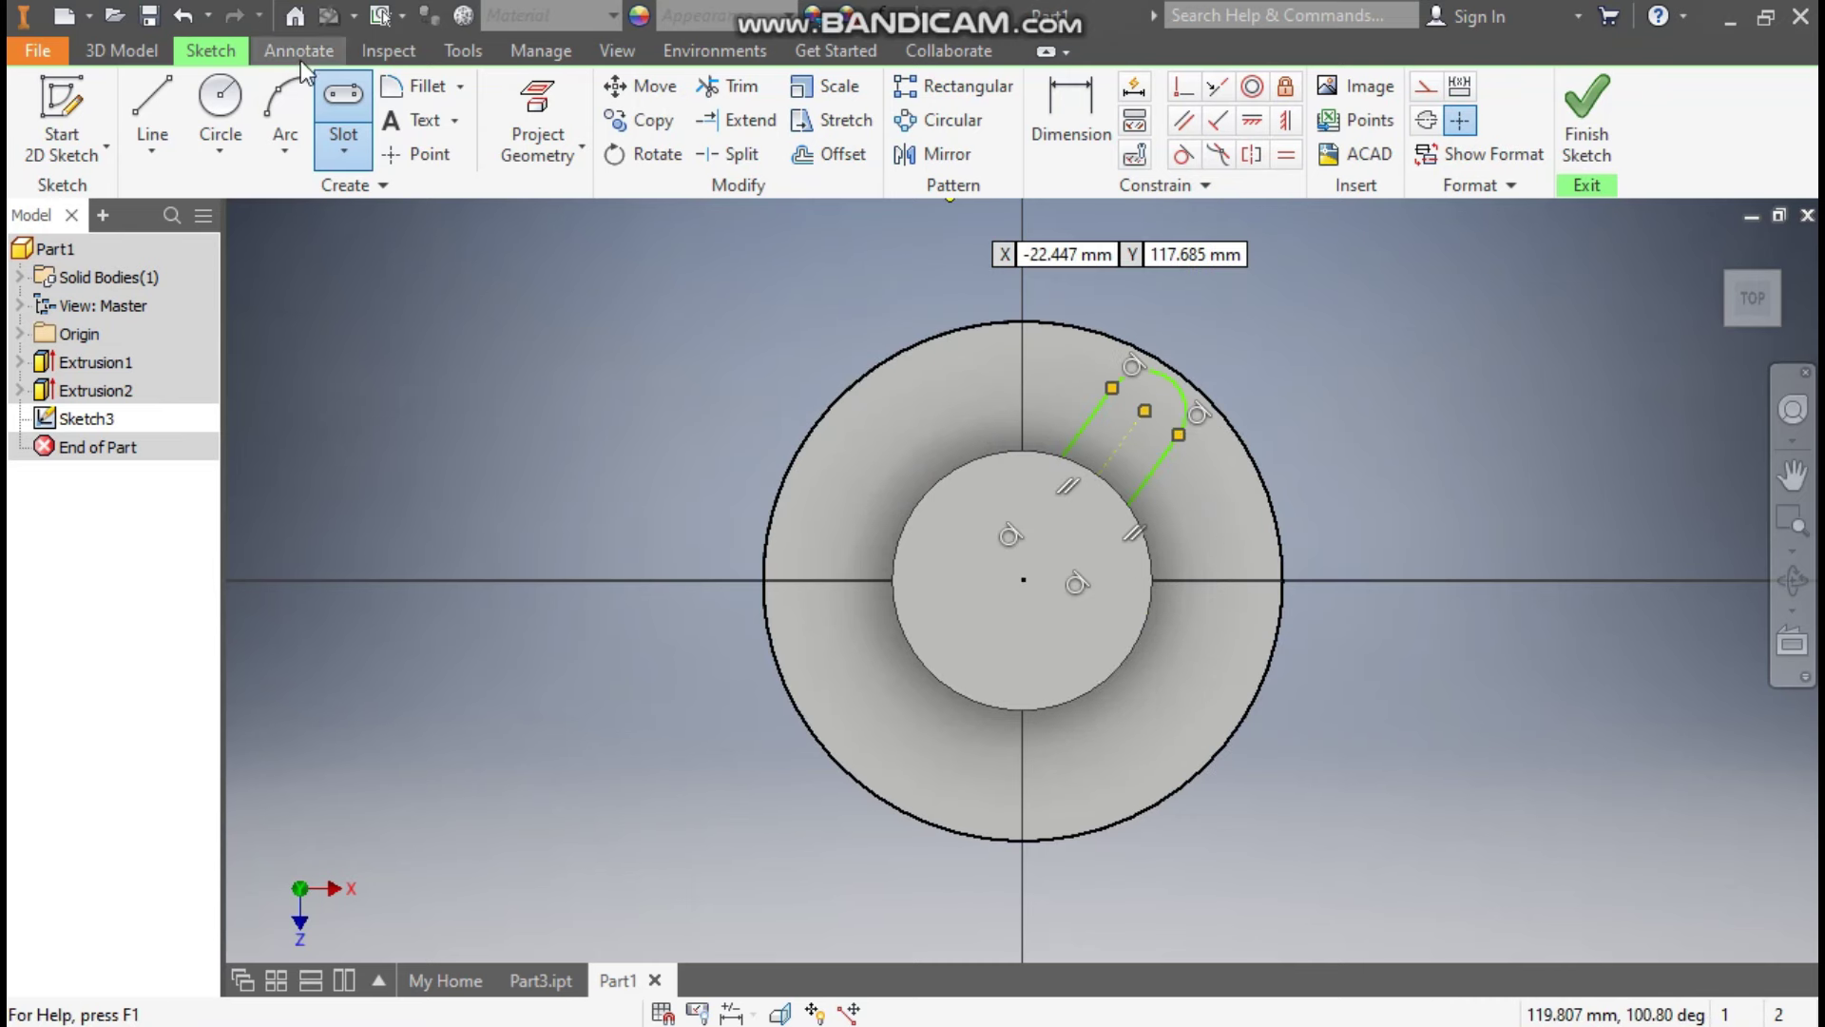
Switch the model's visual style to Wireframe.
left_click(617, 51)
left_click(298, 50)
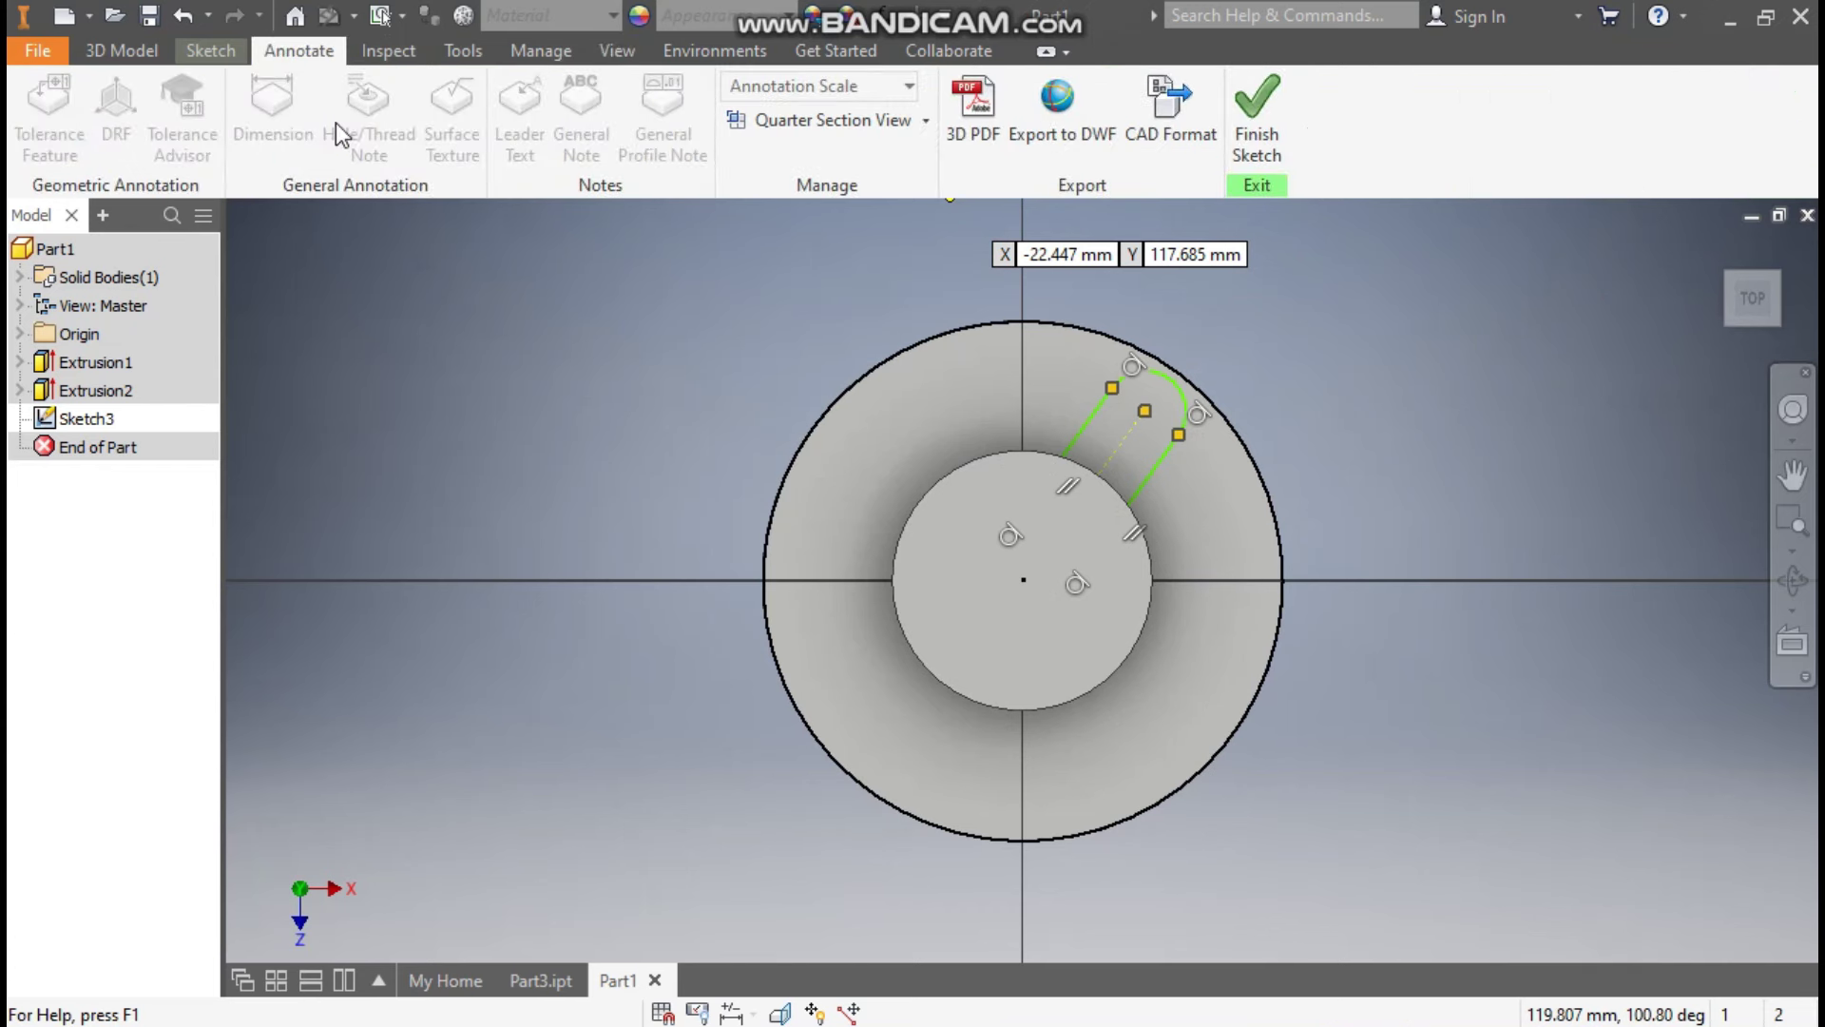
left_click(122, 50)
left_click(210, 50)
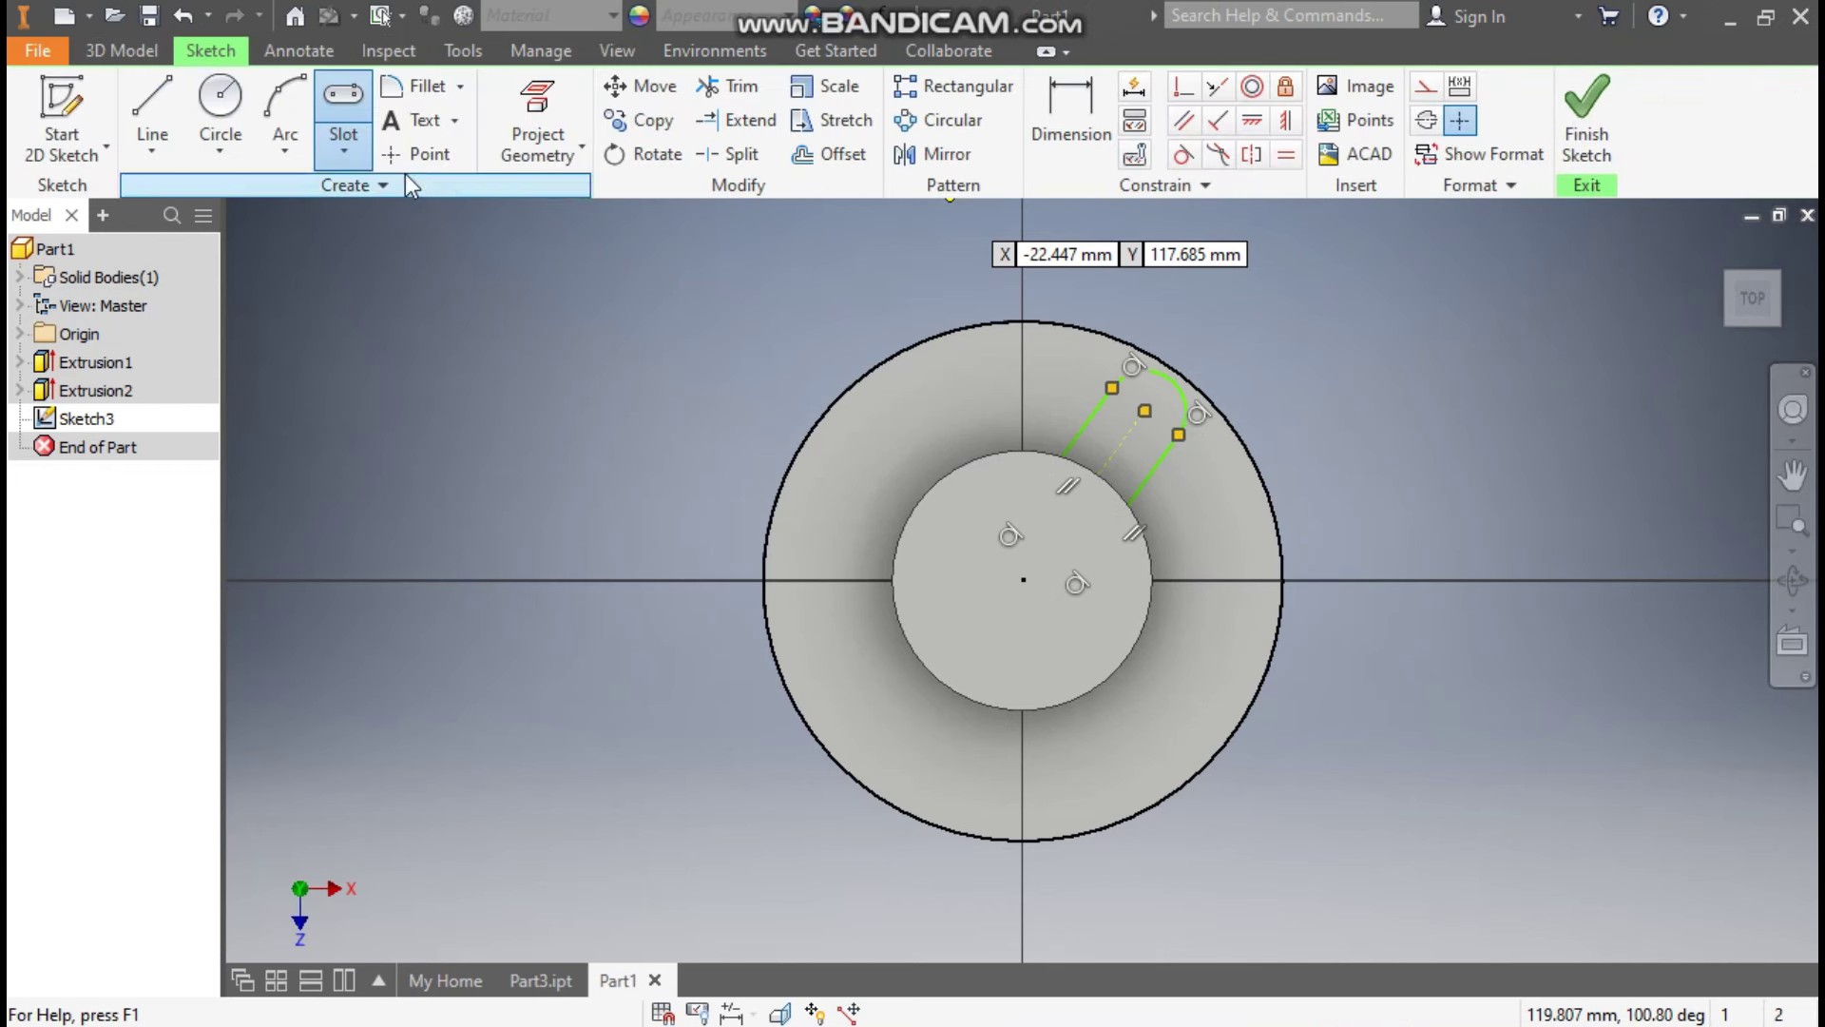
left_click(615, 50)
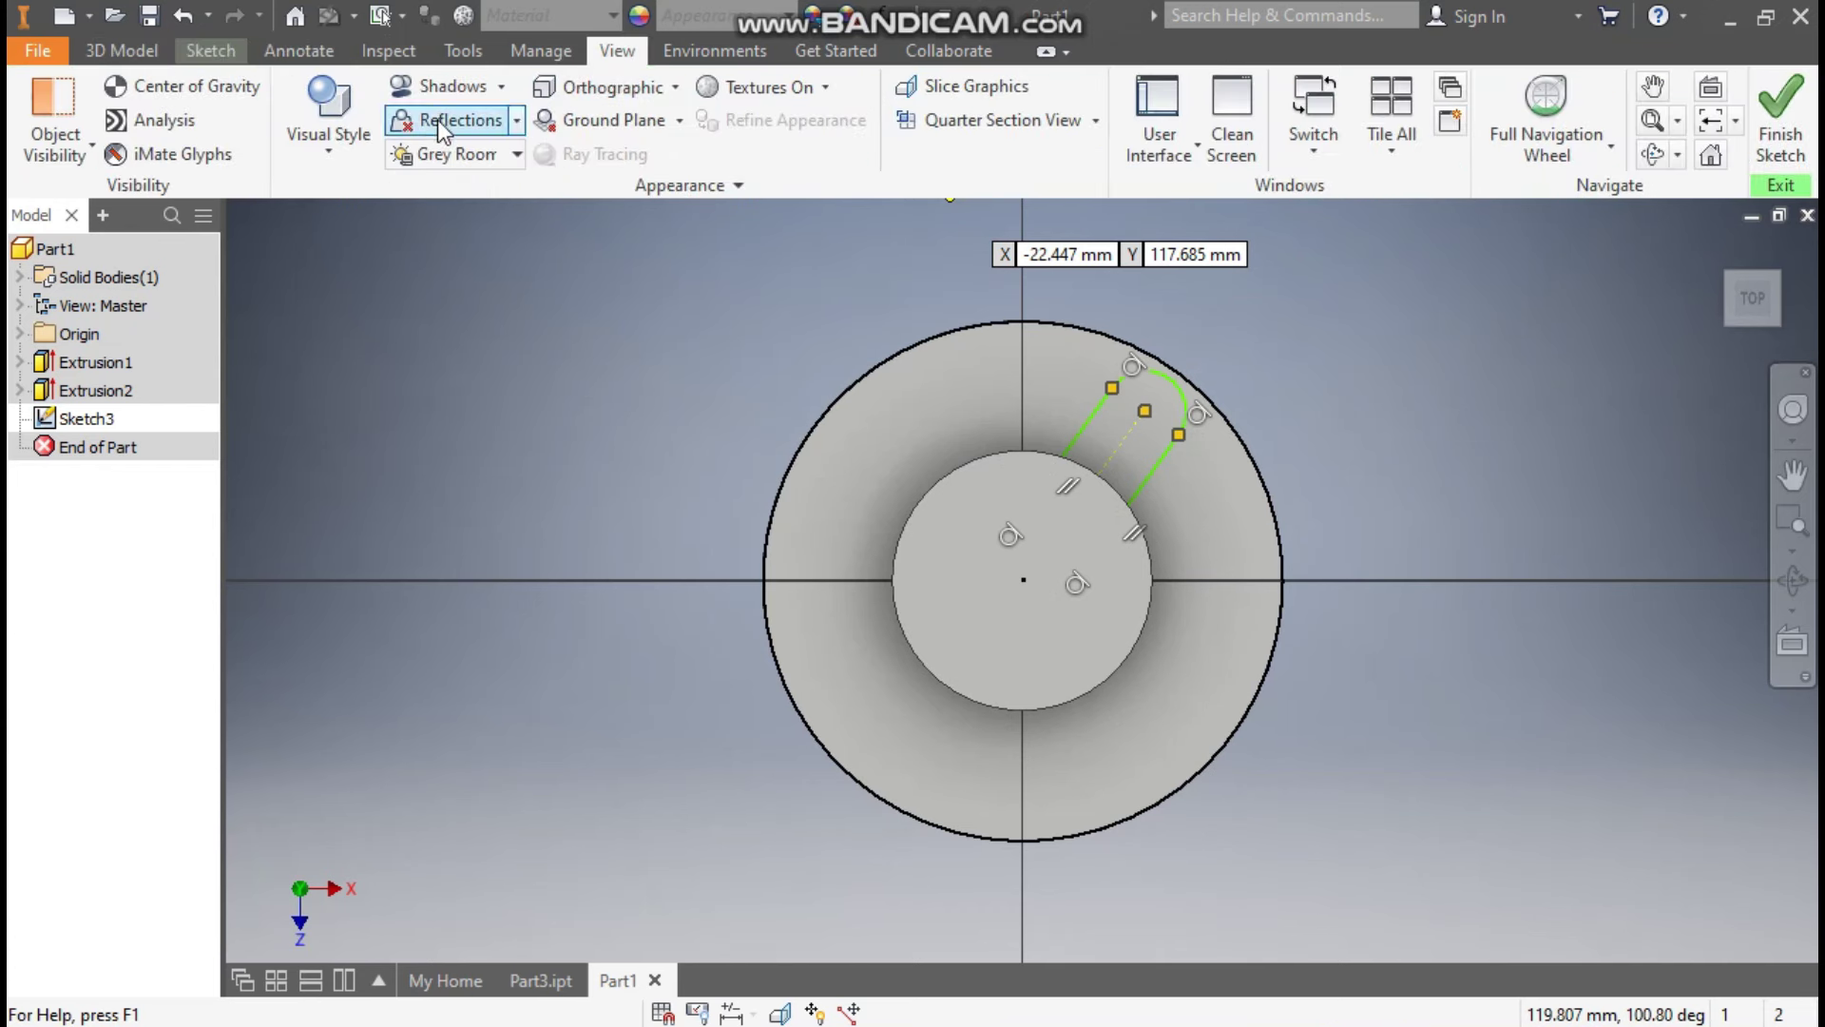
left_click(328, 105)
left_click(328, 418)
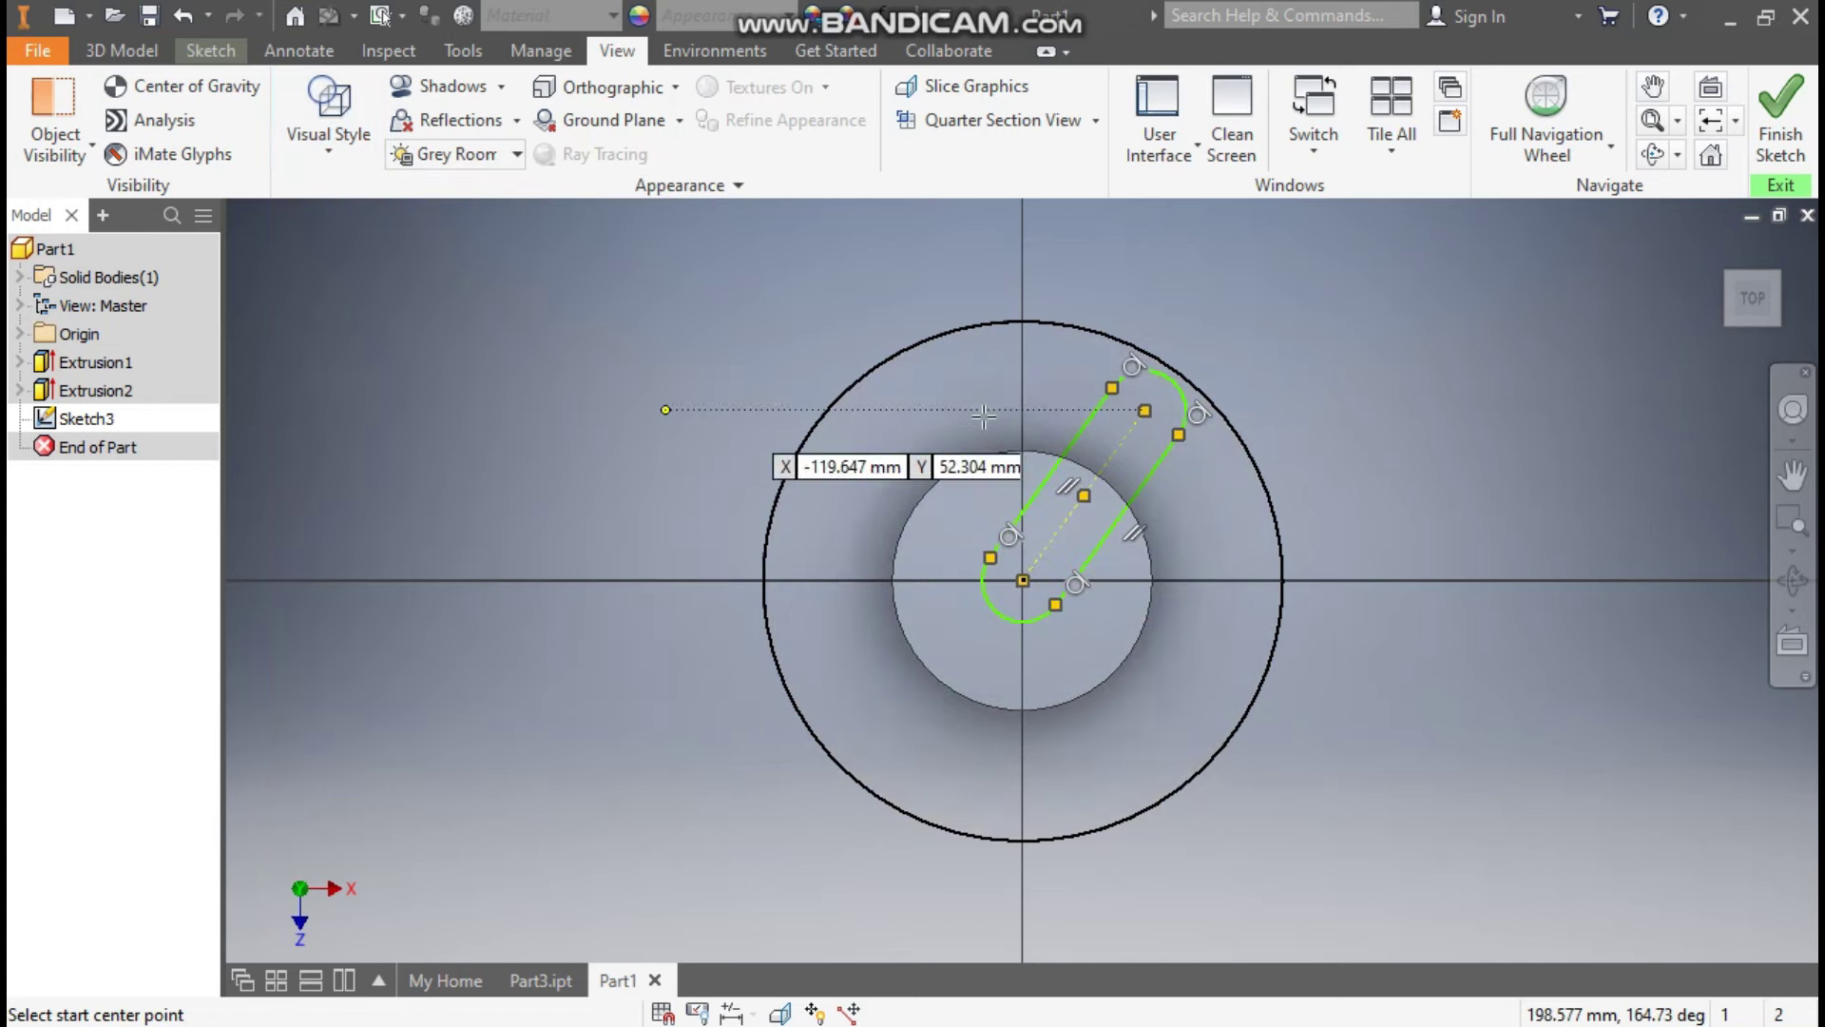
left_click(215, 57)
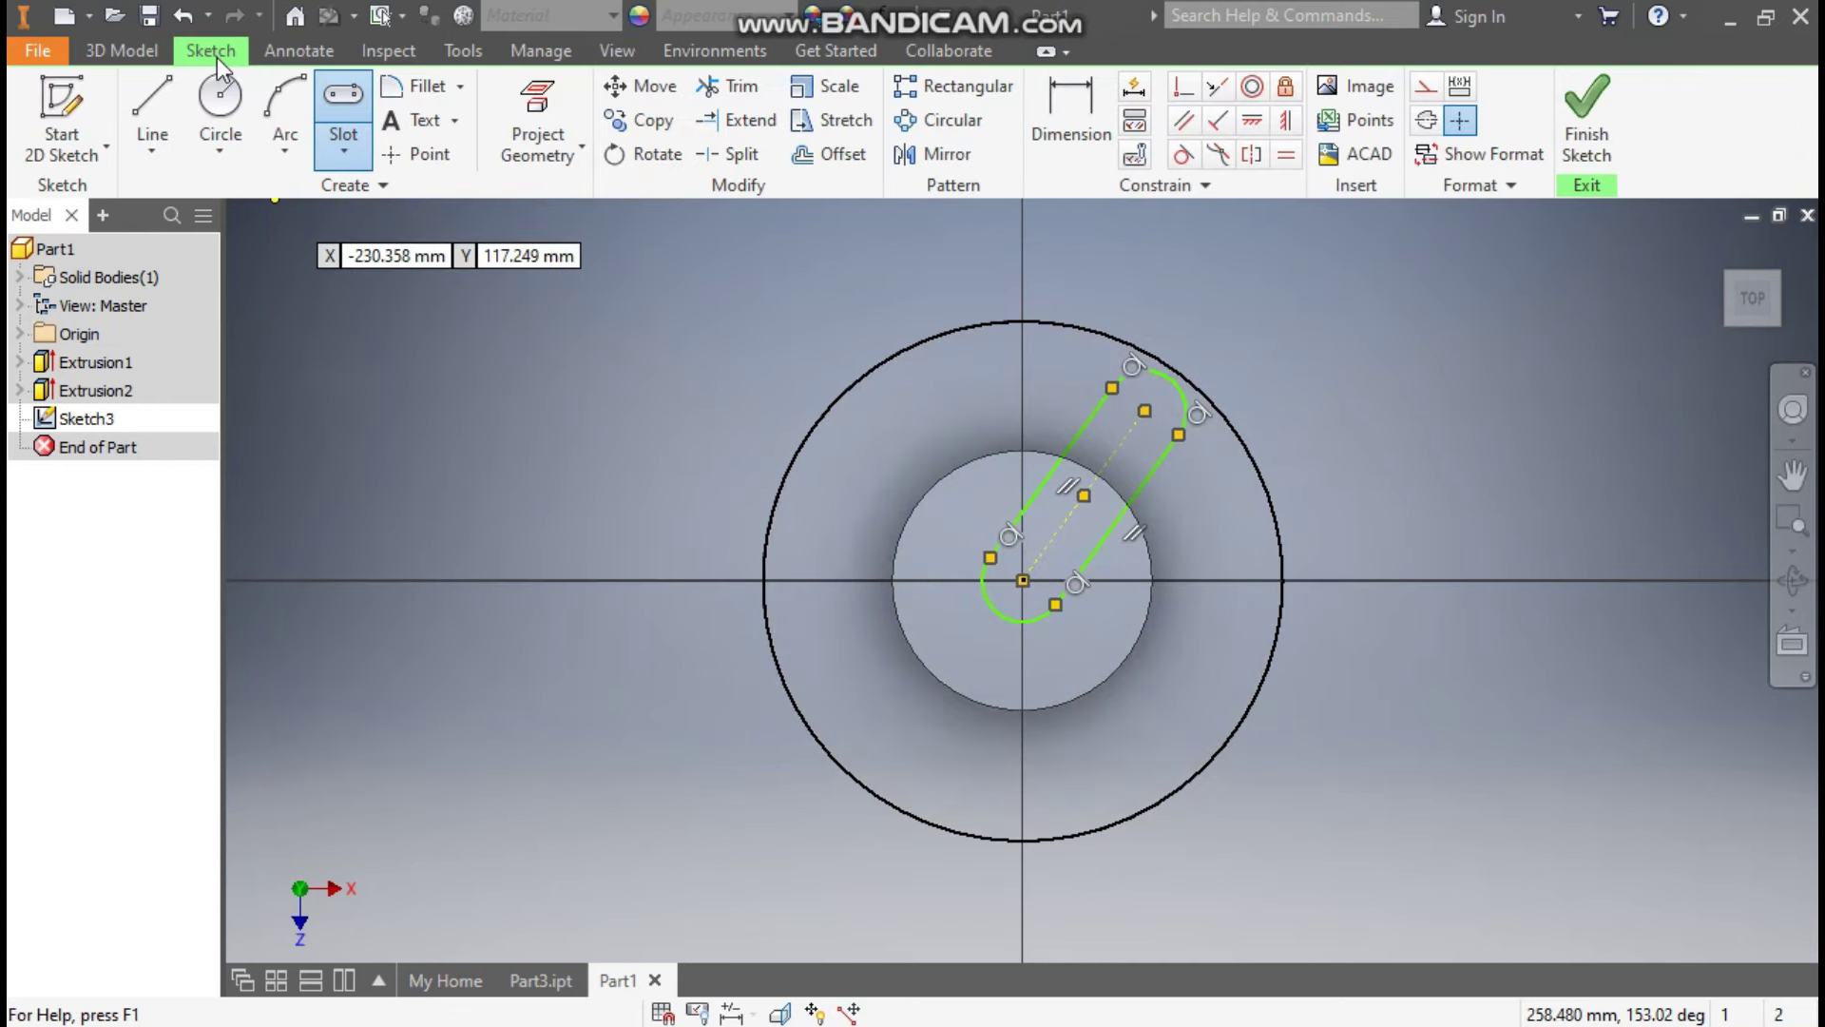
Draw a horizontal line from the origin and make it construction geometry.
left_click(160, 93)
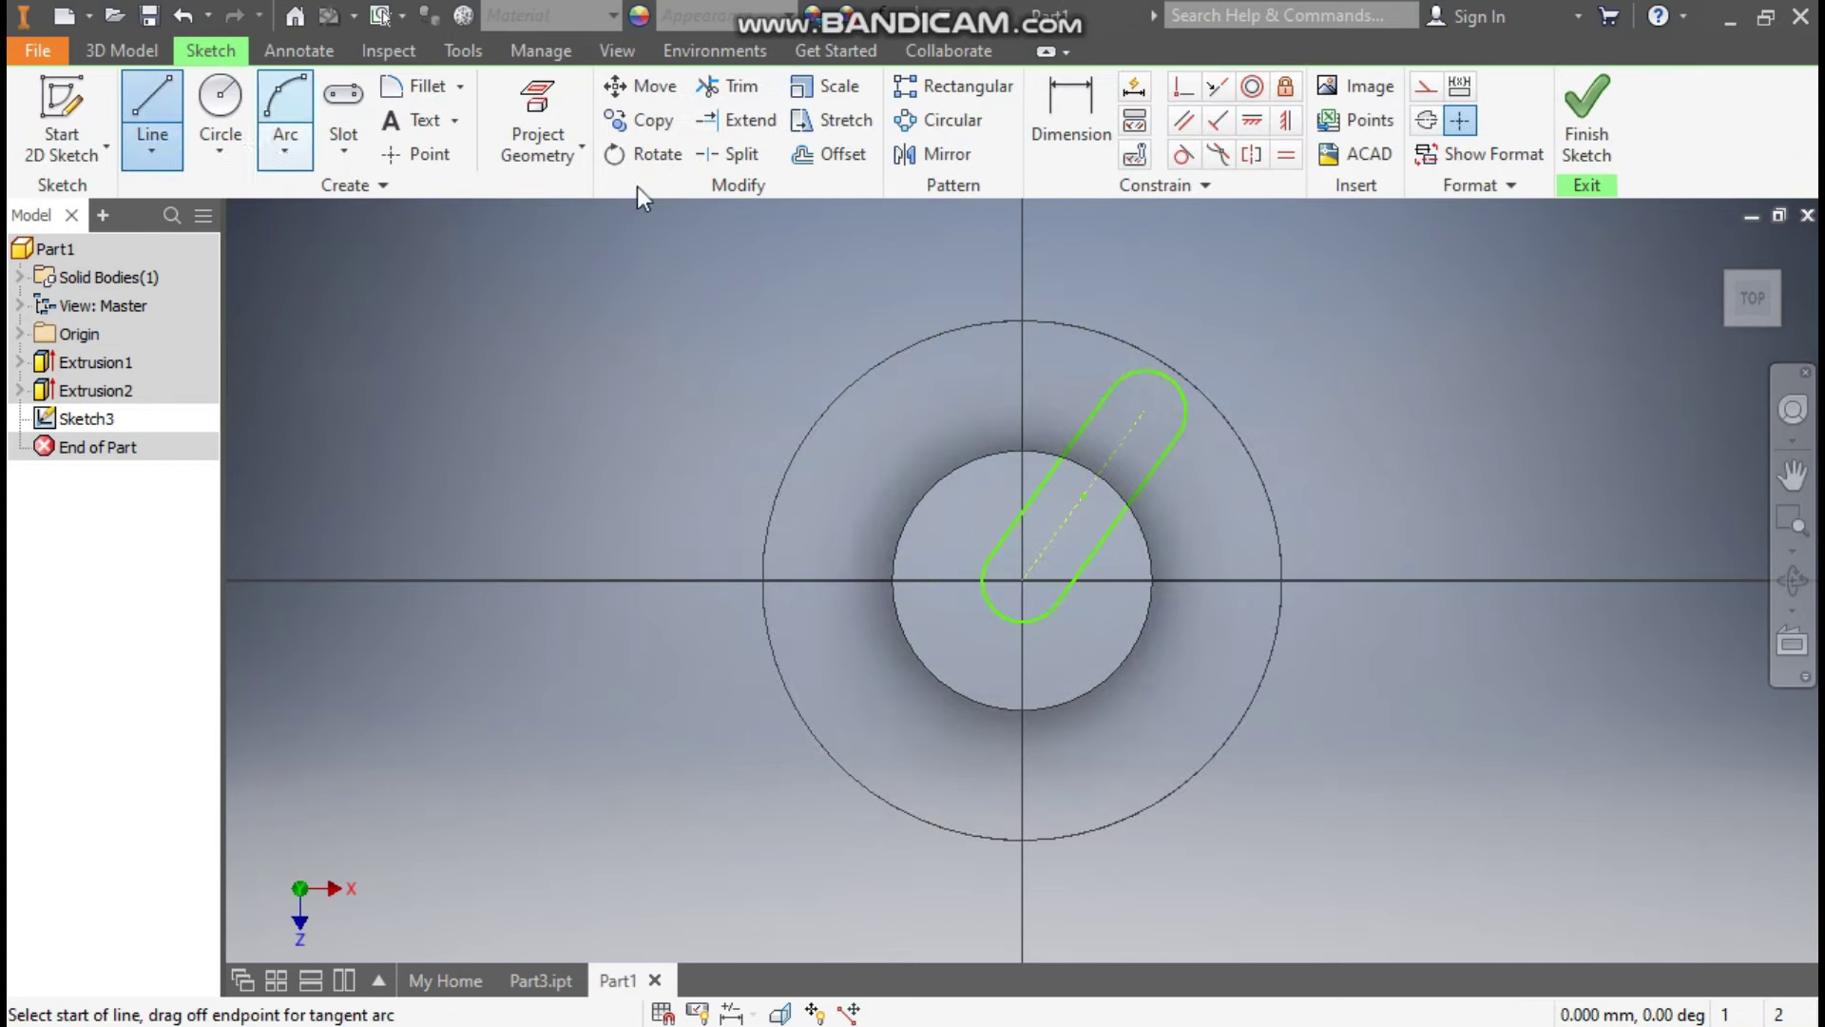
left_click(1022, 580)
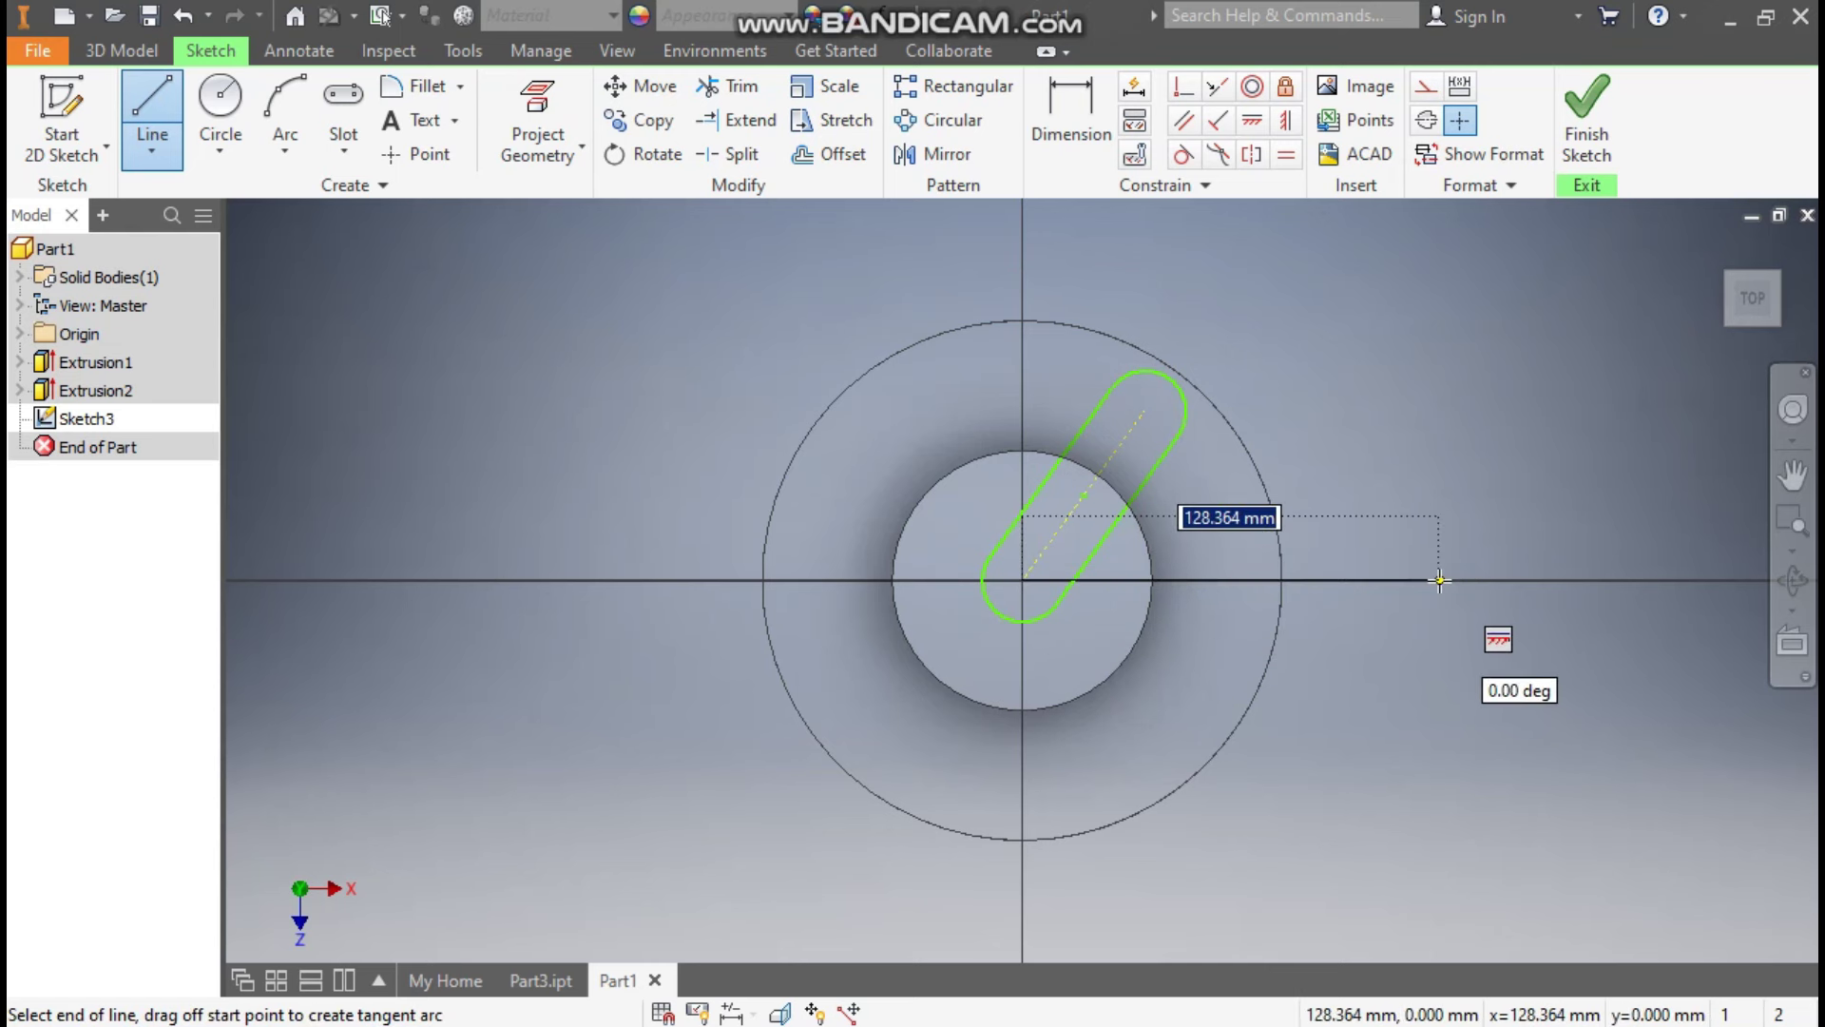
left_click(1441, 580)
key("Escape")
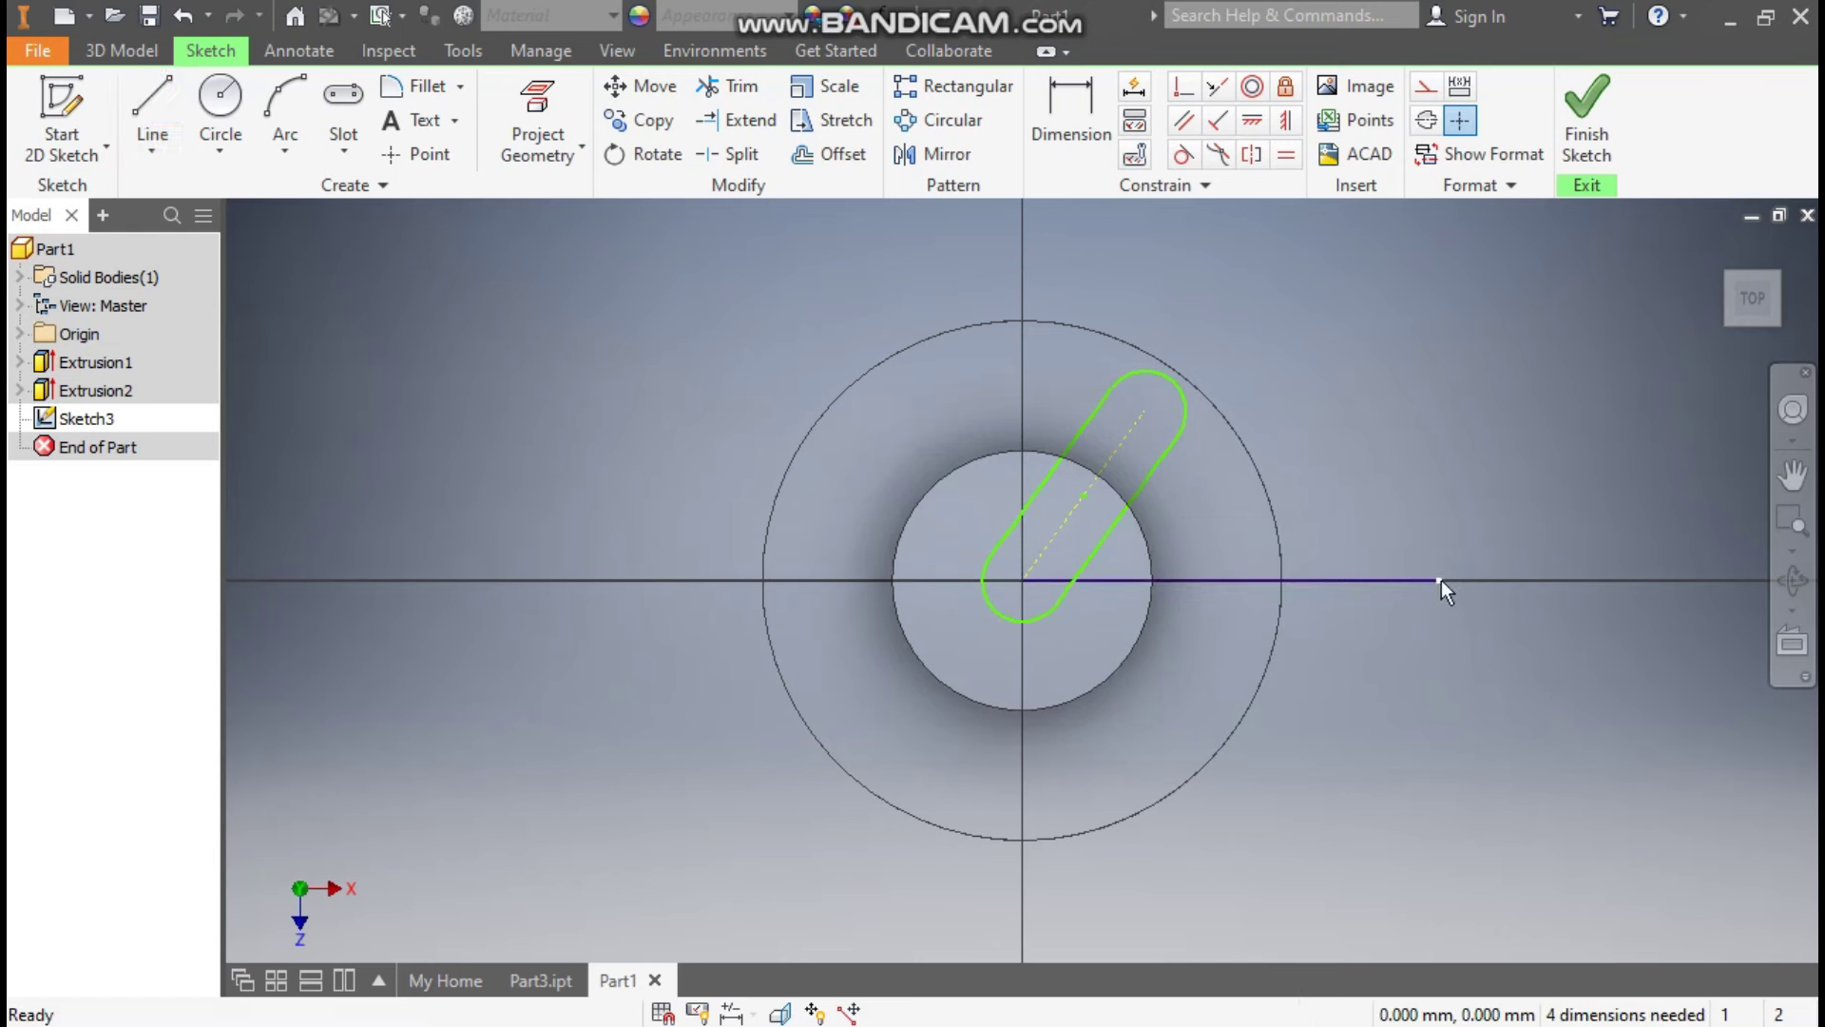
left_click(1372, 579)
left_click(1425, 86)
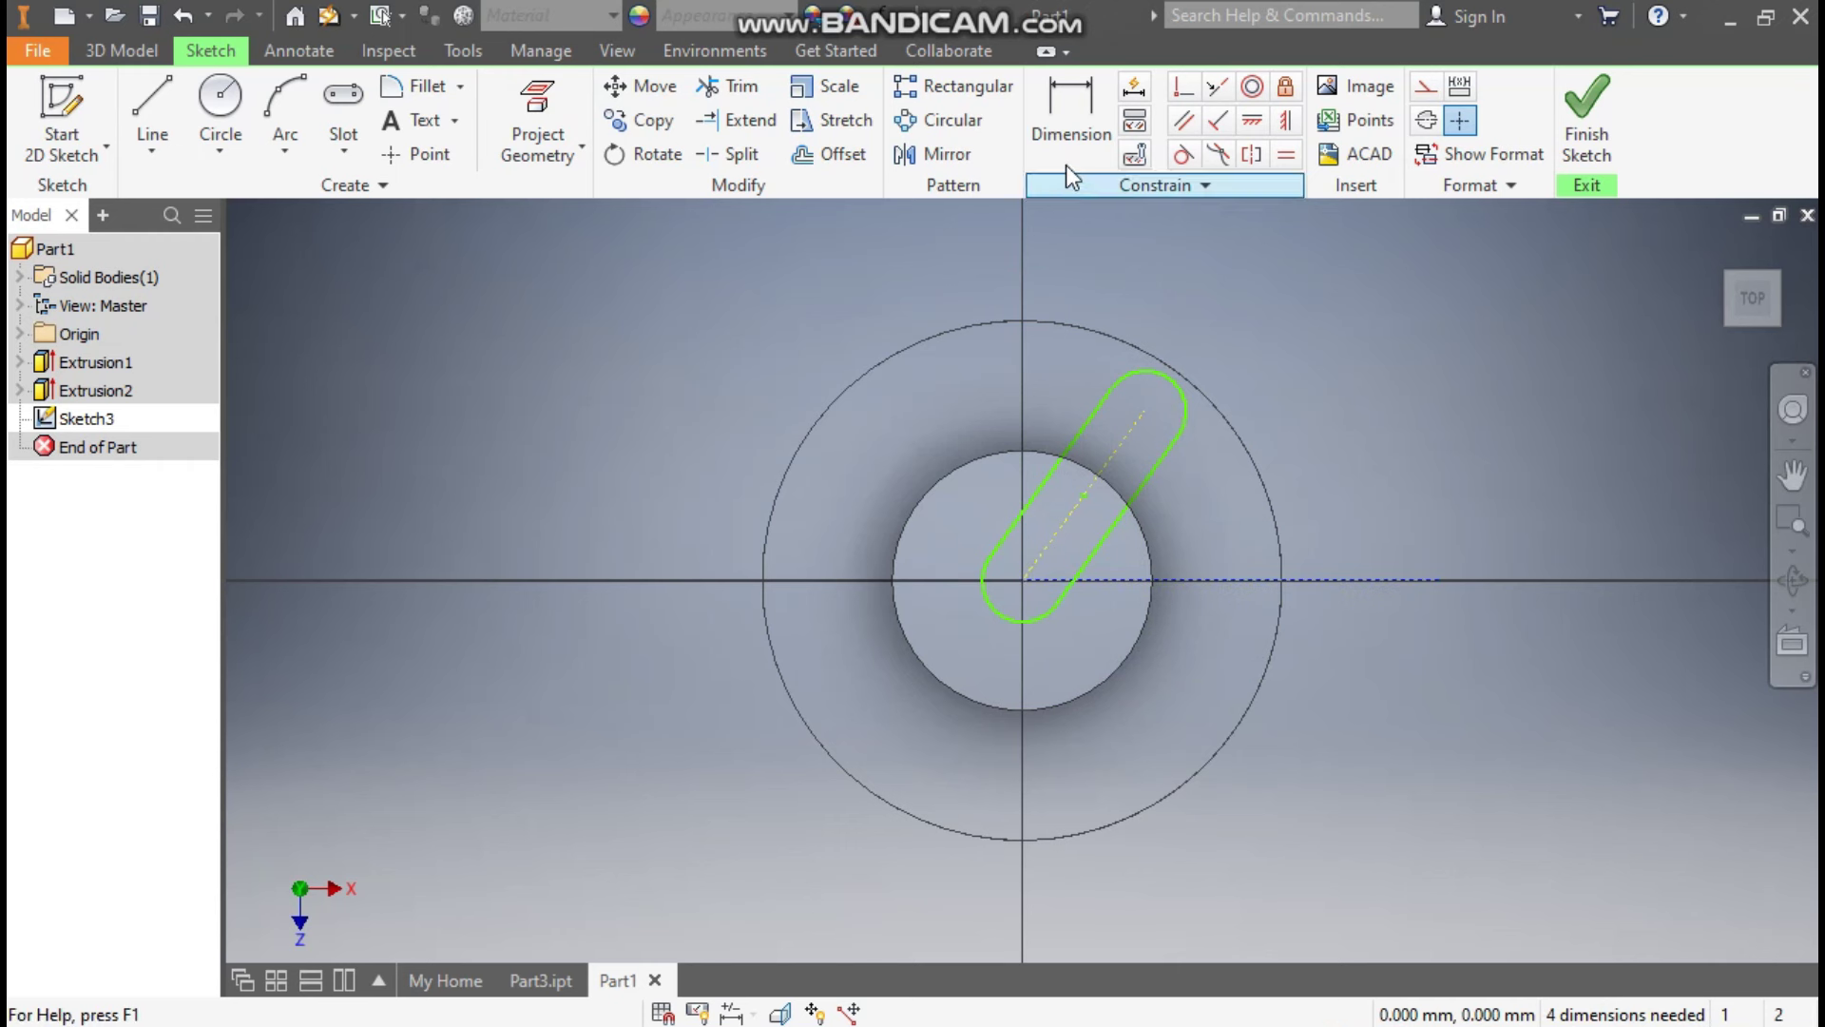
Dimension the slot at 45° from the construction line and its end arc at 14.
left_click(1071, 115)
left_click(1107, 469)
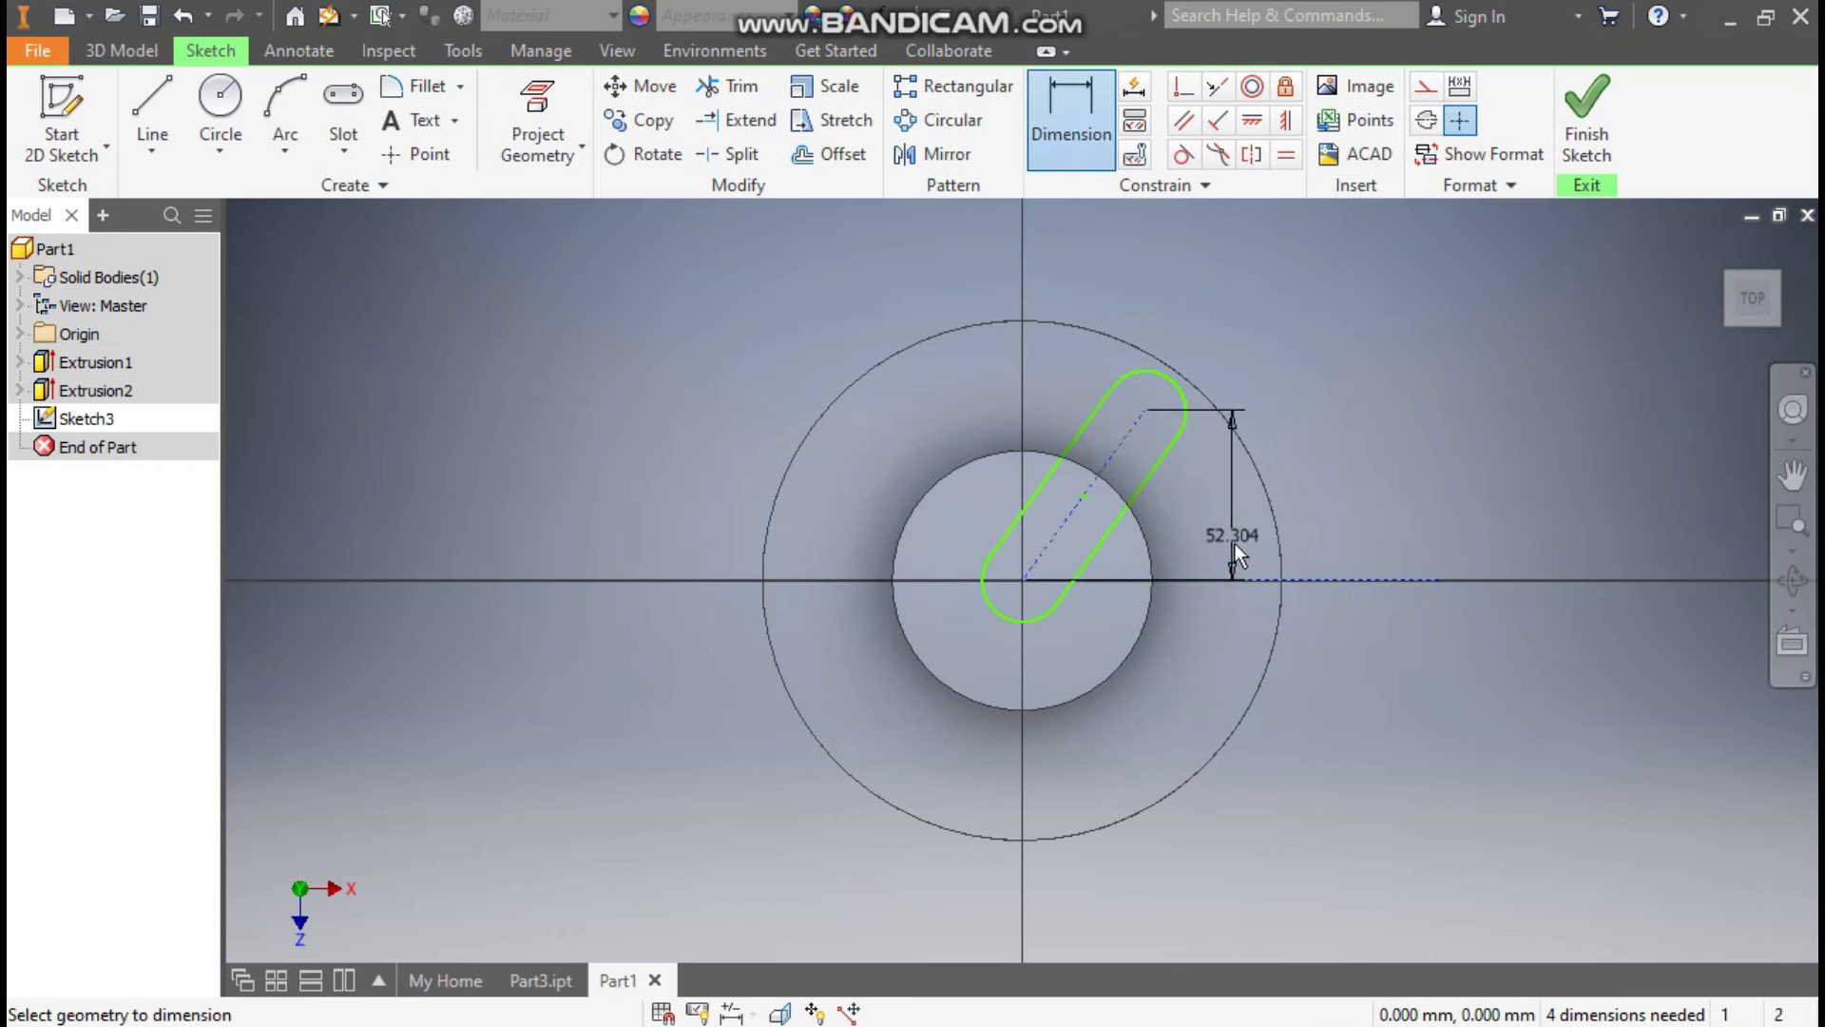
left_click(1222, 580)
left_click(1241, 517)
type("45")
key("Return")
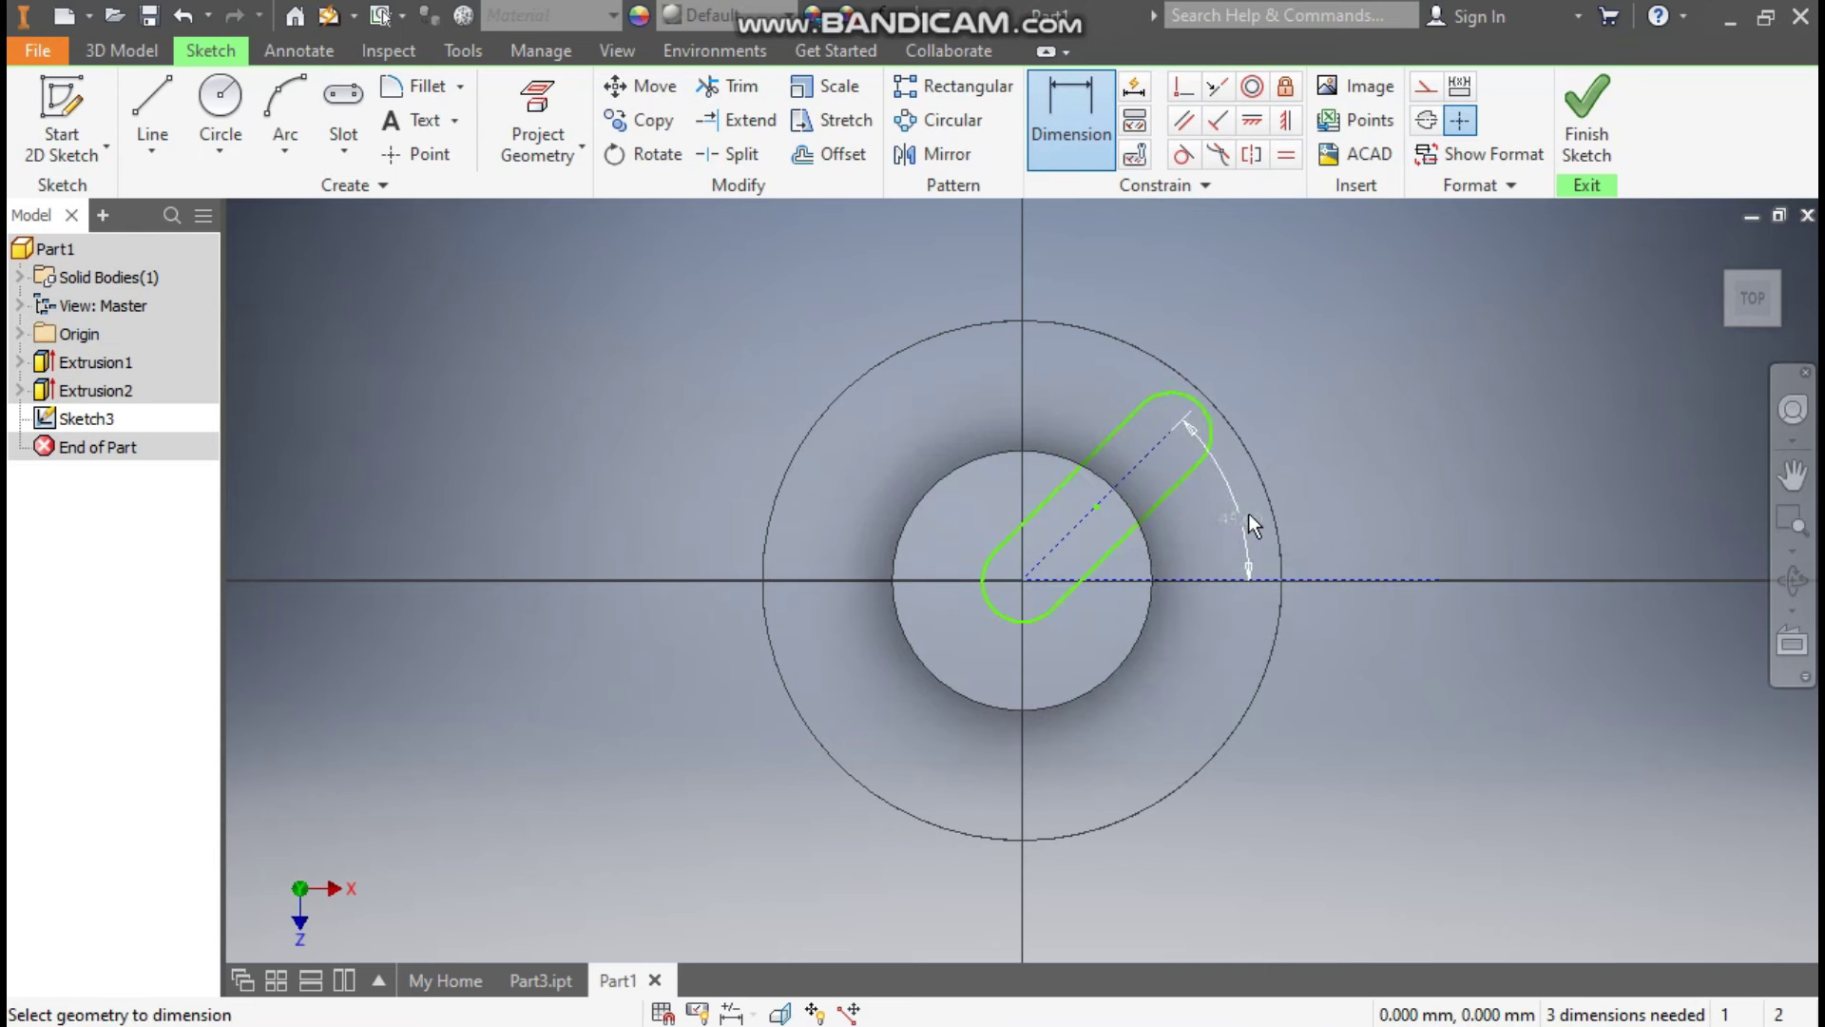
left_click(1177, 404)
left_click(1218, 344)
type("14")
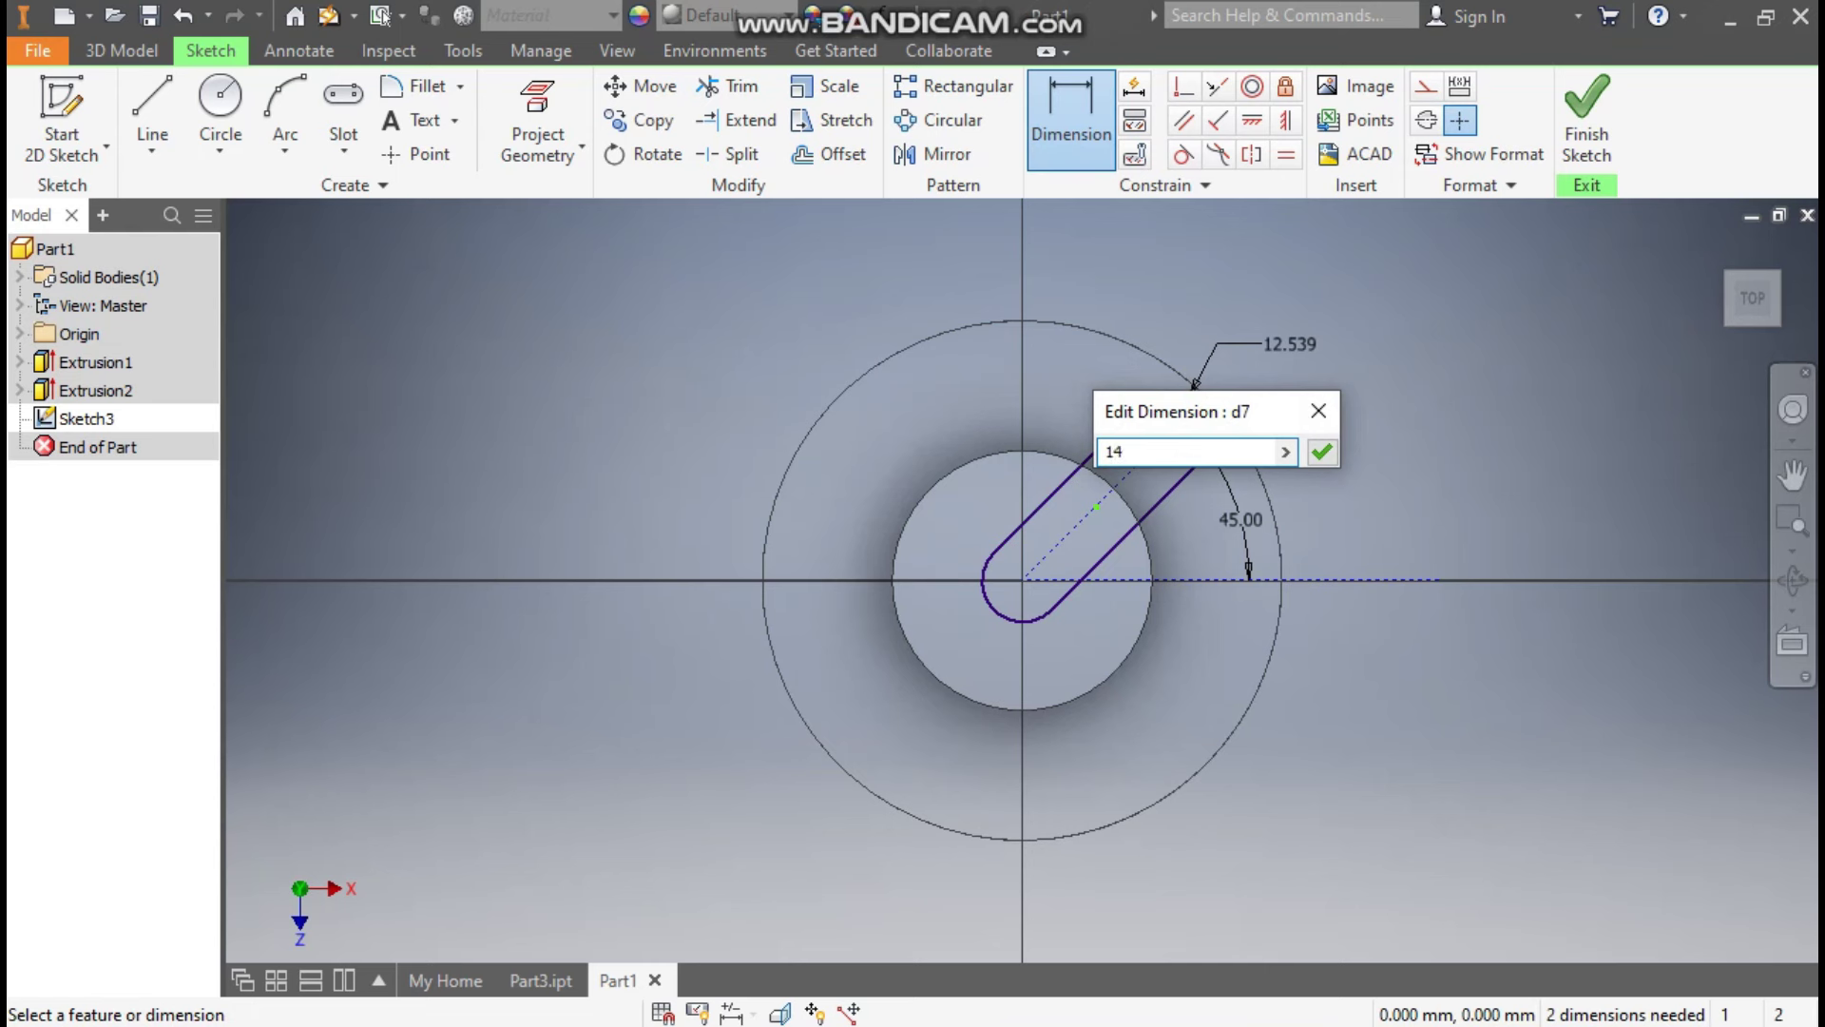
key("Return")
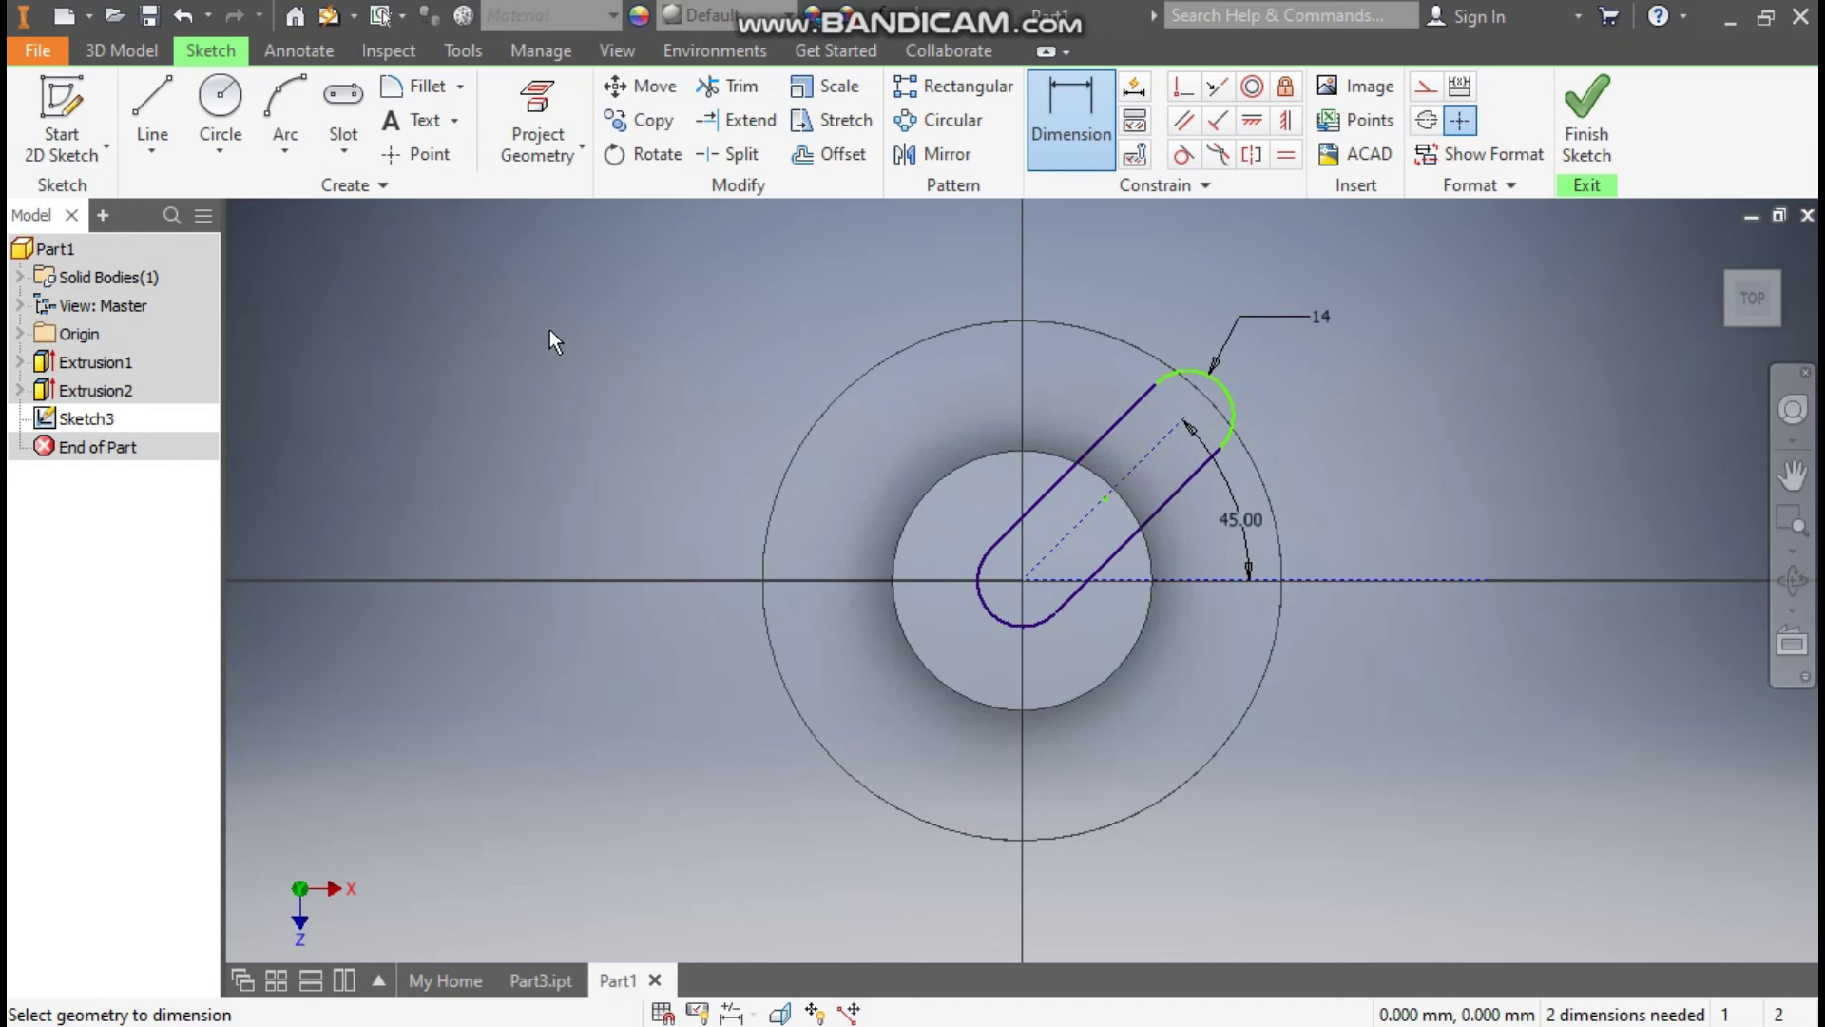
Draw a construction circle centred at the origin passing through the slot's far end.
left_click(219, 141)
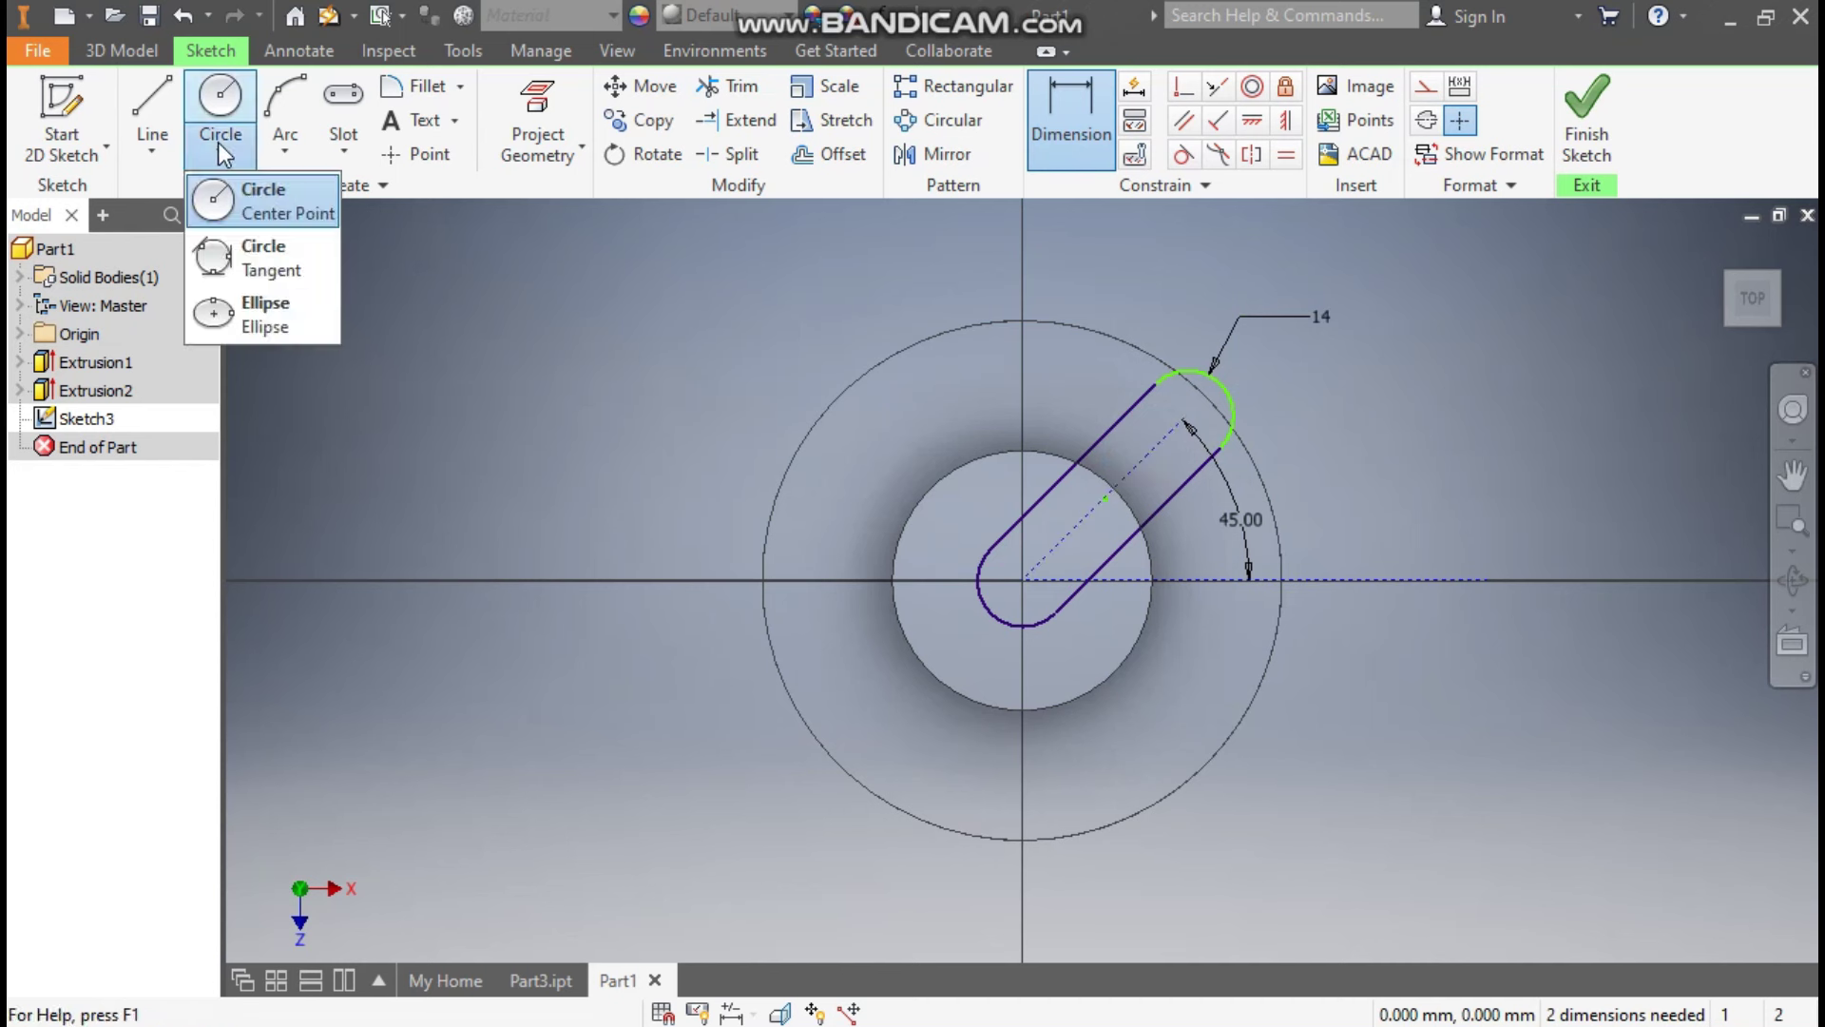
left_click(254, 202)
left_click(1021, 579)
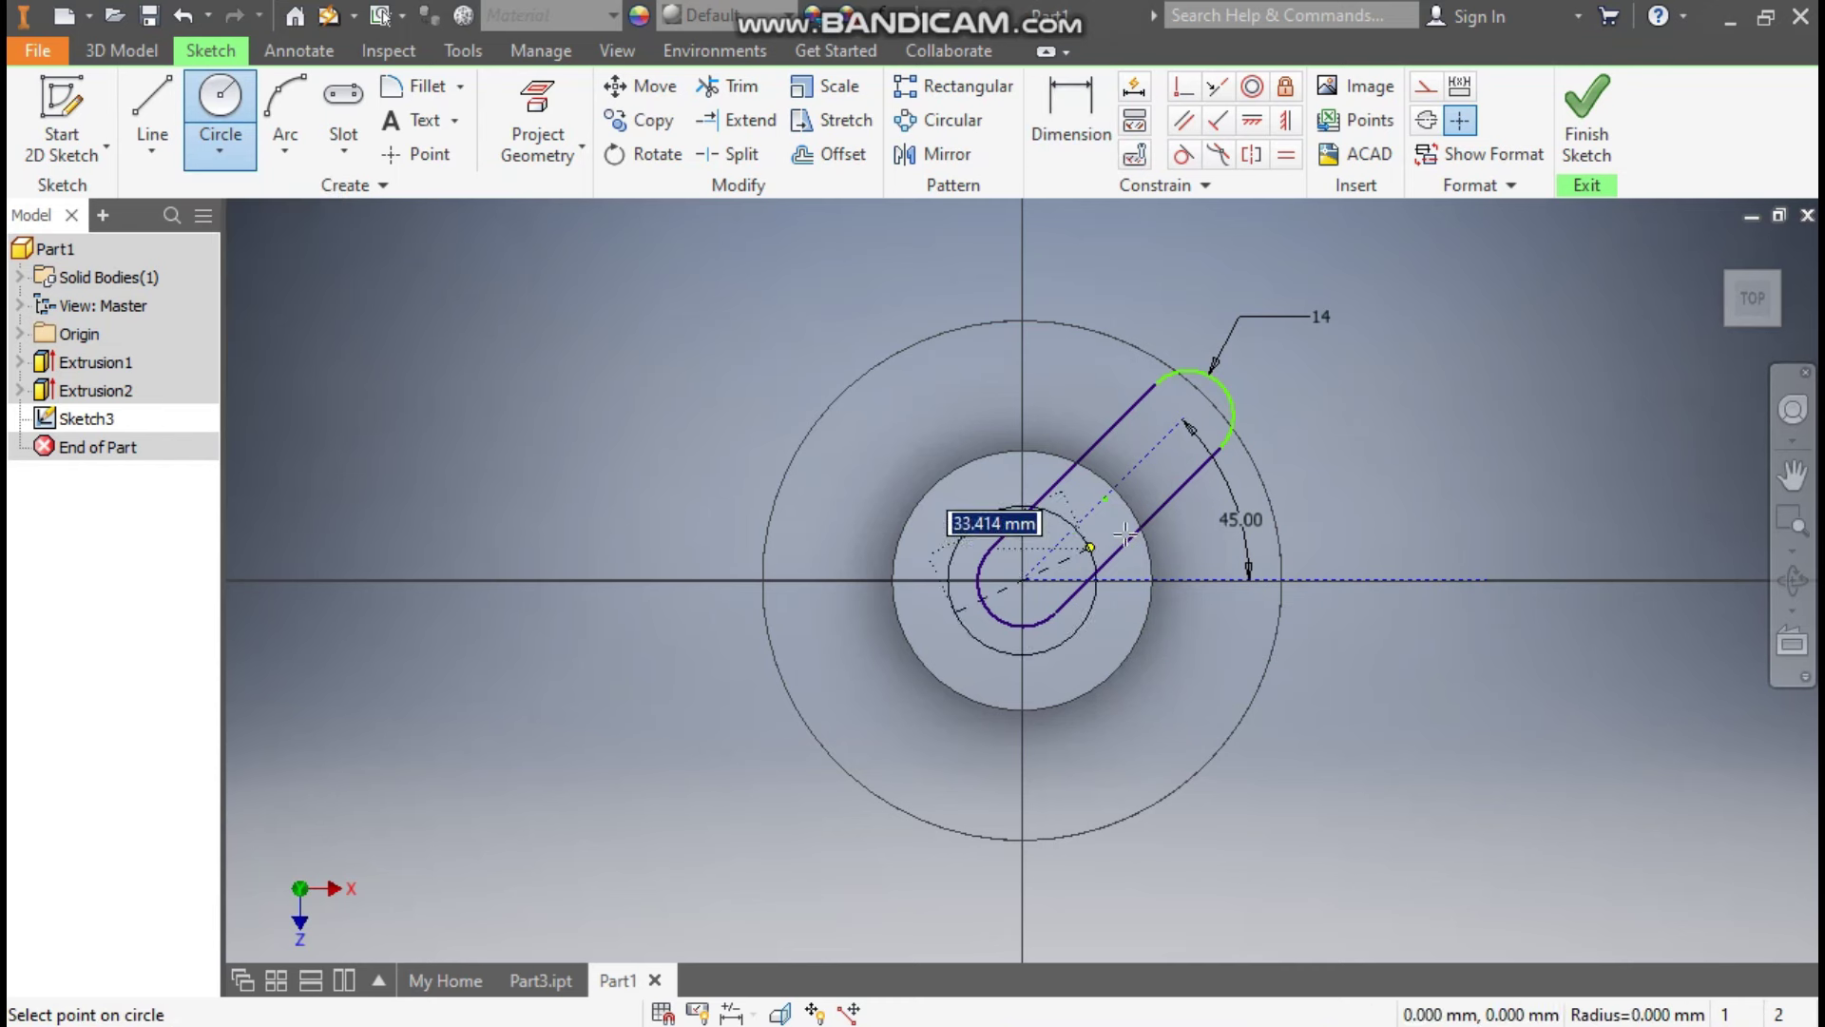
left_click(1185, 414)
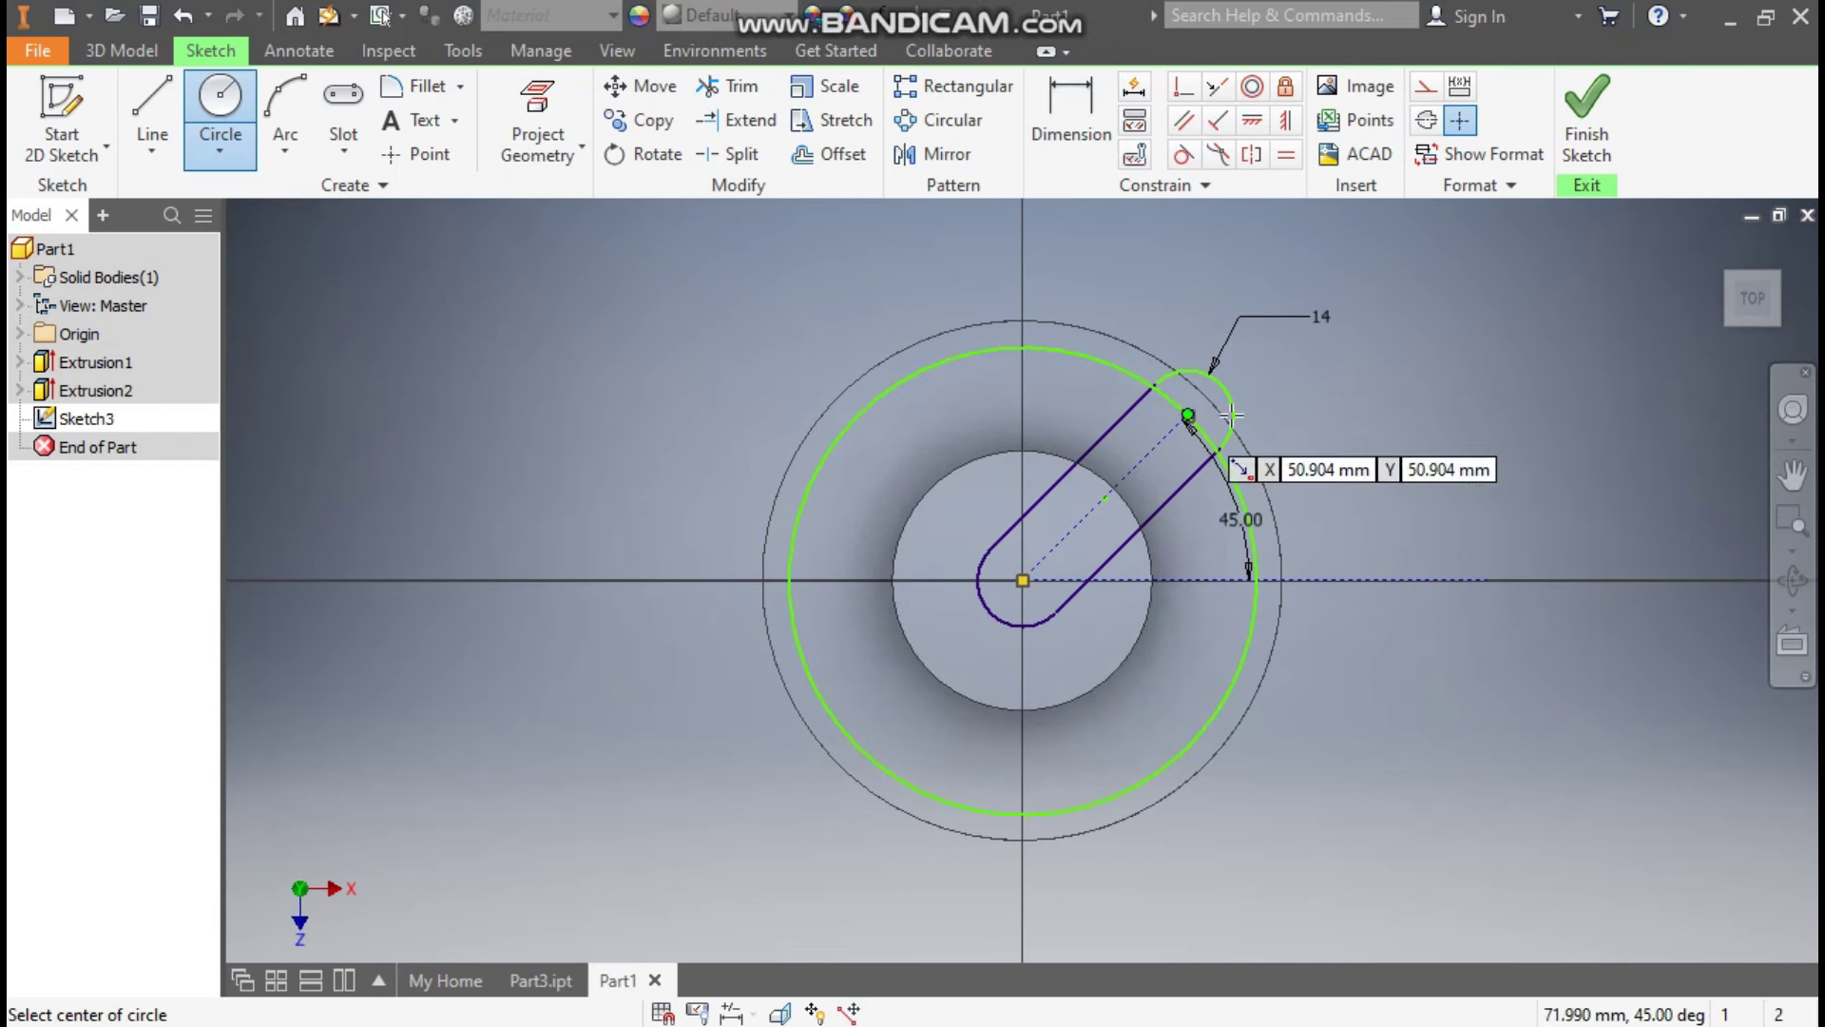
key("Escape")
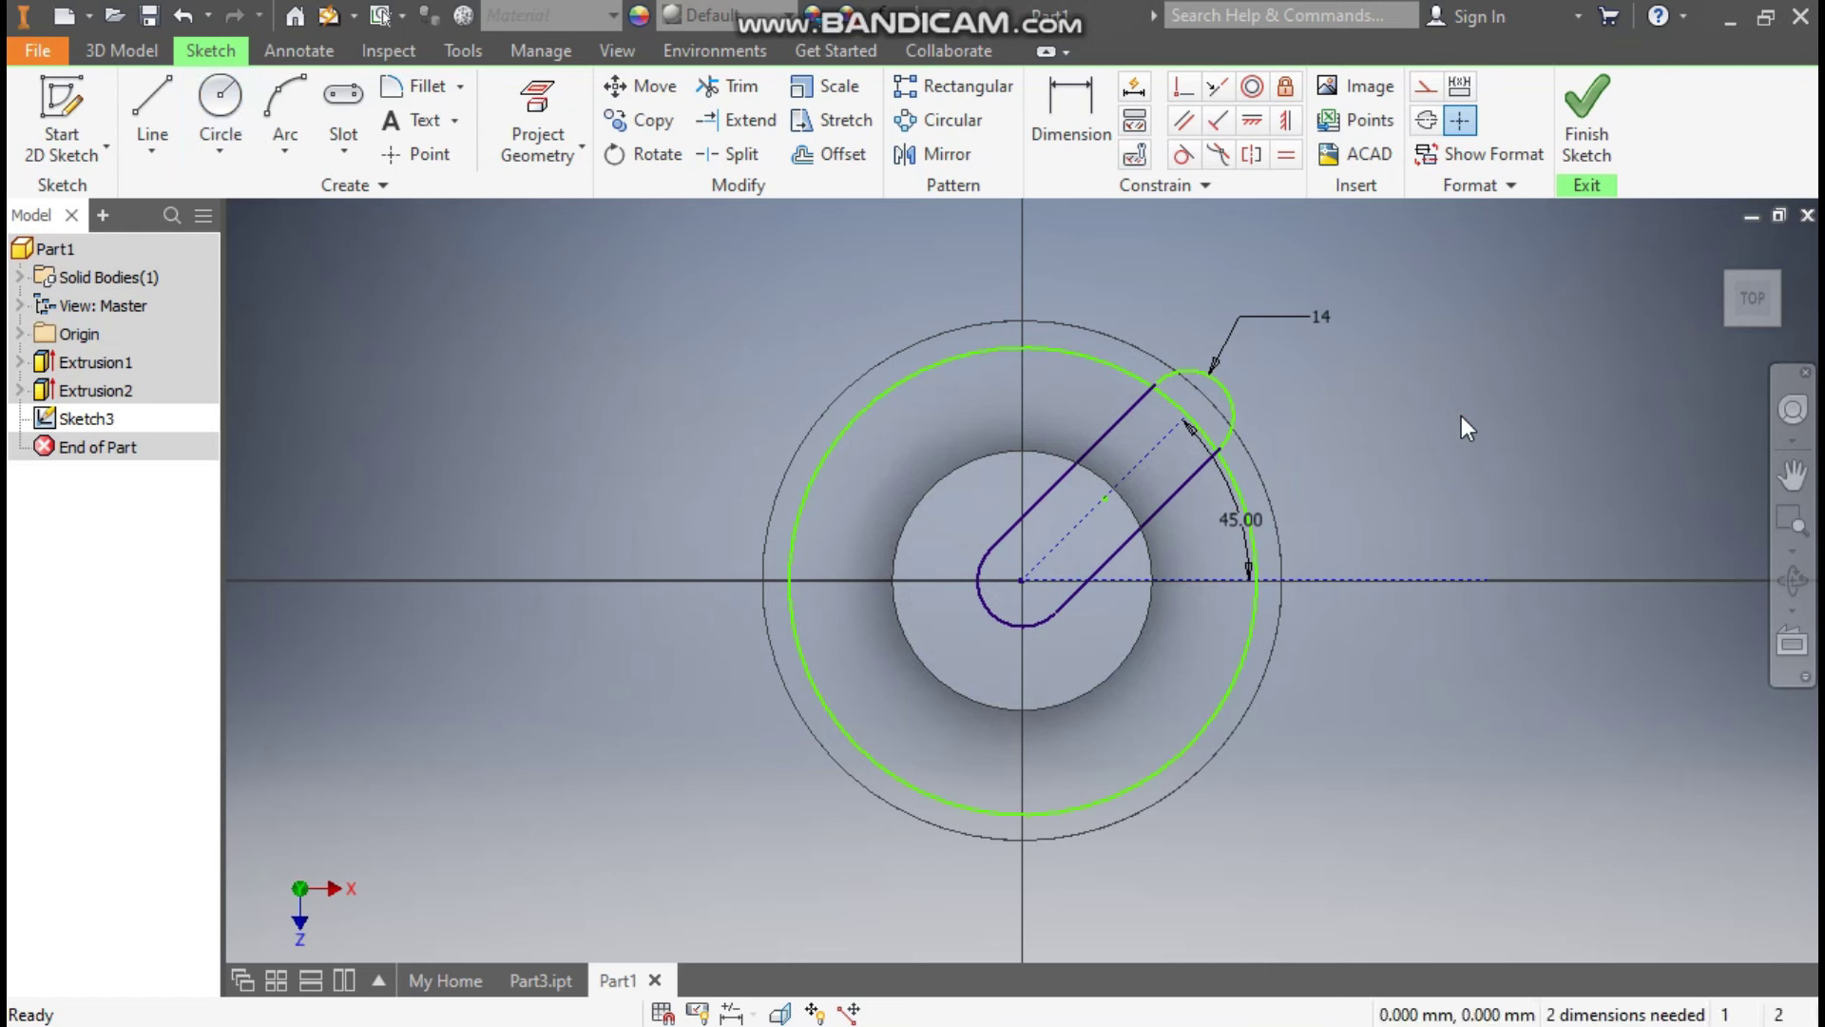
left_click(1058, 353)
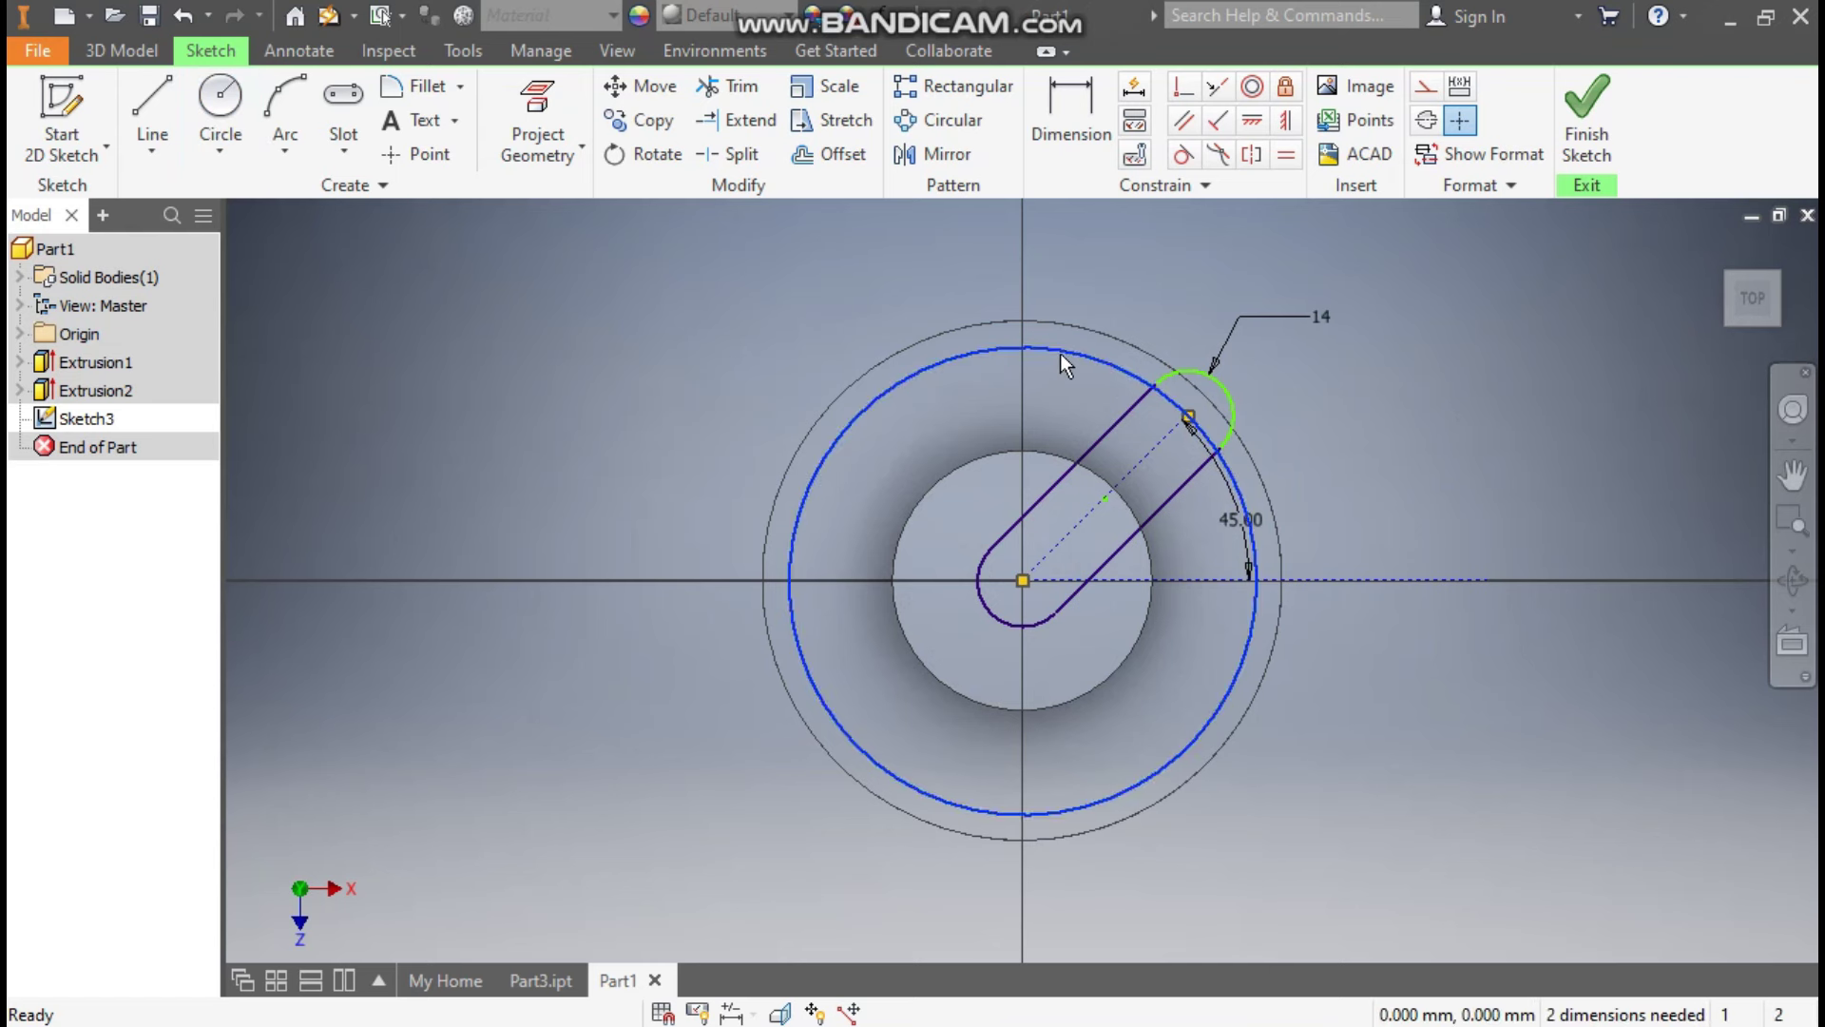
left_click(1425, 90)
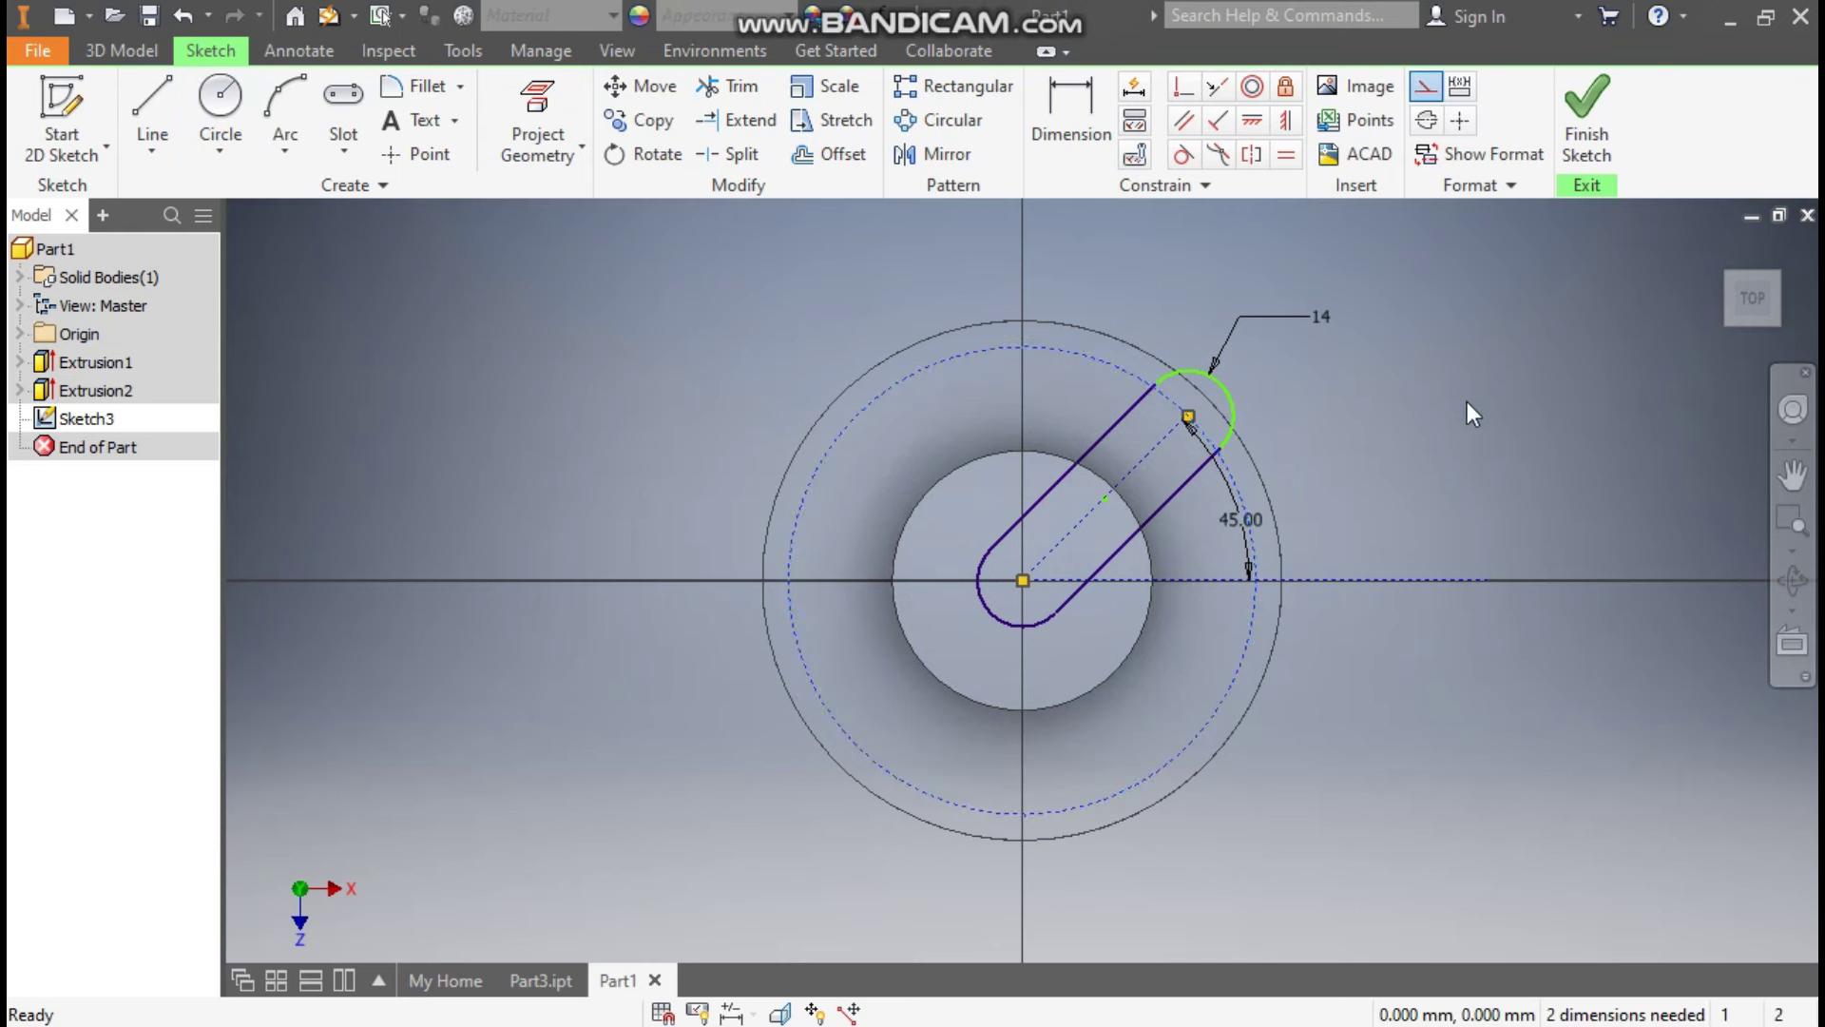
Dimension the construction circle to a 110 diameter.
left_click(1076, 116)
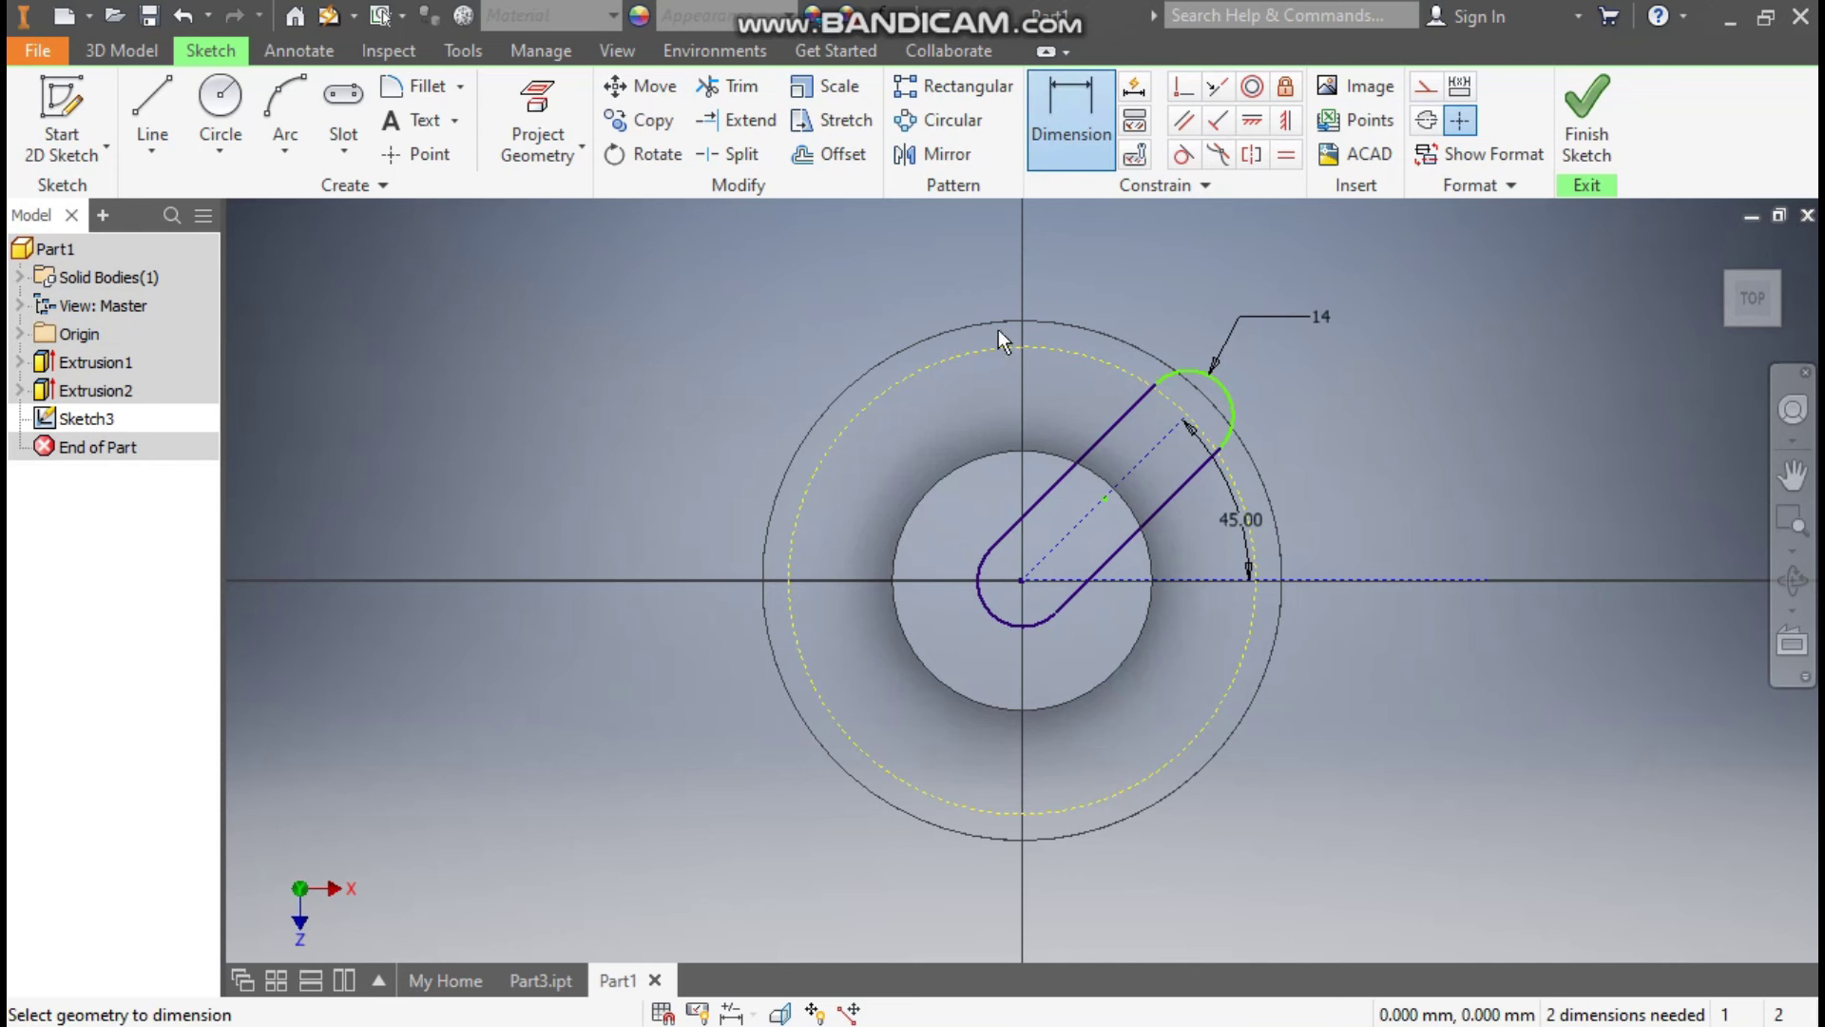
left_click(975, 350)
left_click(733, 335)
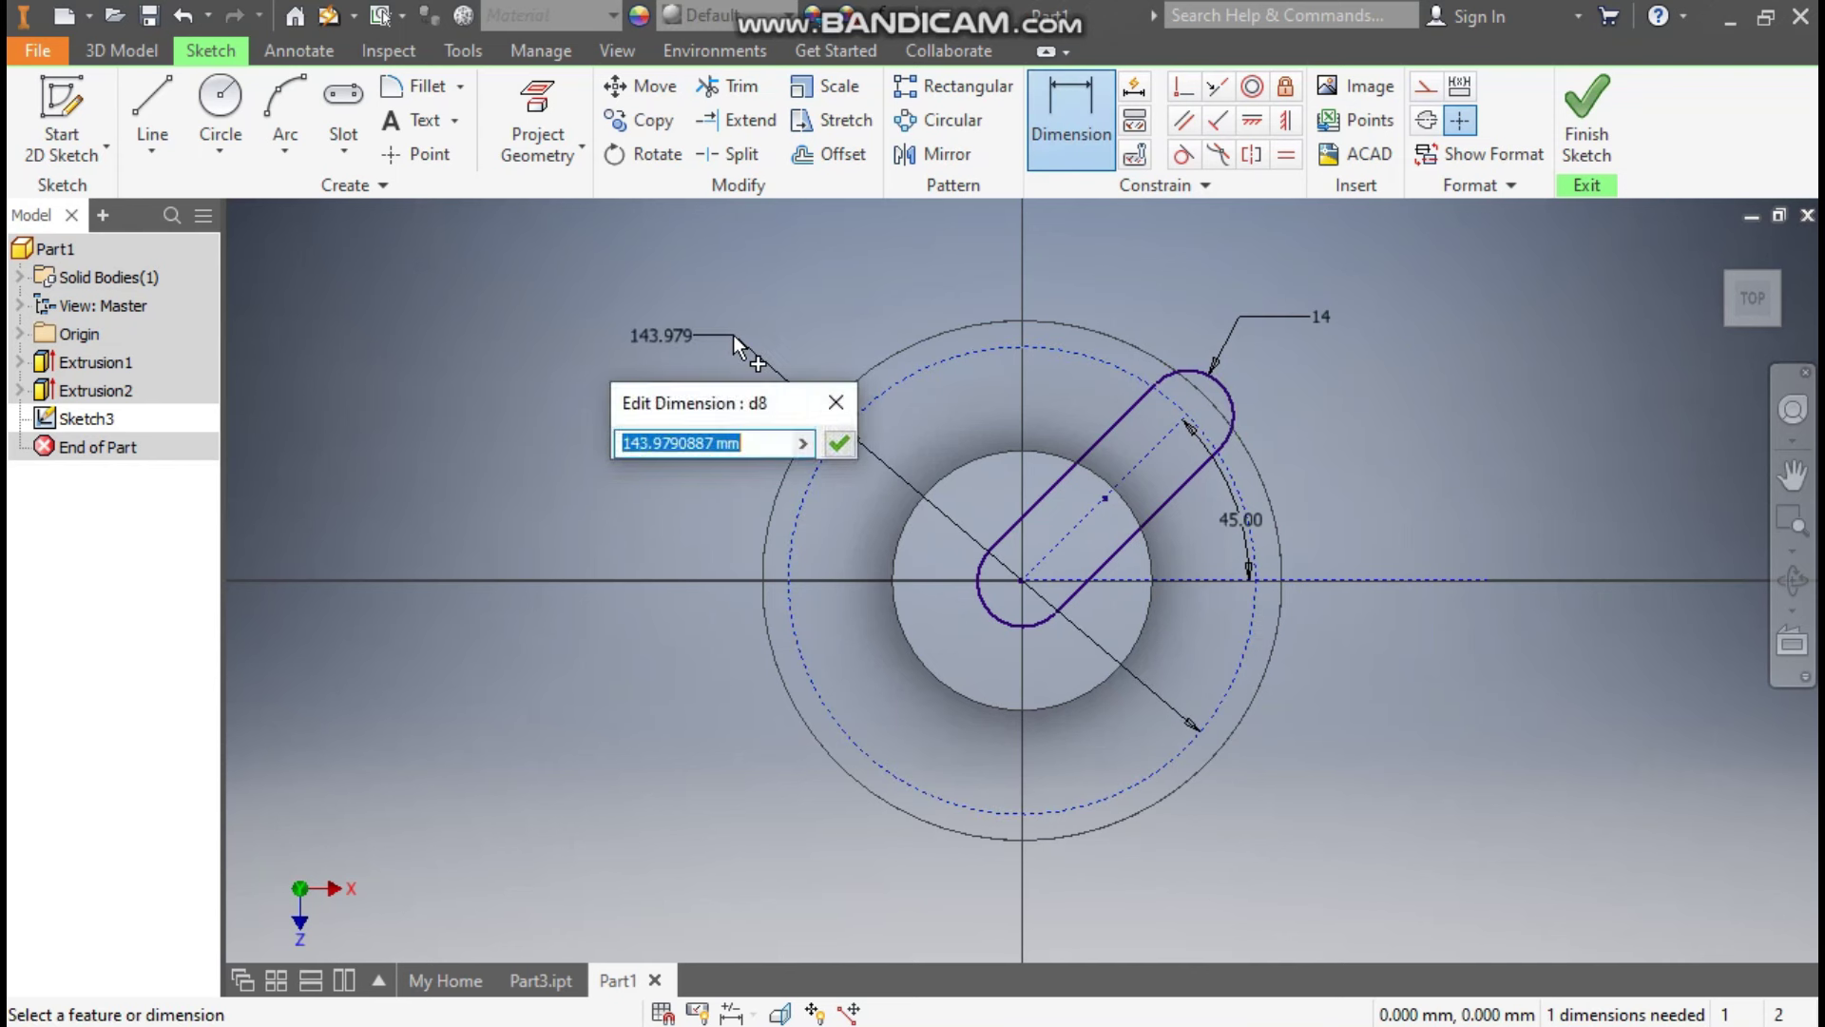
type("11")
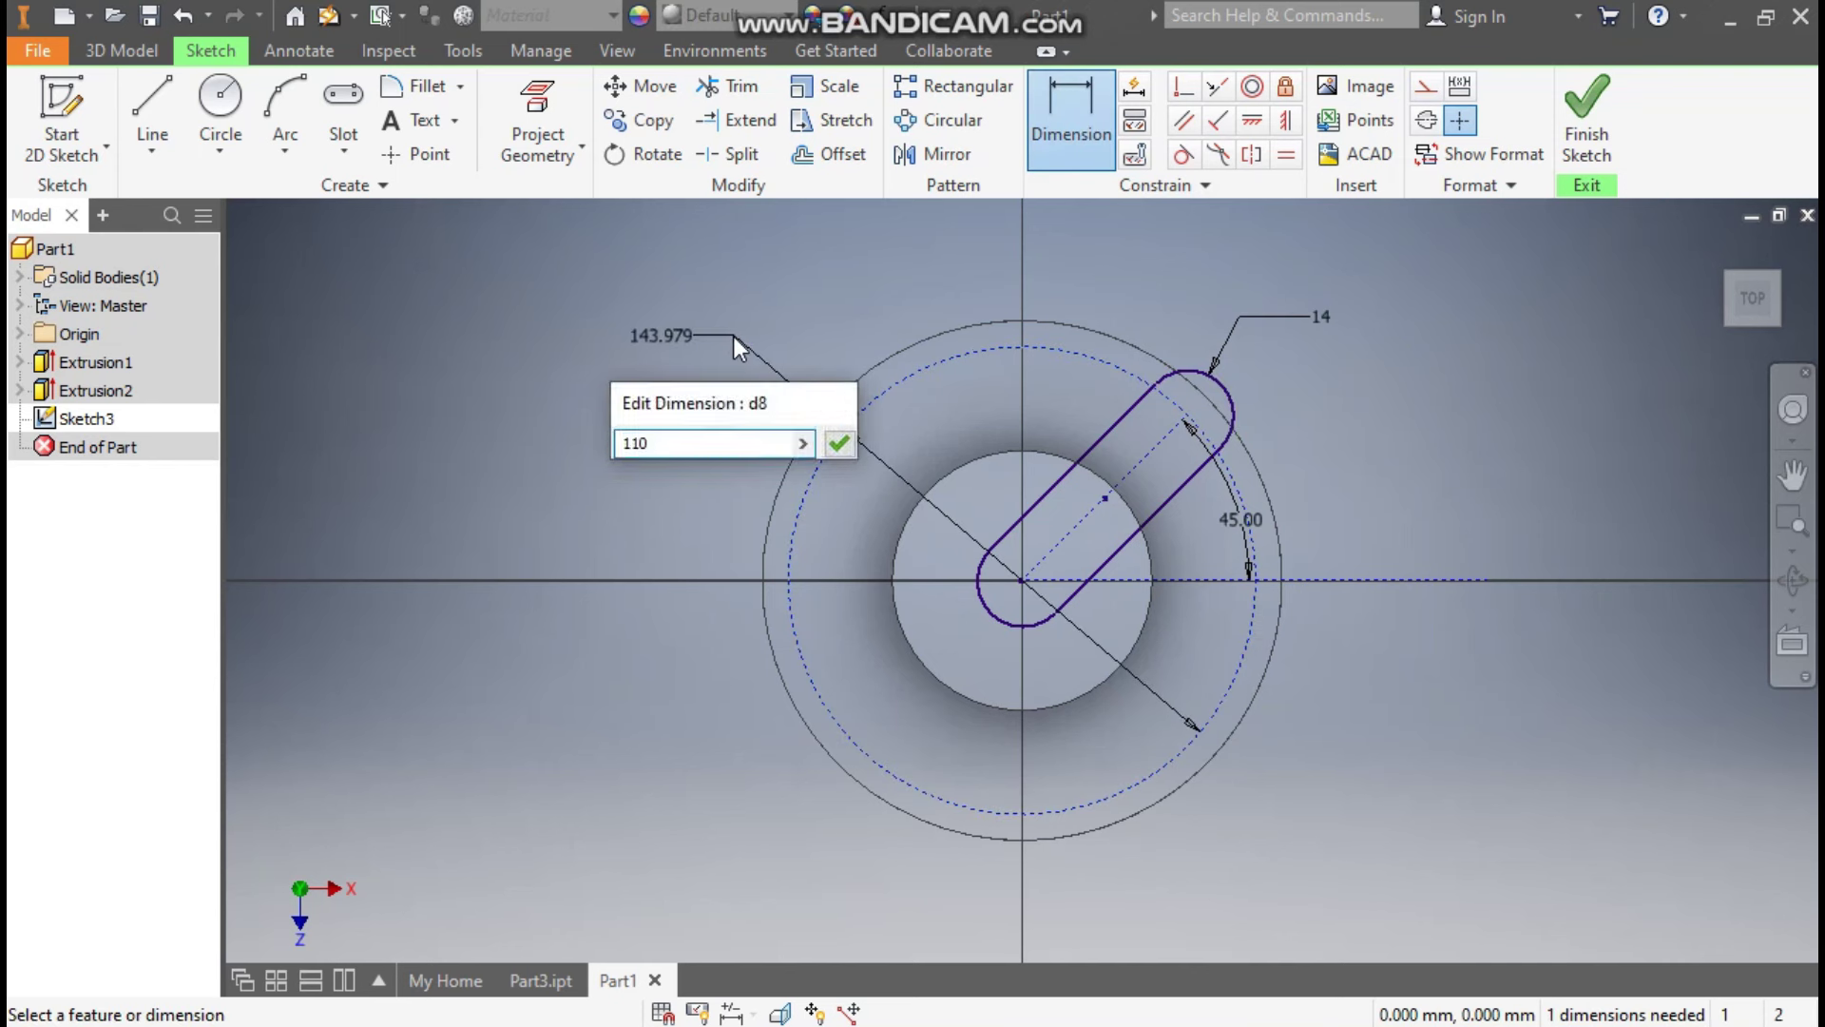
type("0")
key("Return")
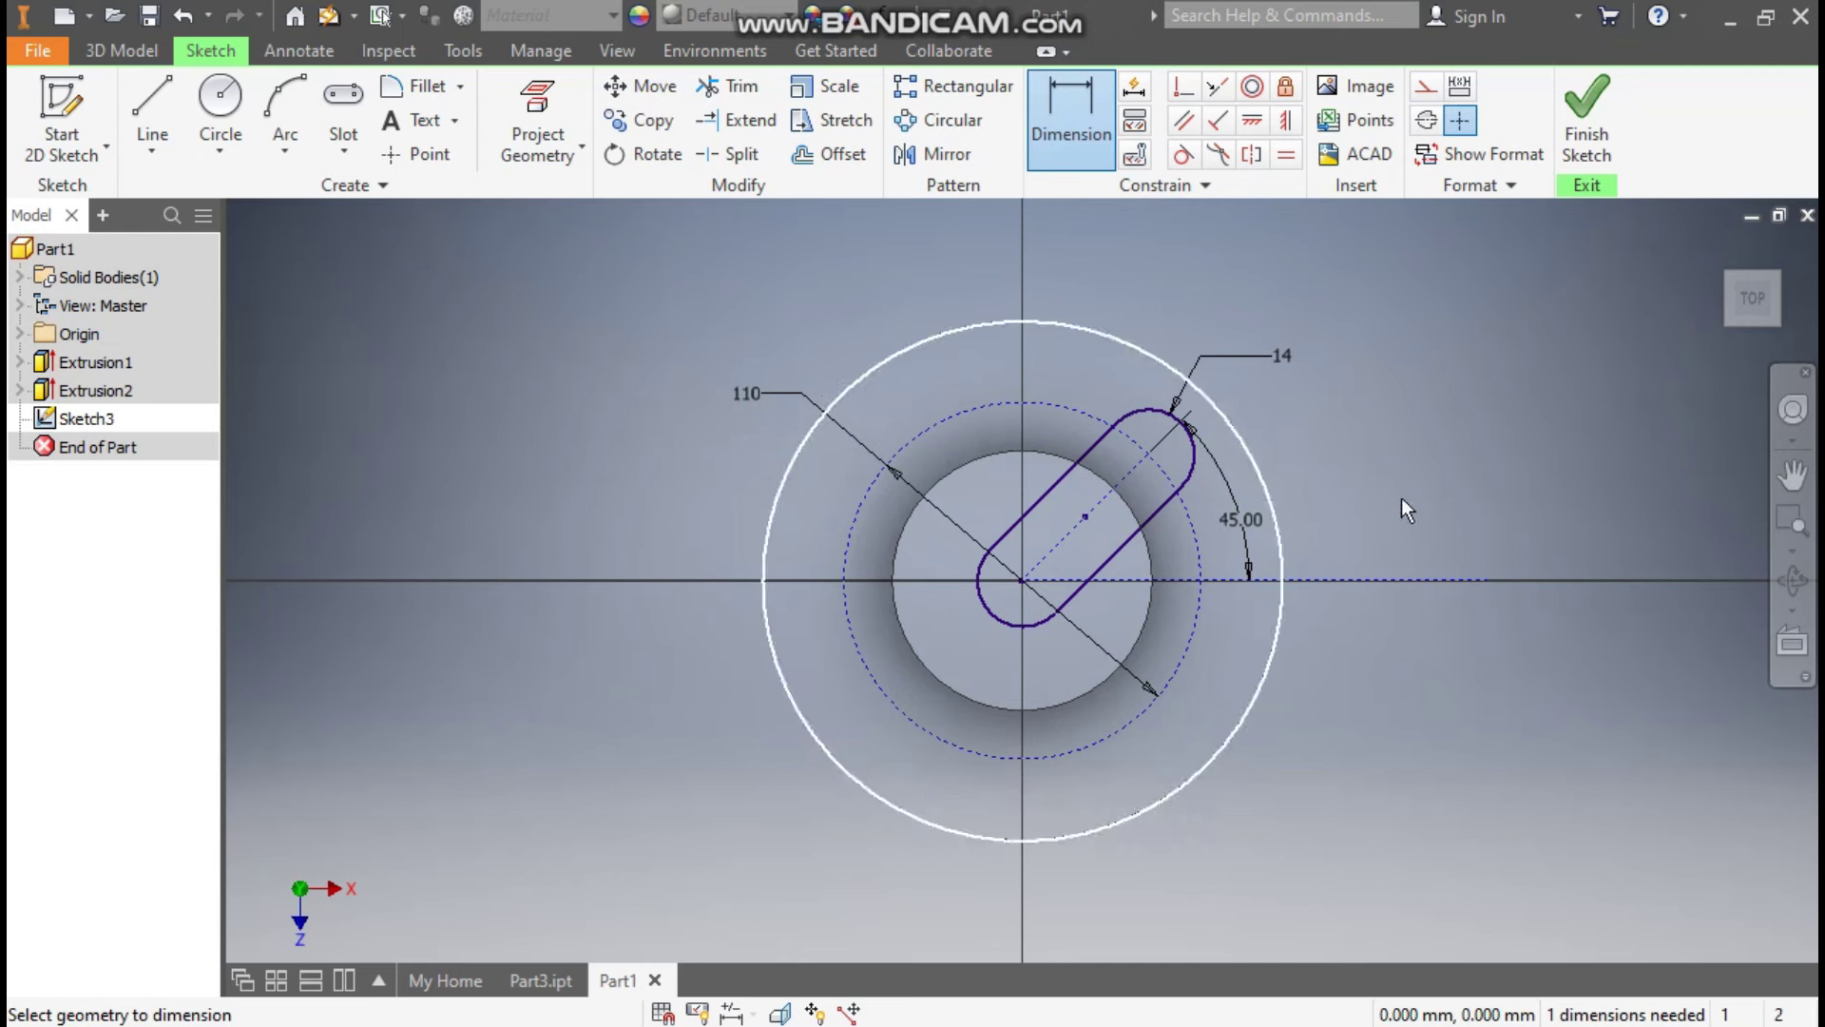
left_click(230, 104)
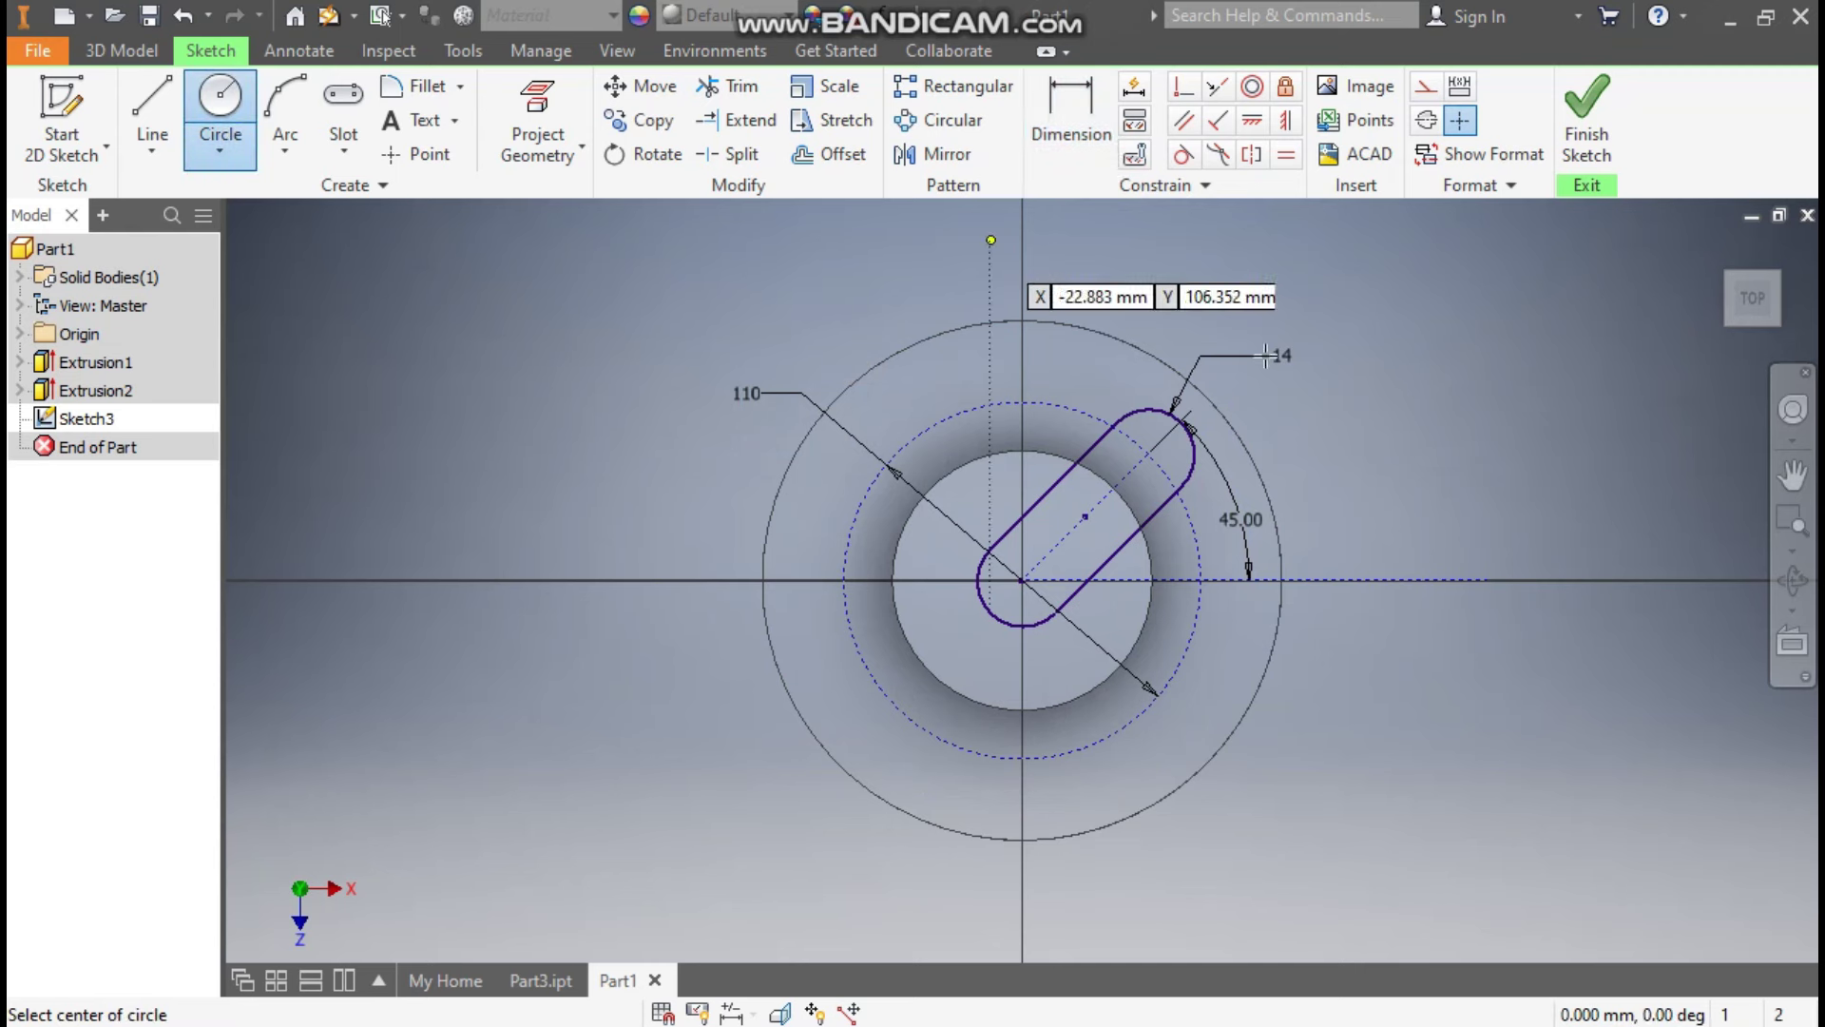
Add a 14 mm circle at the slot's outer end-arc centre and finish Sketch3.
left_click(1150, 453)
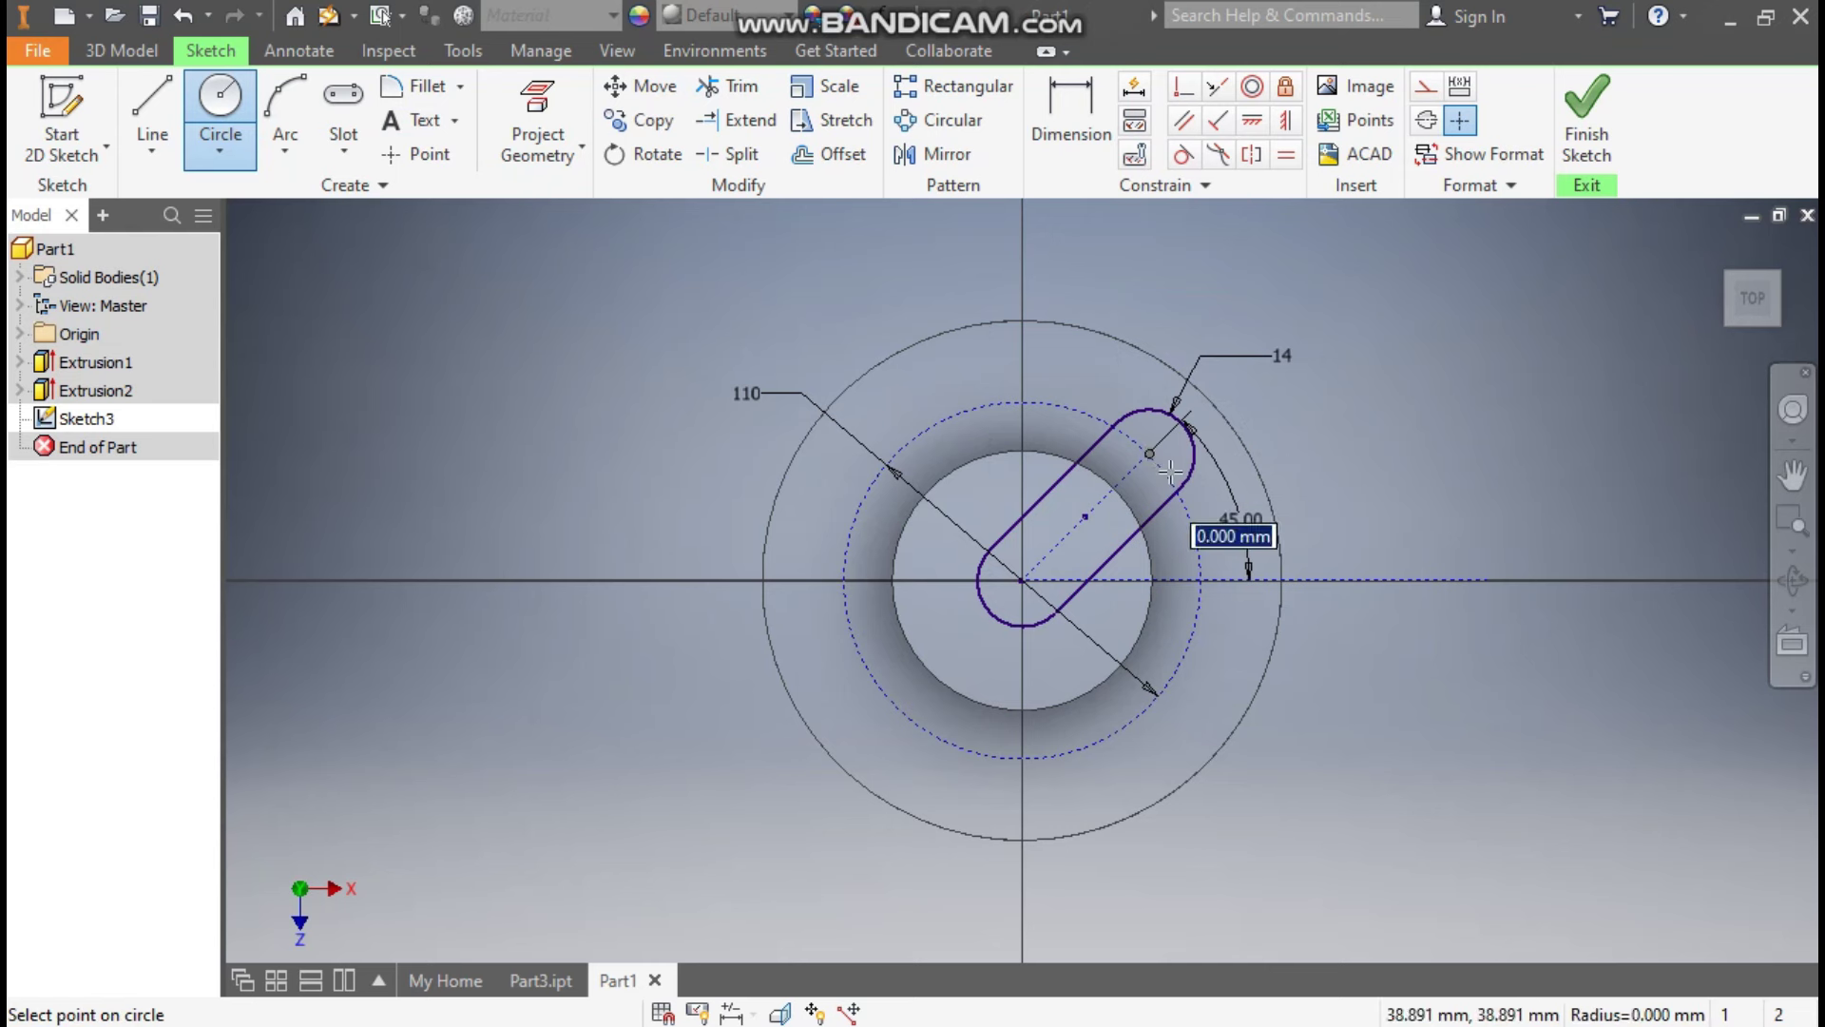
scroll(1160, 466, "up", 3)
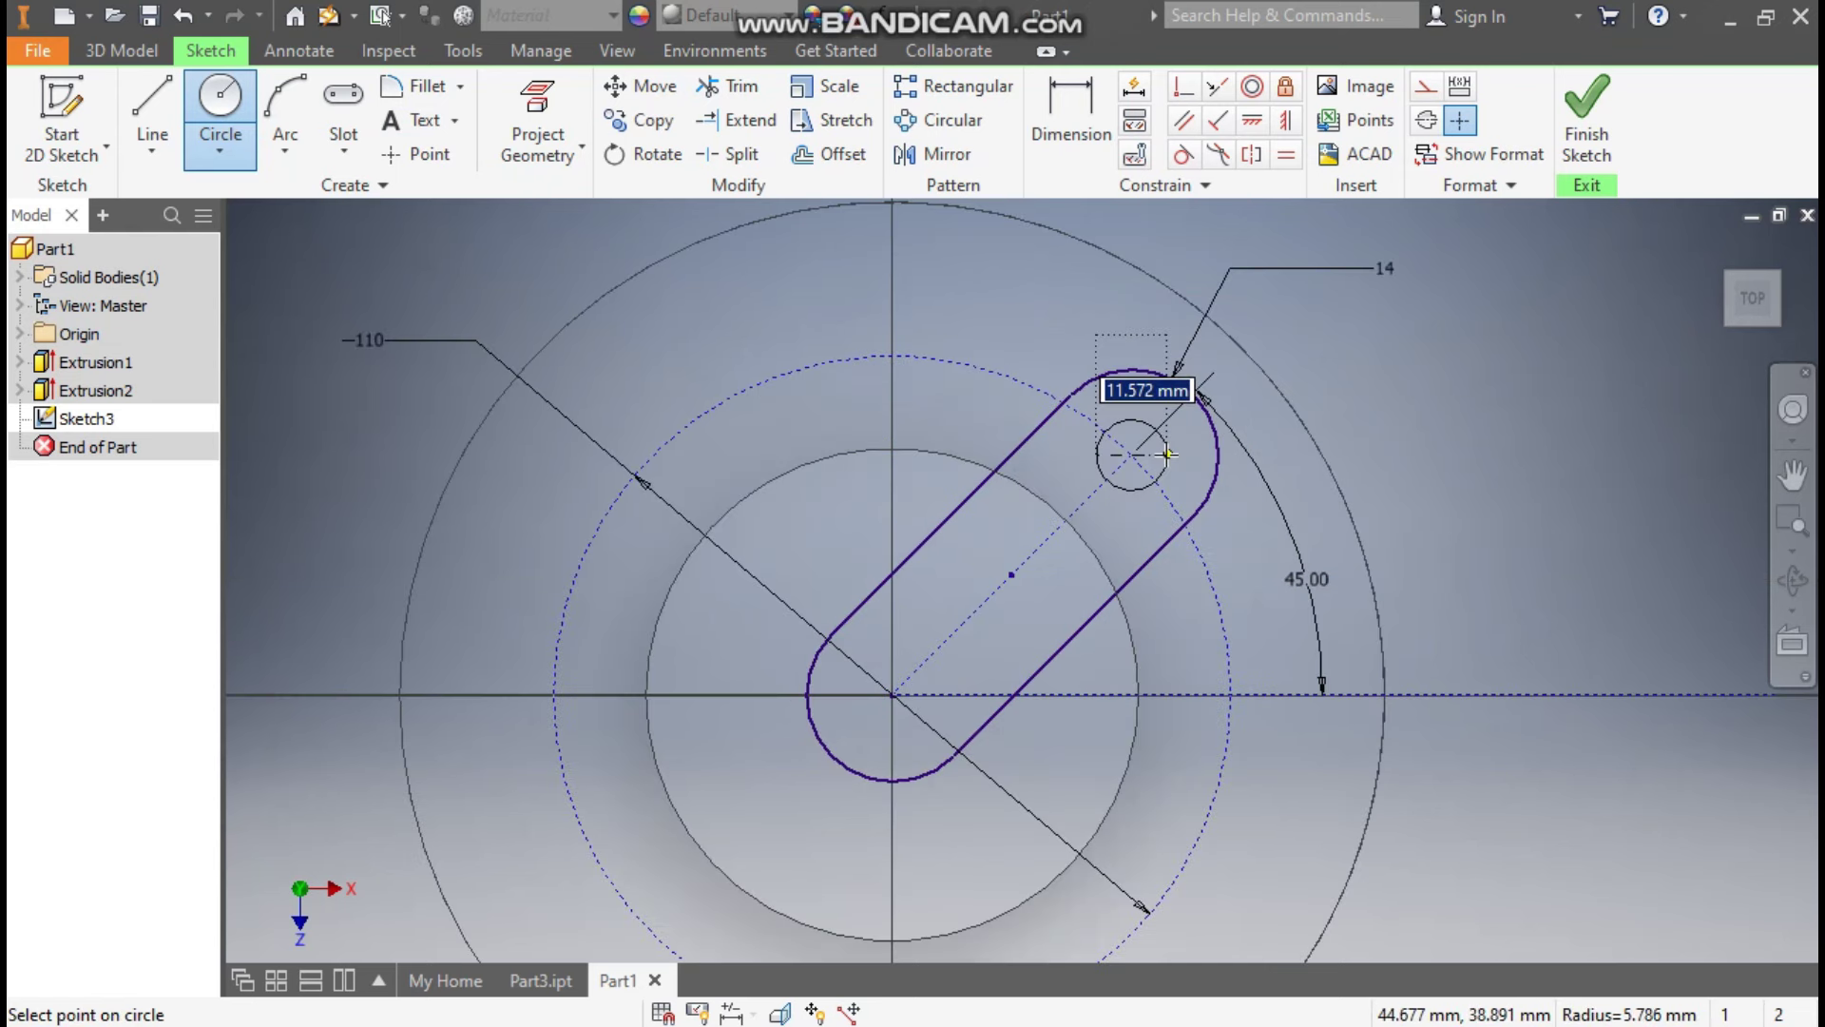
type("14")
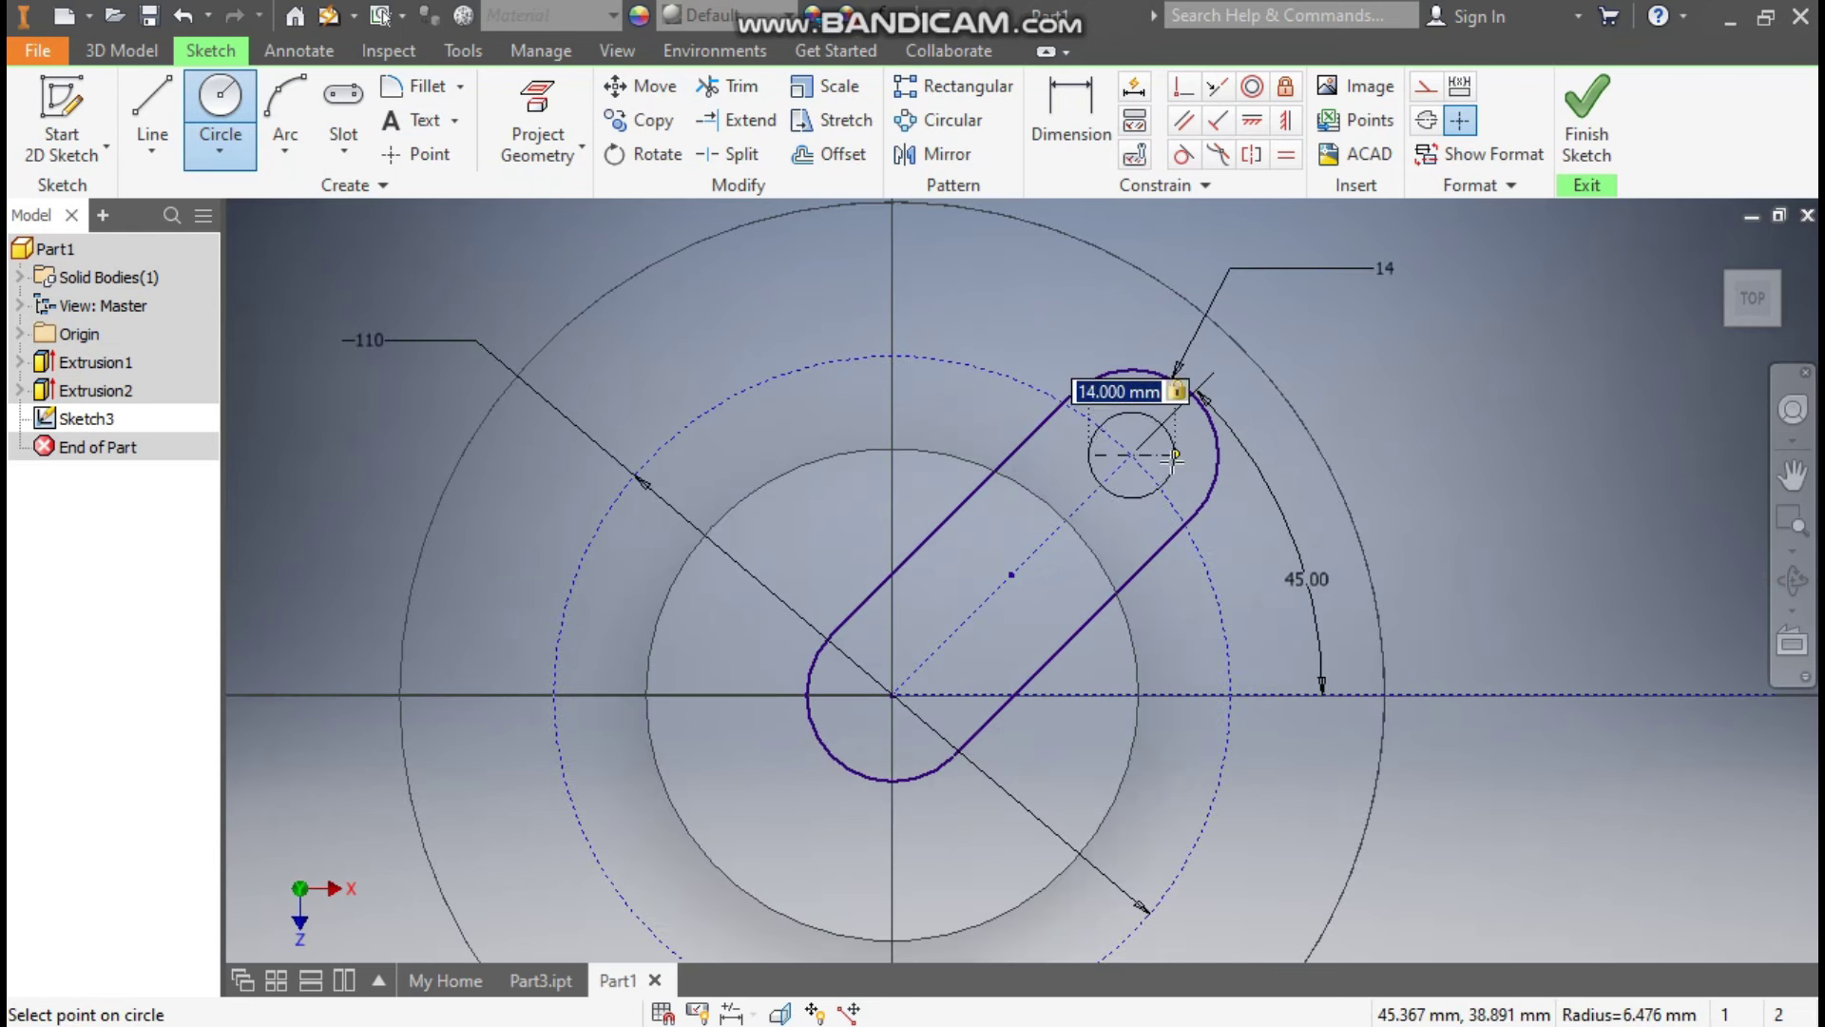
key("Return")
left_click(1607, 134)
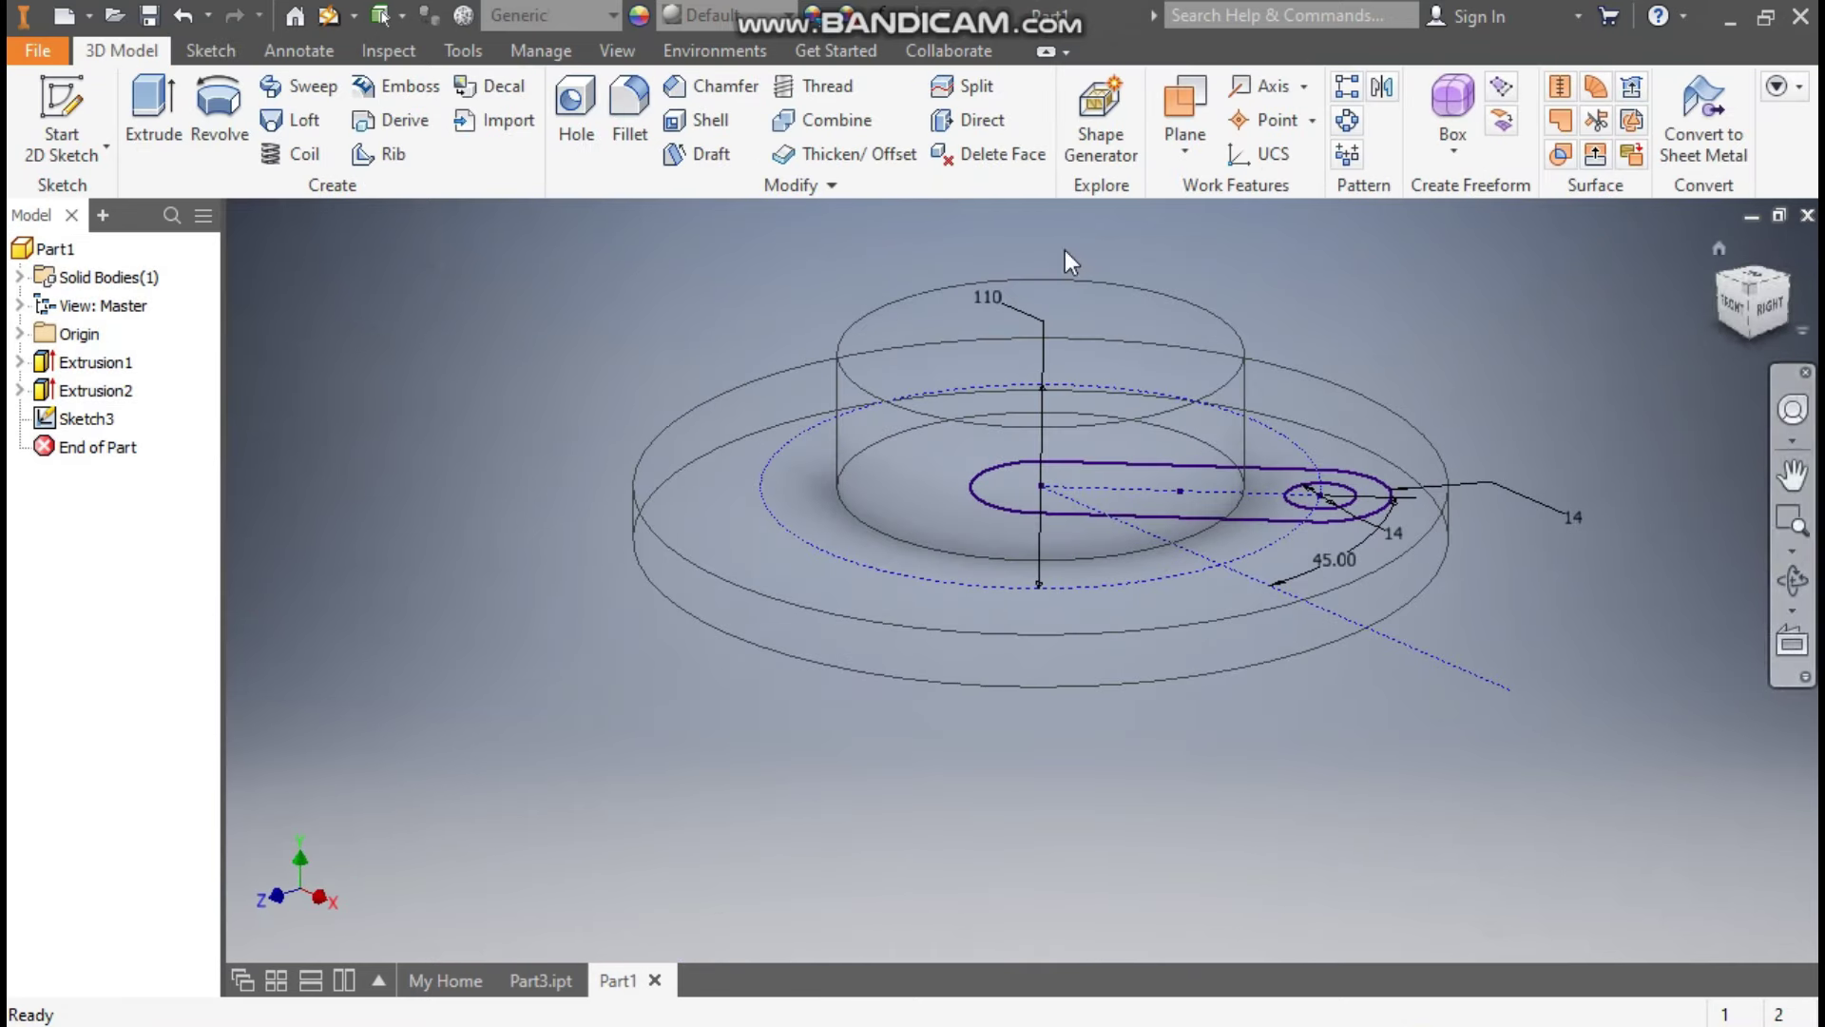
Extrude the slot profile 24 mm to form the holed lug, Extrusion3.
left_click(154, 106)
left_click(1253, 487)
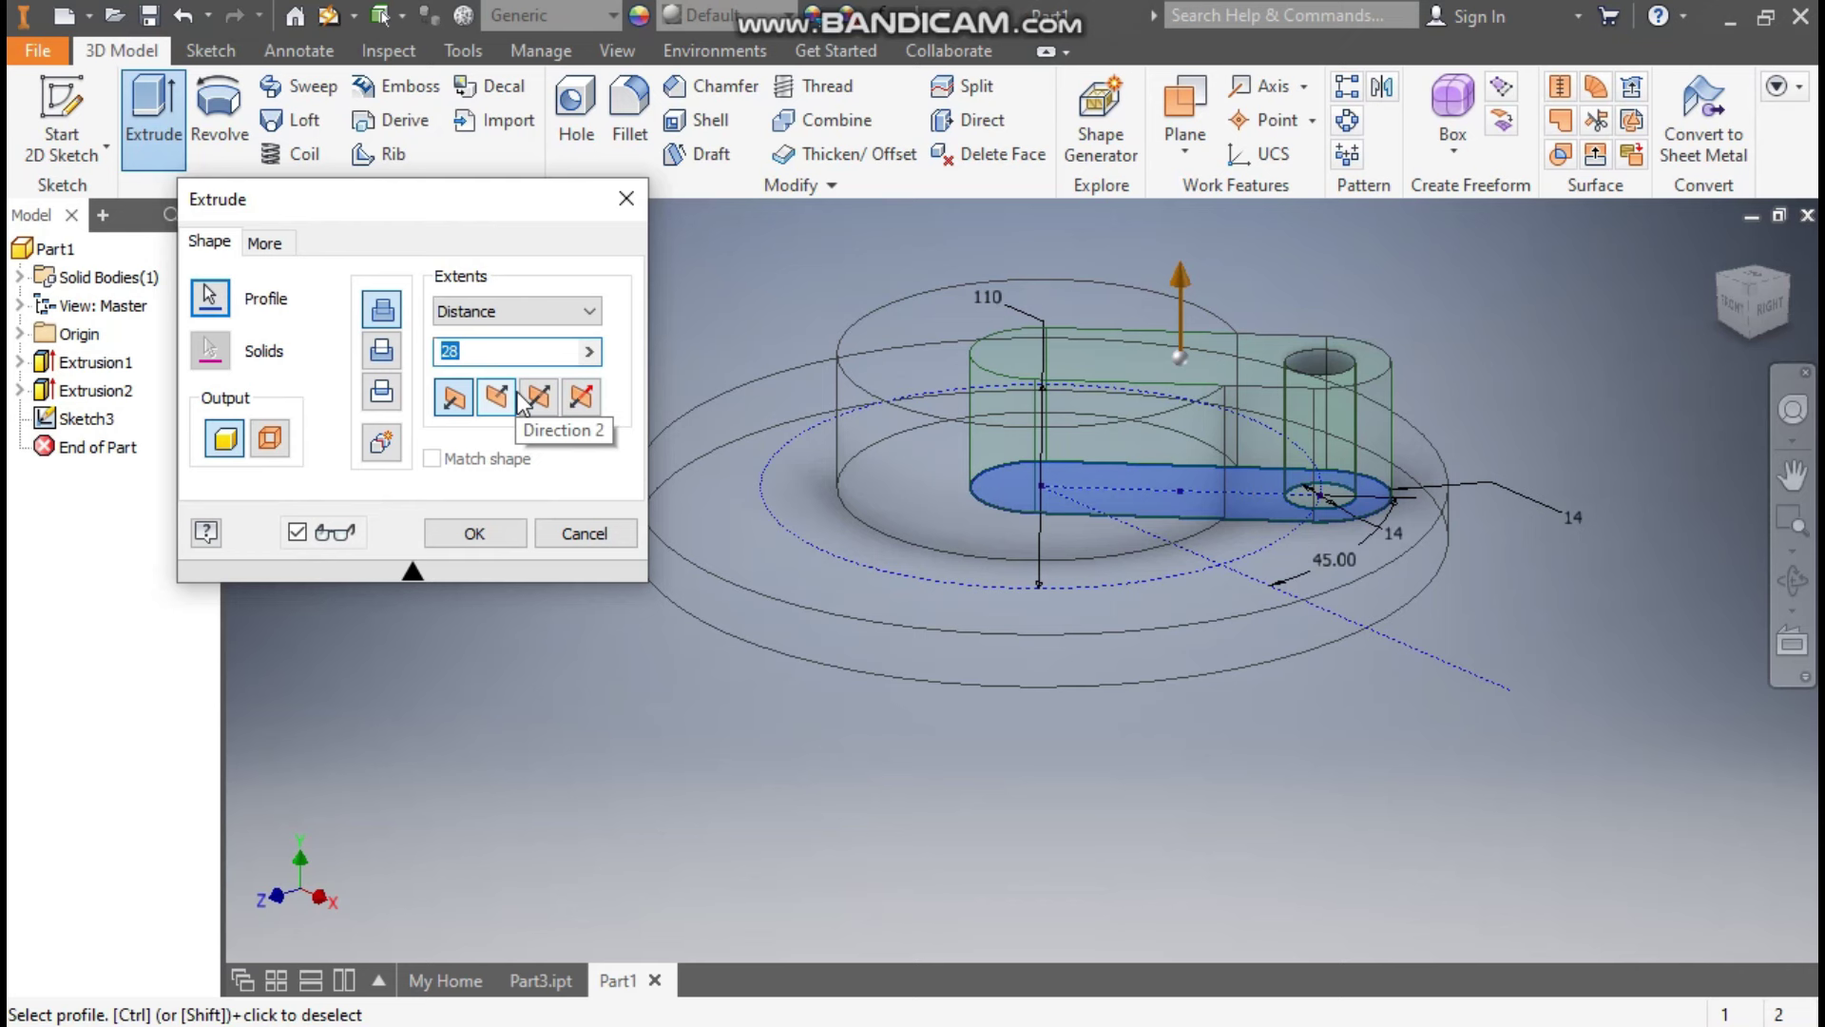
type("24")
left_click(641, 49)
left_click(327, 125)
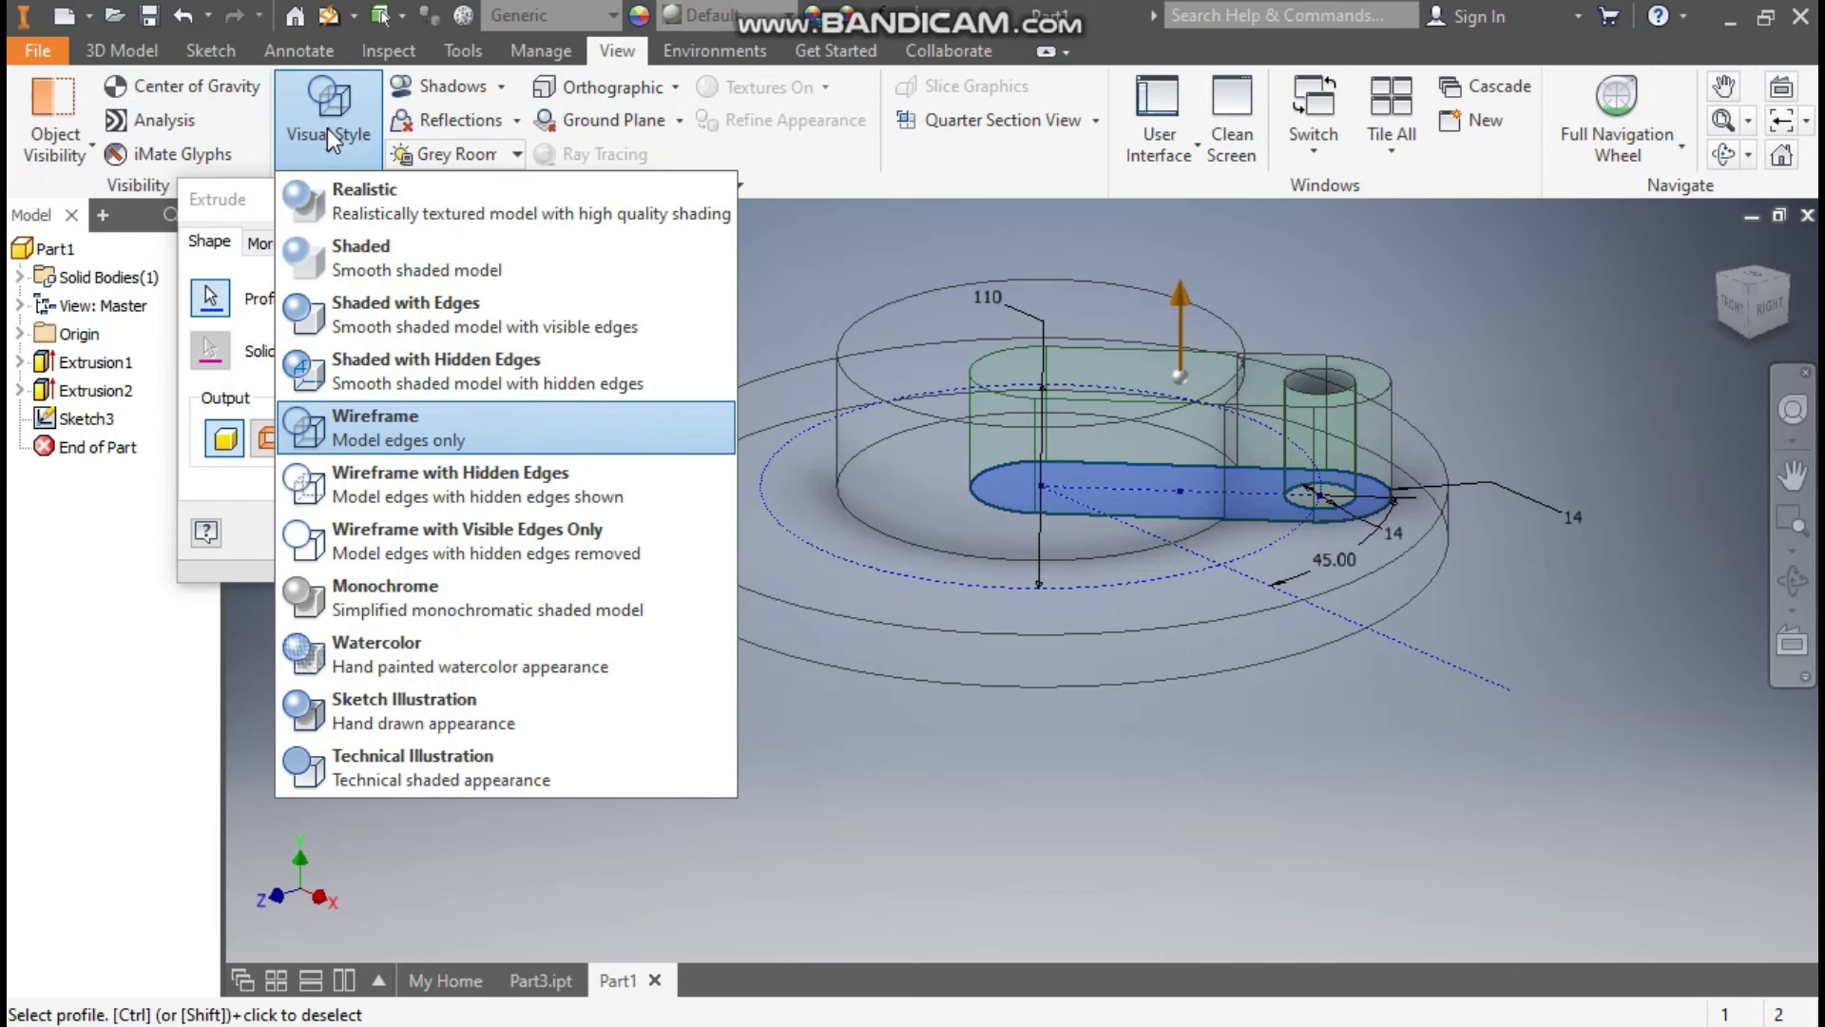
left_click(439, 332)
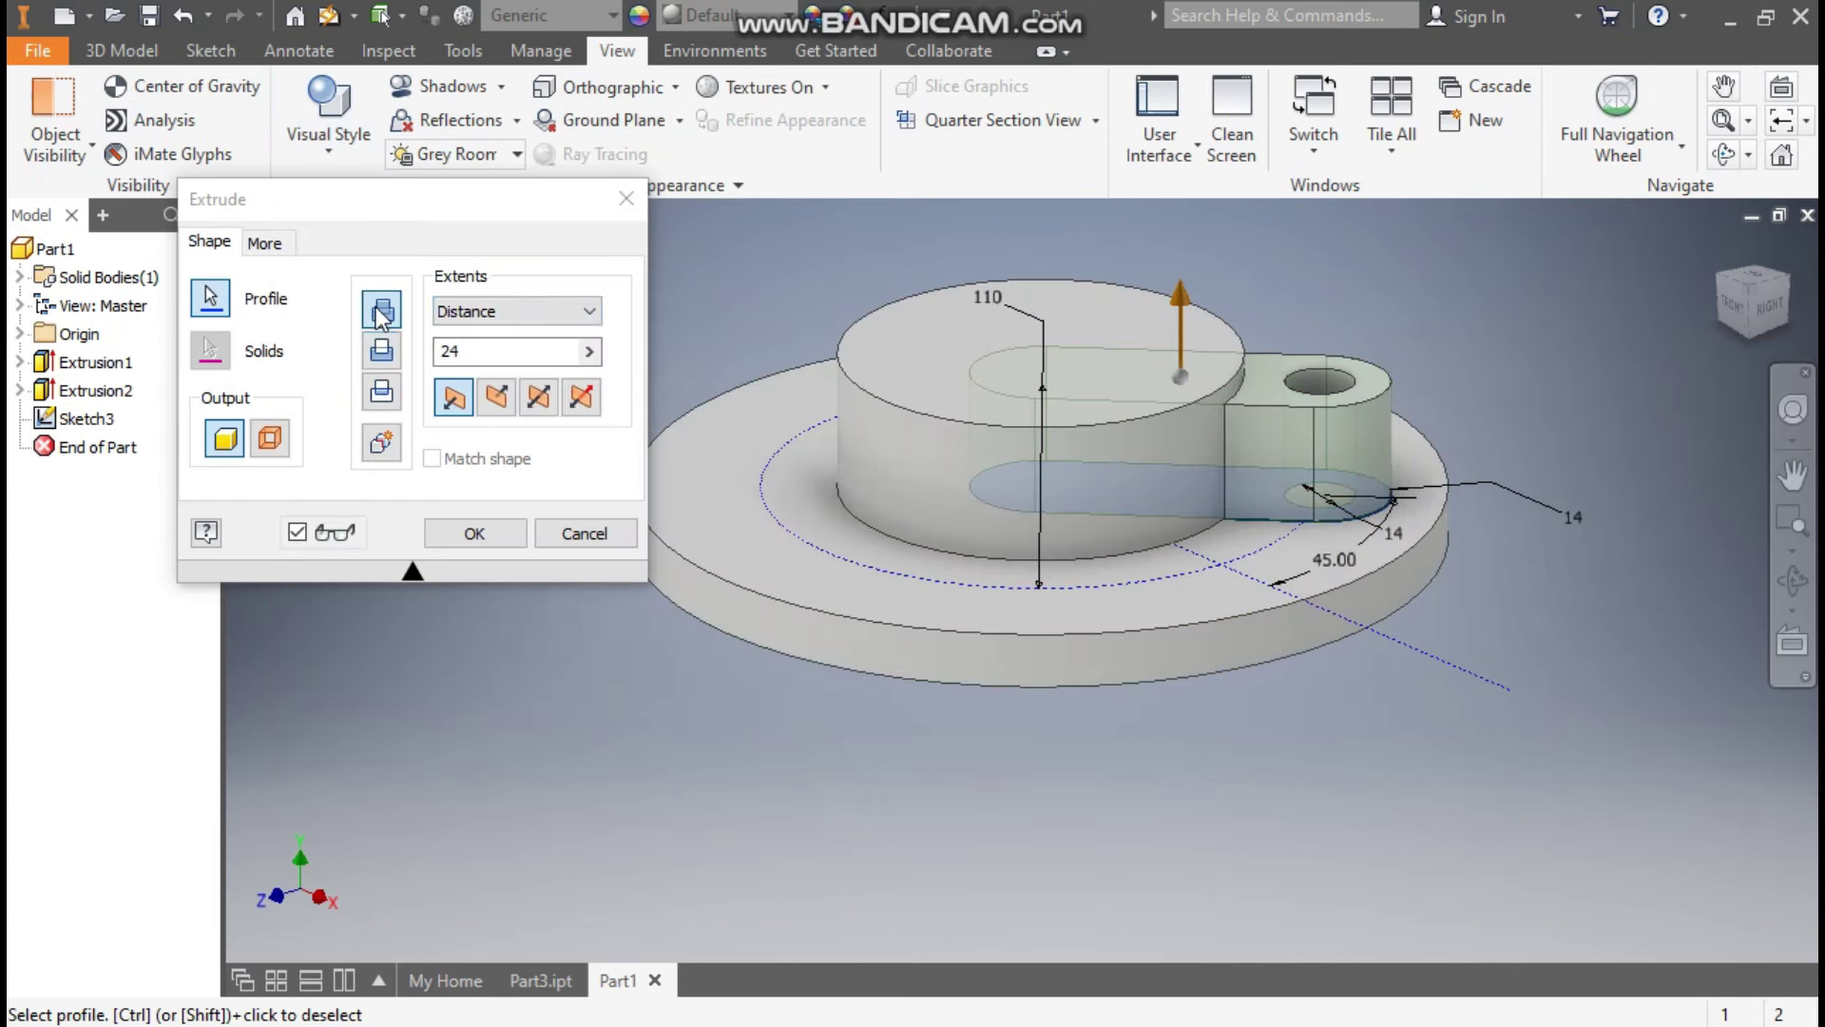
left_click(475, 538)
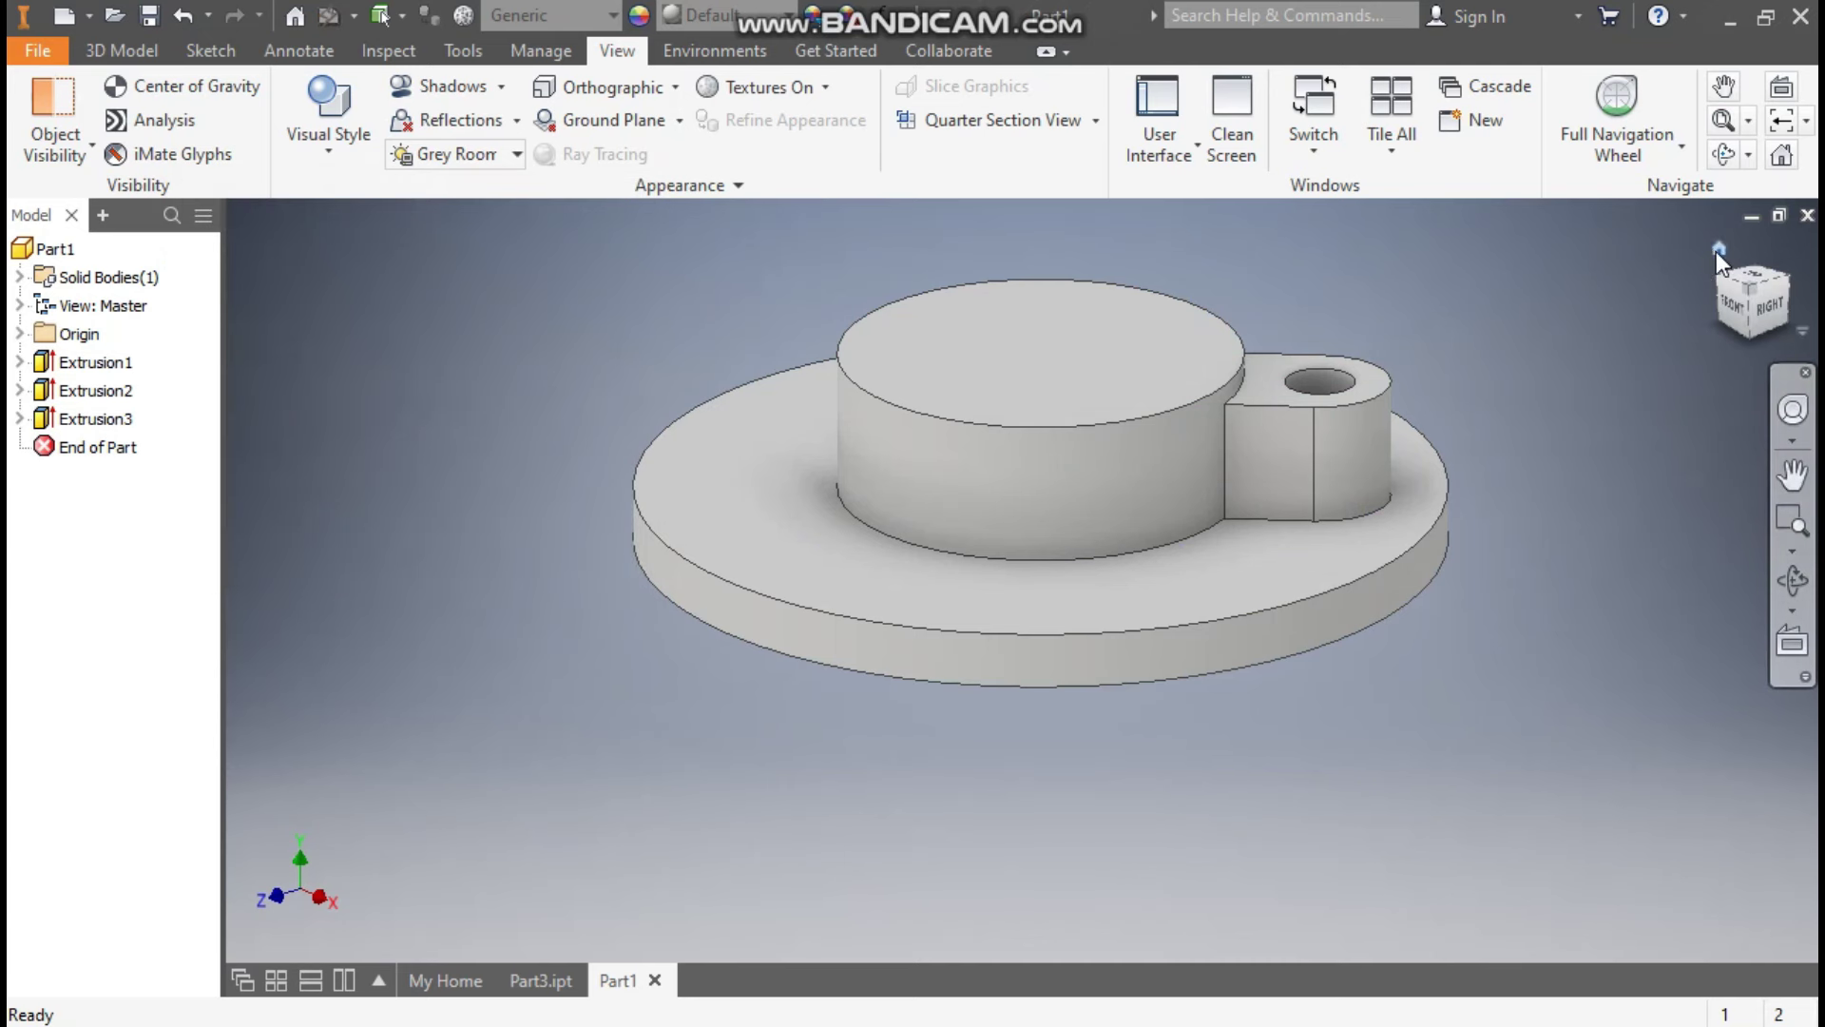
left_click(1717, 251)
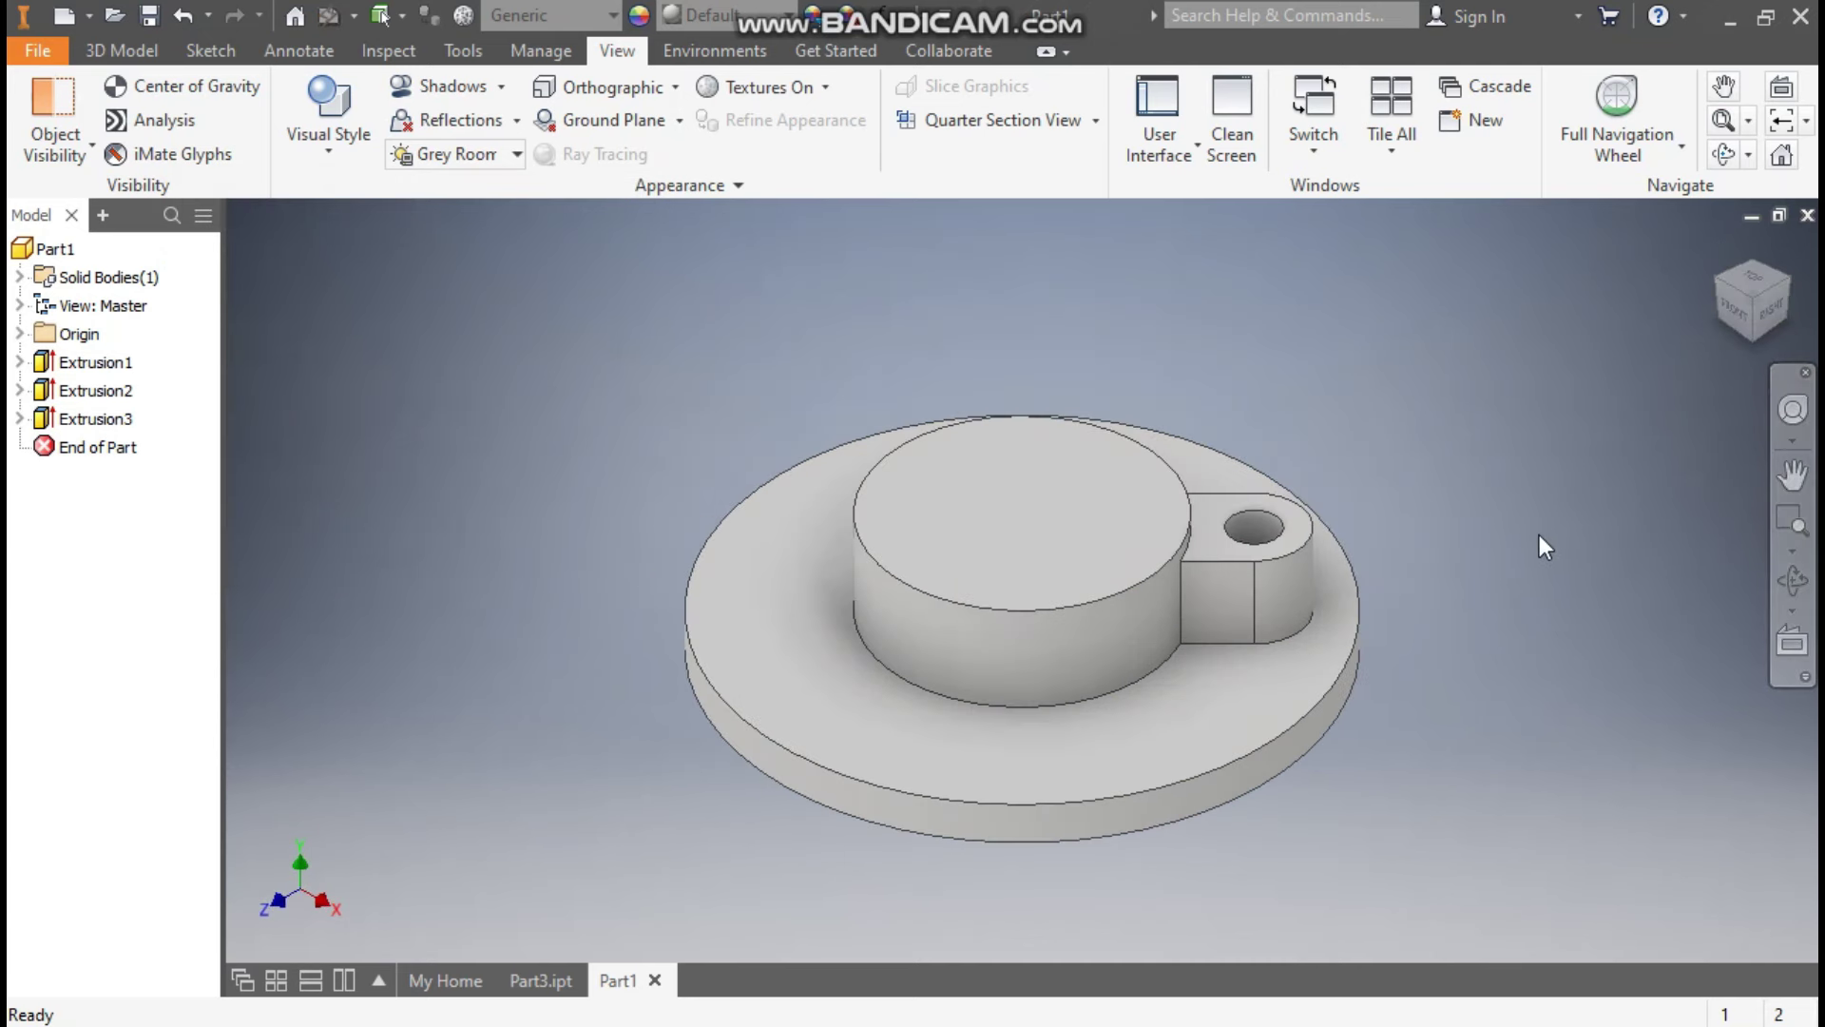
Start Sketch4 on the lug's top face and project the hole's circular edge into it.
left_click(1752, 278)
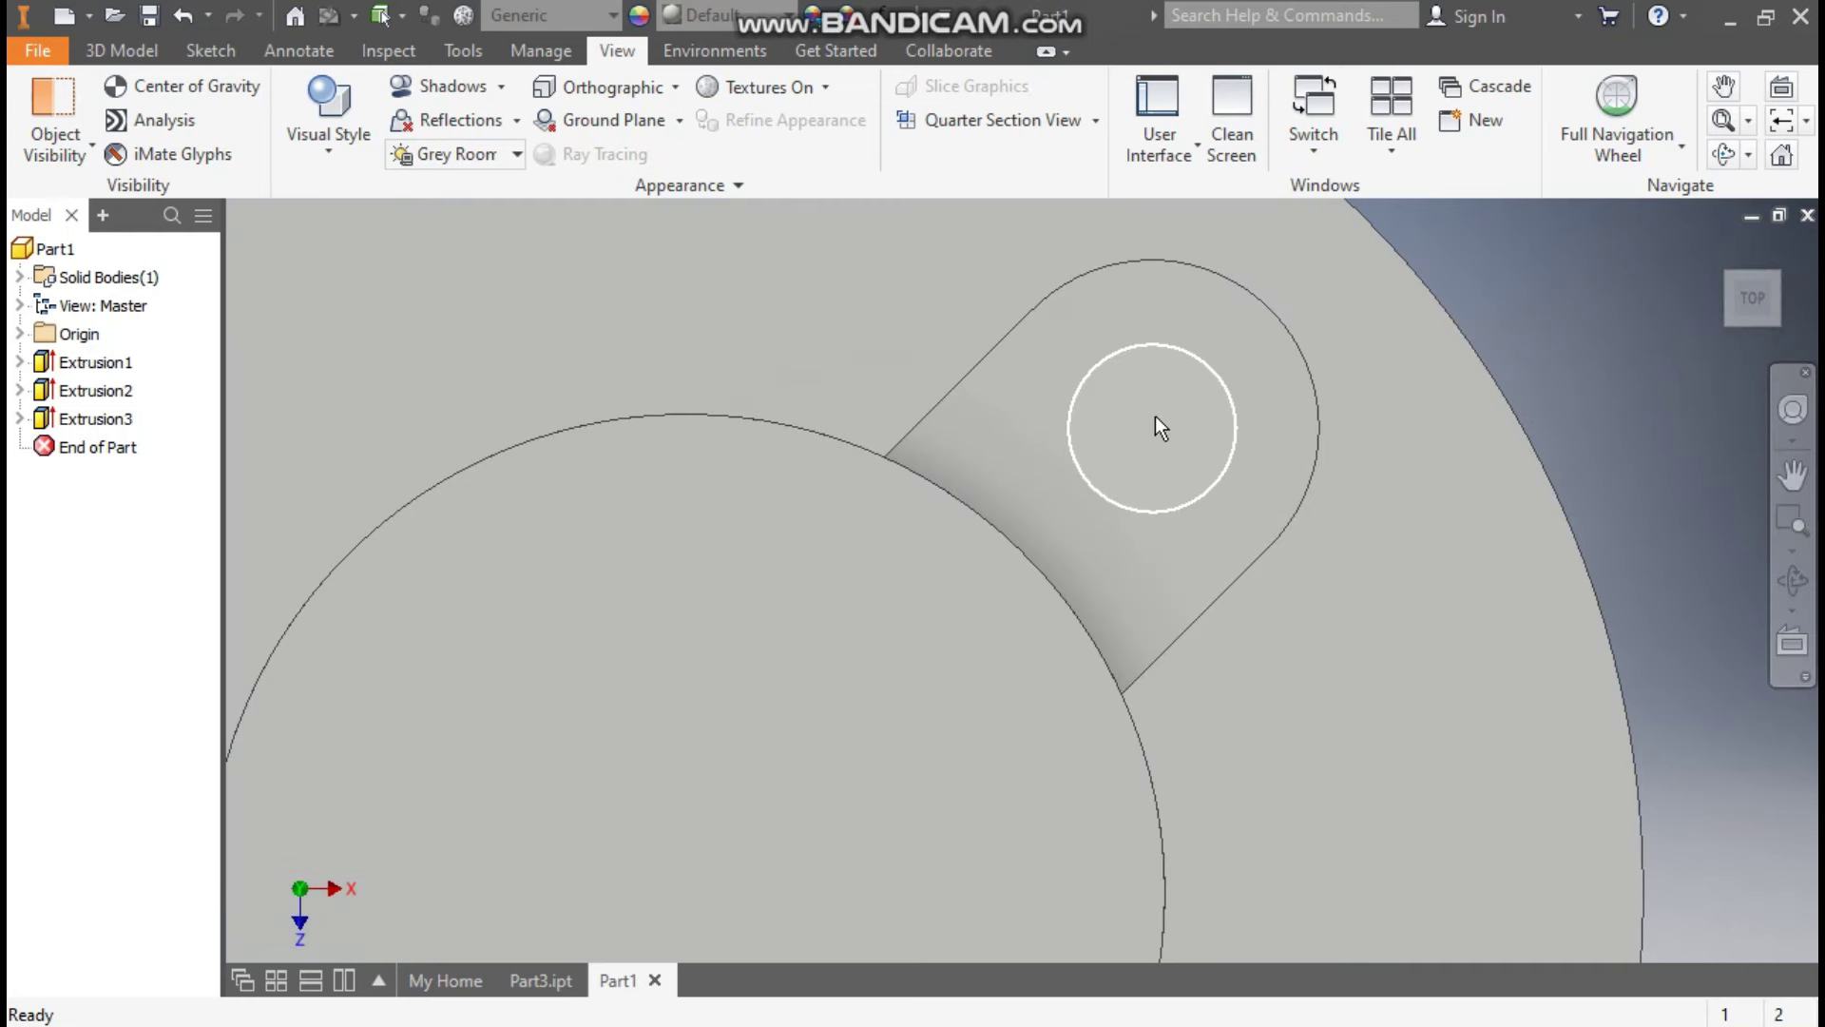
scroll(1169, 439, "down", 5)
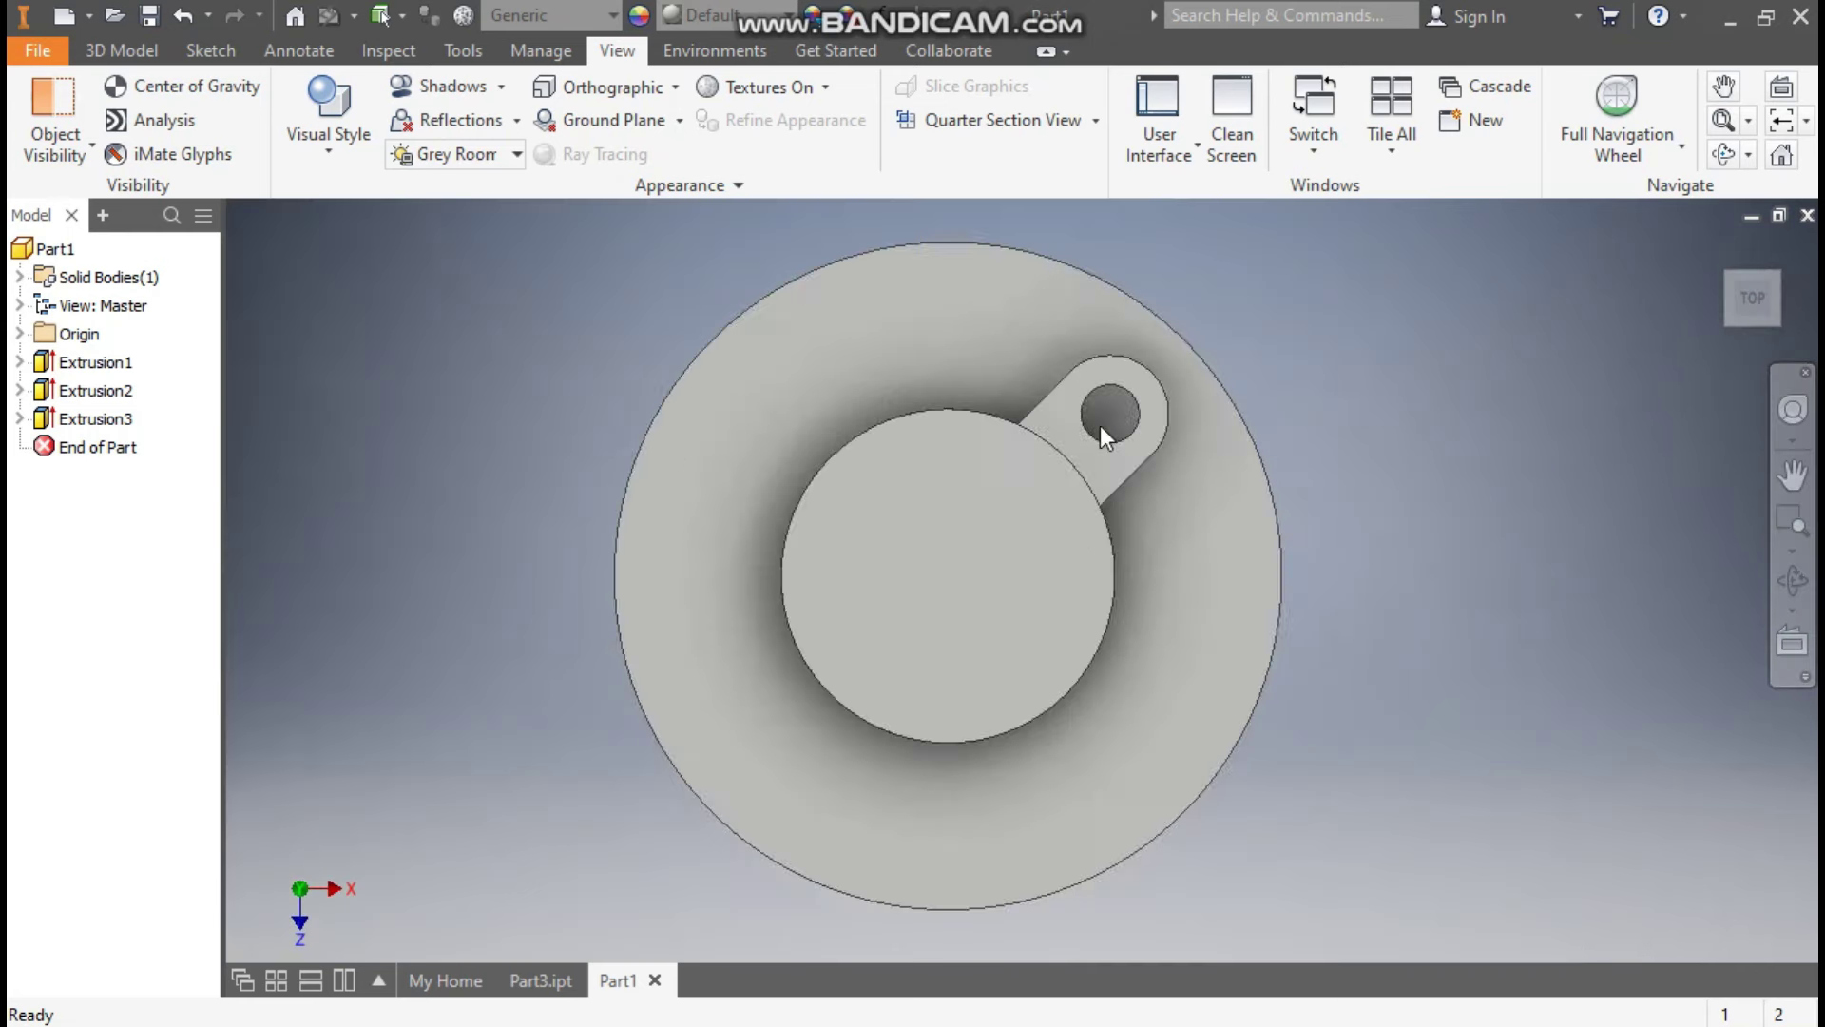
left_click(1063, 396)
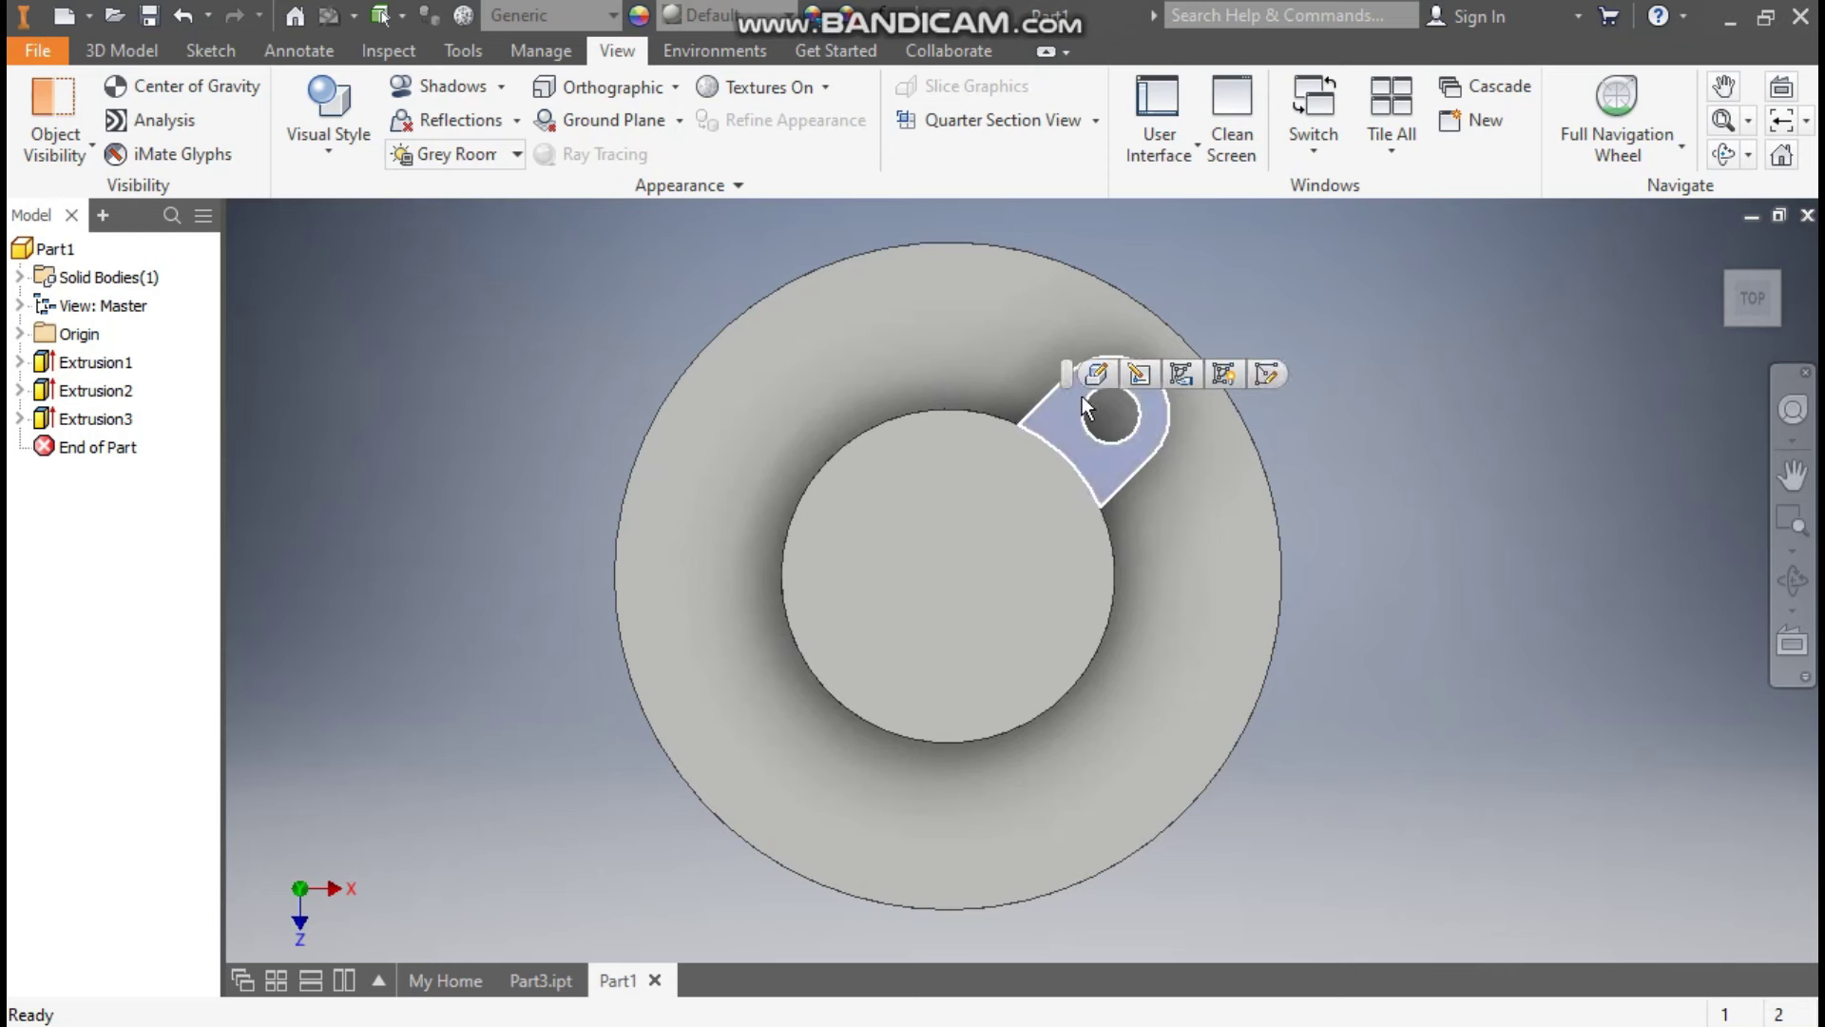
left_click(1274, 365)
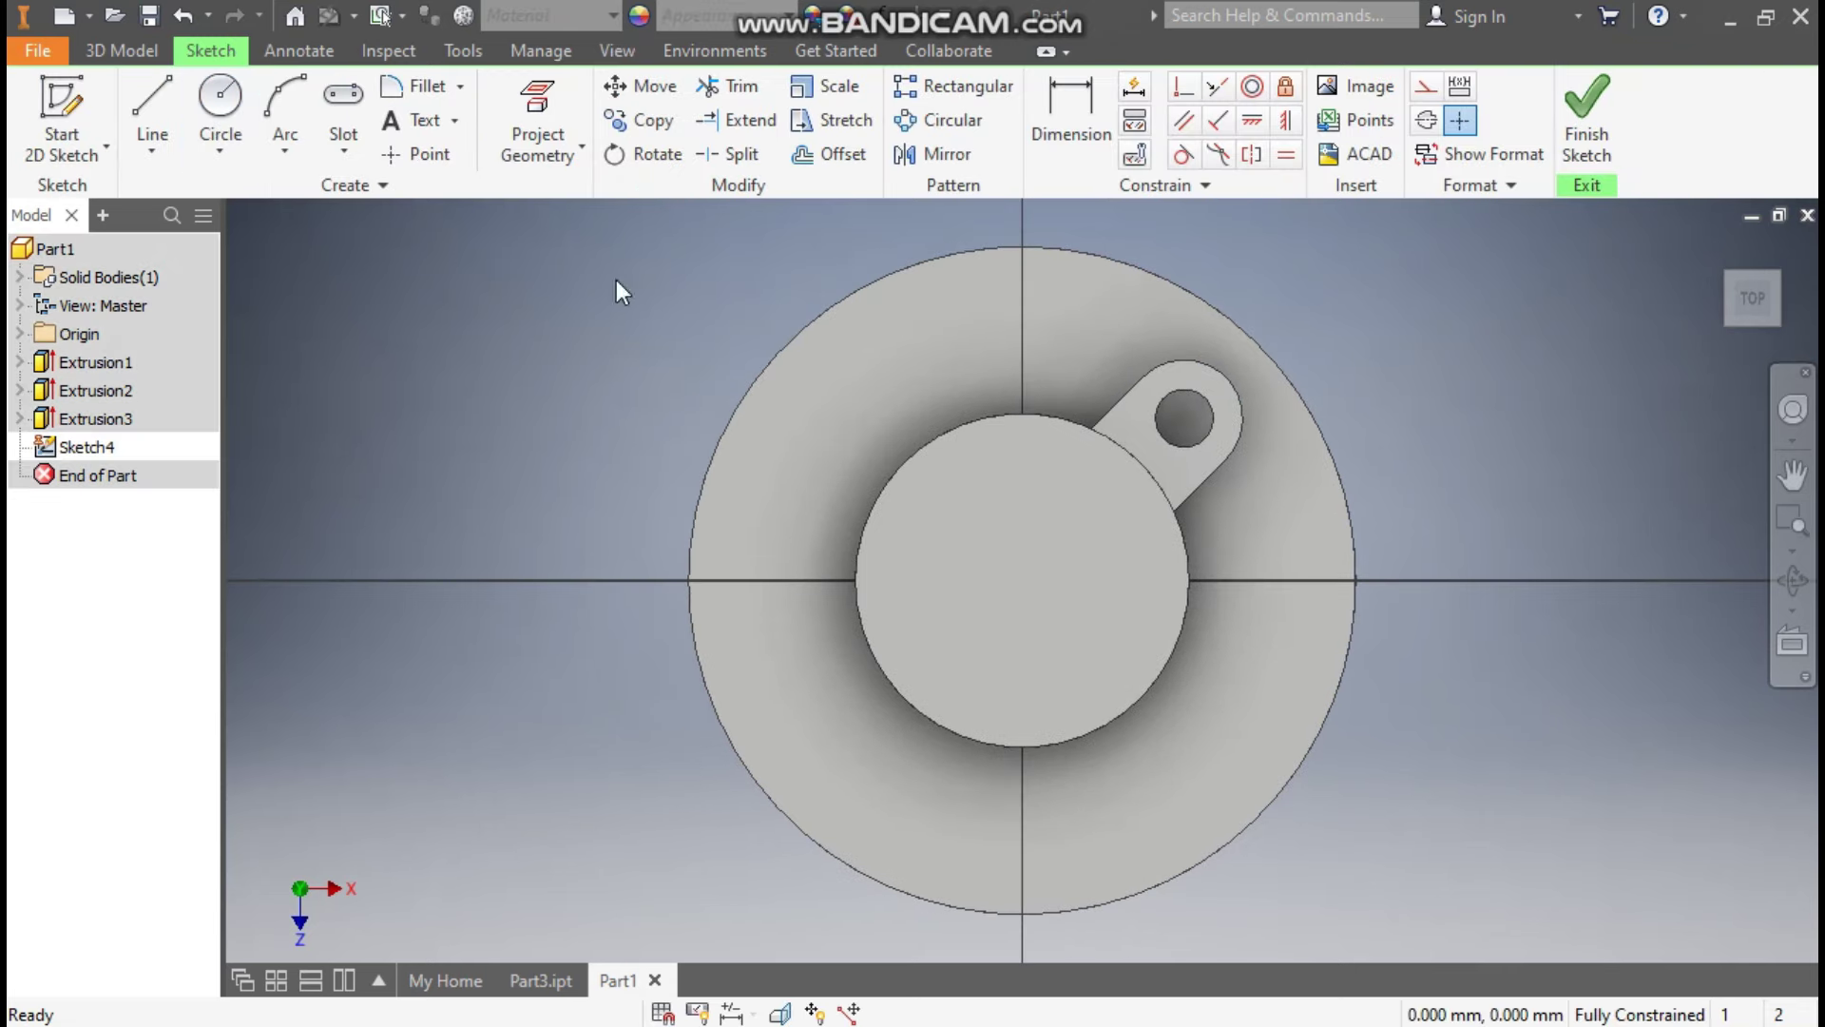
left_click(538, 119)
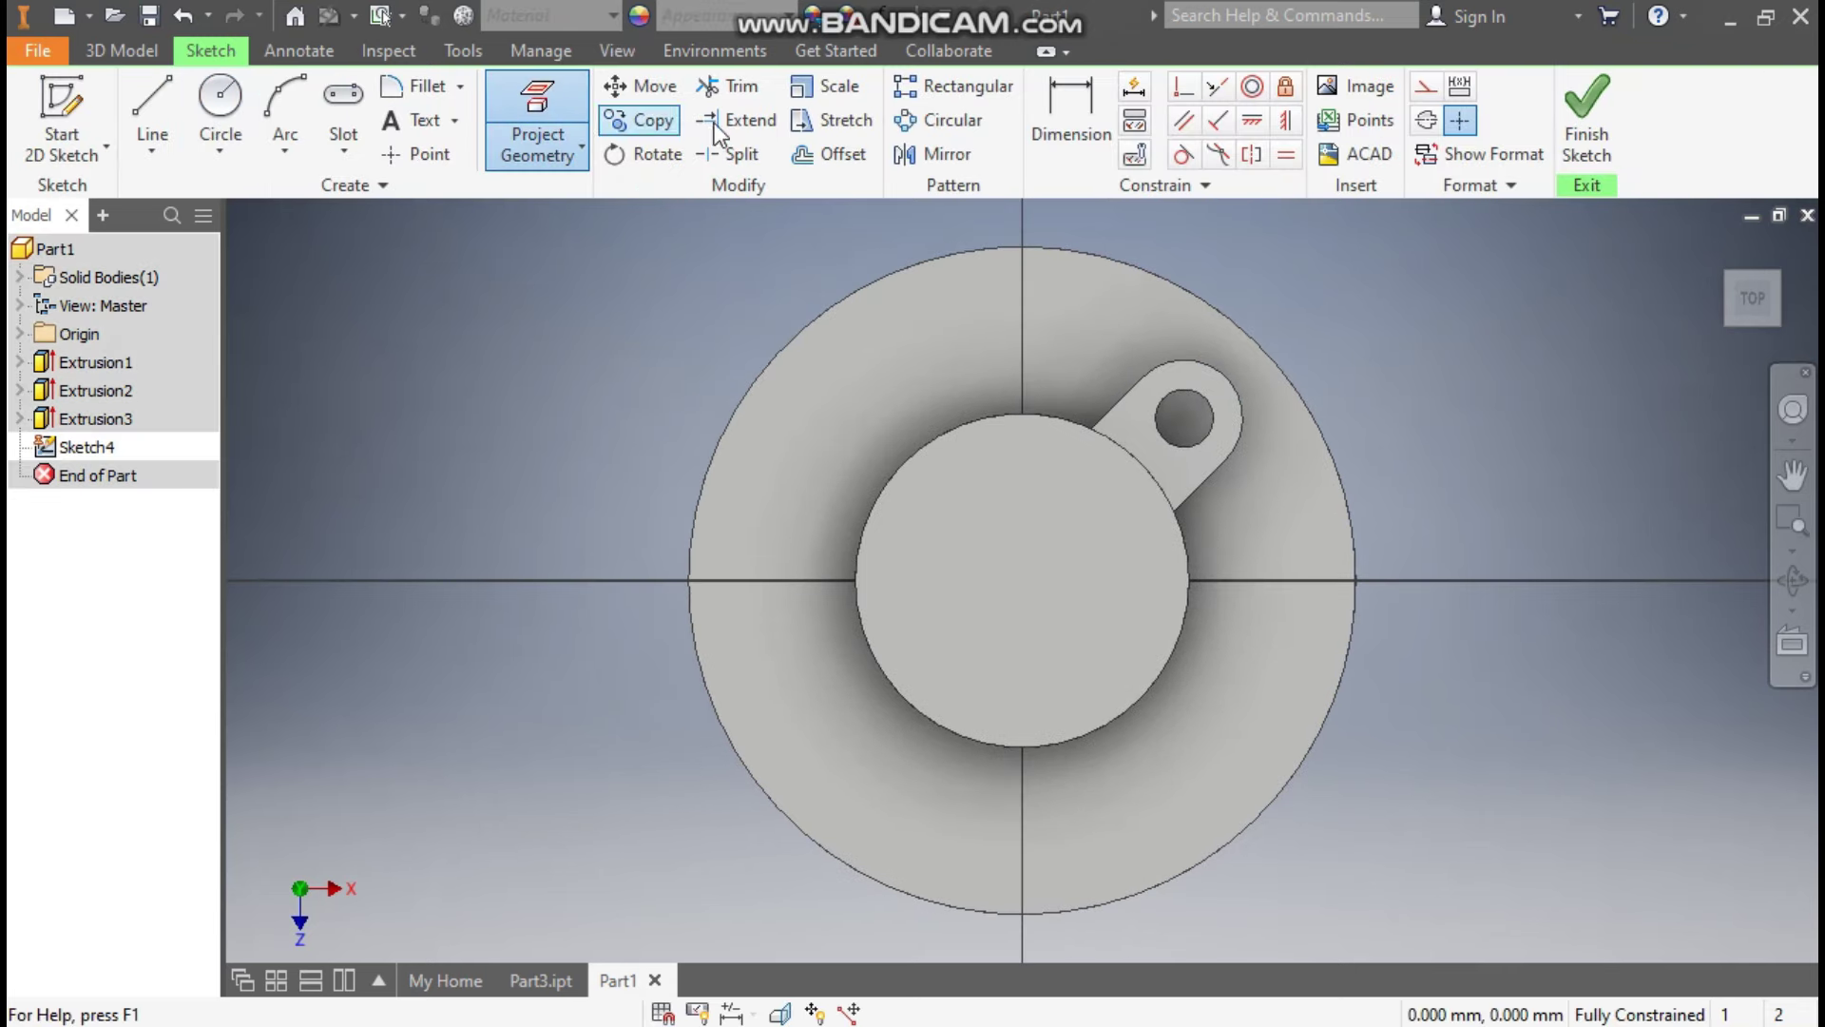
left_click(1188, 389)
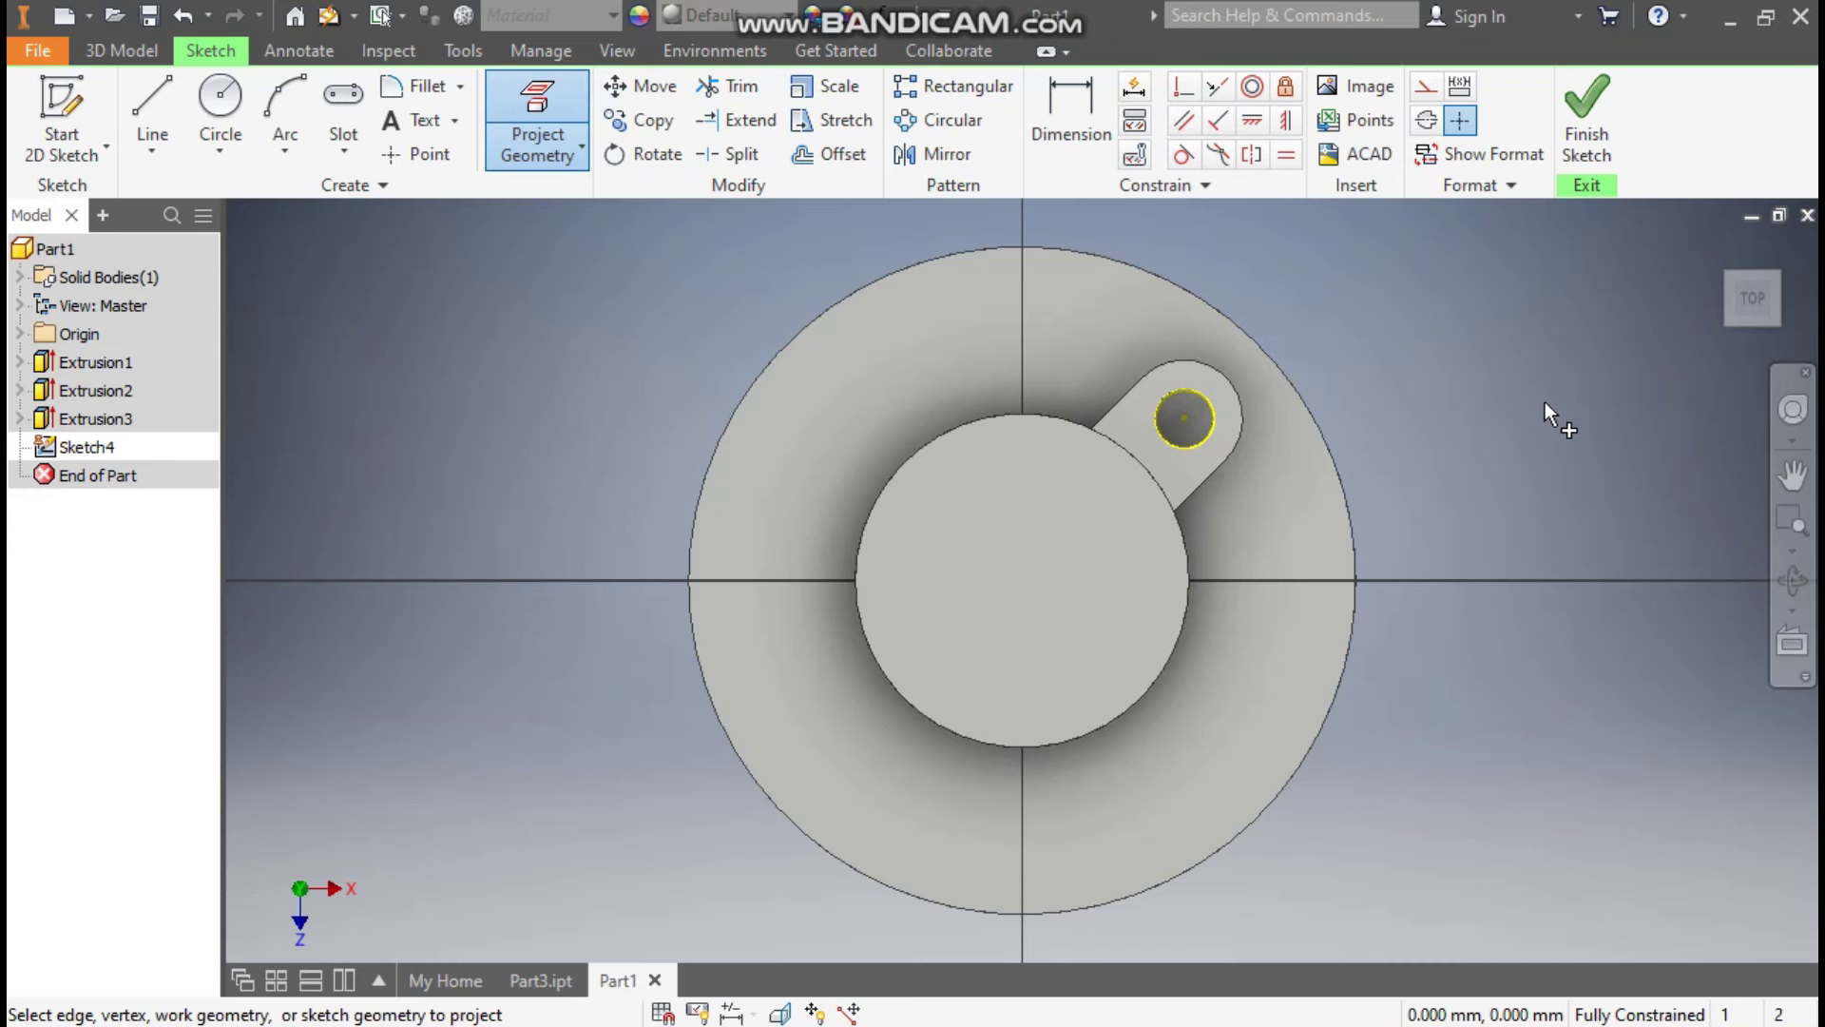
left_click(1565, 141)
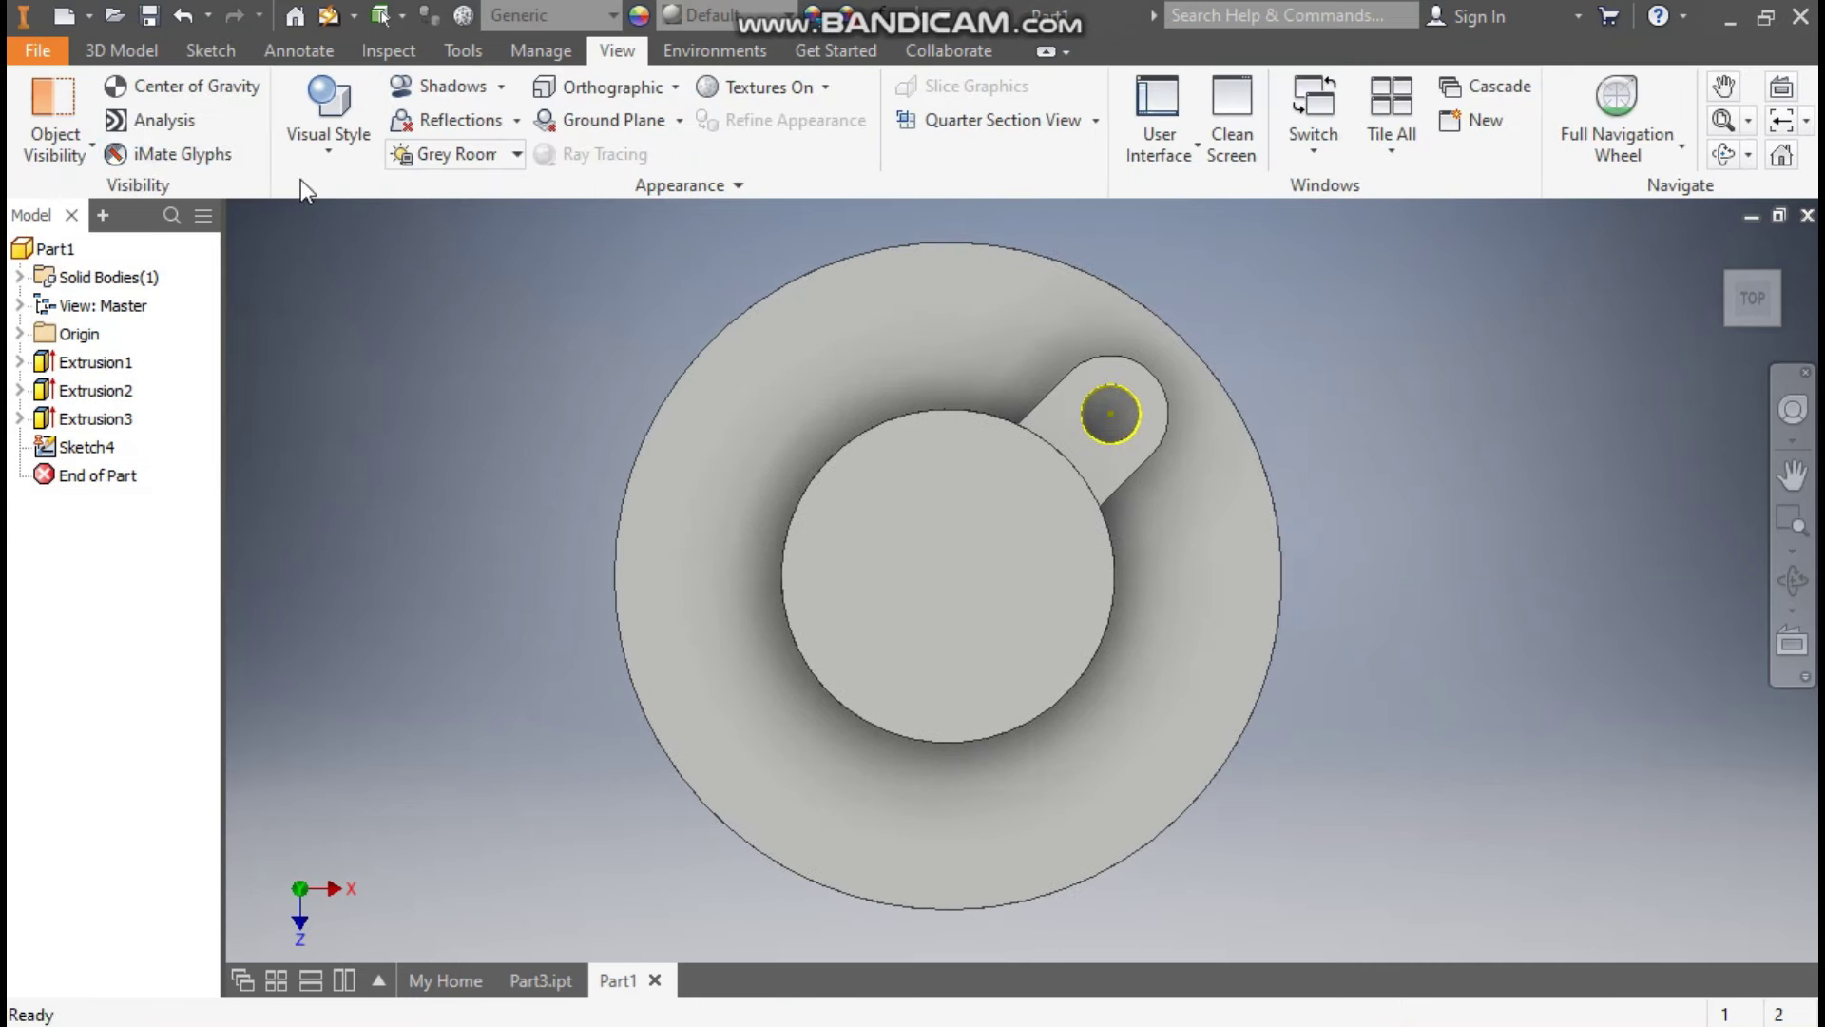
Extrude-cut the projected hole circle through the whole part using an All extent.
left_click(107, 47)
left_click(156, 94)
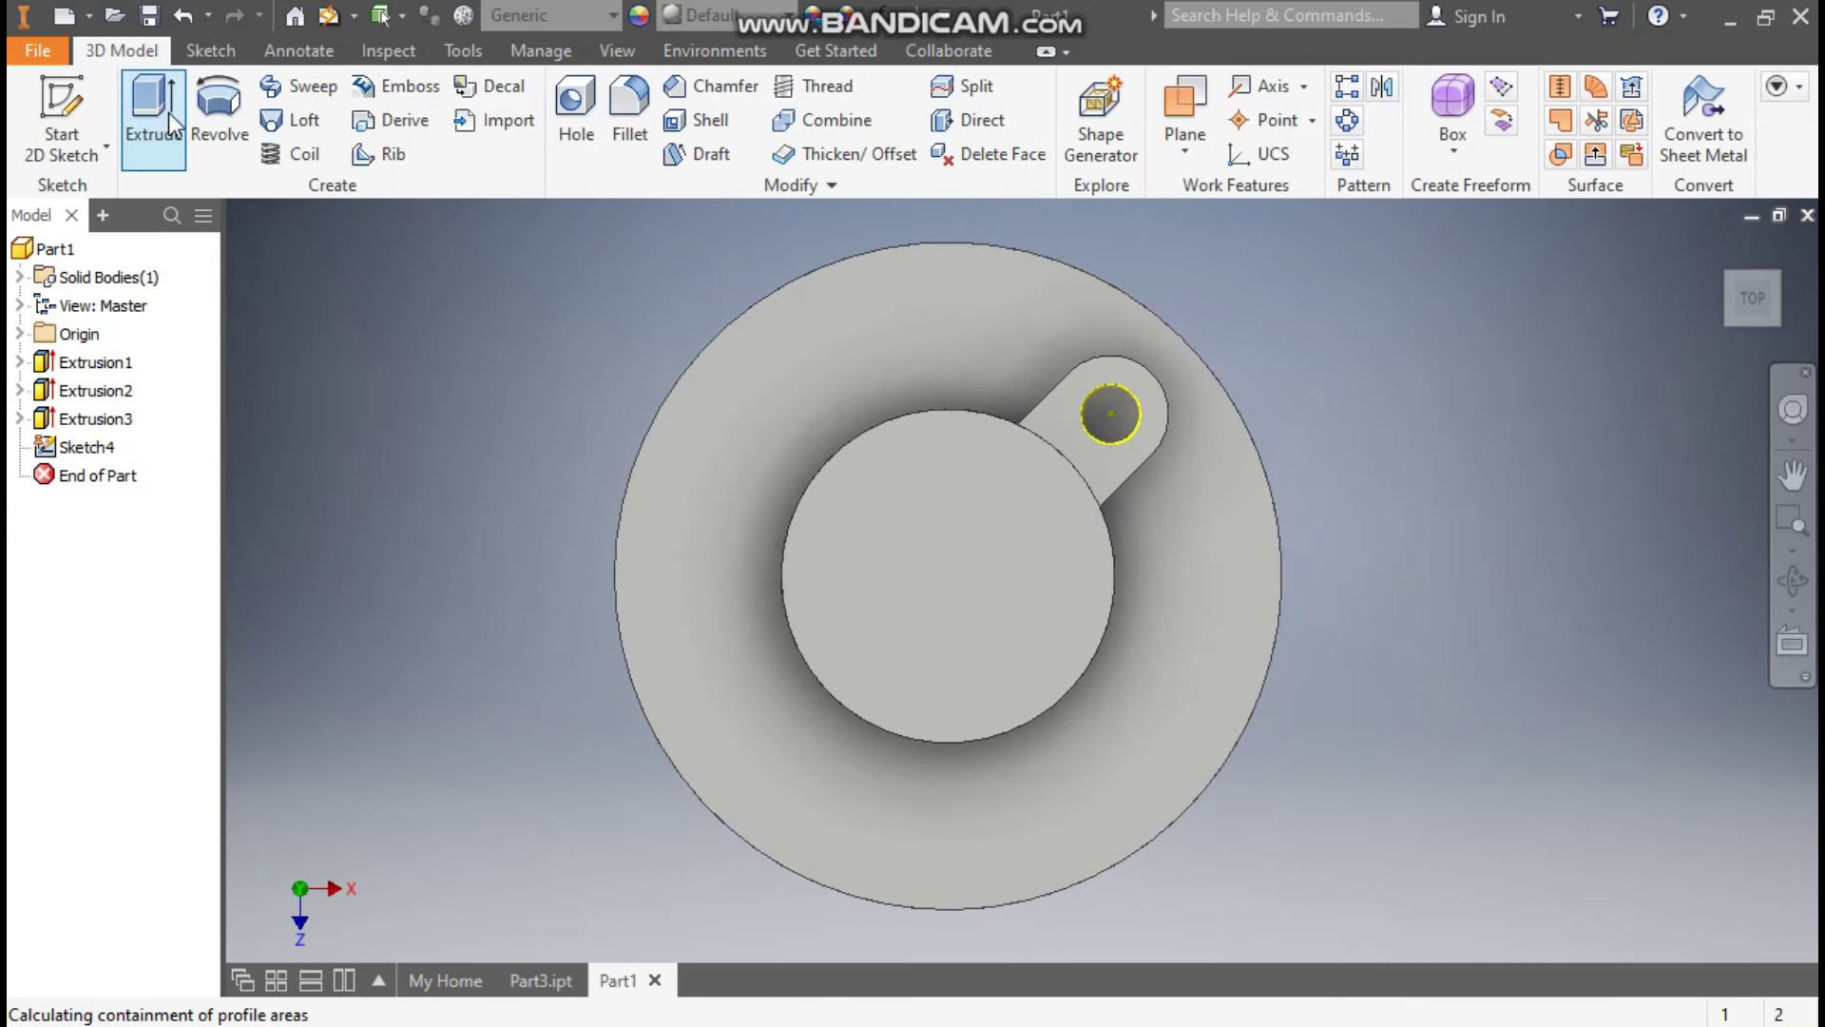
left_click(1717, 251)
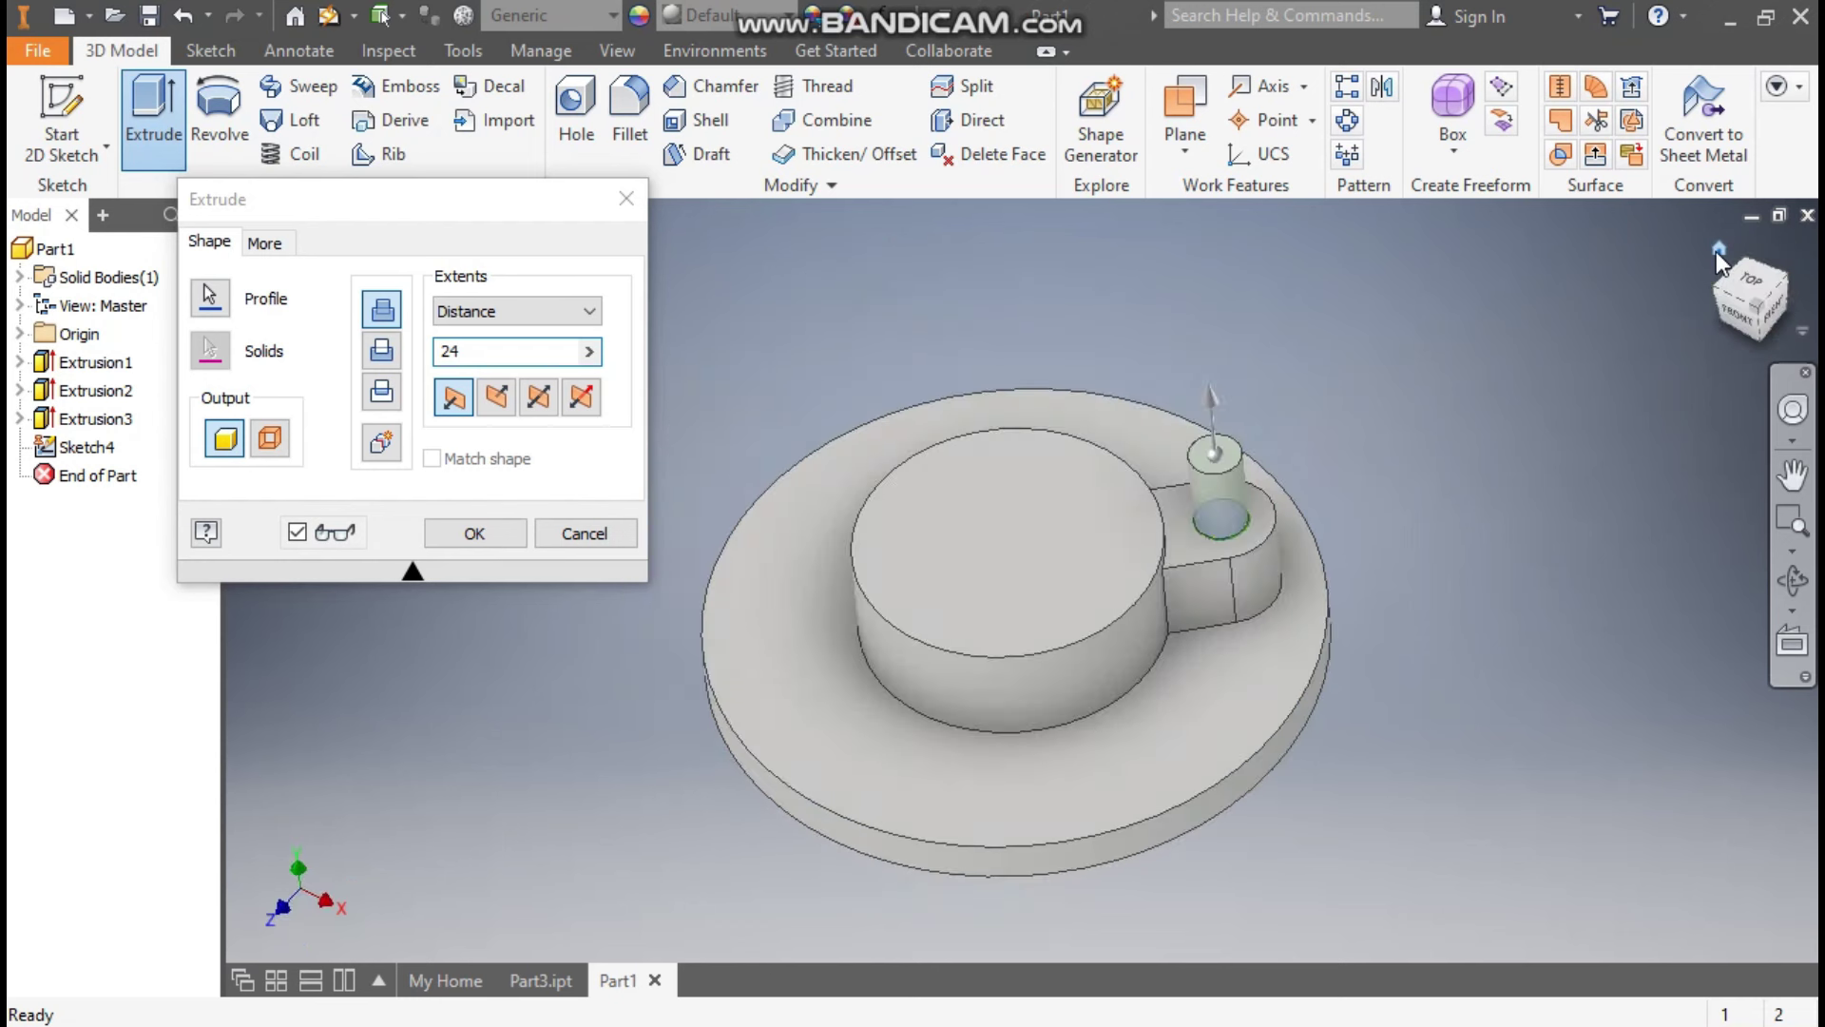
left_click(384, 354)
left_click(462, 311)
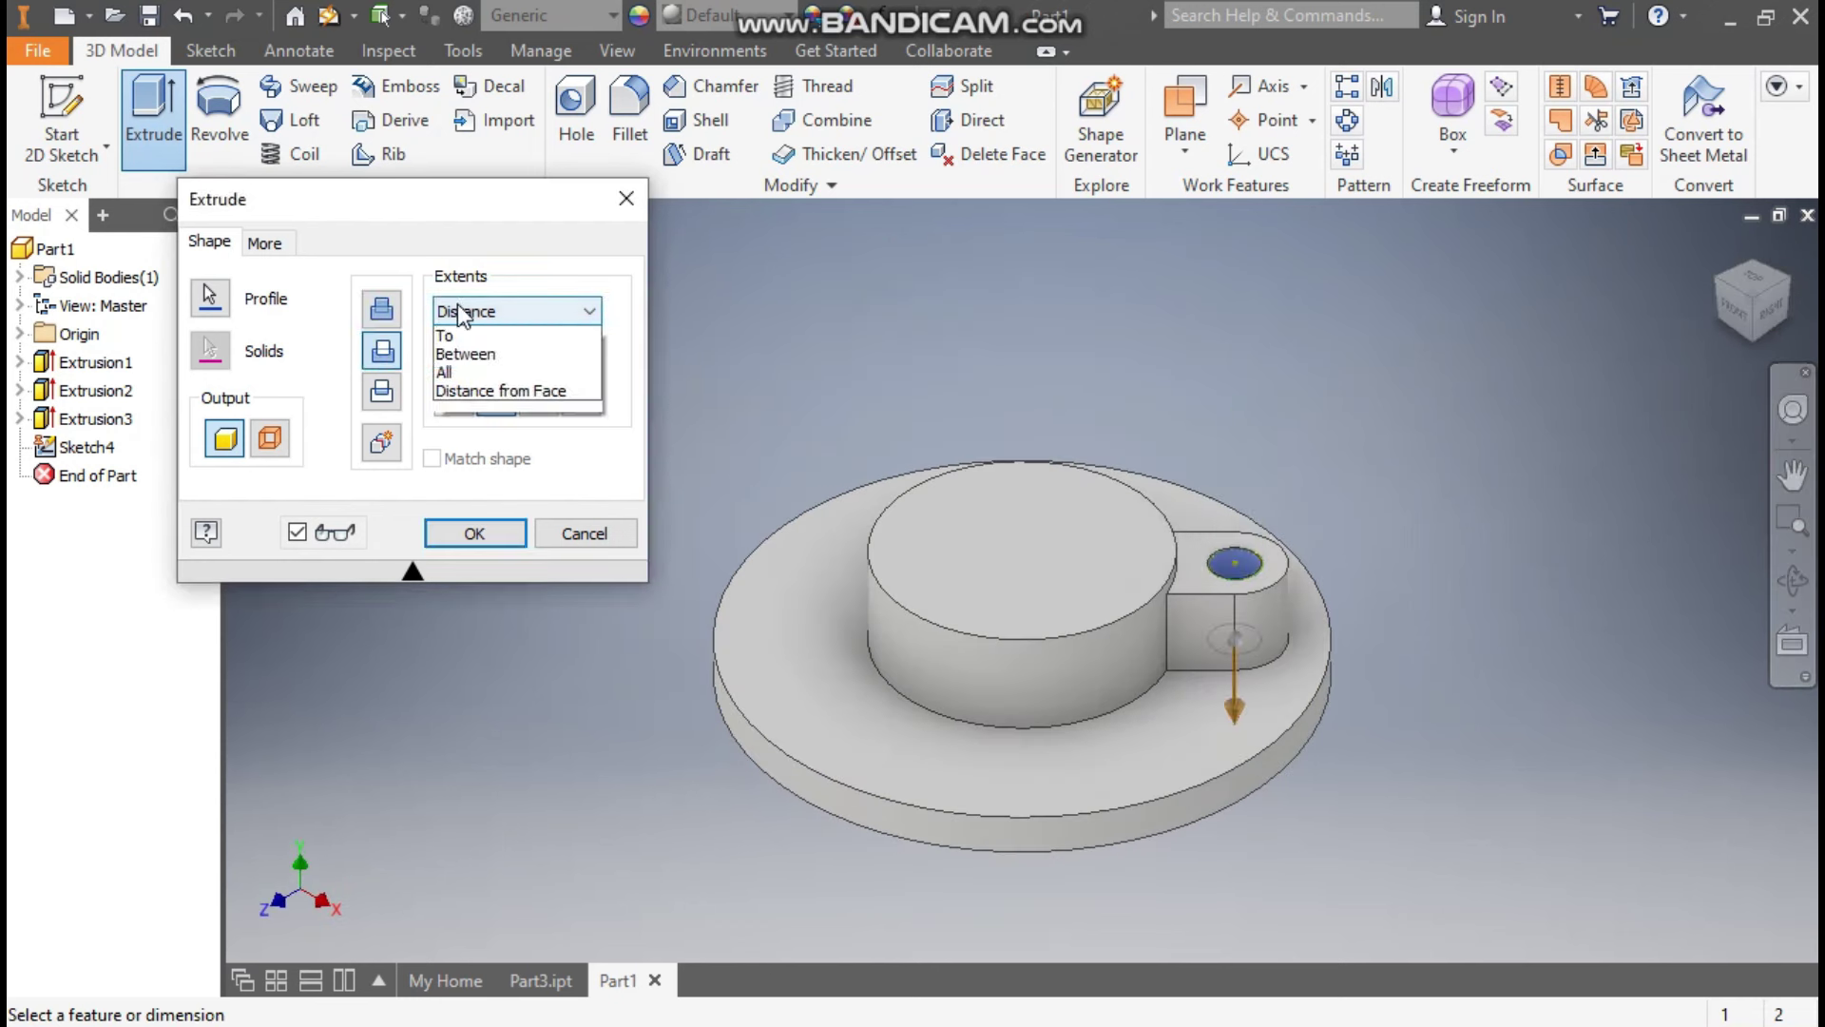
left_click(466, 413)
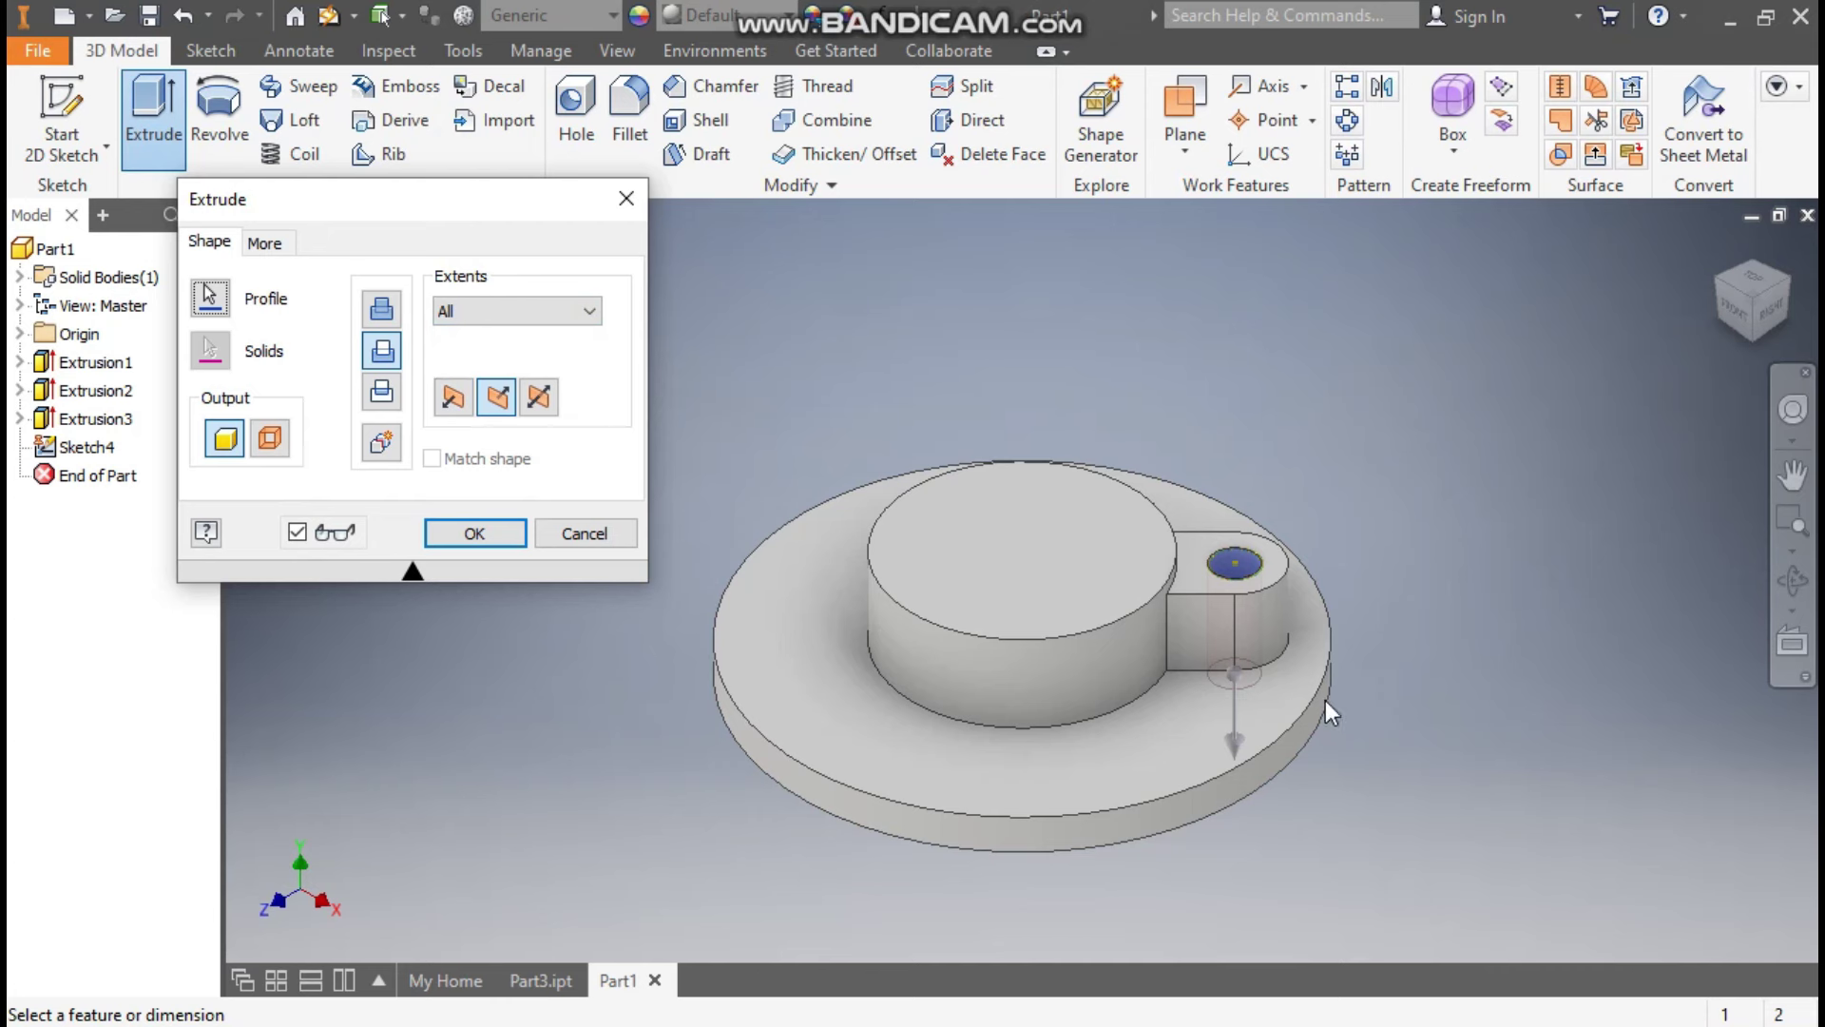
left_click(447, 534)
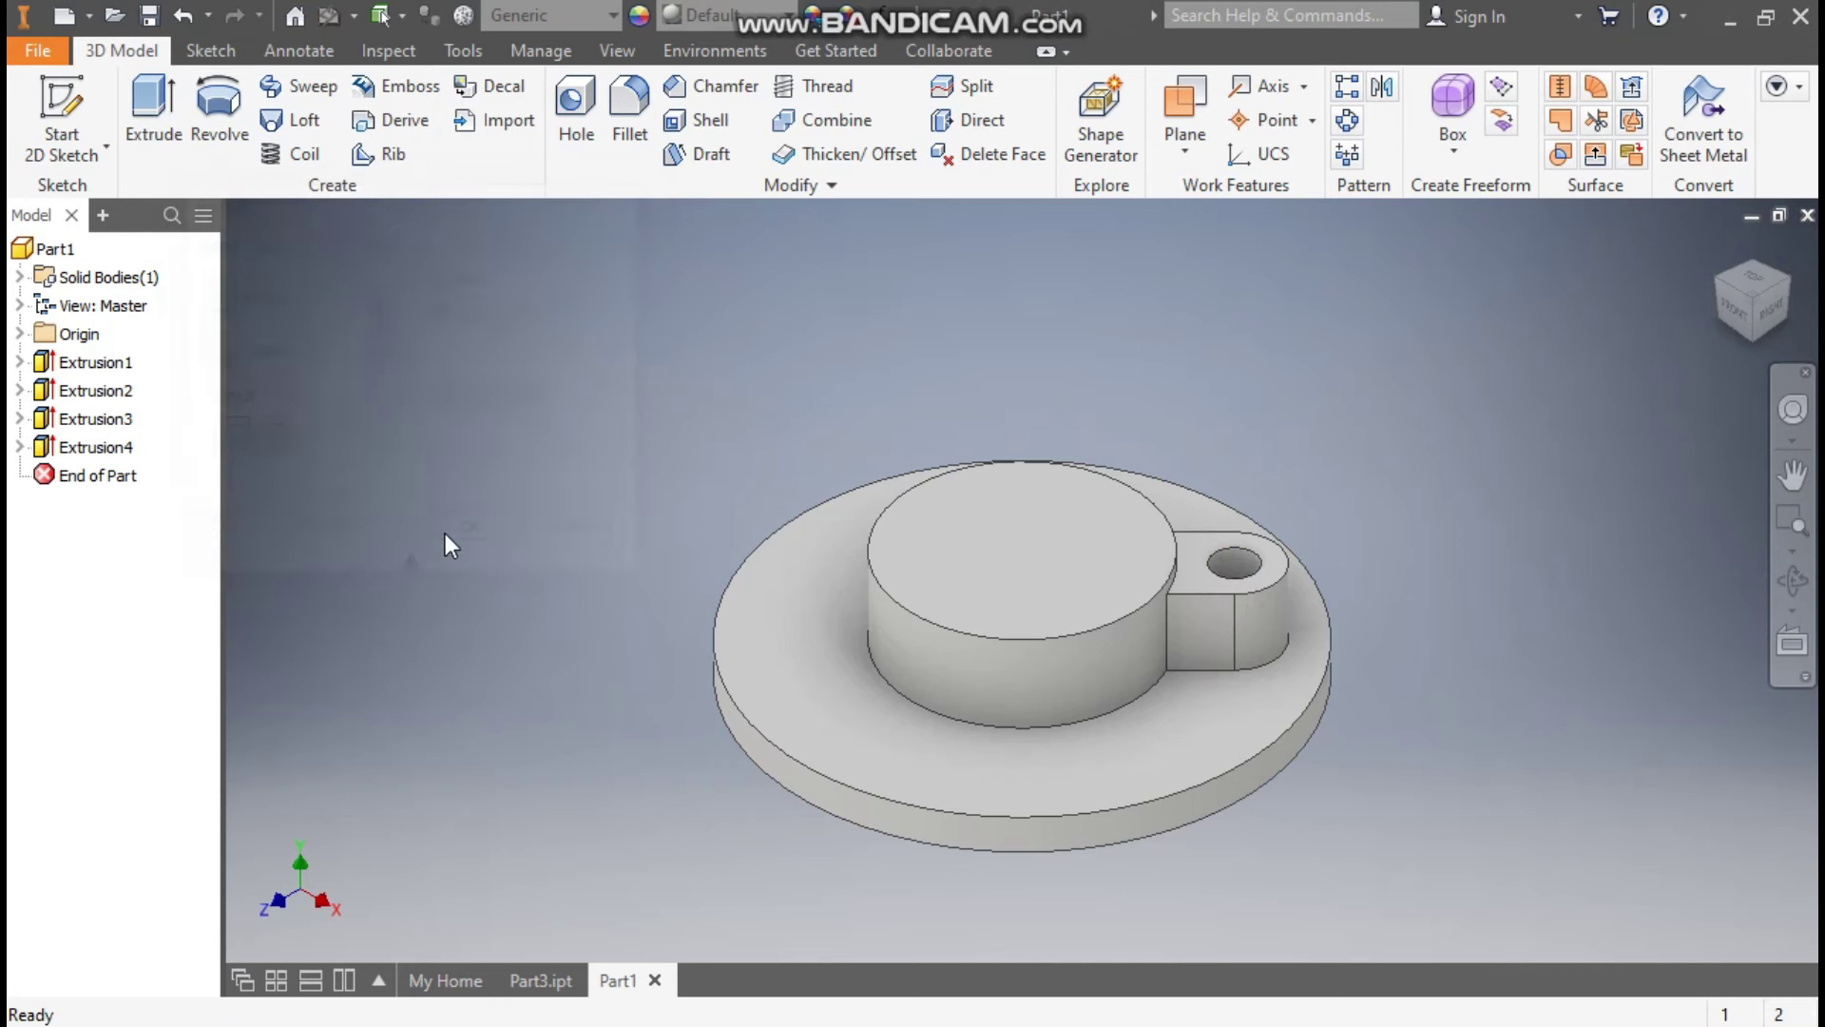
scroll(1236, 749, "up", 3)
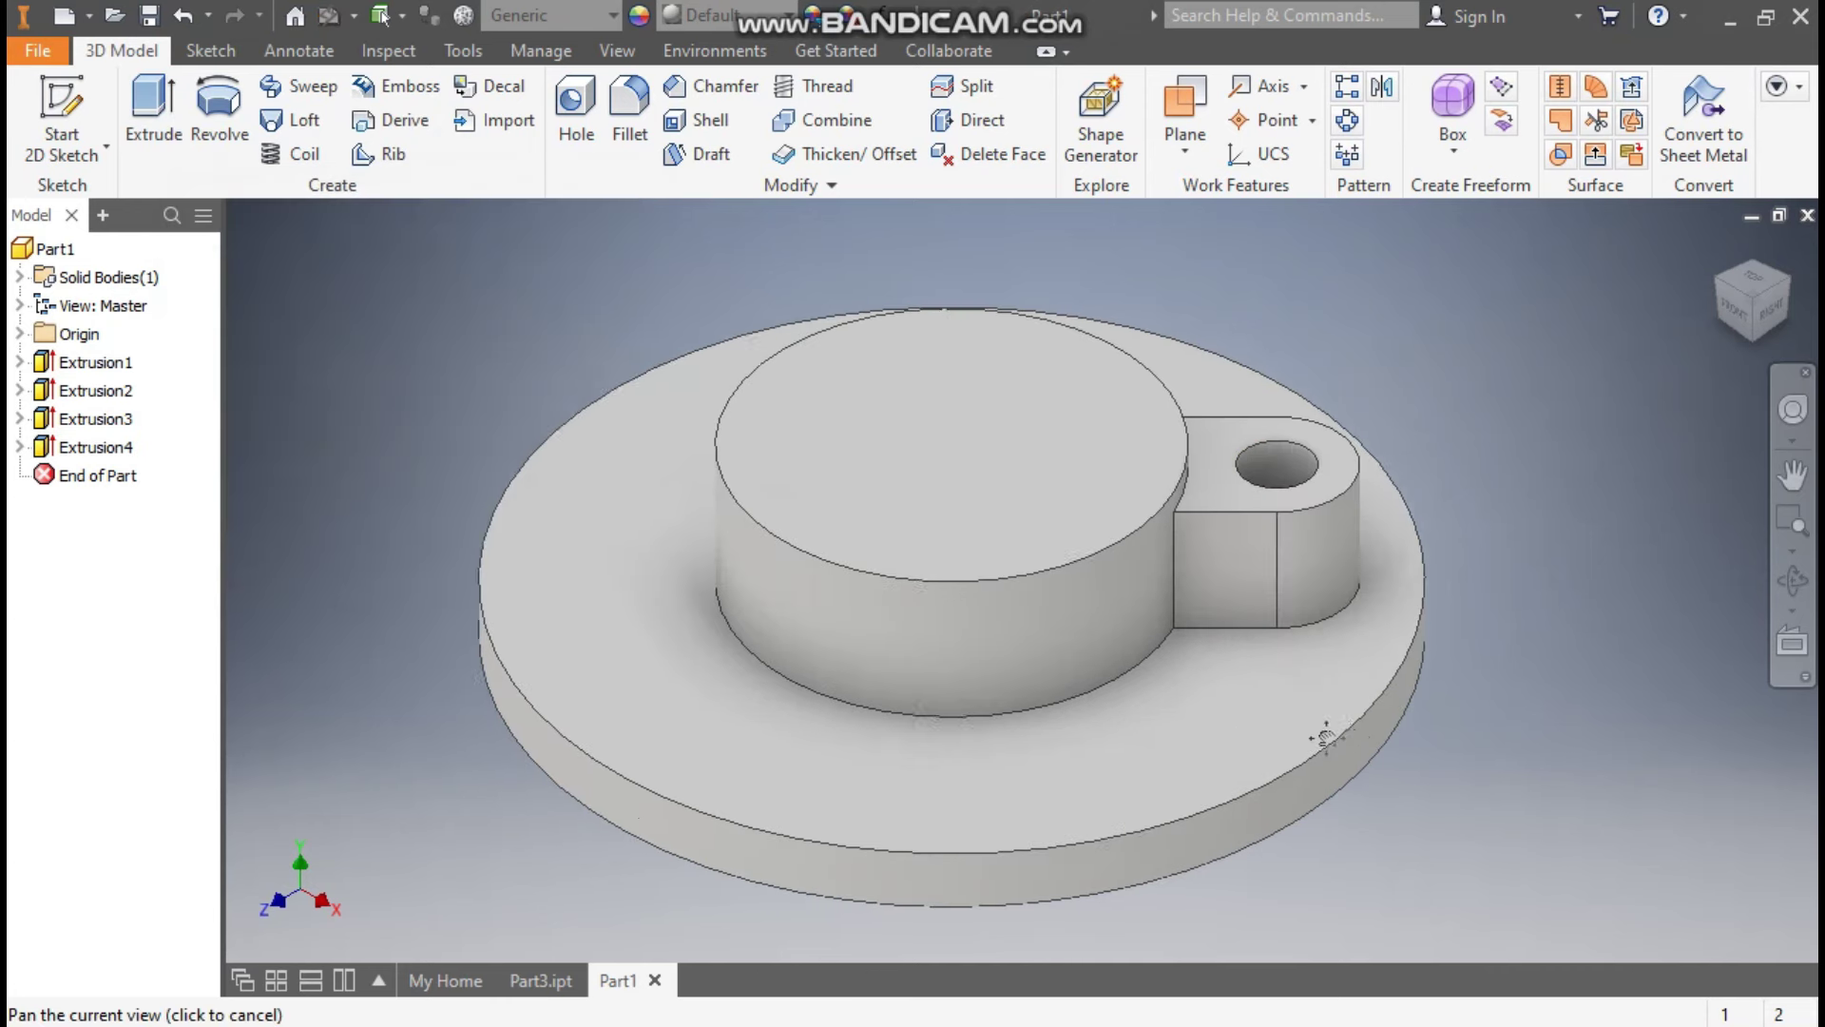
middle_click_drag(1278, 746, 1346, 740)
scroll(1345, 739, "down", 1)
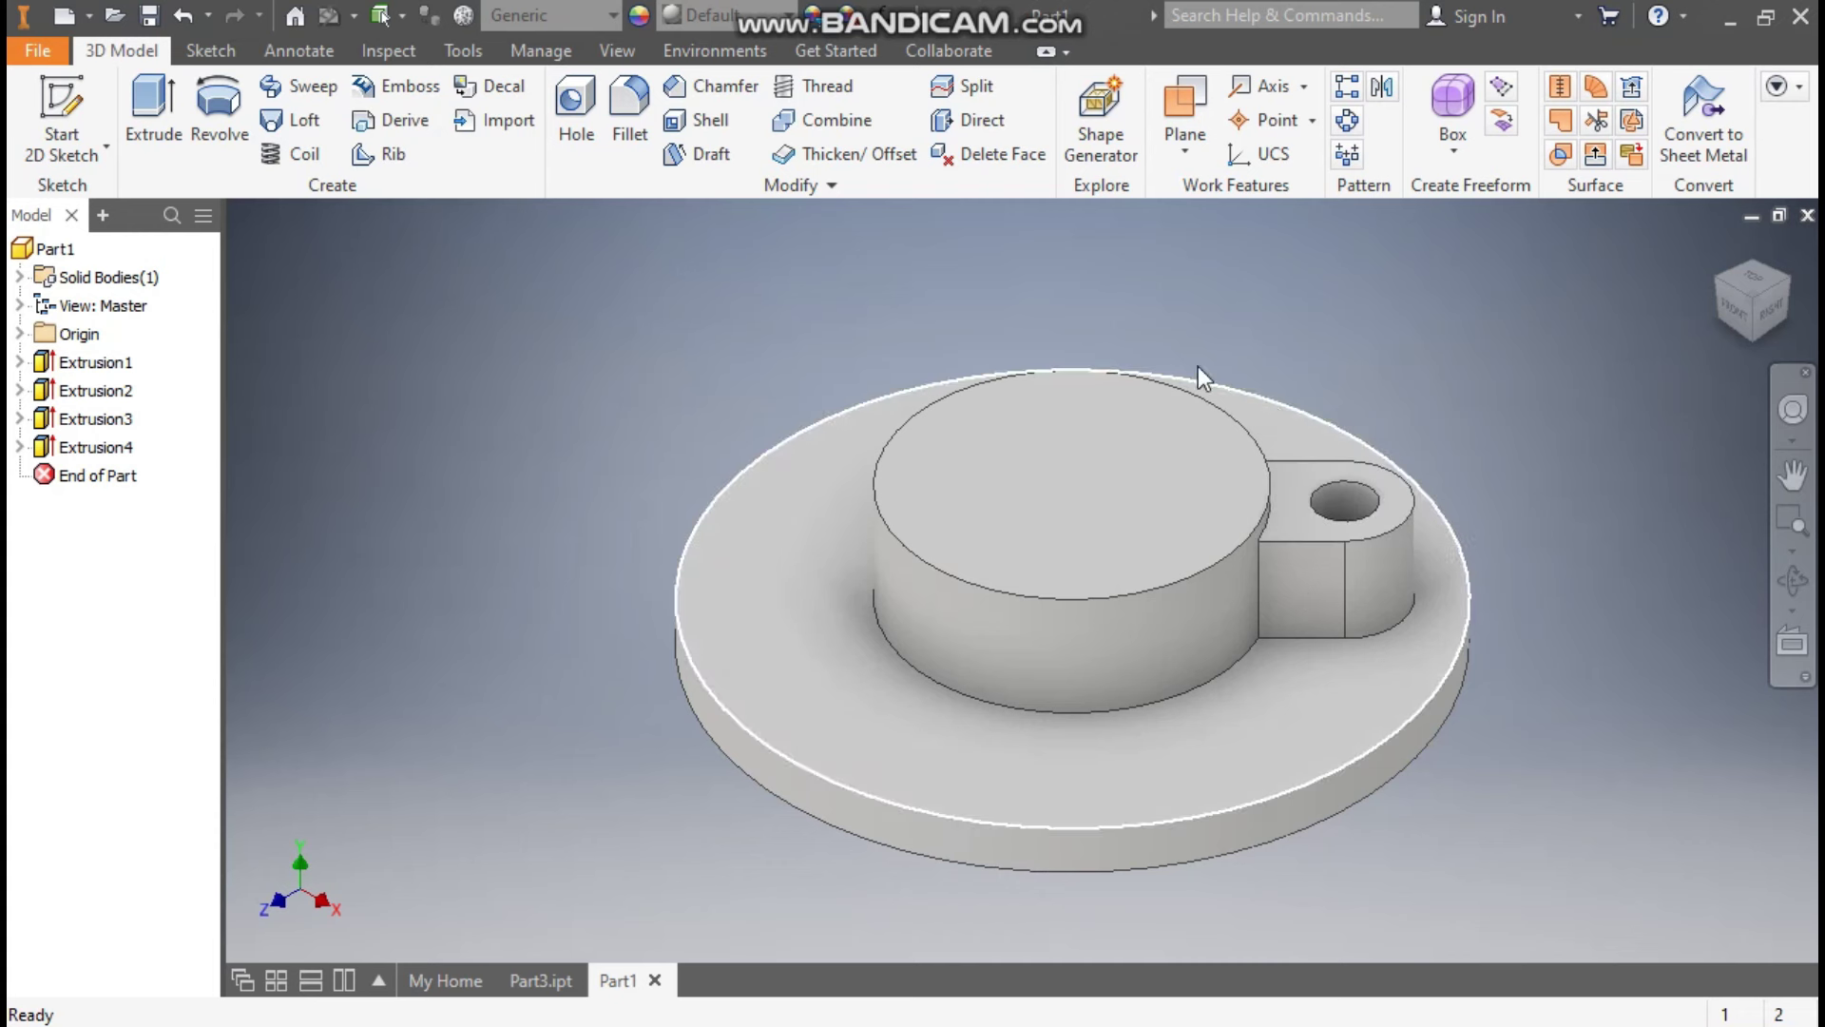
Circular-pattern the lug and its hole 4 times around the central boss axis.
left_click(1348, 121)
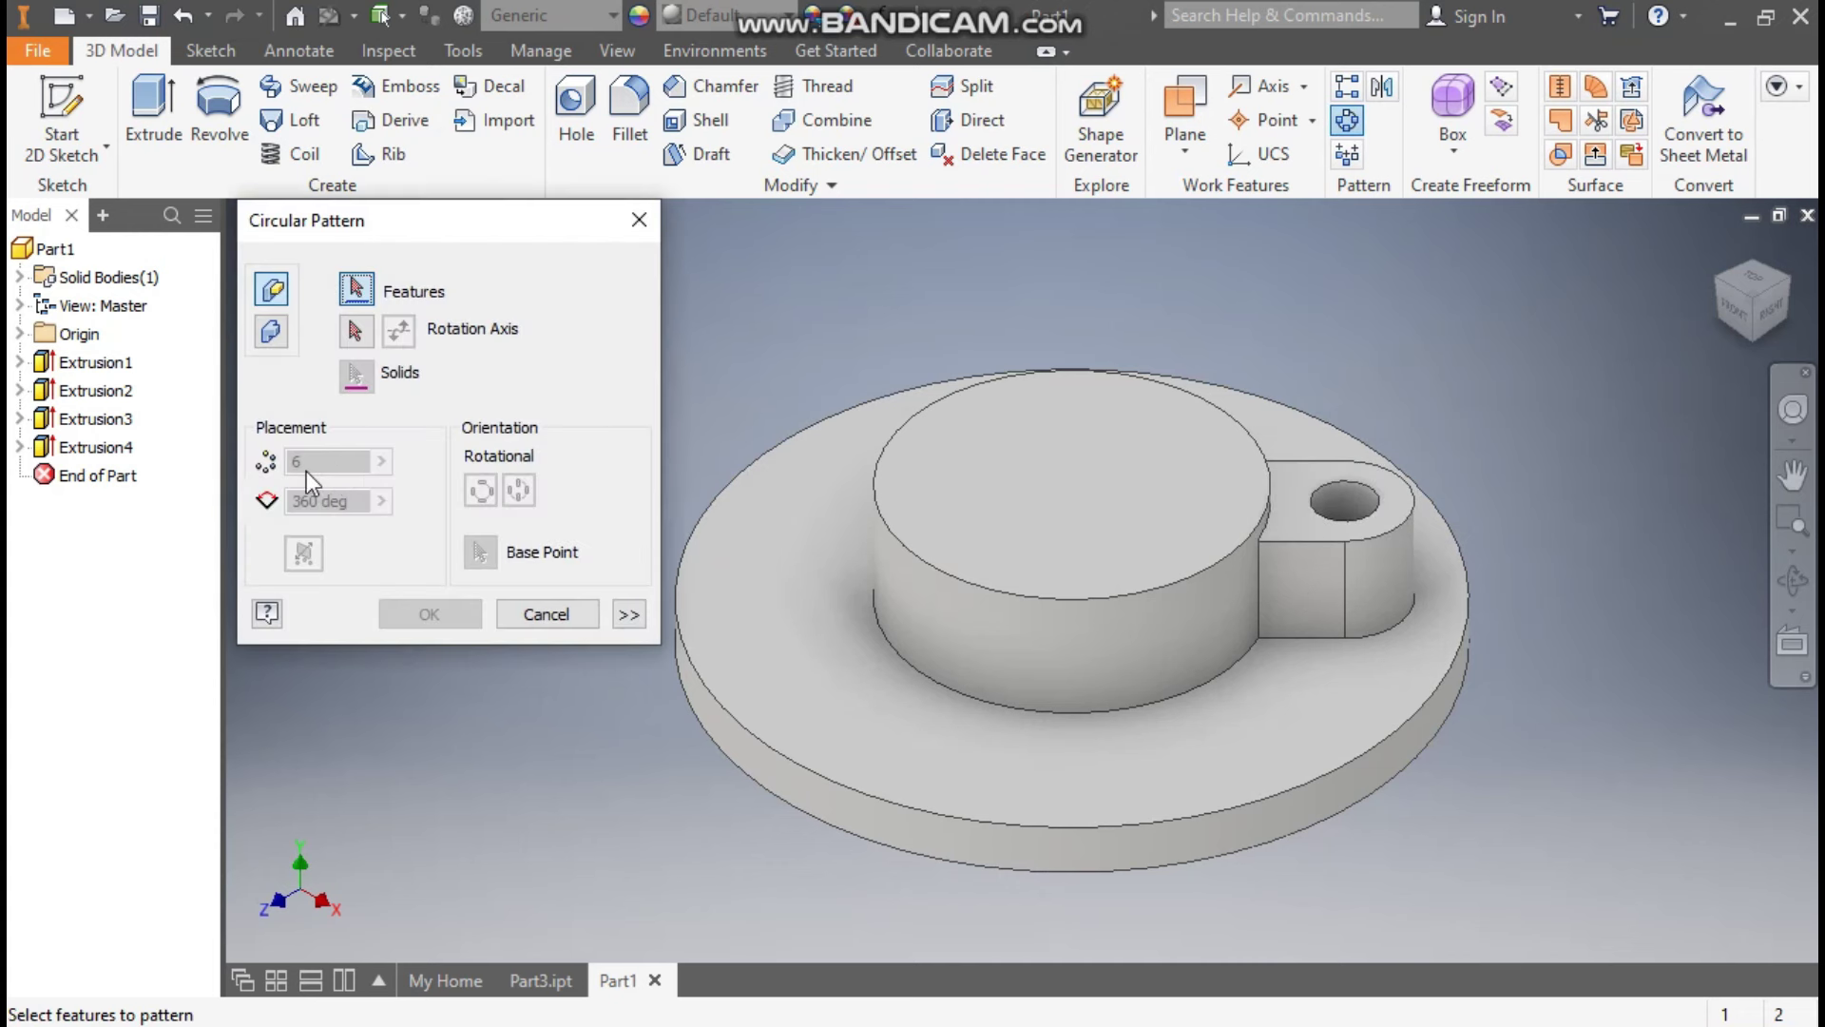
left_click(116, 421)
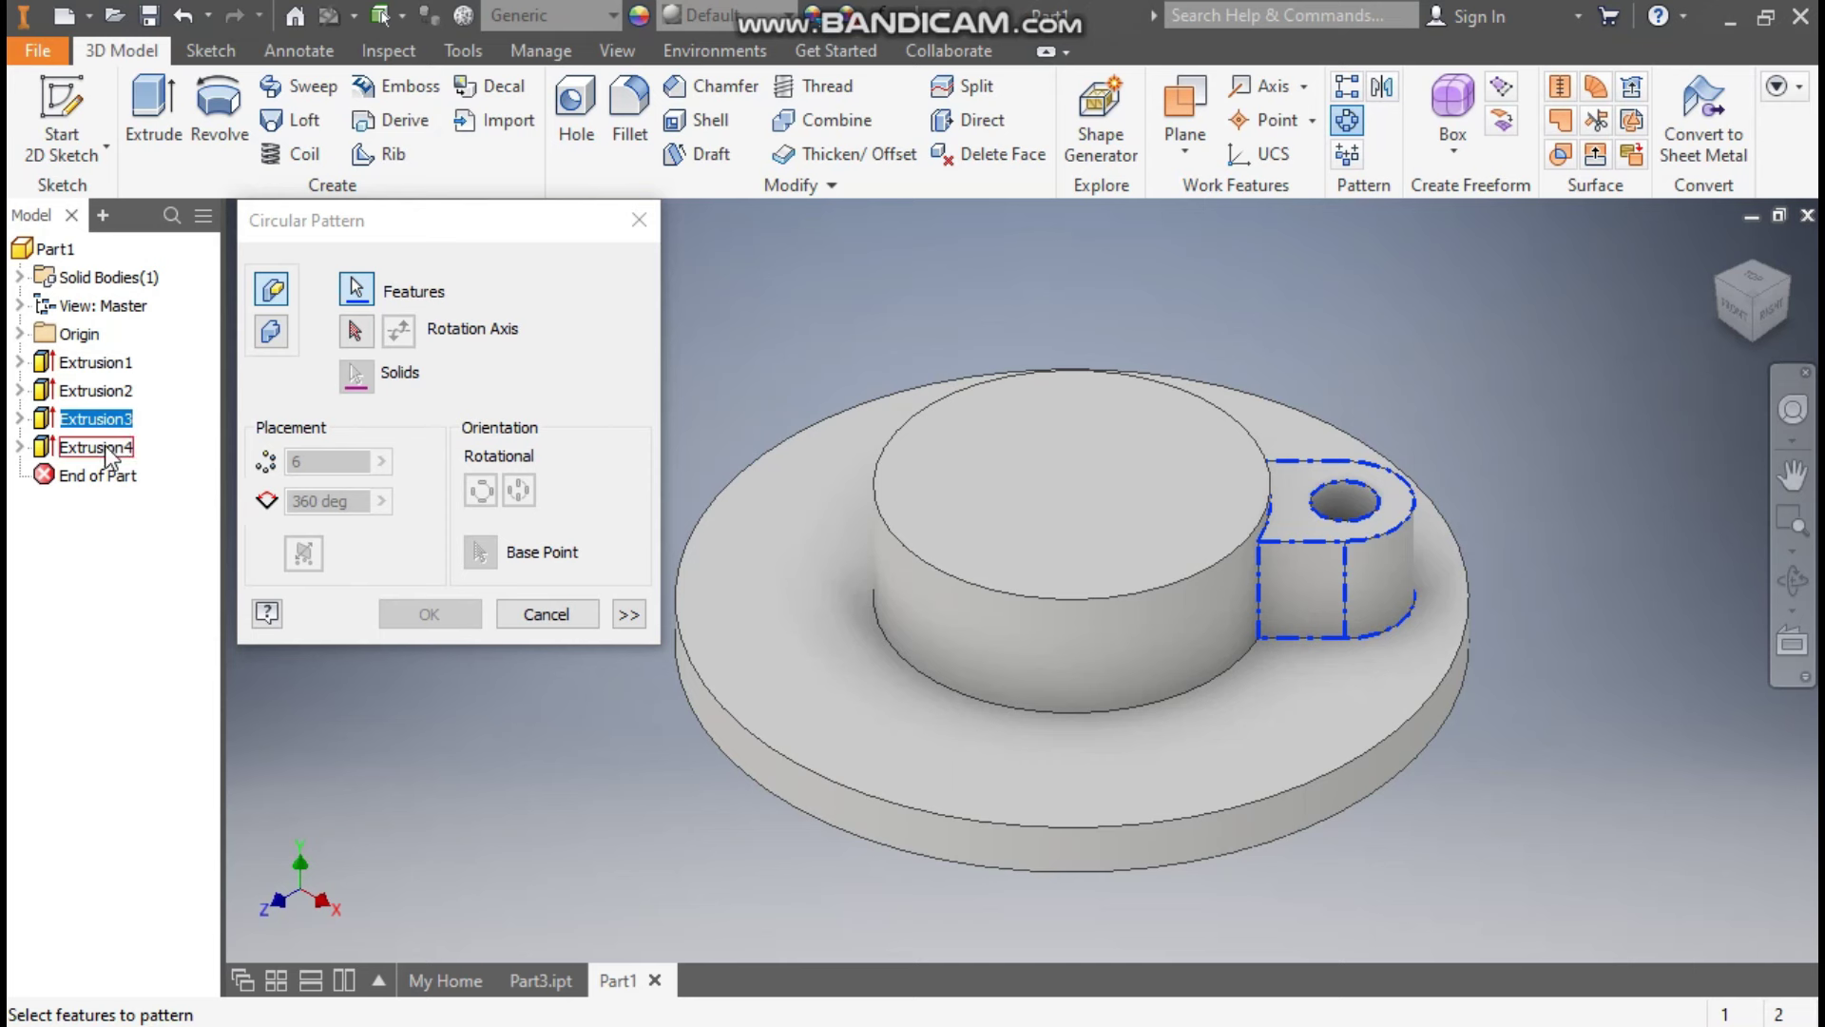
left_click(362, 338)
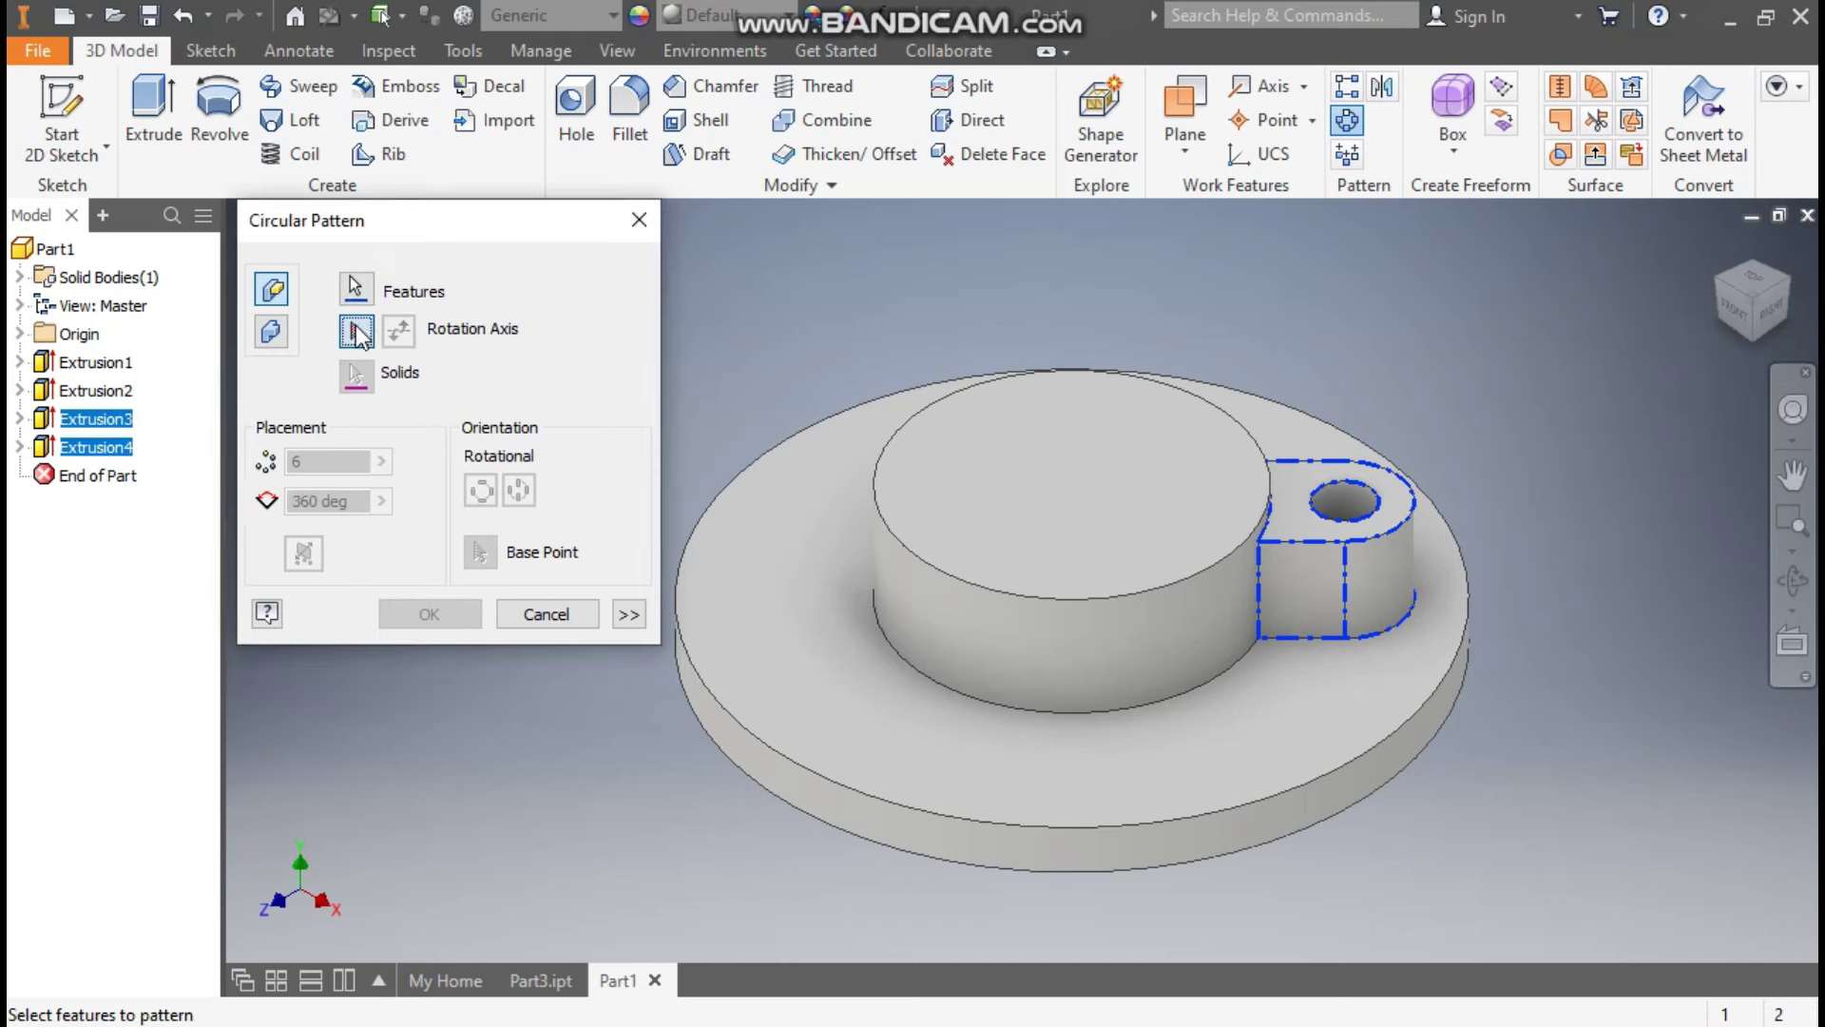
left_click(1029, 636)
type("4")
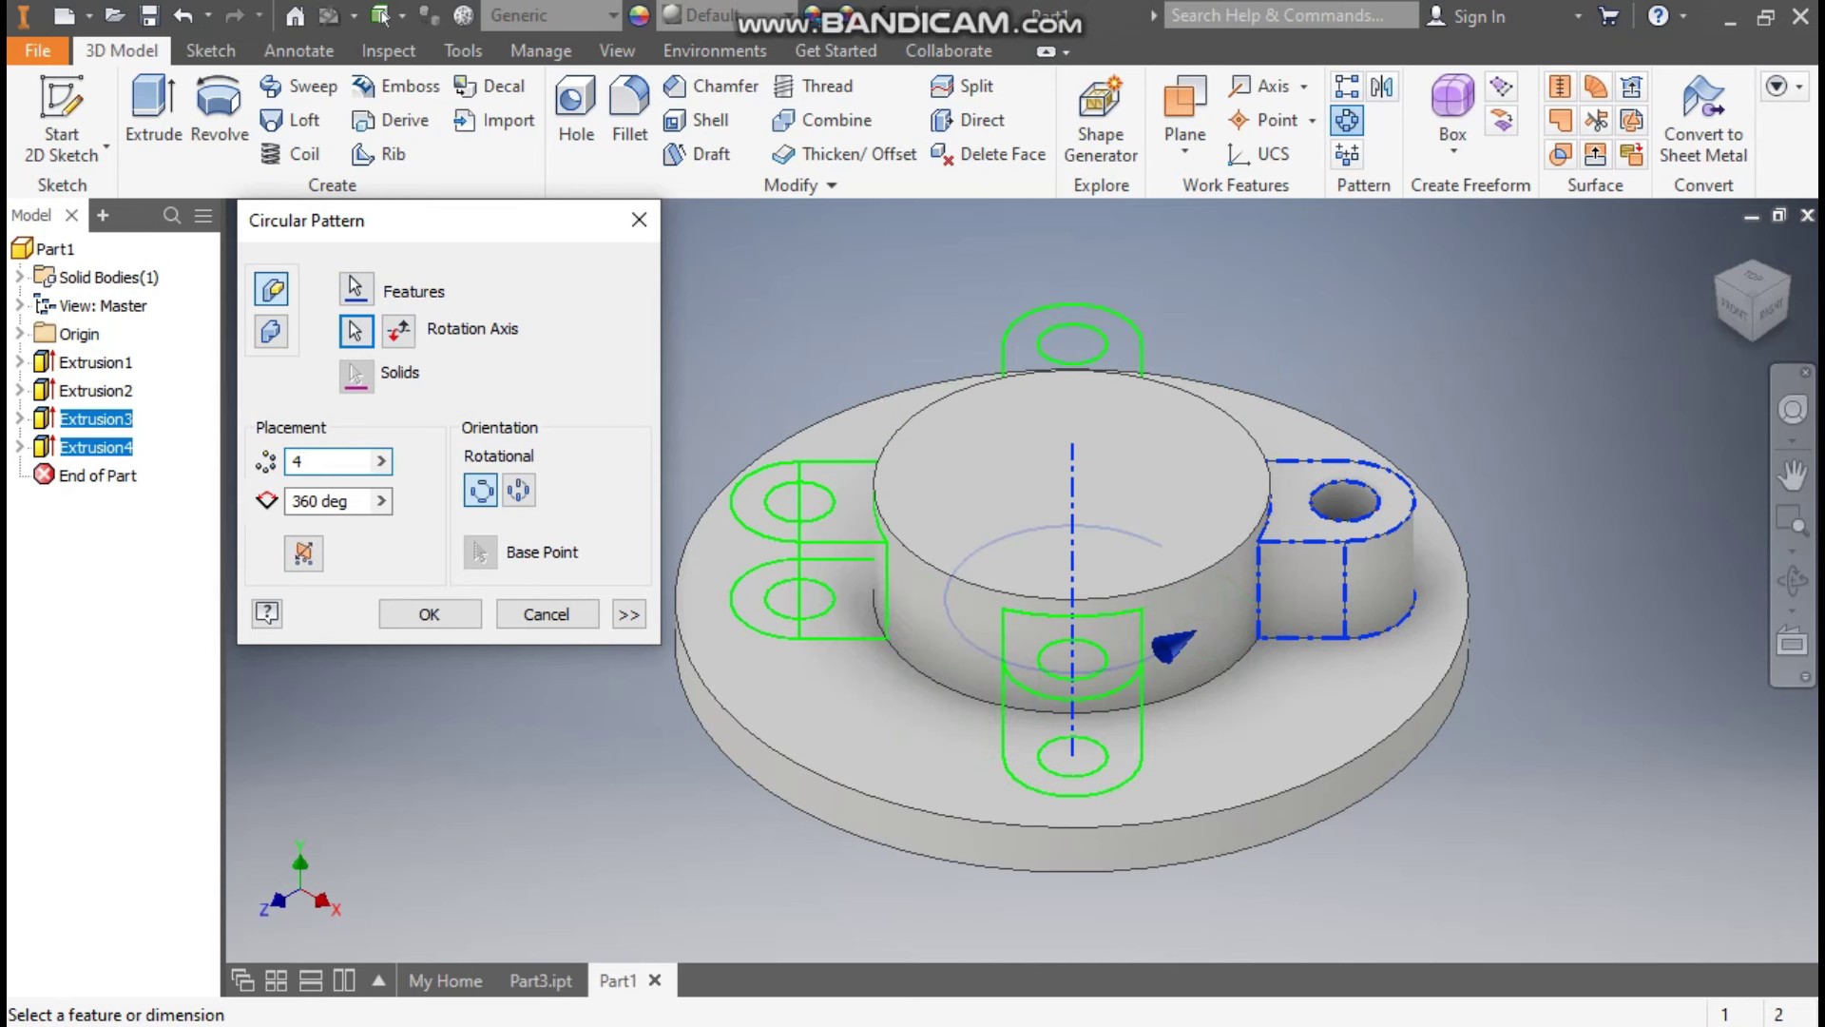
left_click(429, 613)
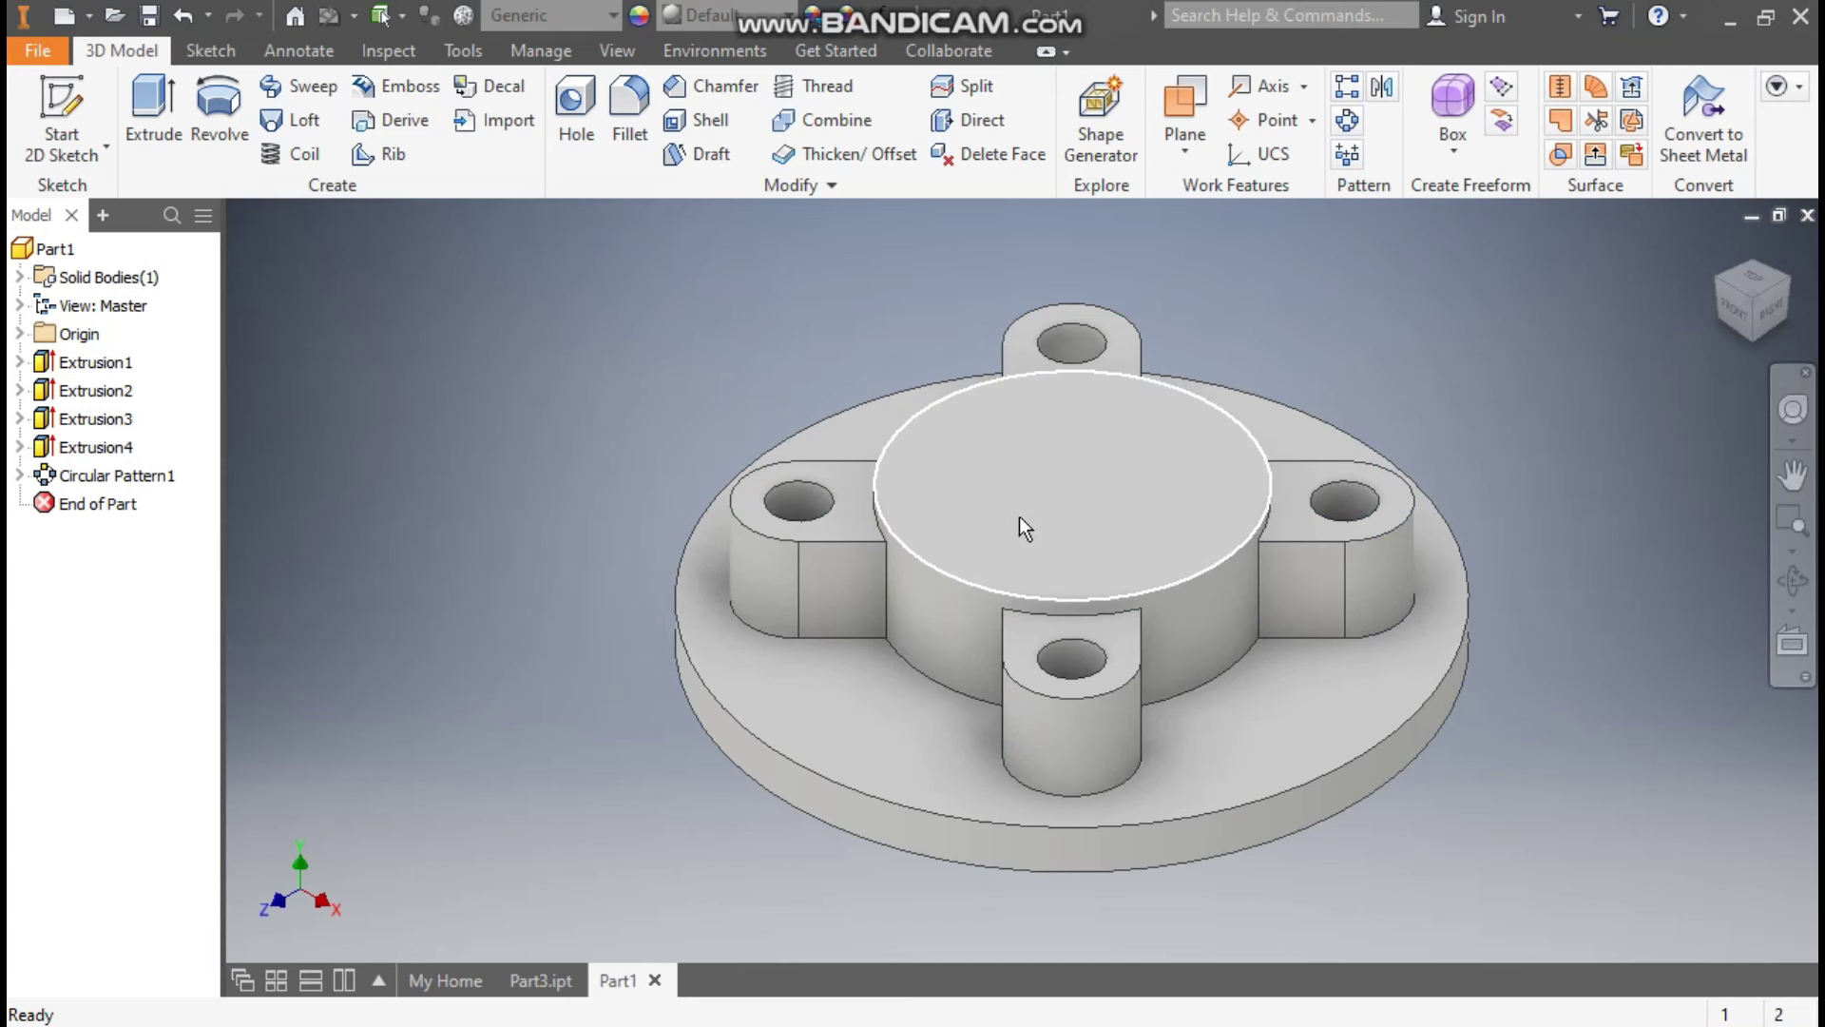
left_click(19, 334)
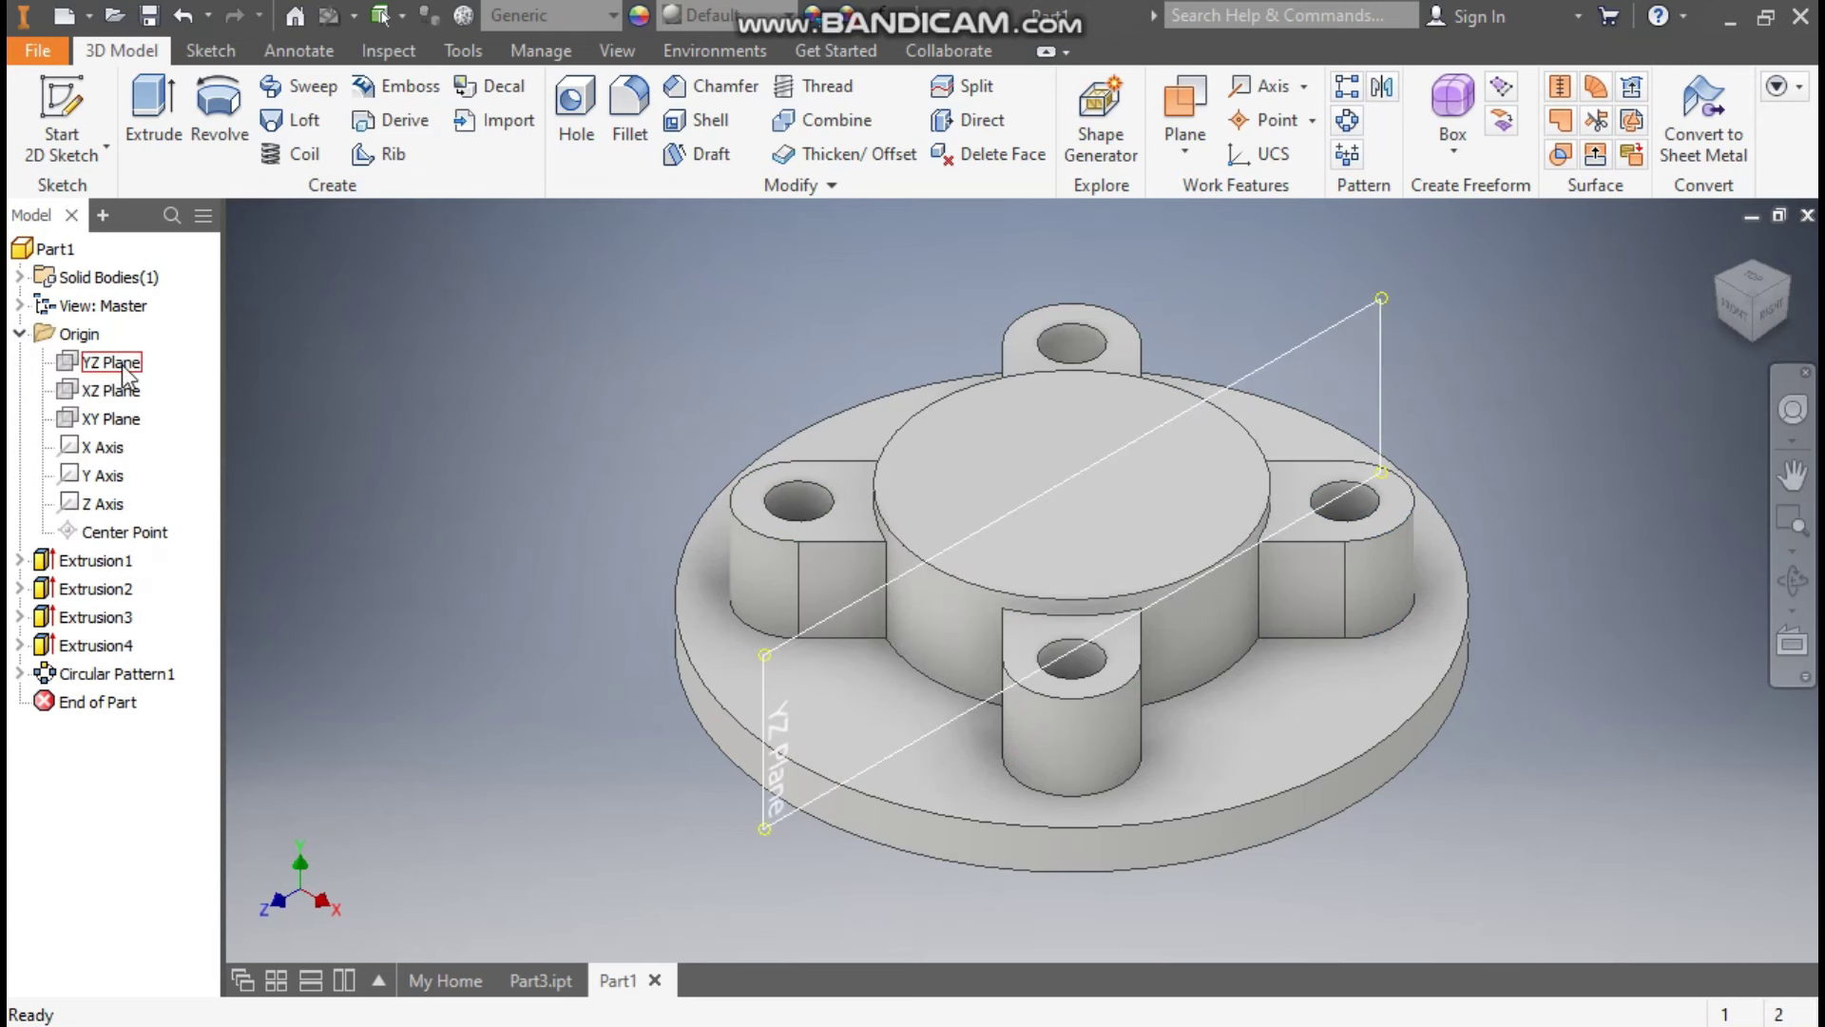
Start Sketch5 on the XY Plane and switch the visual style to Wireframe.
left_click(114, 420)
key("s")
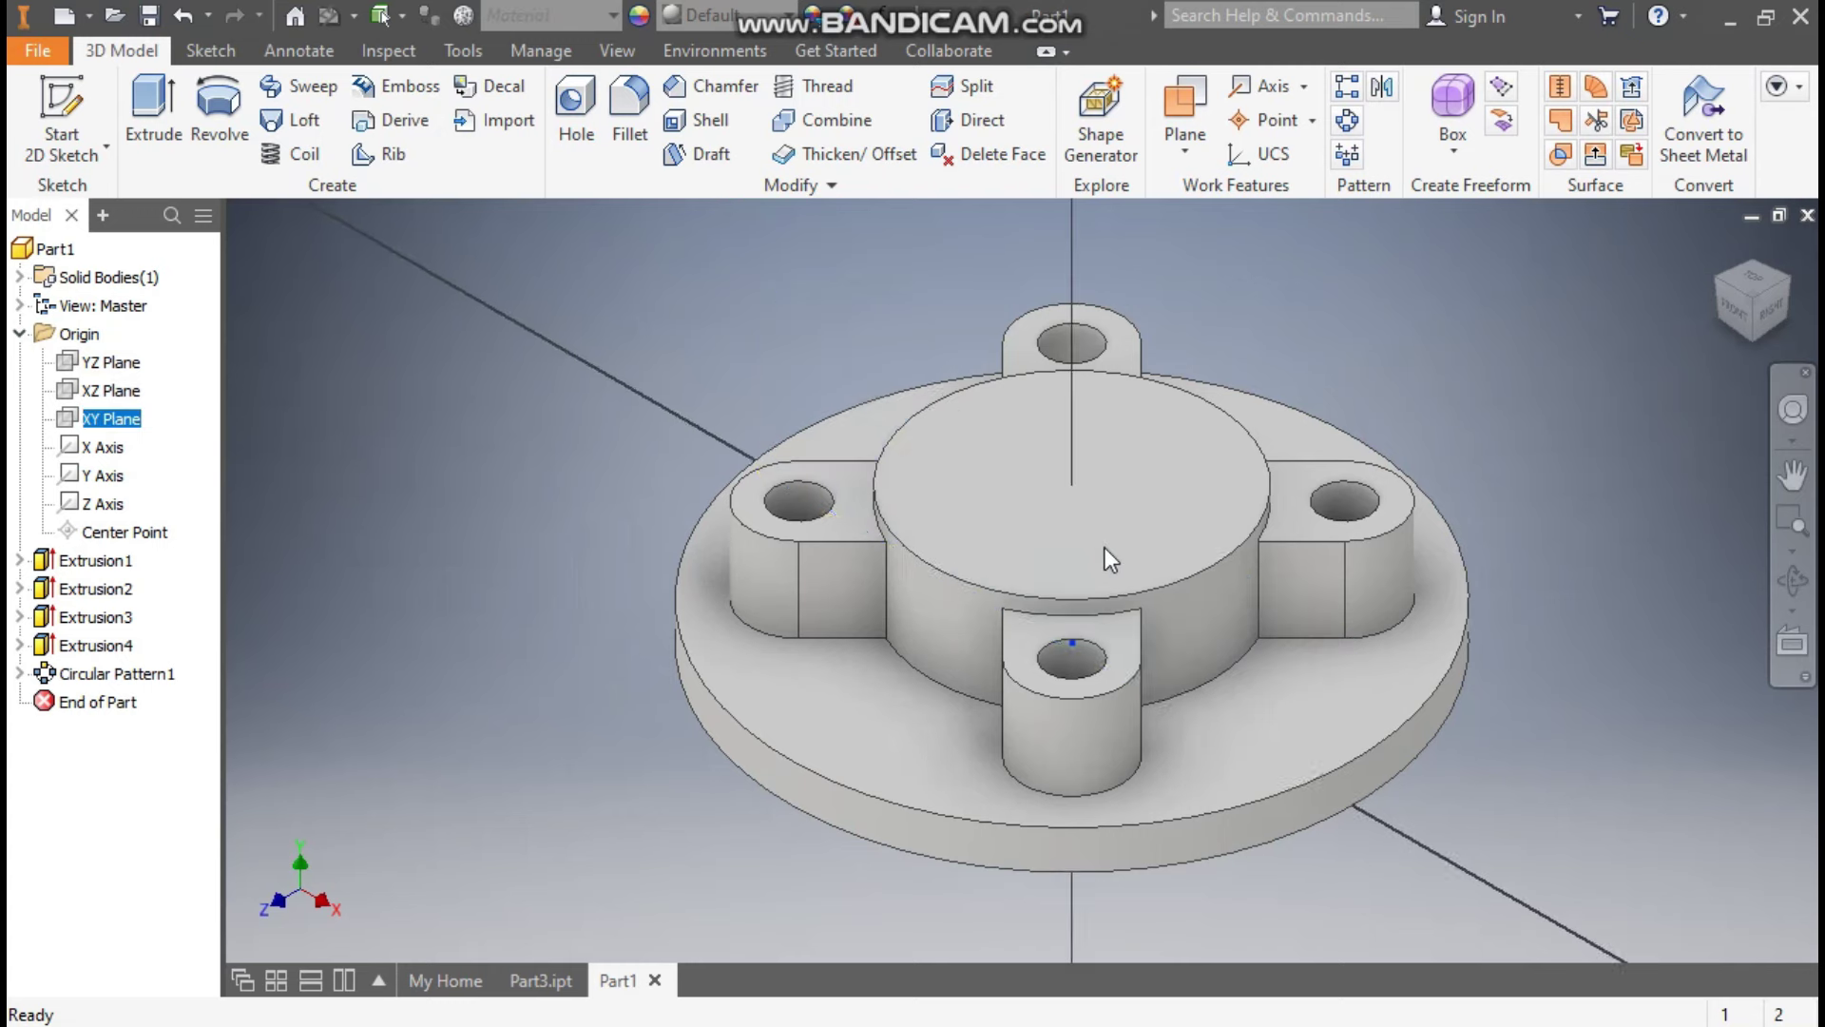
left_click(612, 57)
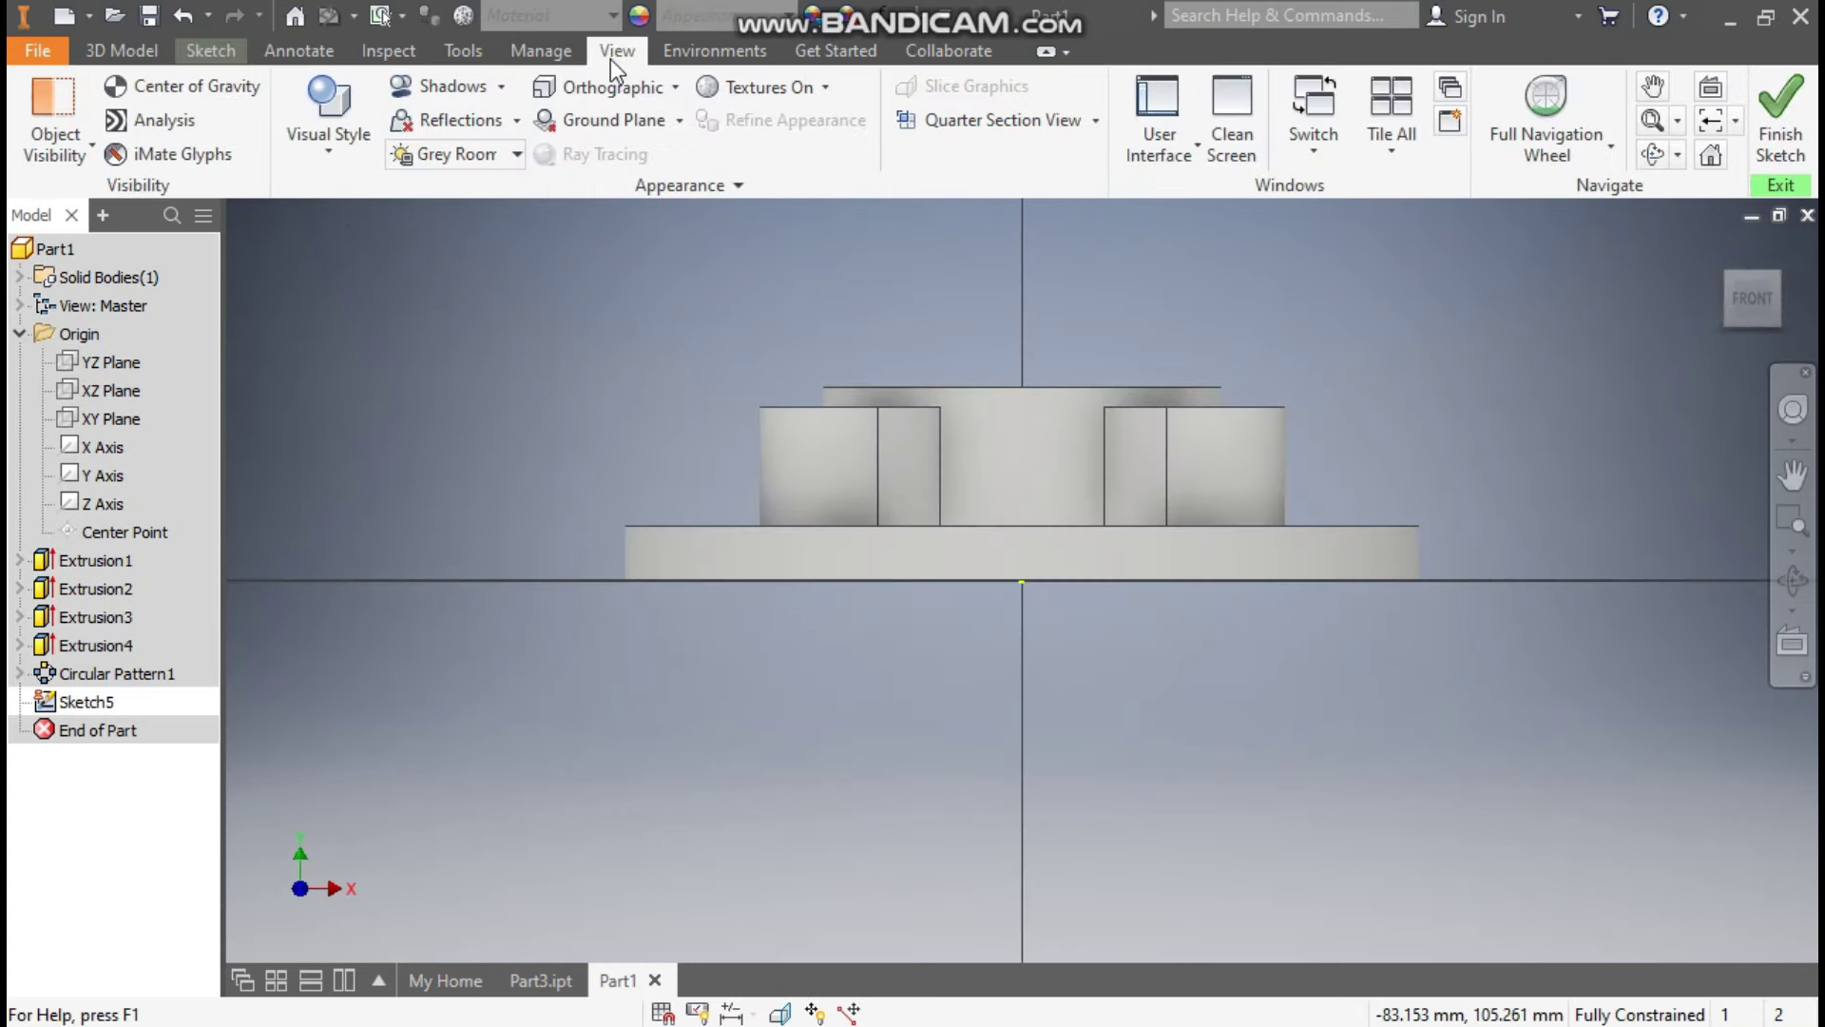
left_click(338, 167)
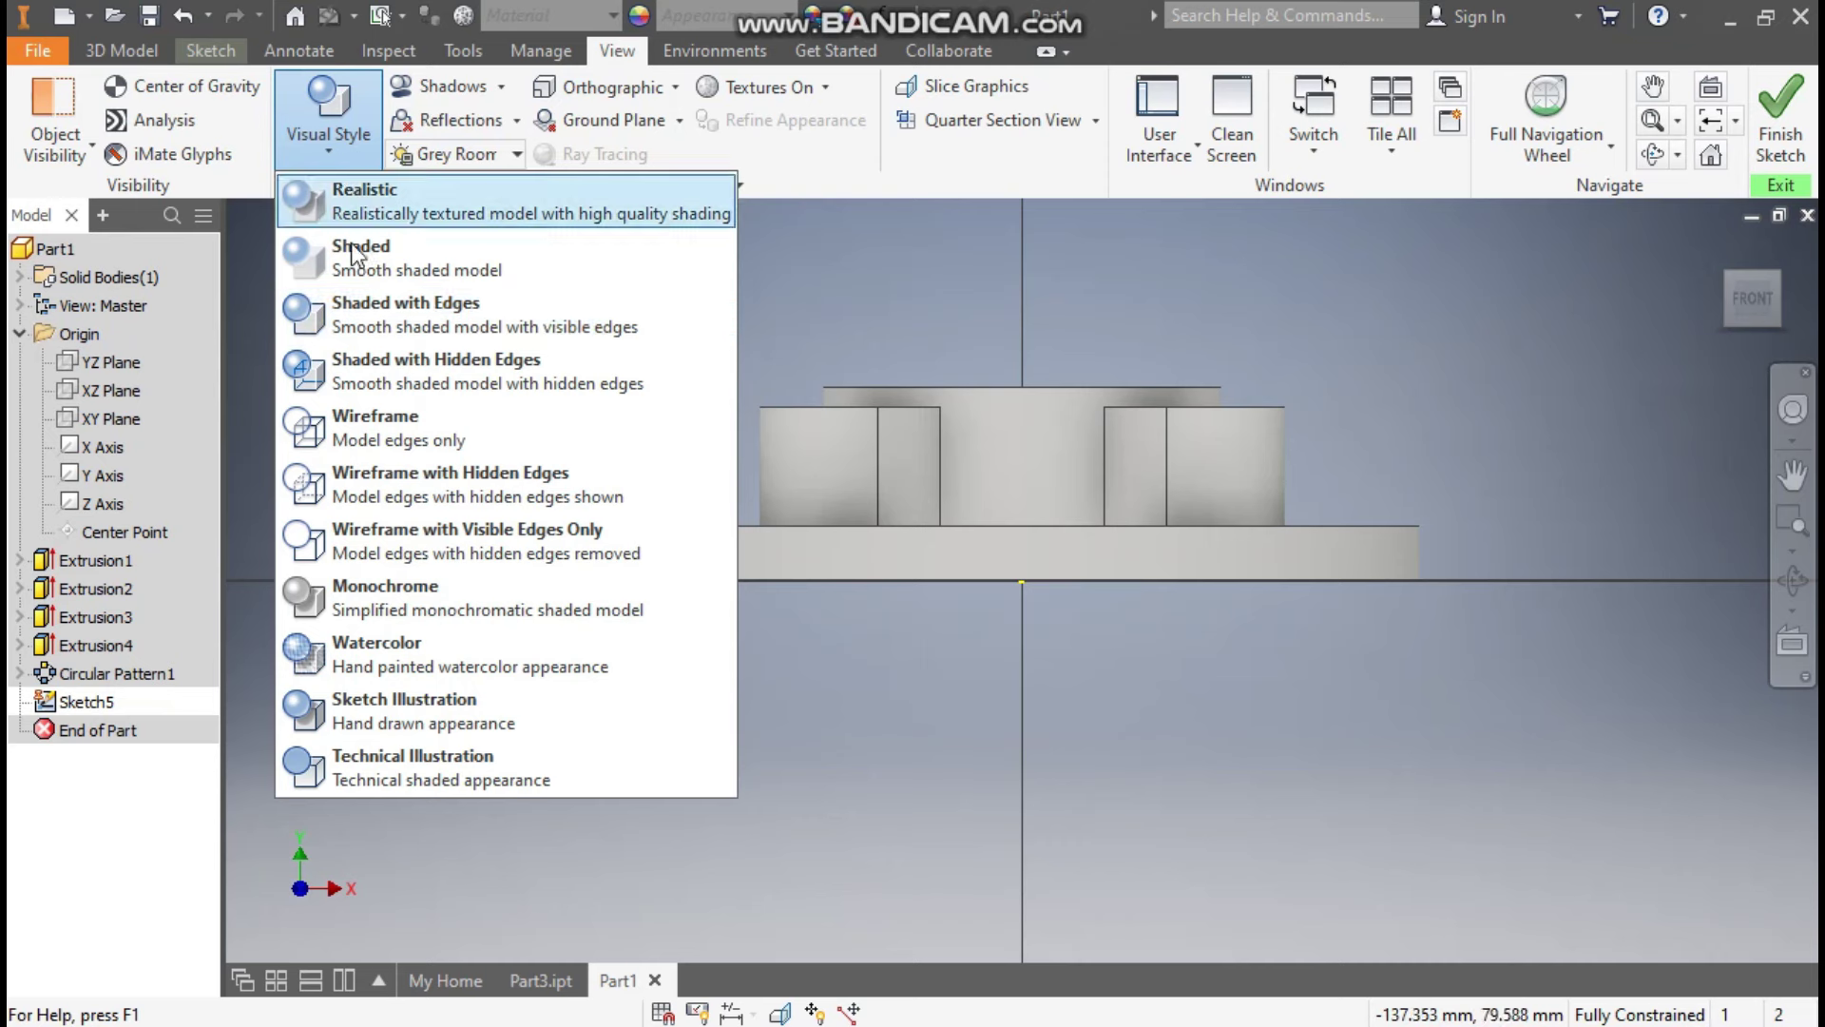
left_click(362, 419)
scroll(1034, 442, "down", 3)
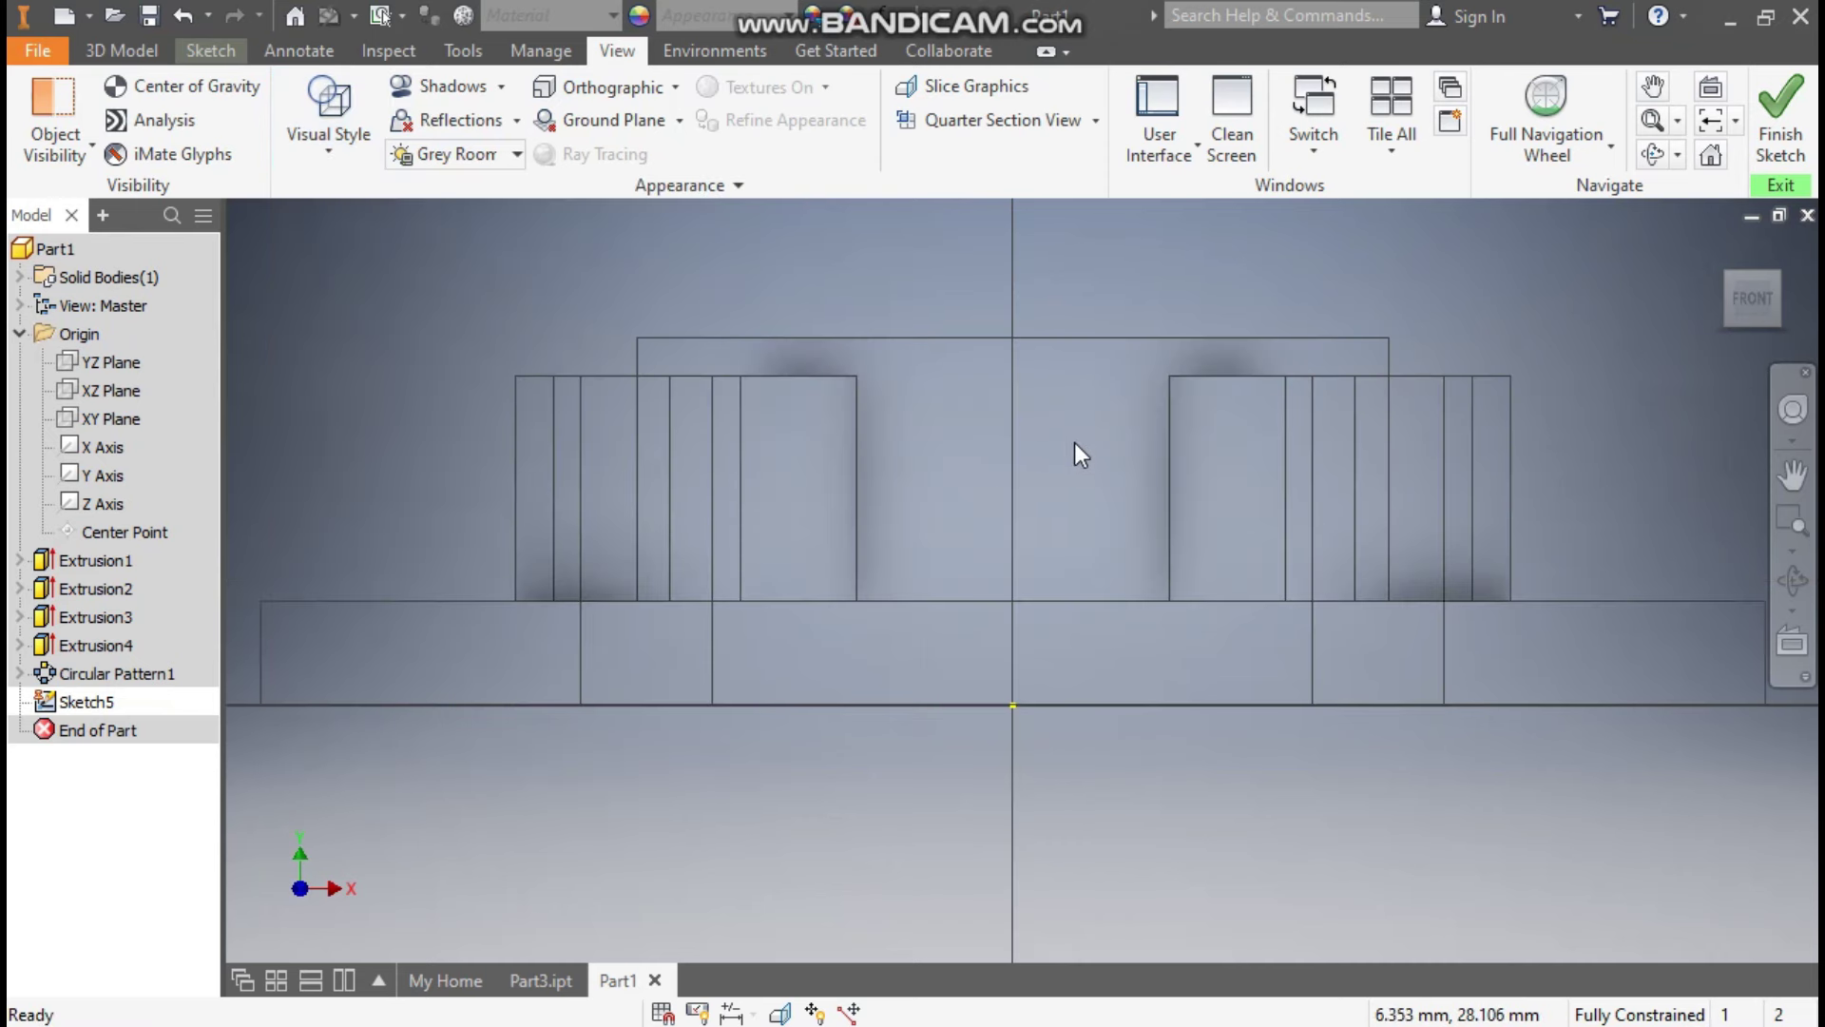
middle_click_drag(1074, 443, 949, 519)
Draw lines from the origin up to the top edge, across it, then stepping down to the base.
left_click(228, 57)
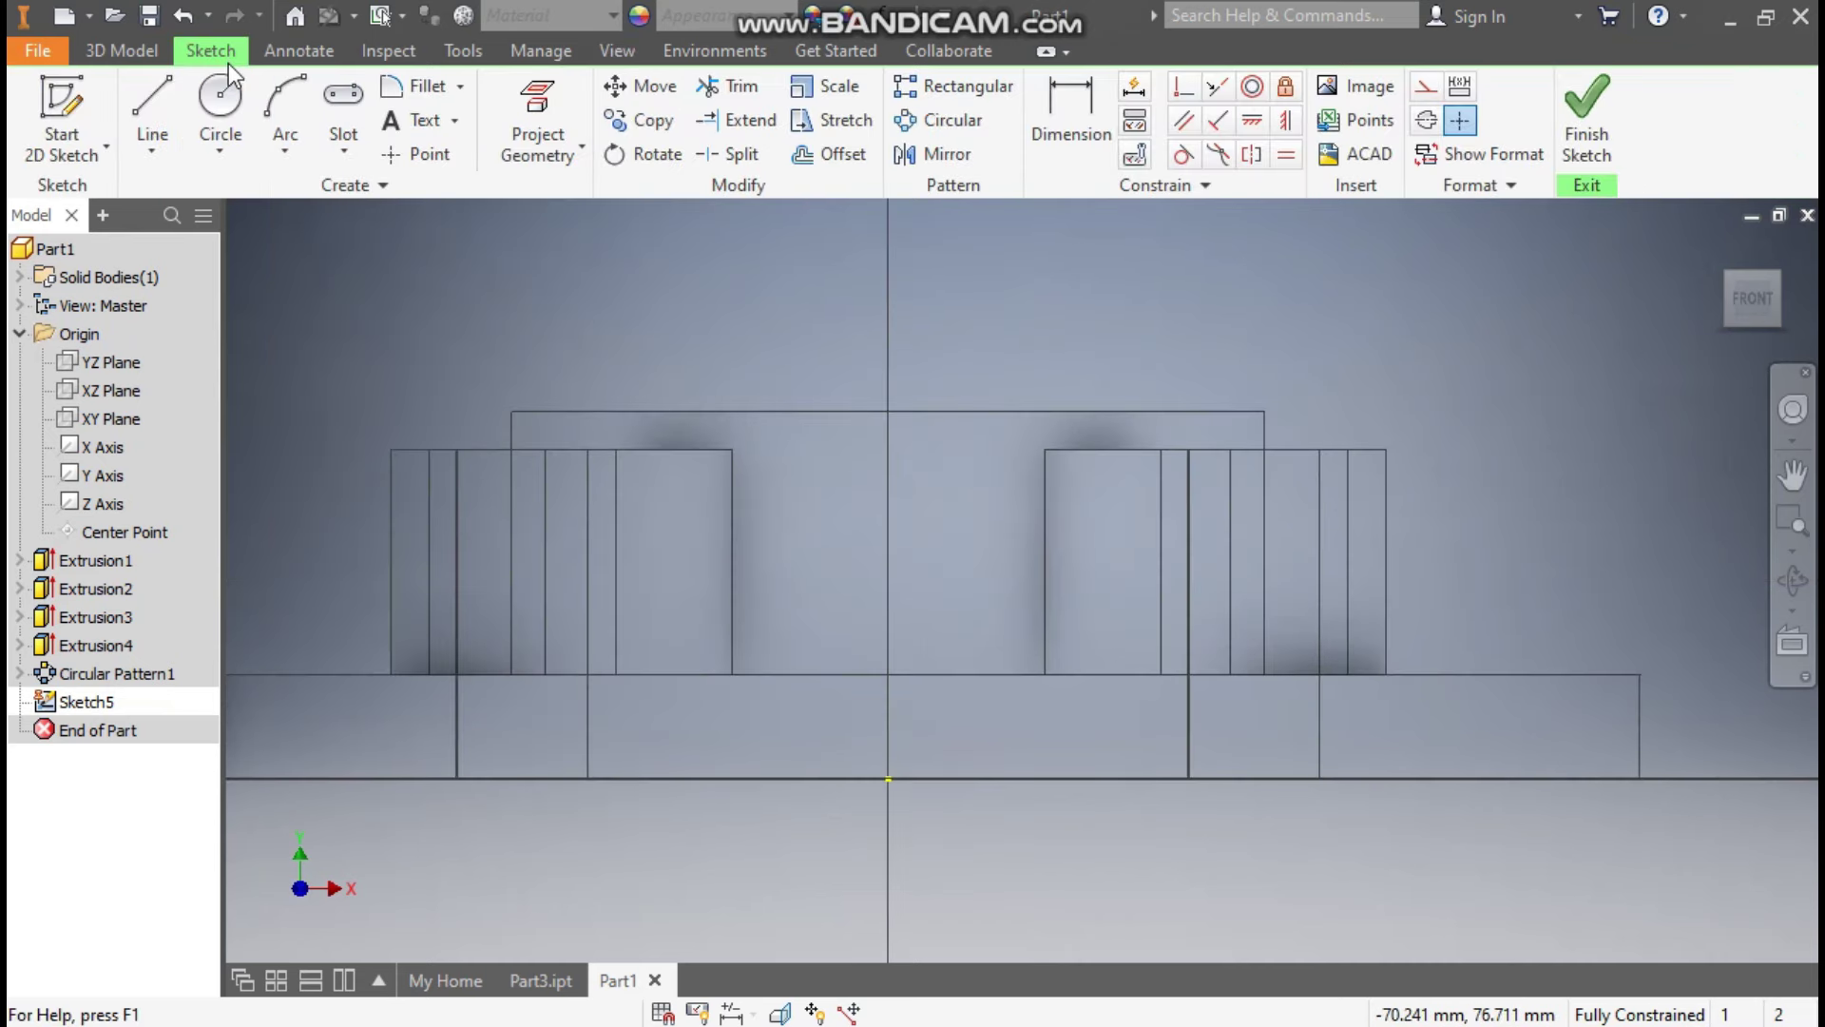
left_click(150, 93)
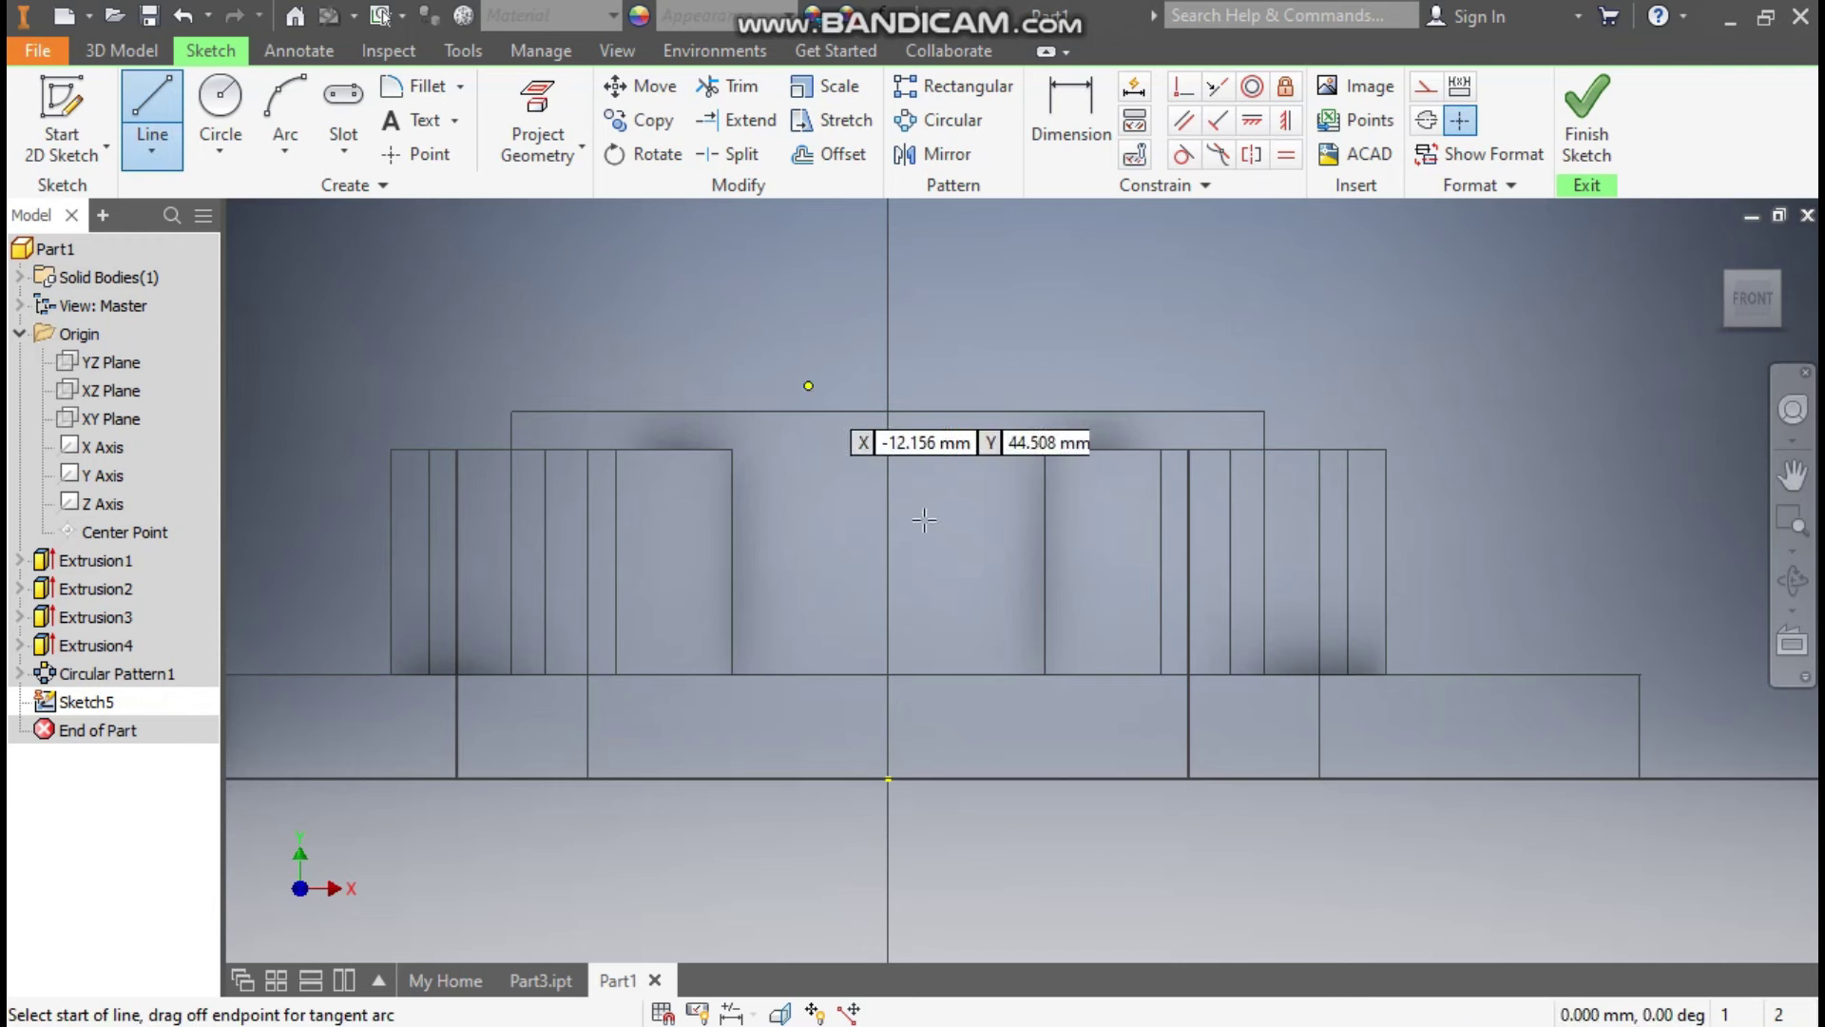
left_click(889, 777)
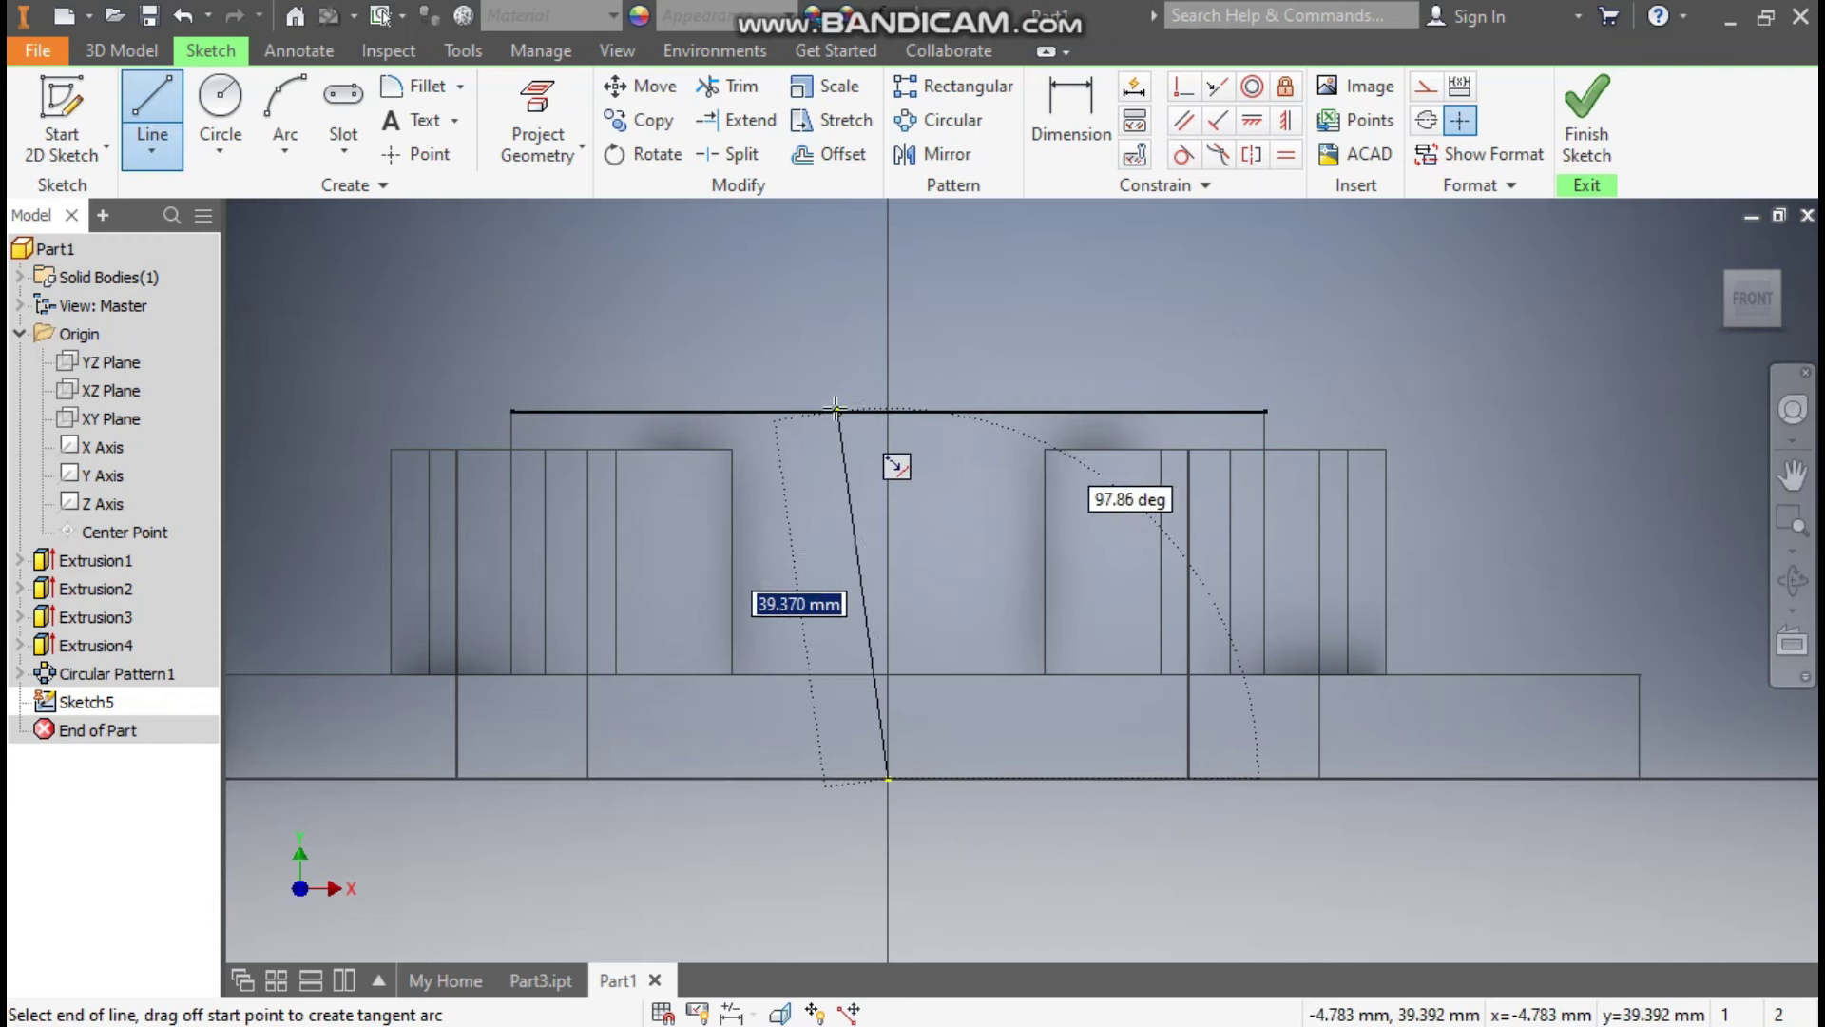
left_click(887, 411)
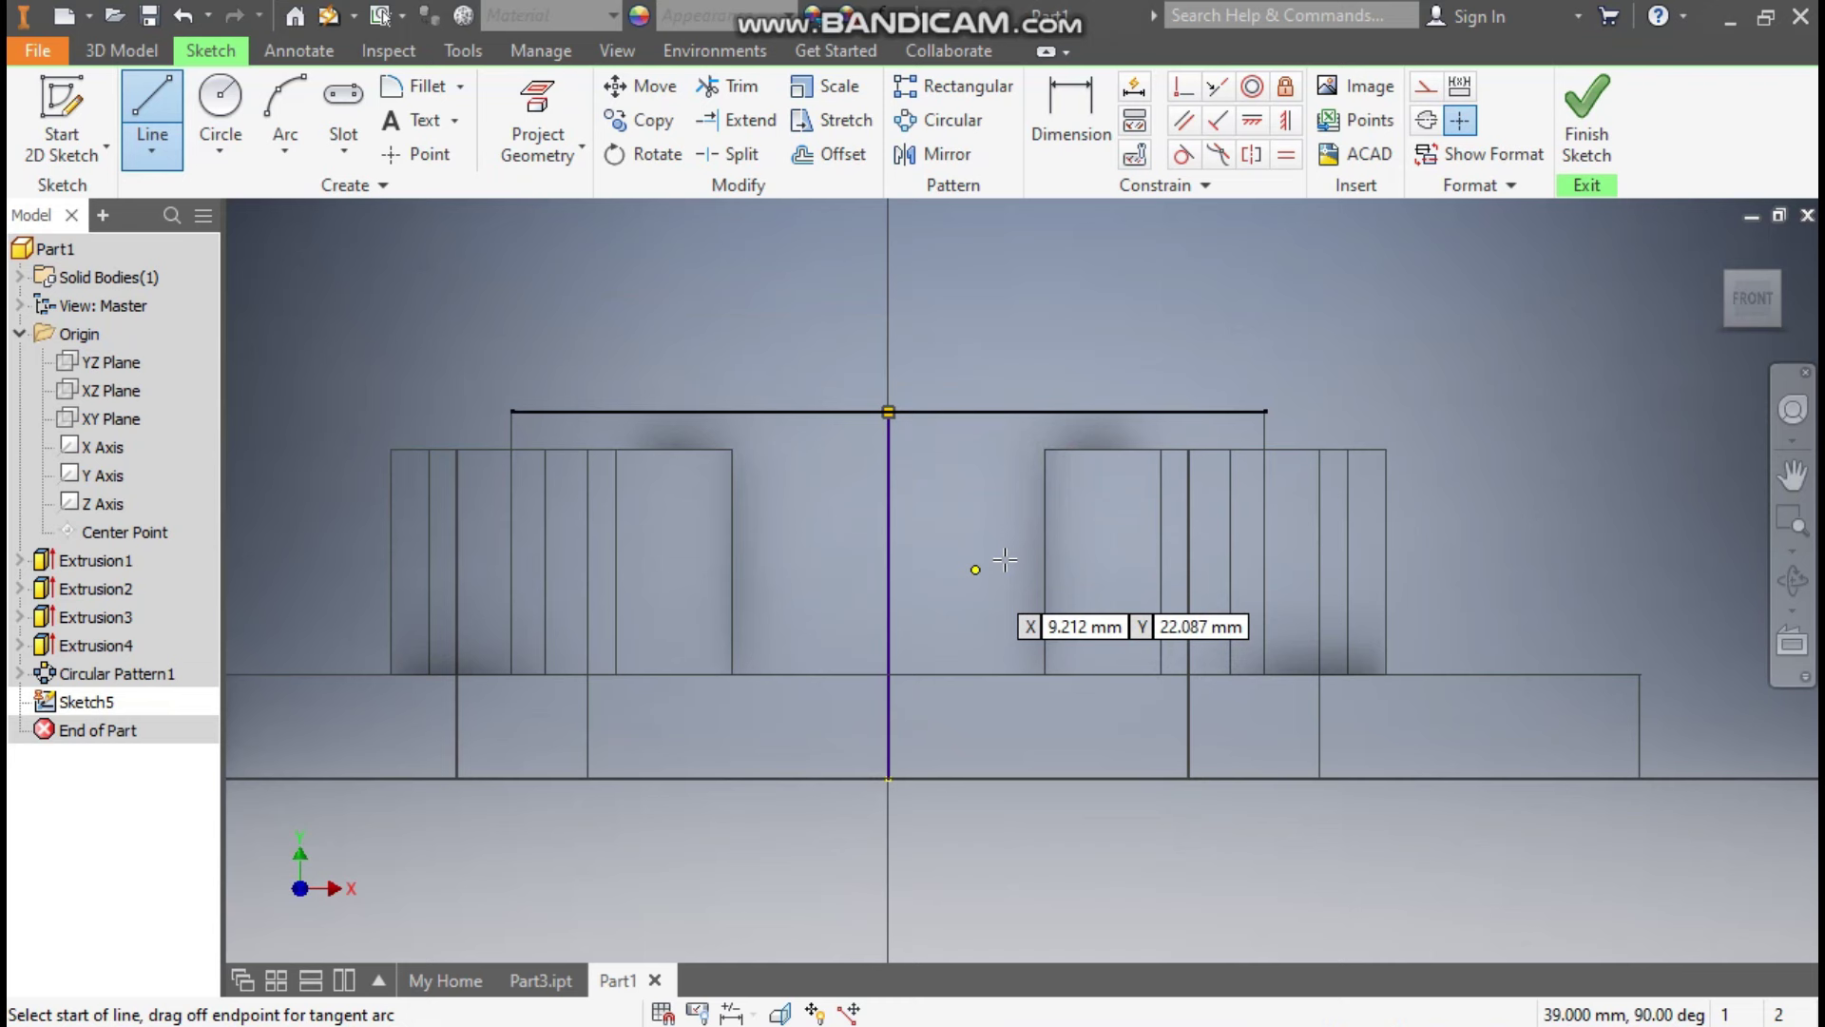
left_click(888, 410)
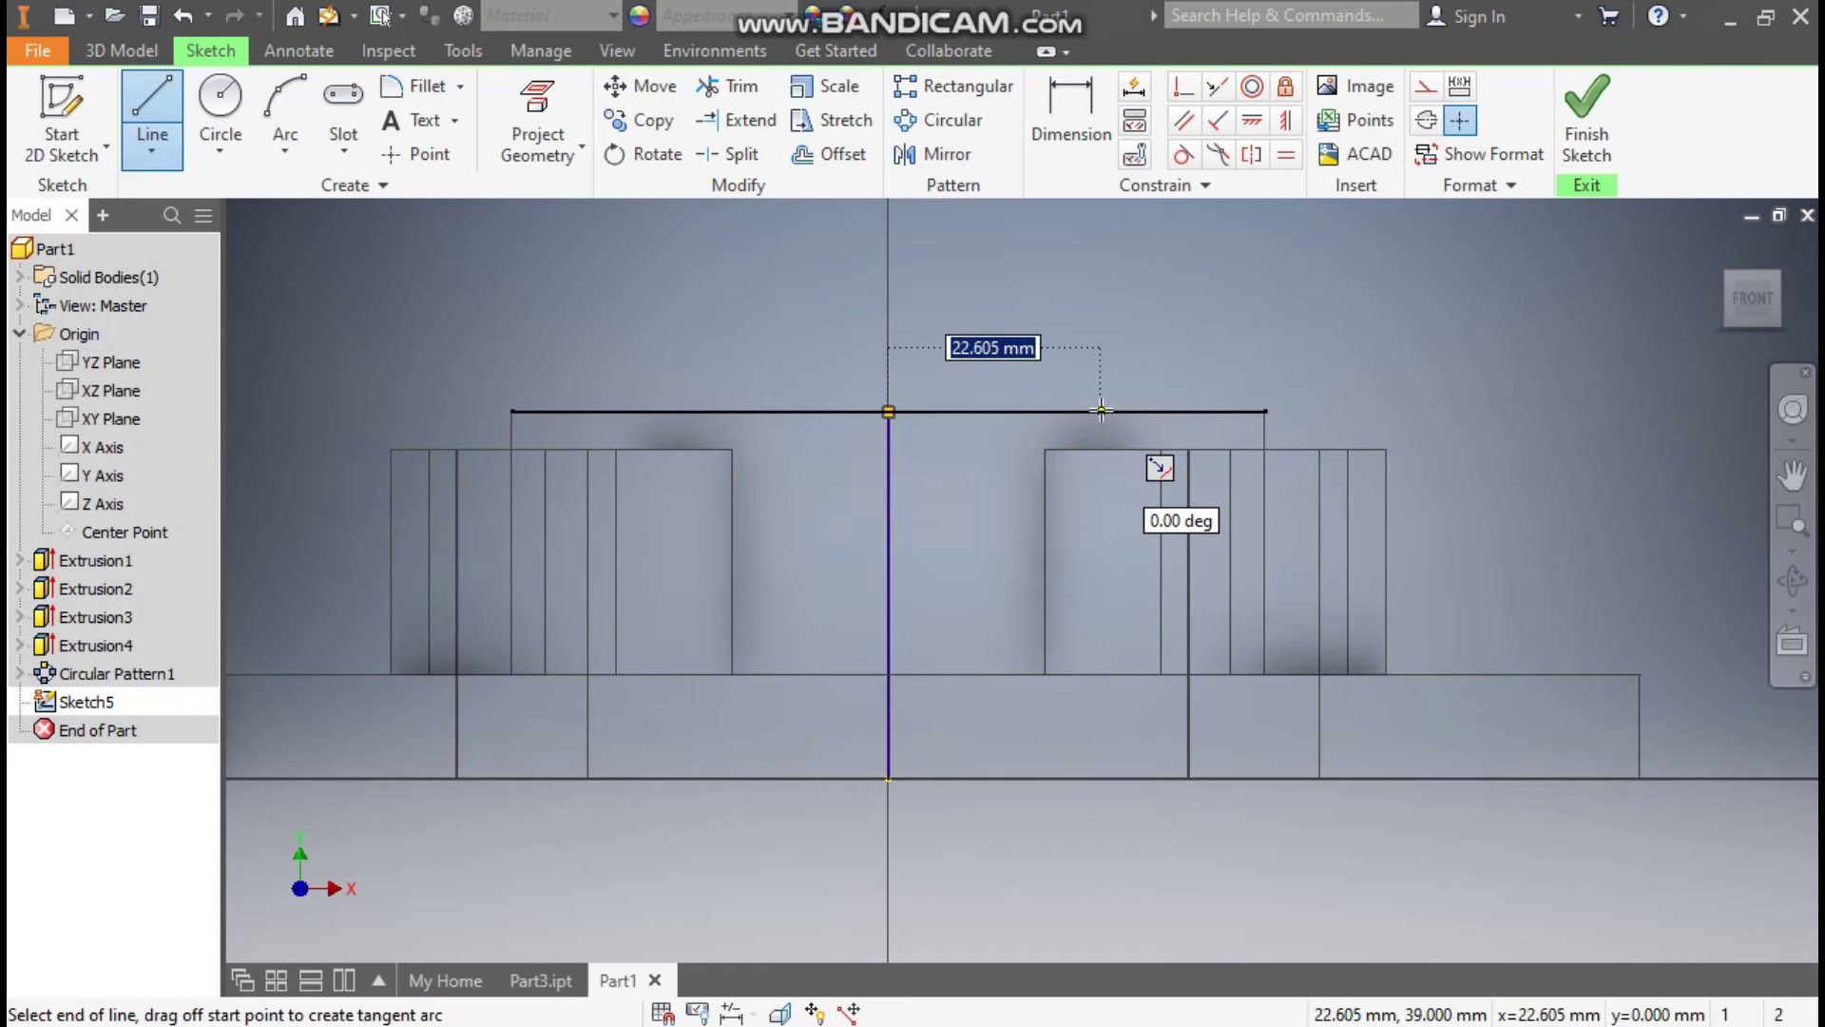
left_click(1101, 411)
left_click(1100, 412)
left_click(1101, 499)
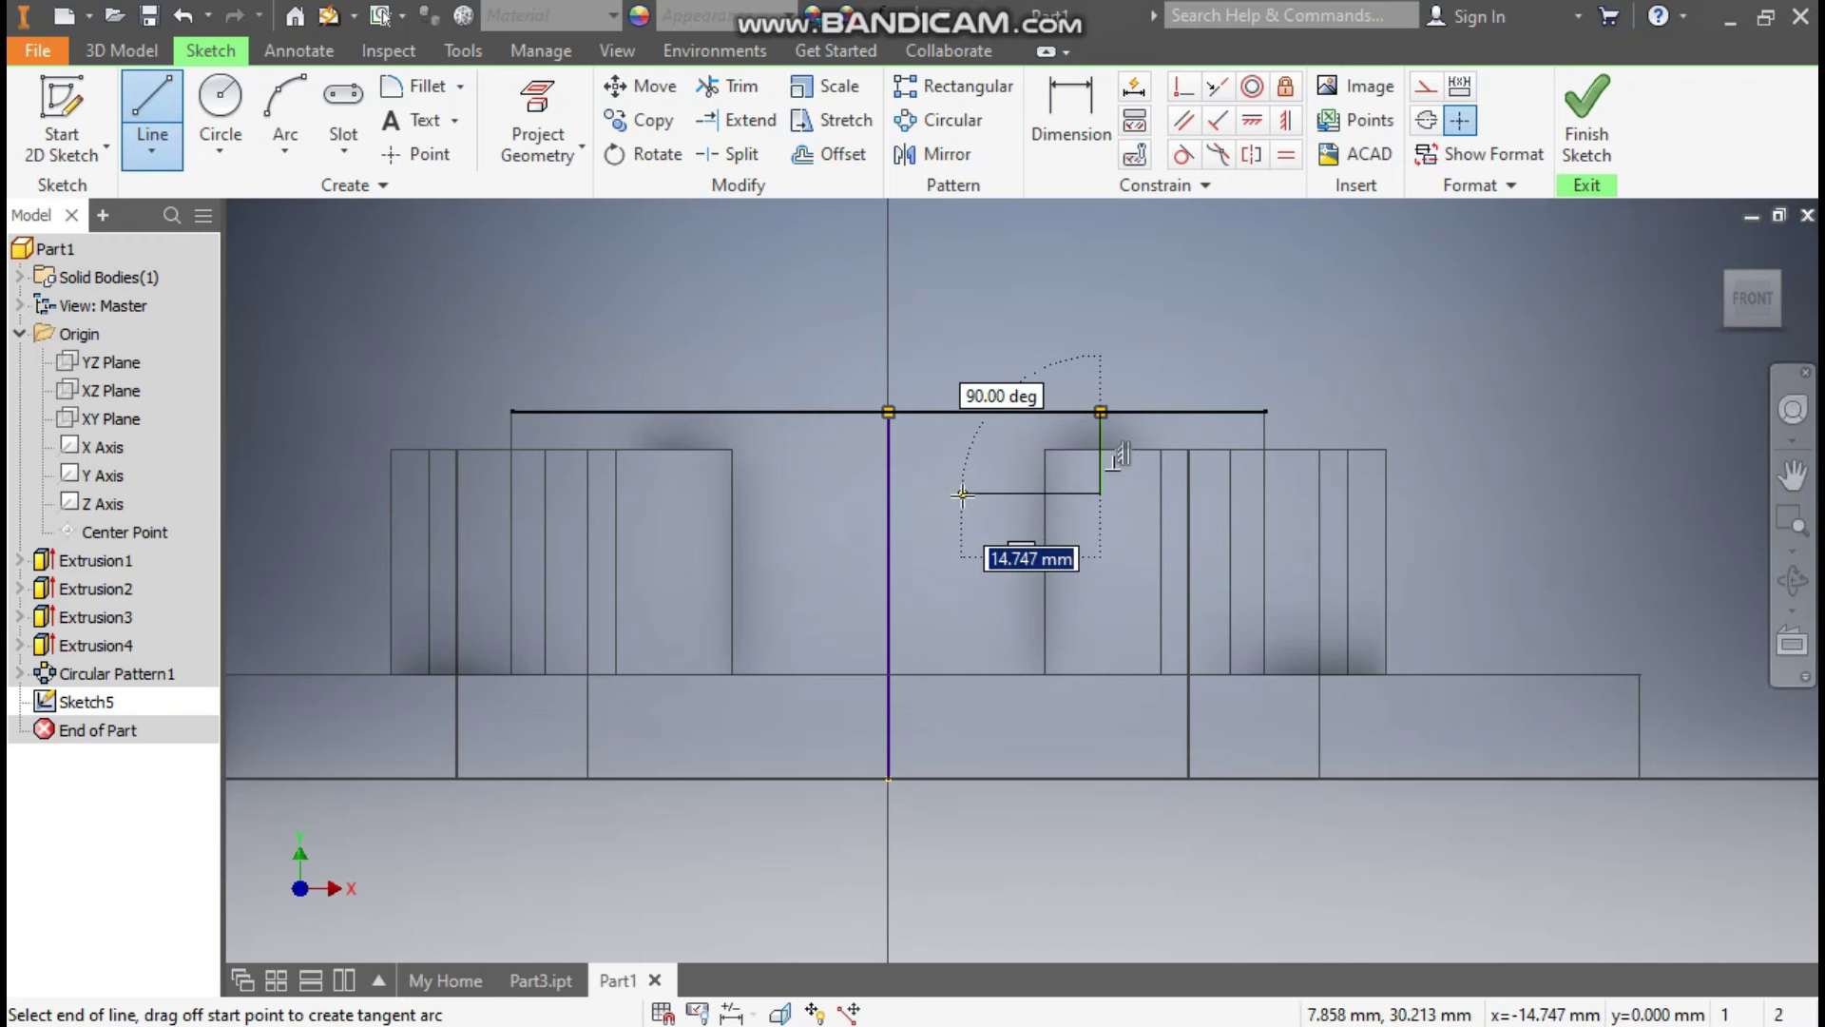
left_click(963, 562)
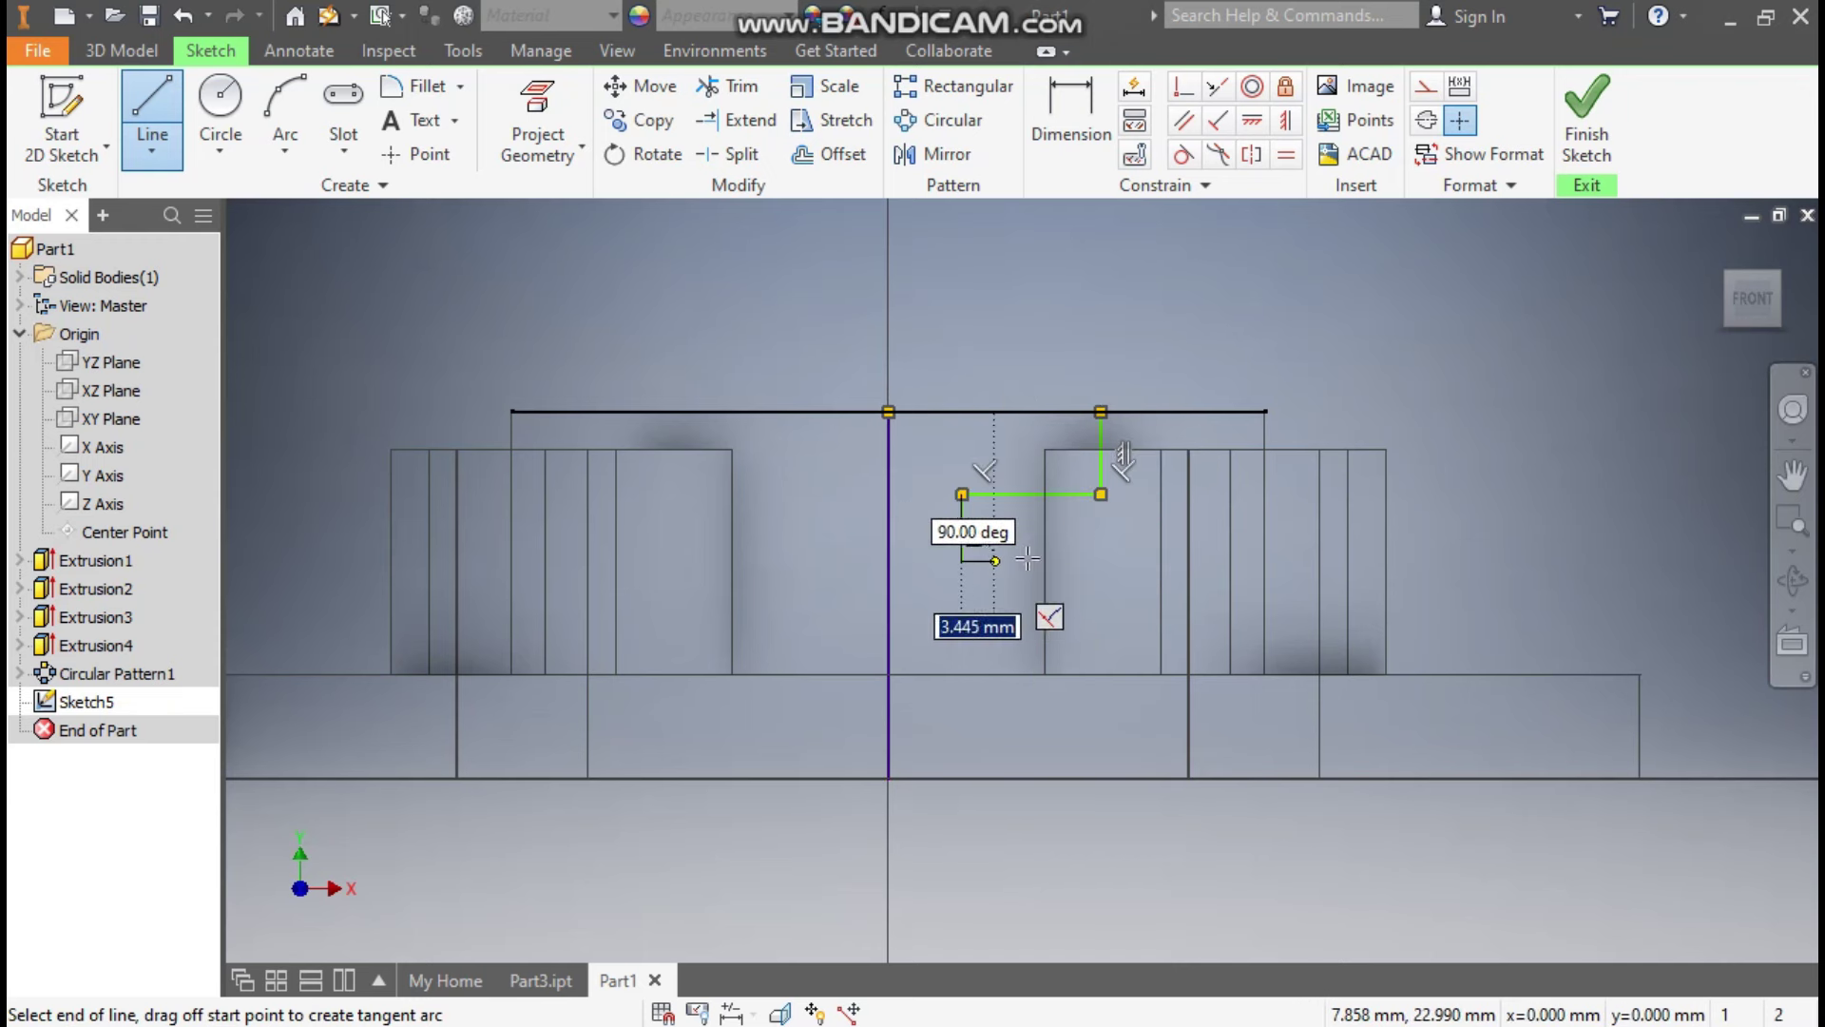
left_click_drag(1092, 732, 1090, 779)
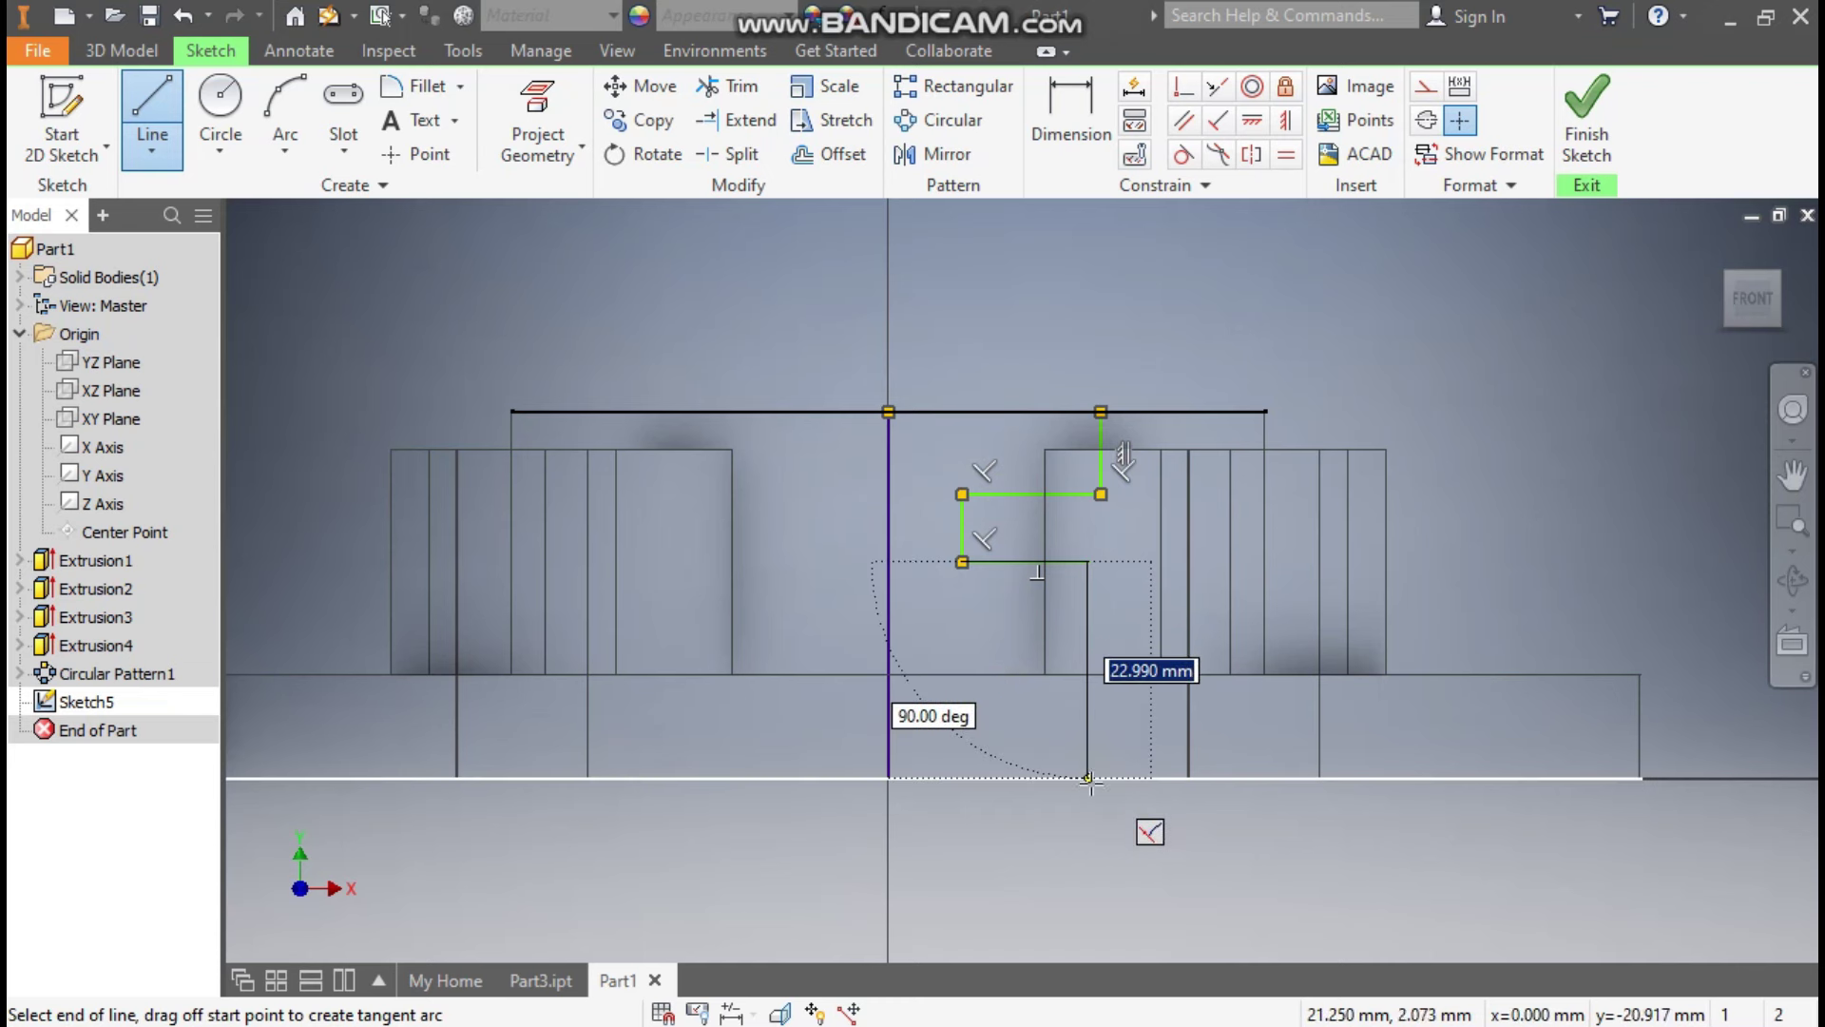
left_click(1089, 779)
key("Escape")
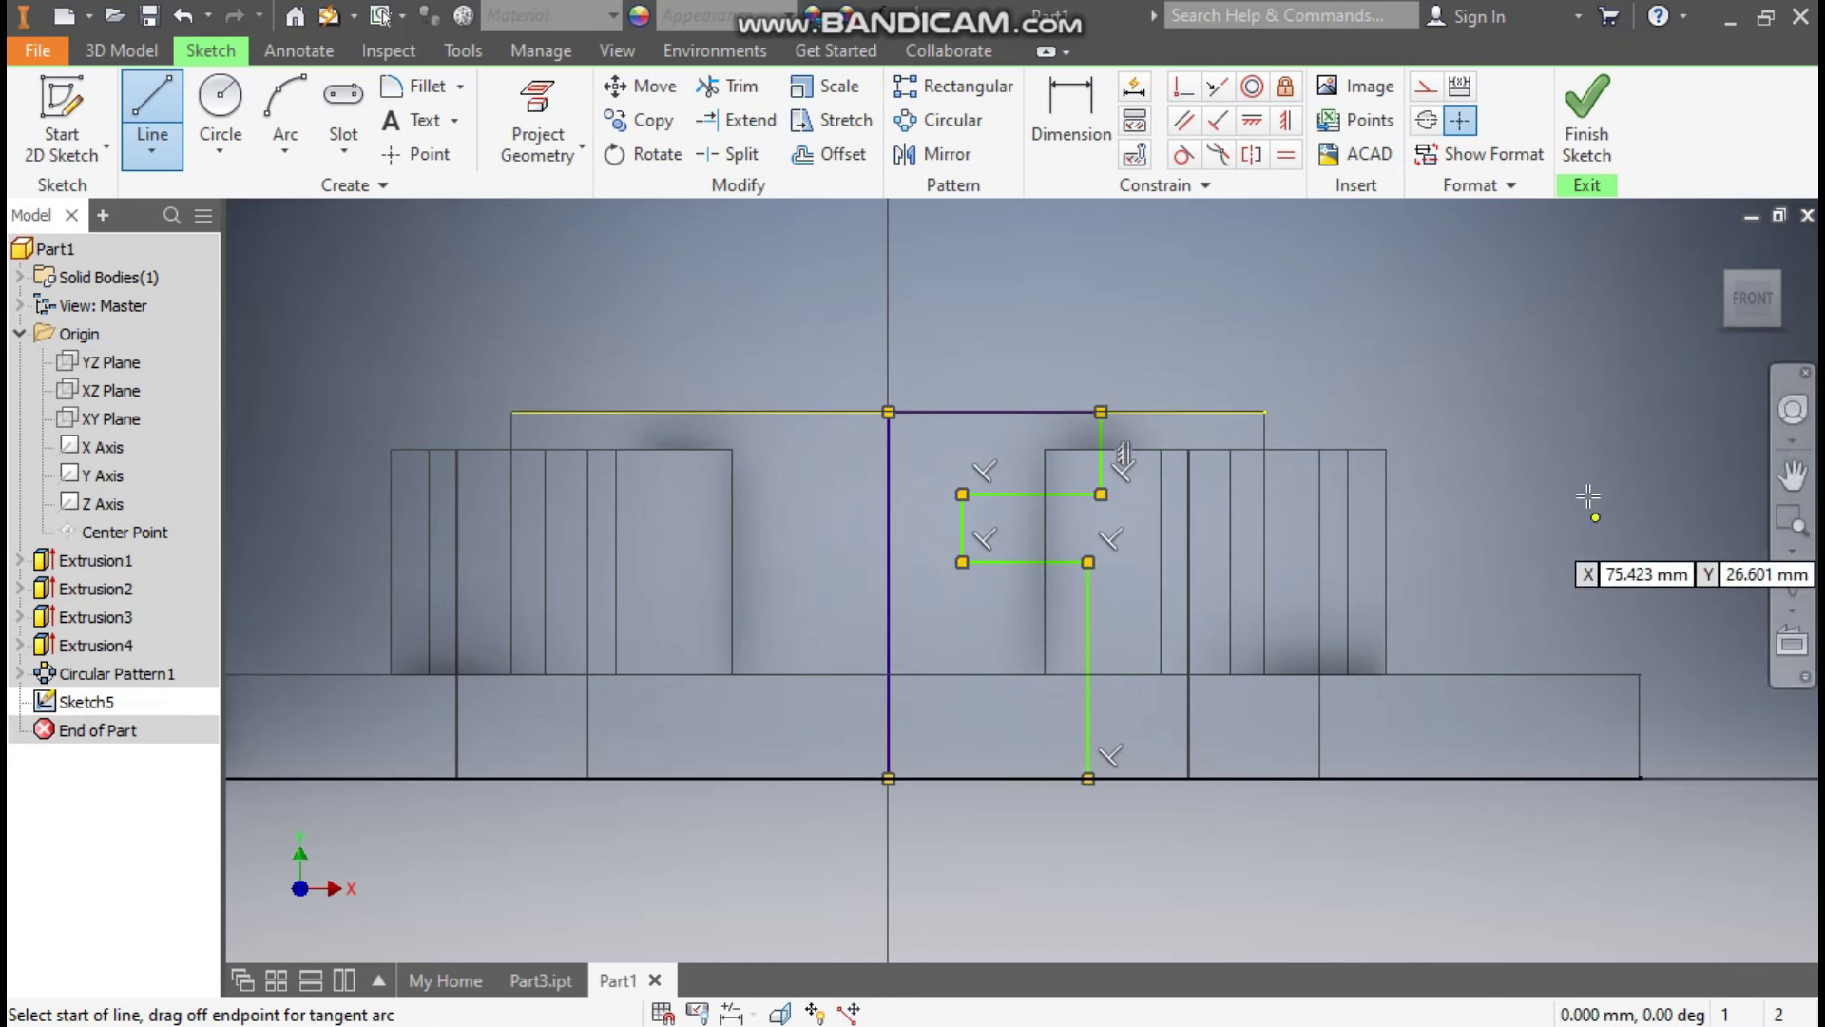
left_click(1072, 119)
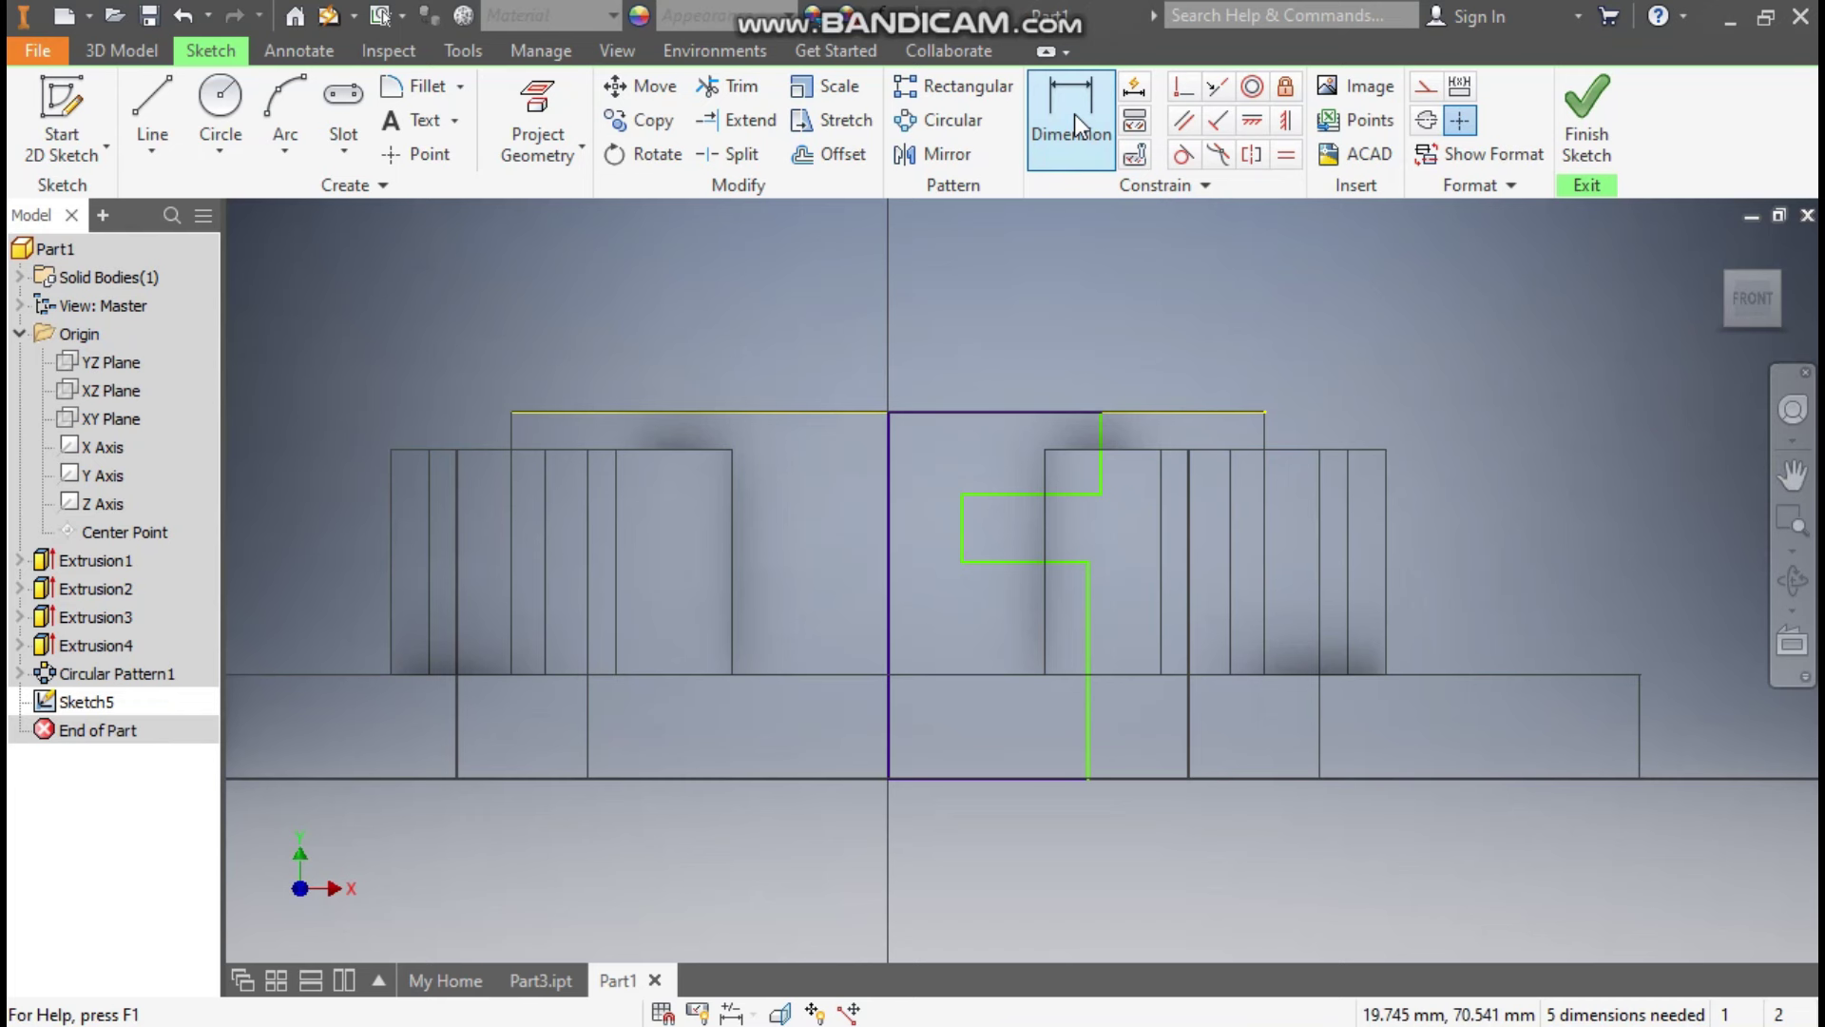
Dimension the top width to 35 and the step offset to 15 from the axis line.
left_click(890, 494)
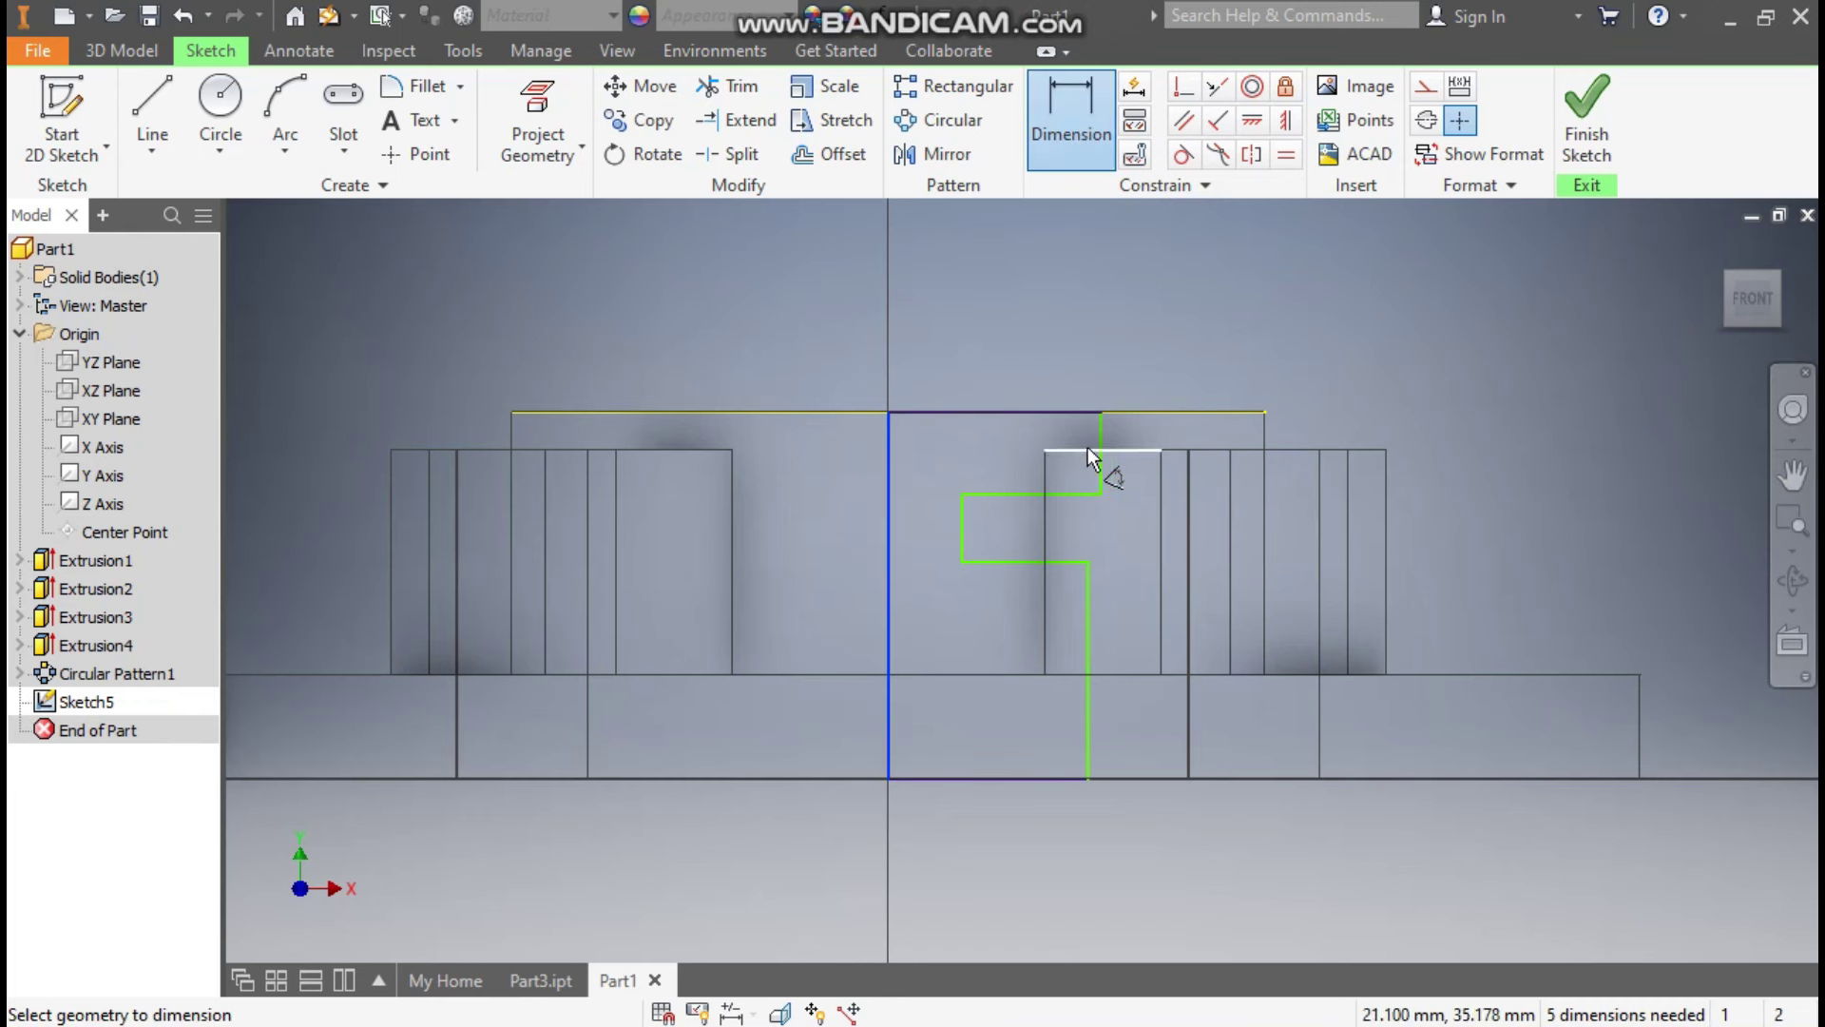
left_click(1090, 454)
left_click(1001, 295)
type("35")
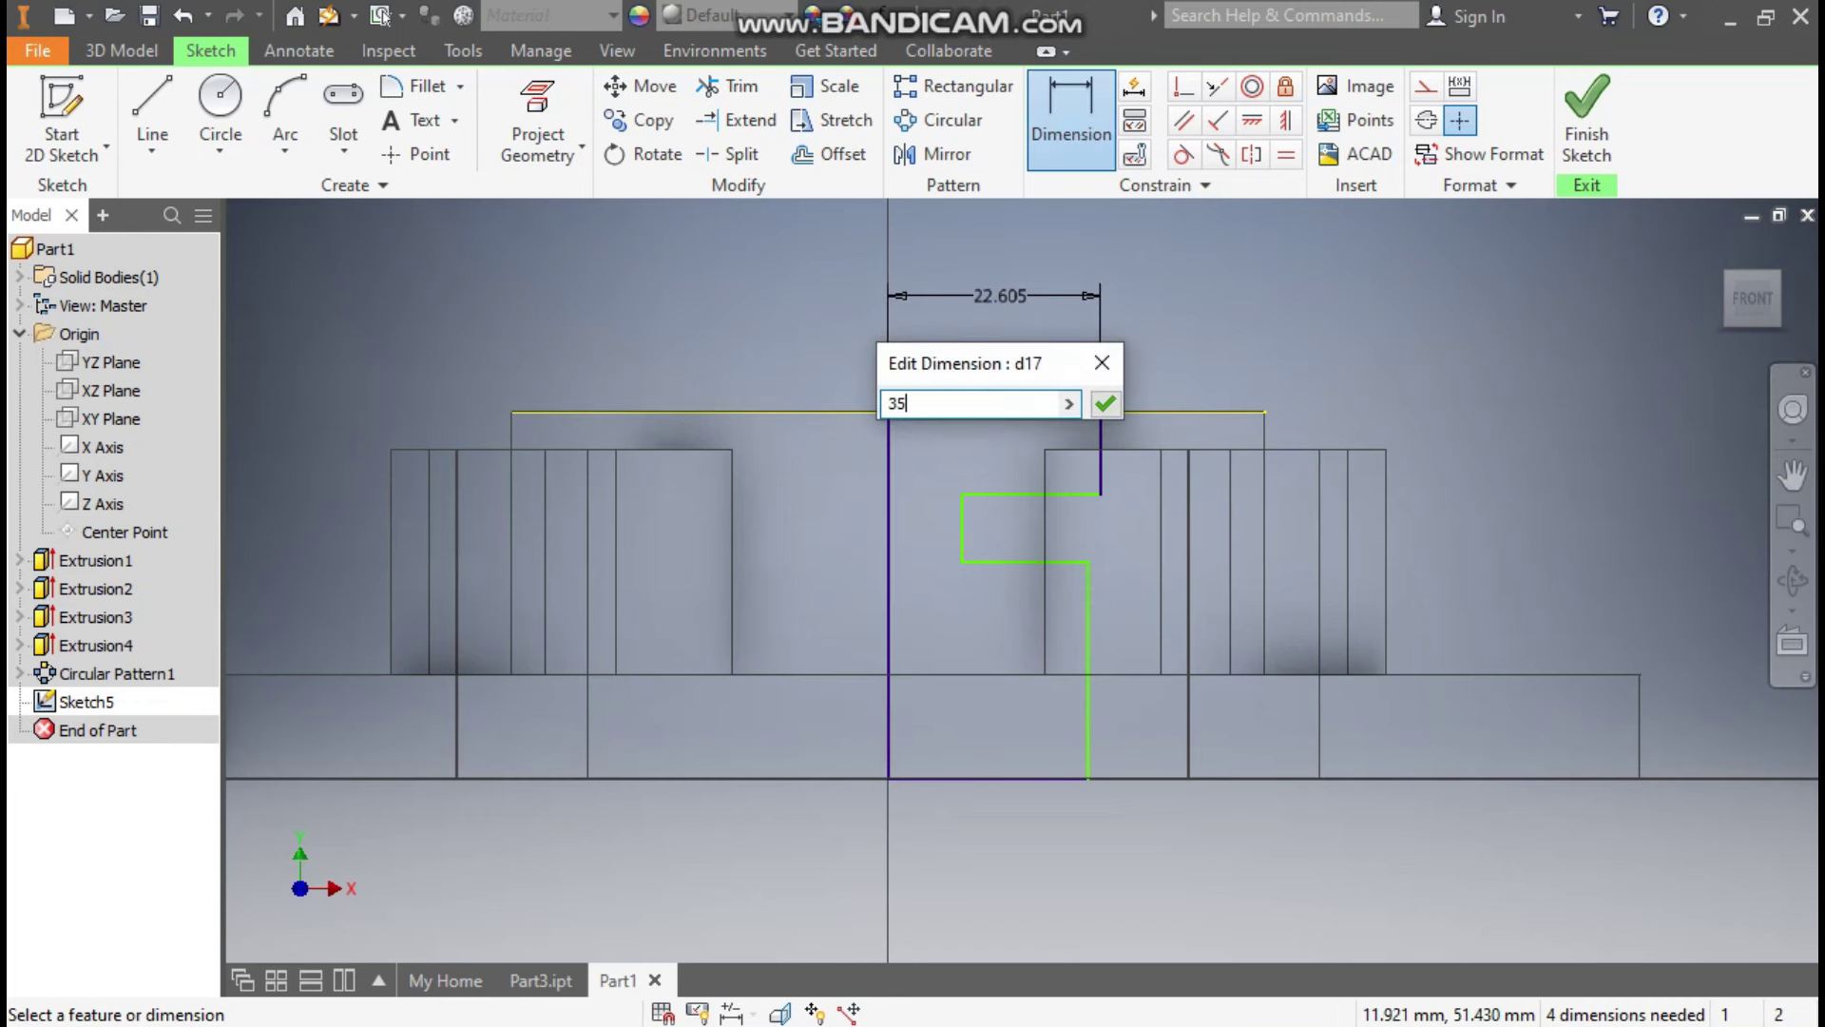
key("Return")
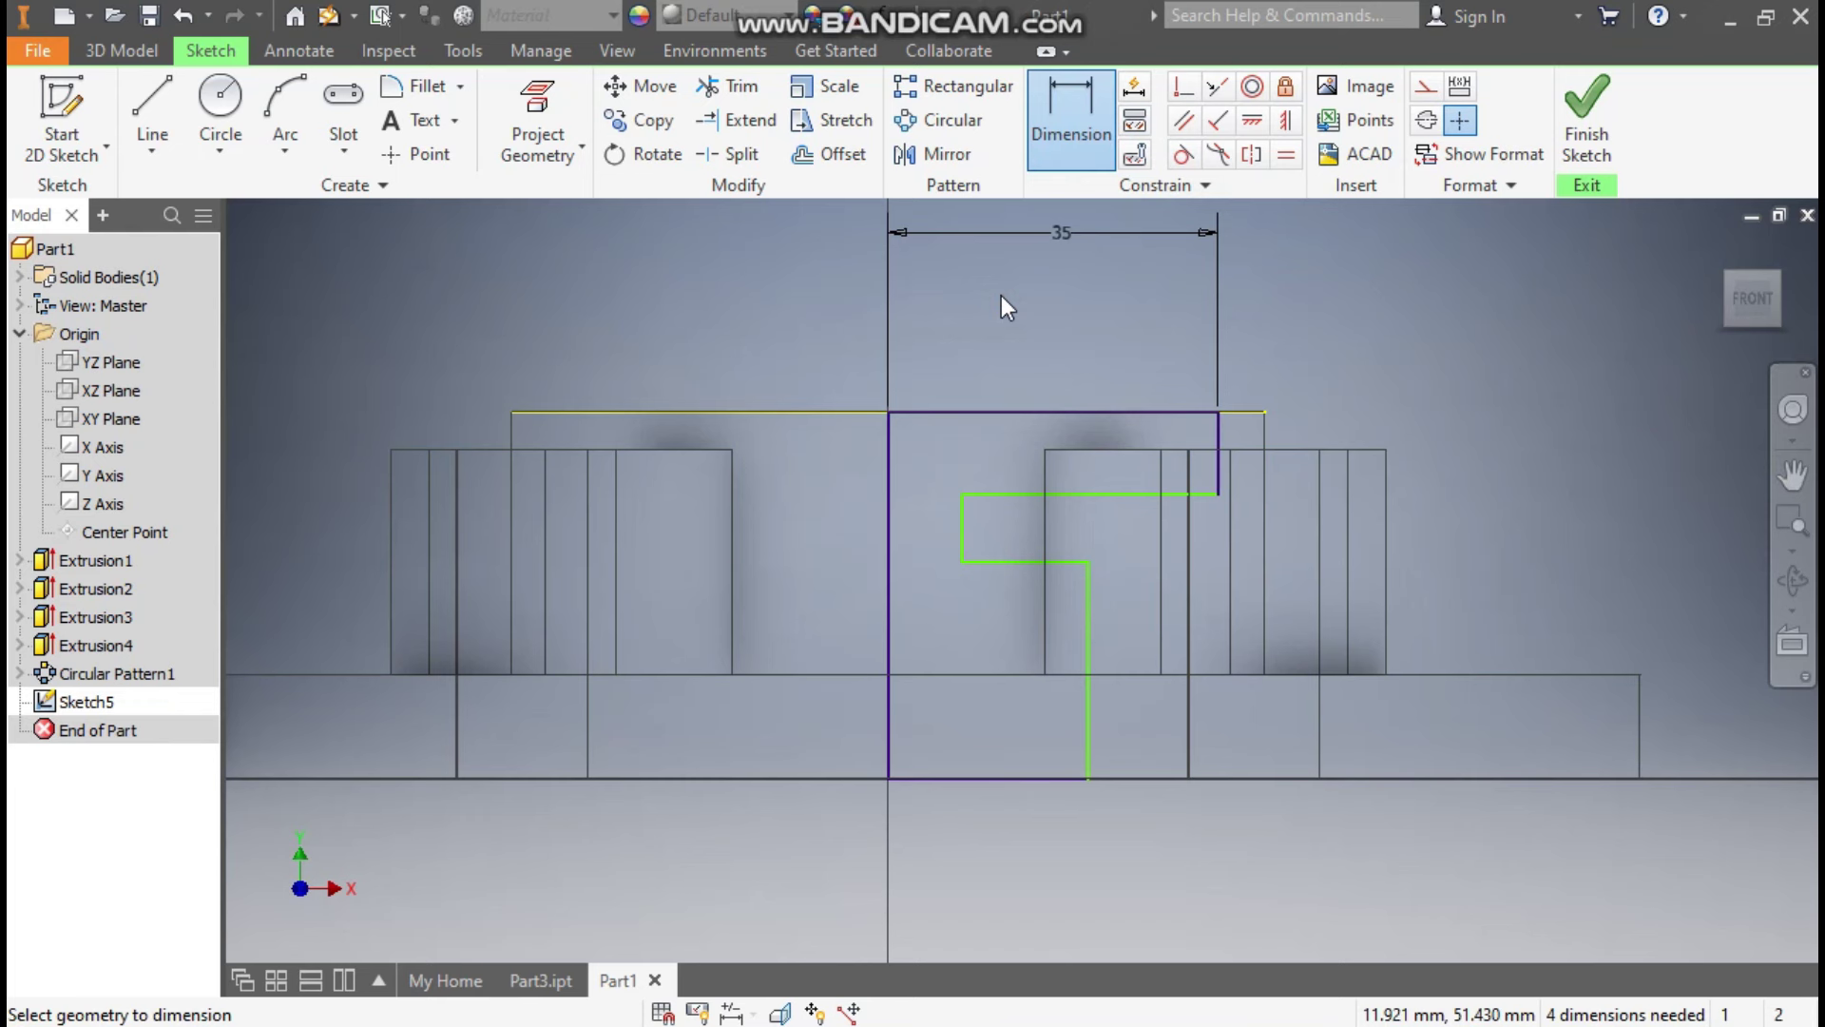
left_click(963, 535)
left_click(888, 563)
left_click(935, 614)
type("15")
key("Return")
Dimension the bottom width to 30 and the step depth to 10.
left_click(1087, 701)
left_click(897, 733)
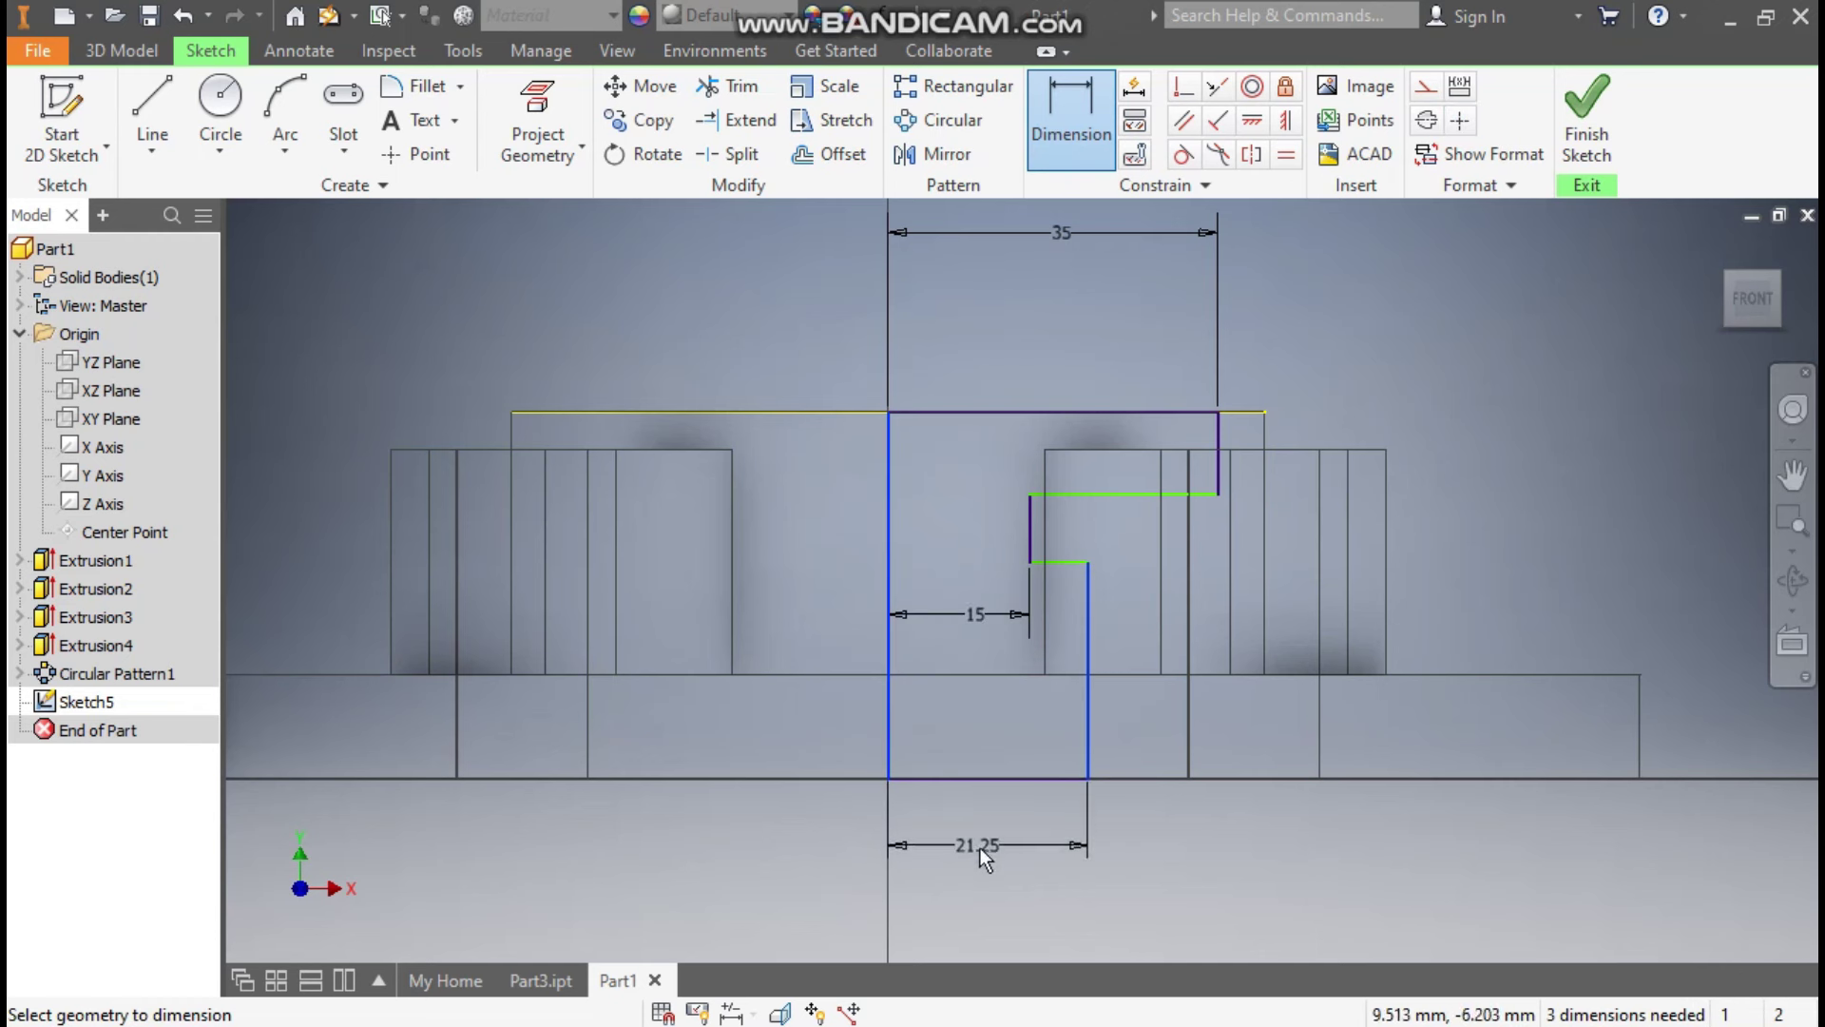
left_click(983, 846)
type("30")
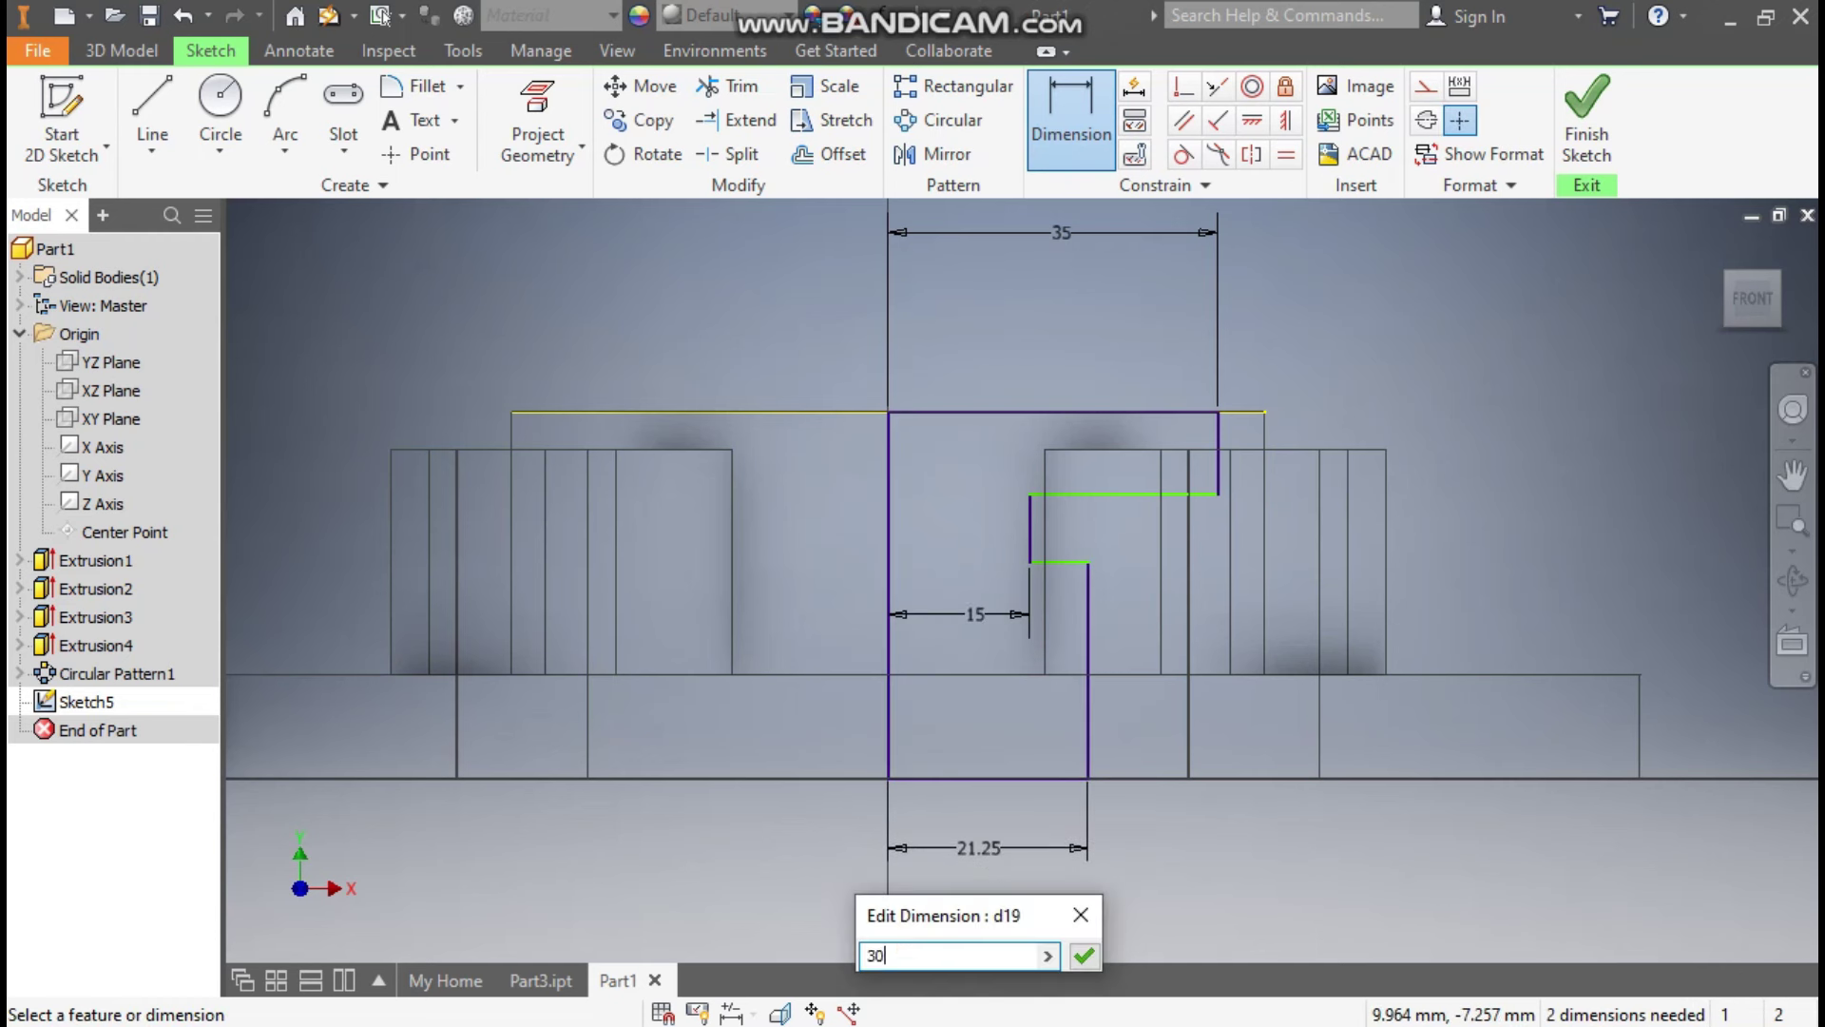
key("Return")
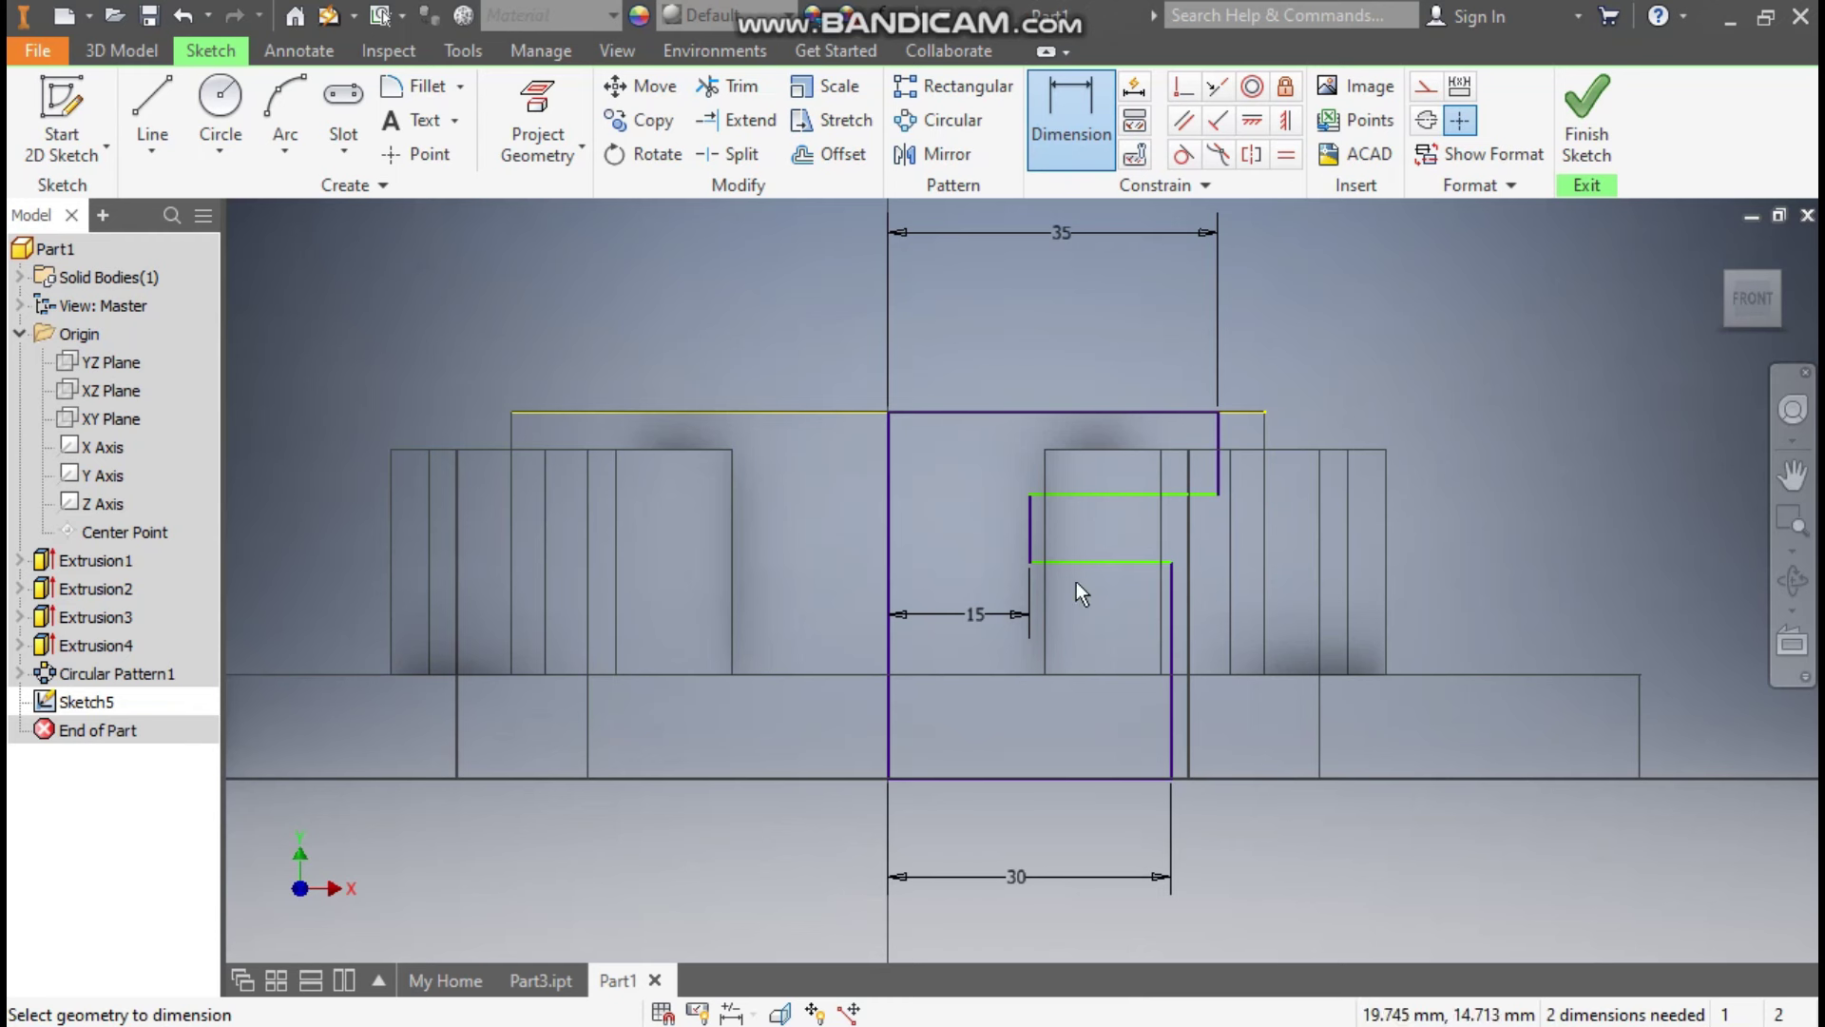
left_click(1150, 492)
left_click(1217, 462)
left_click(1480, 447)
type("10")
key("Return")
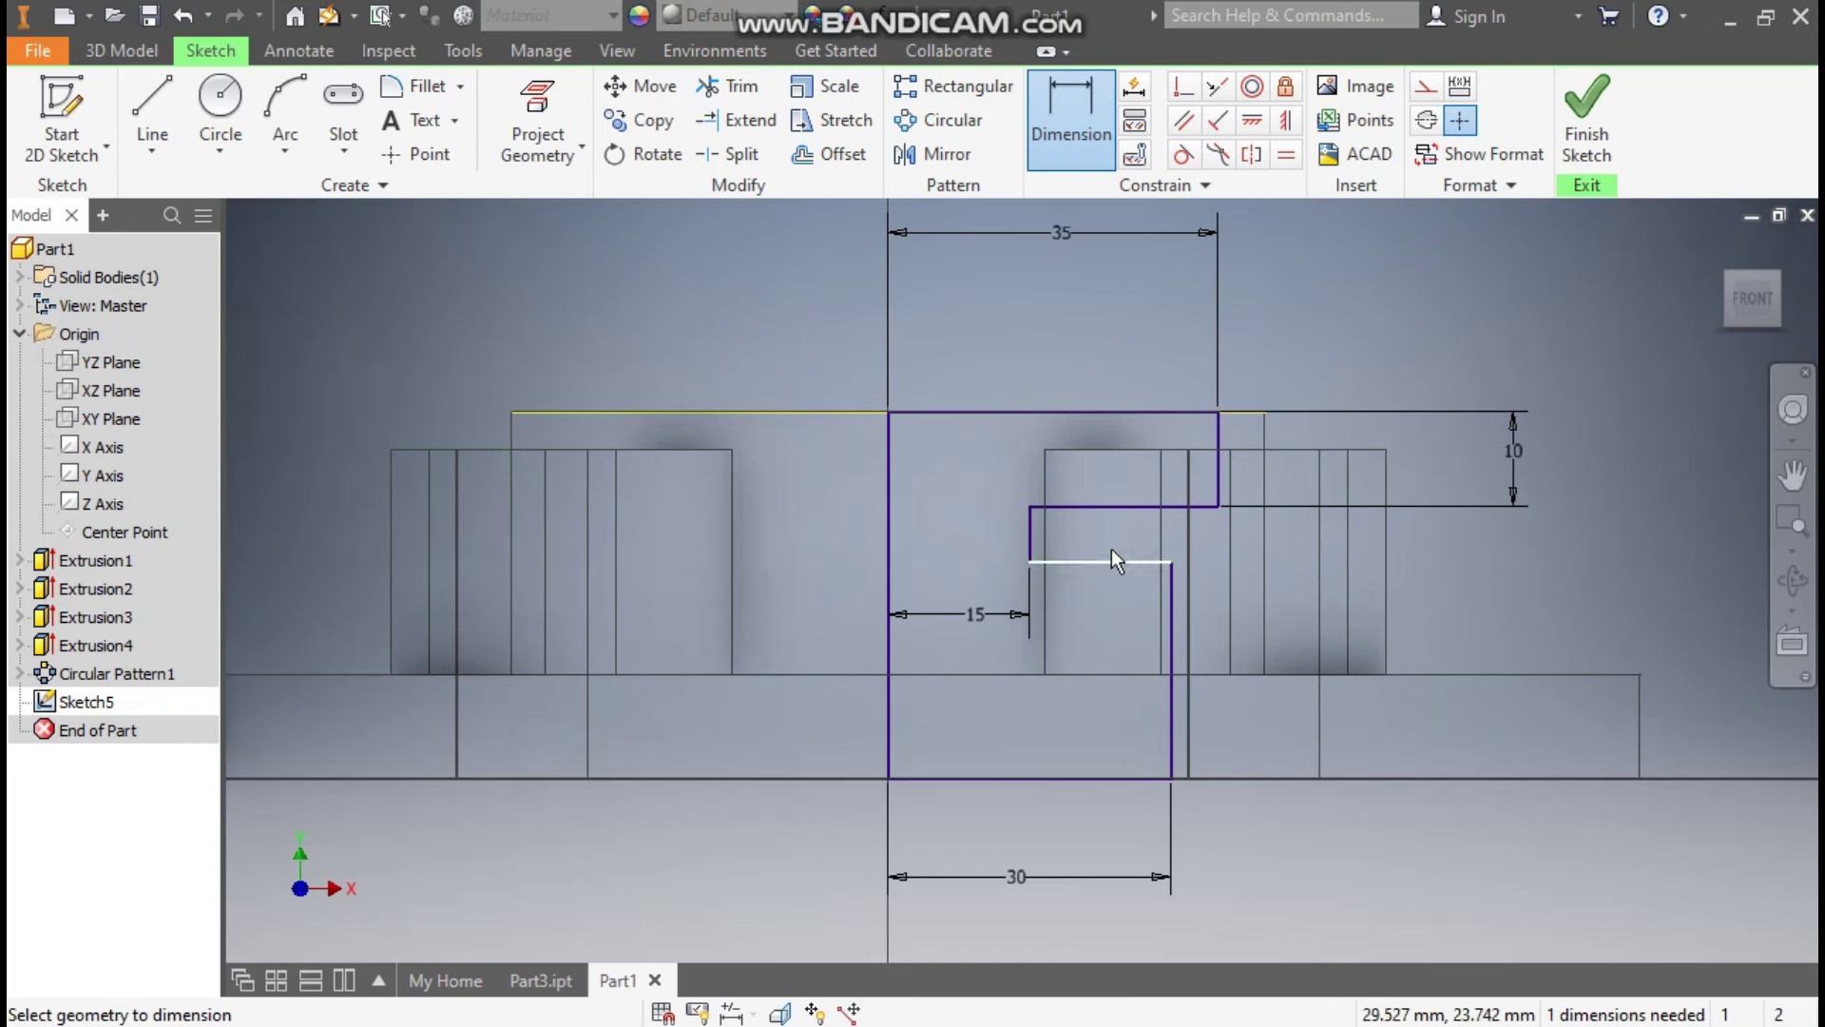
Set the short step height to 5 and finish the sketch.
left_click(1026, 541)
left_click(962, 532)
type("5")
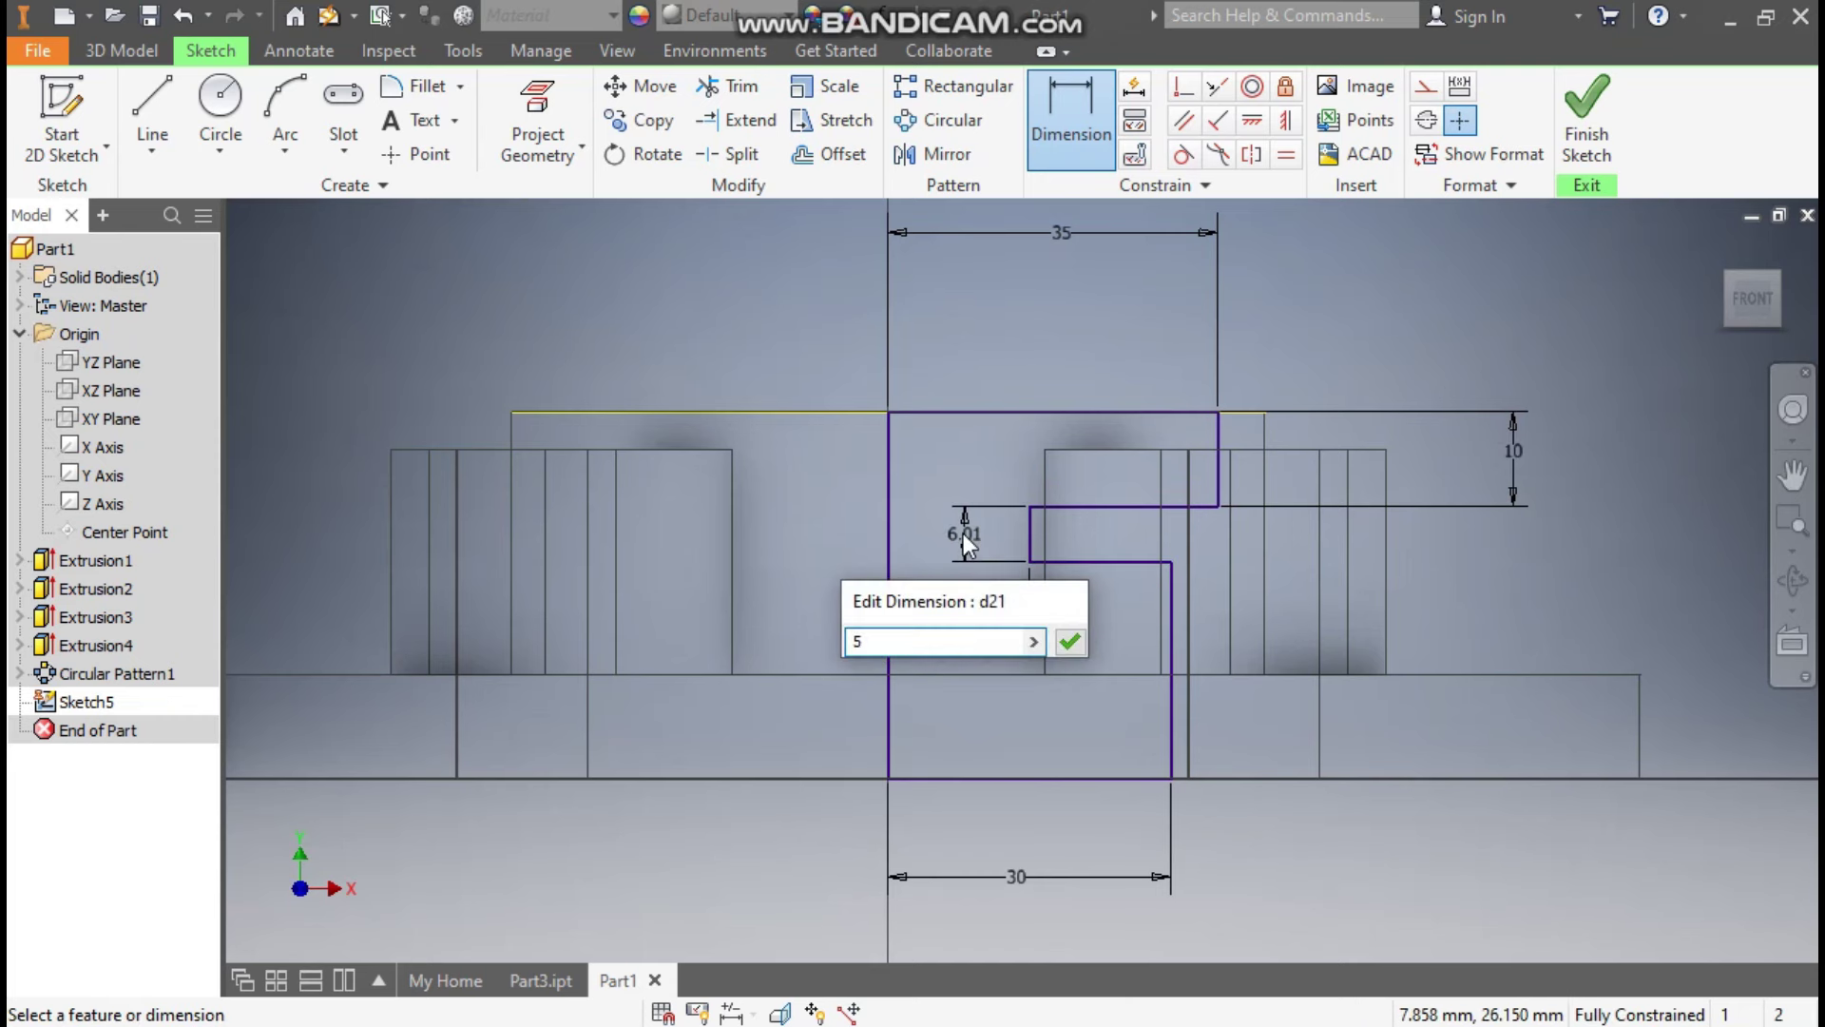
key("Return")
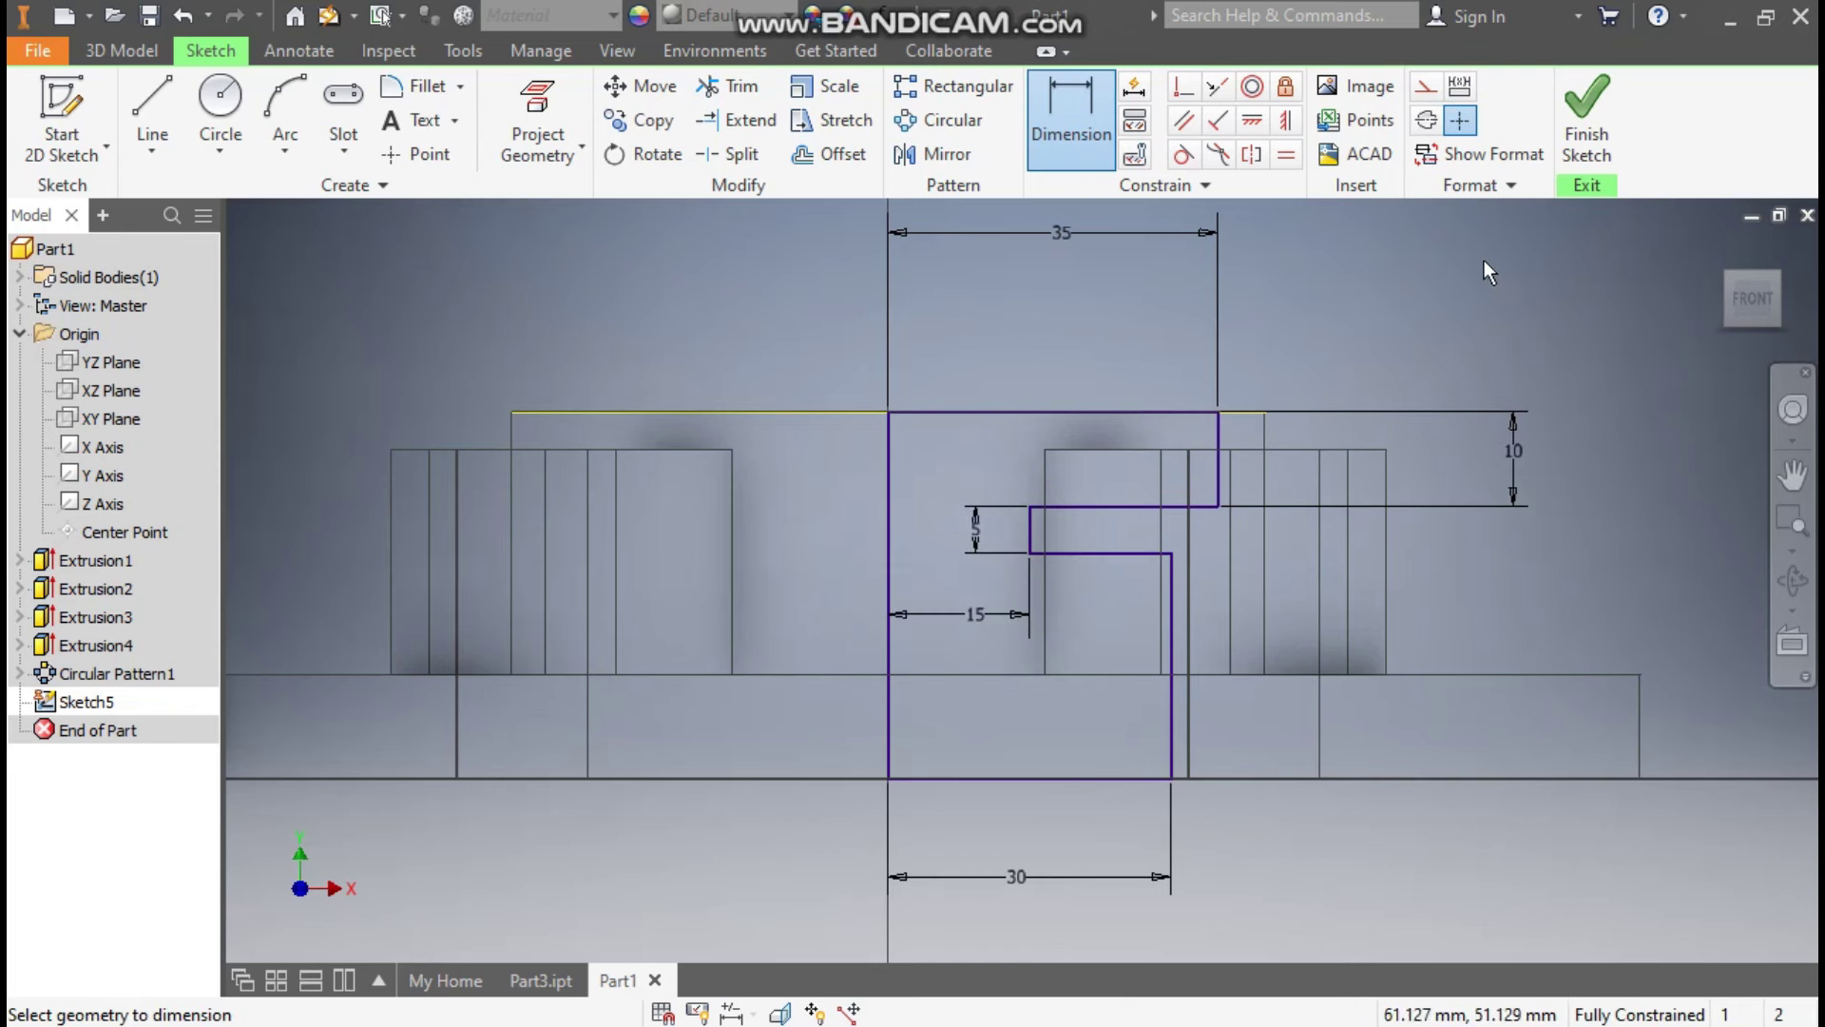
left_click(1607, 147)
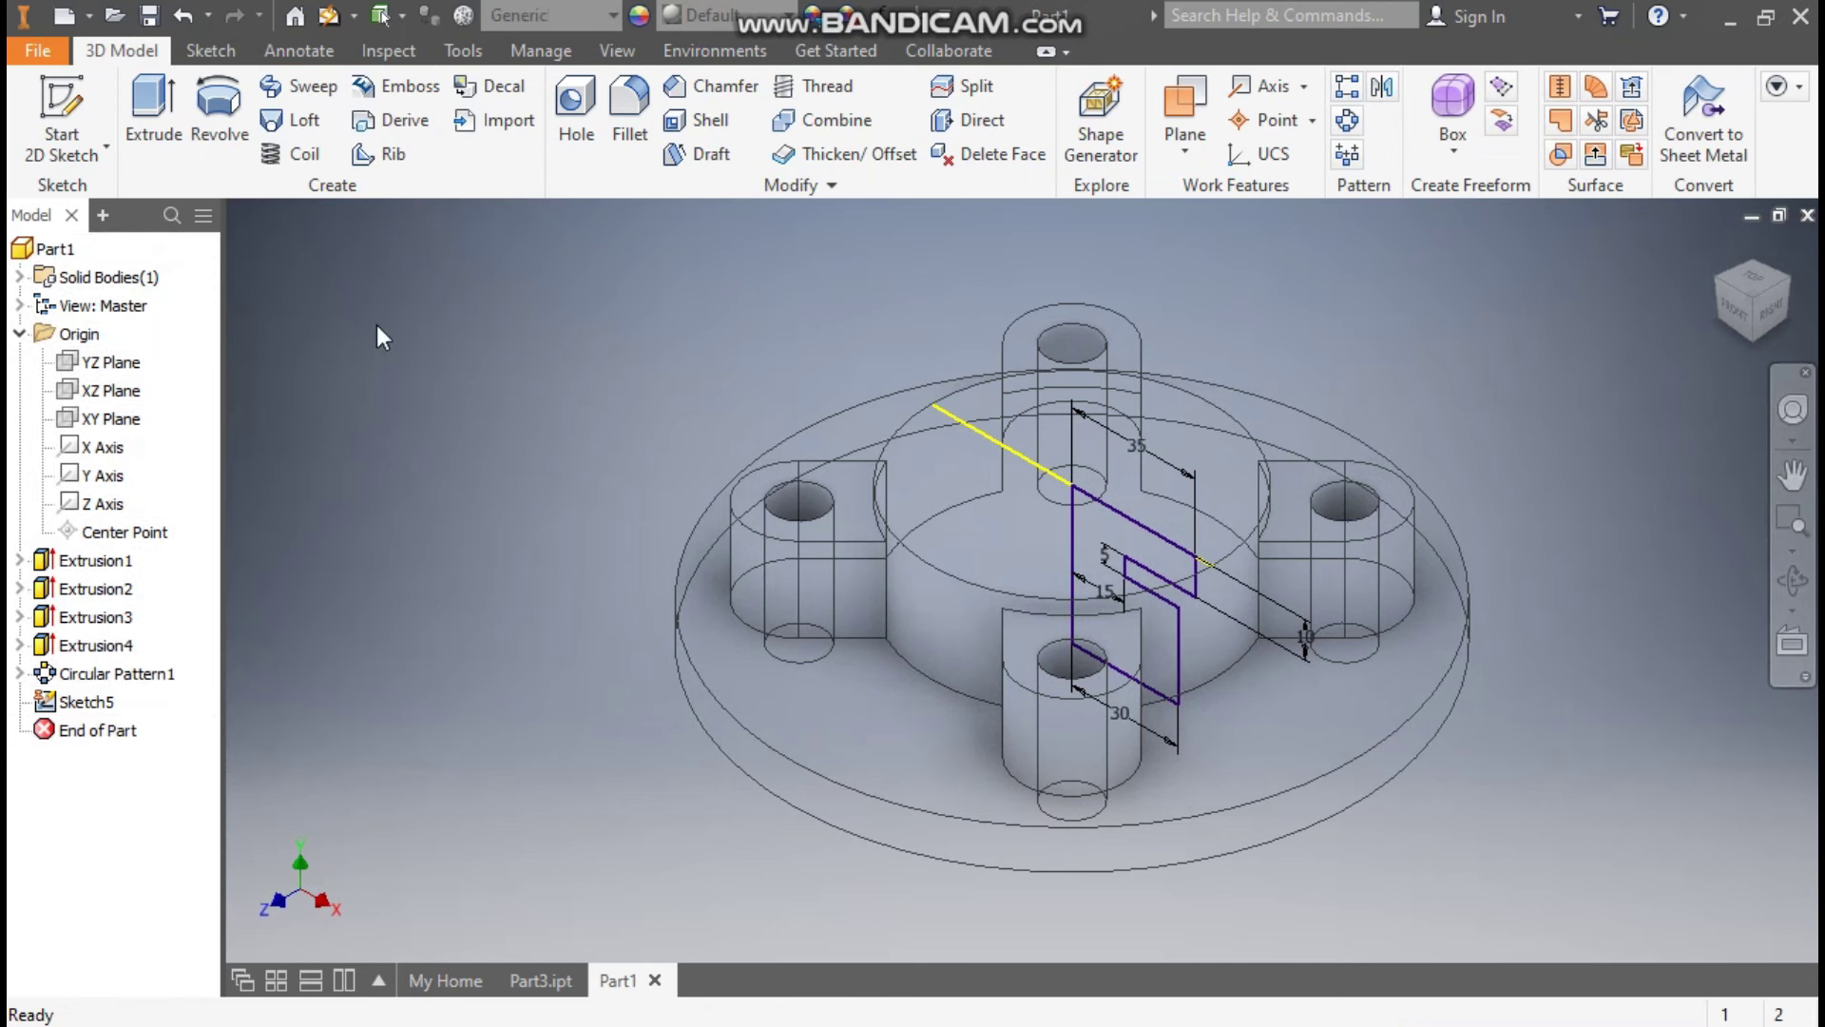
Revolve Sketch5 as a cut around the centre axis line, with the model shown Shaded.
left_click(239, 116)
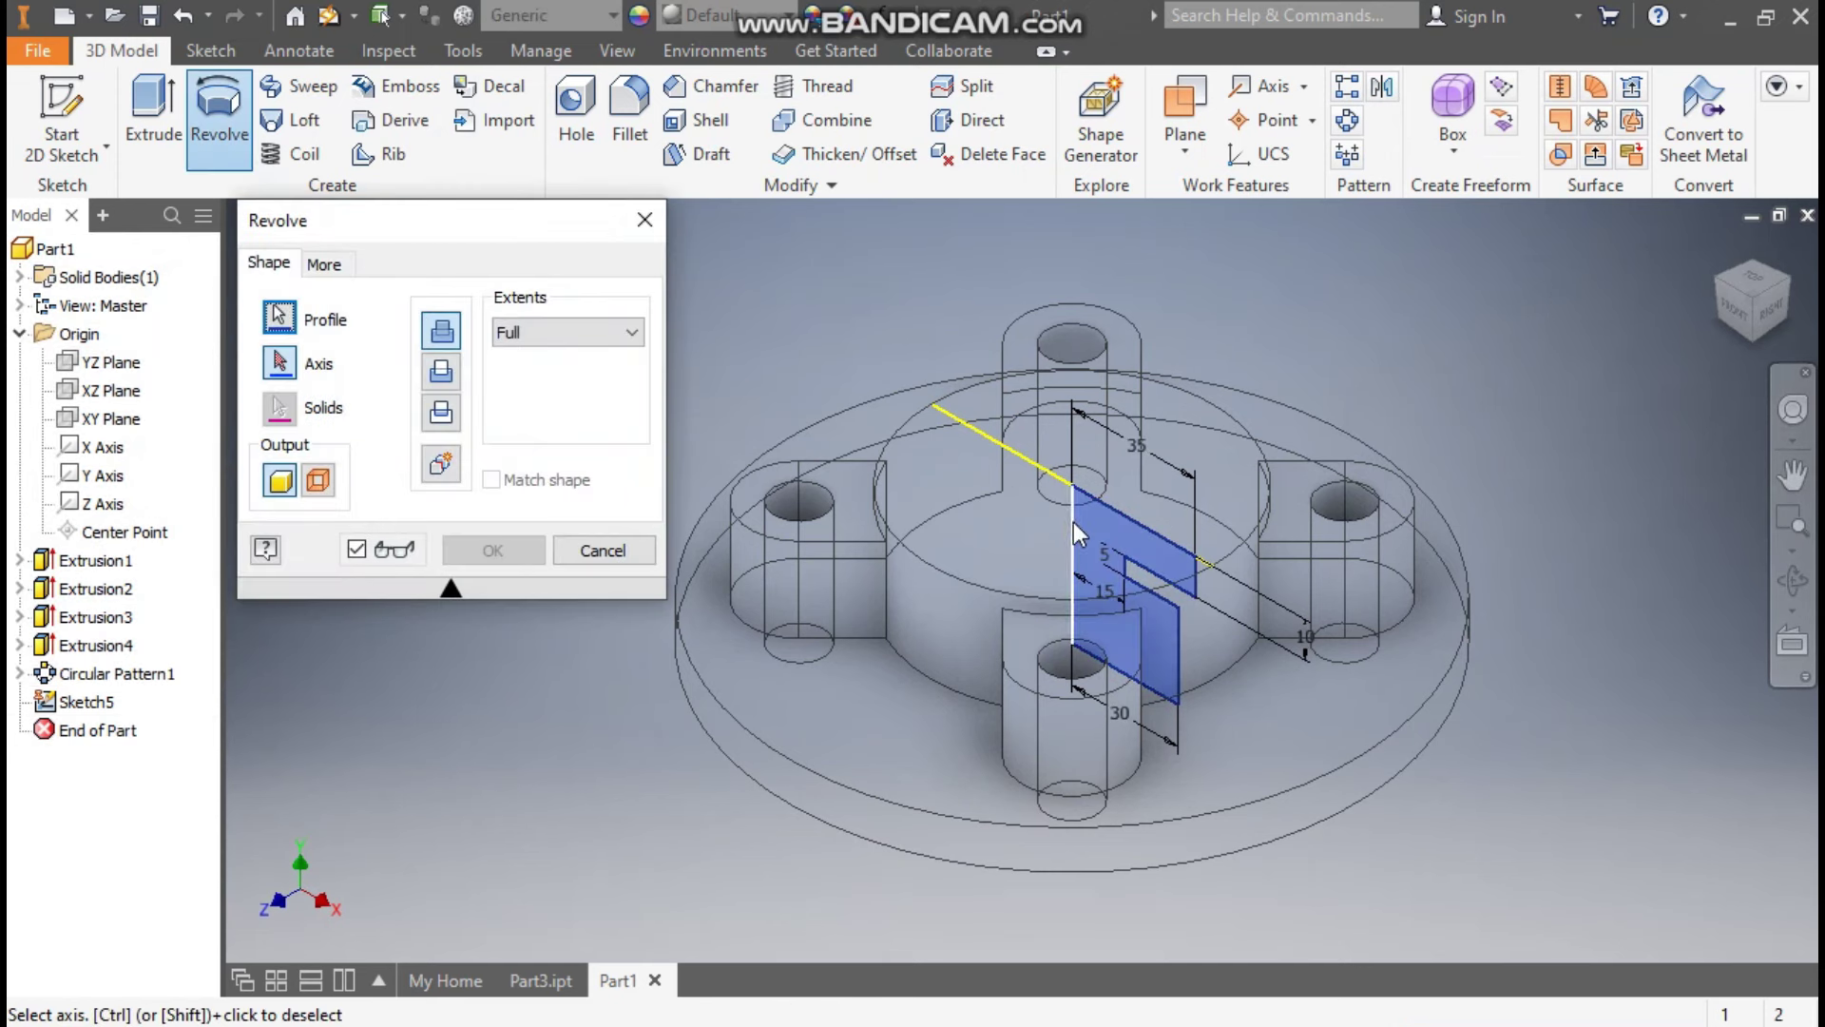
left_click(1074, 522)
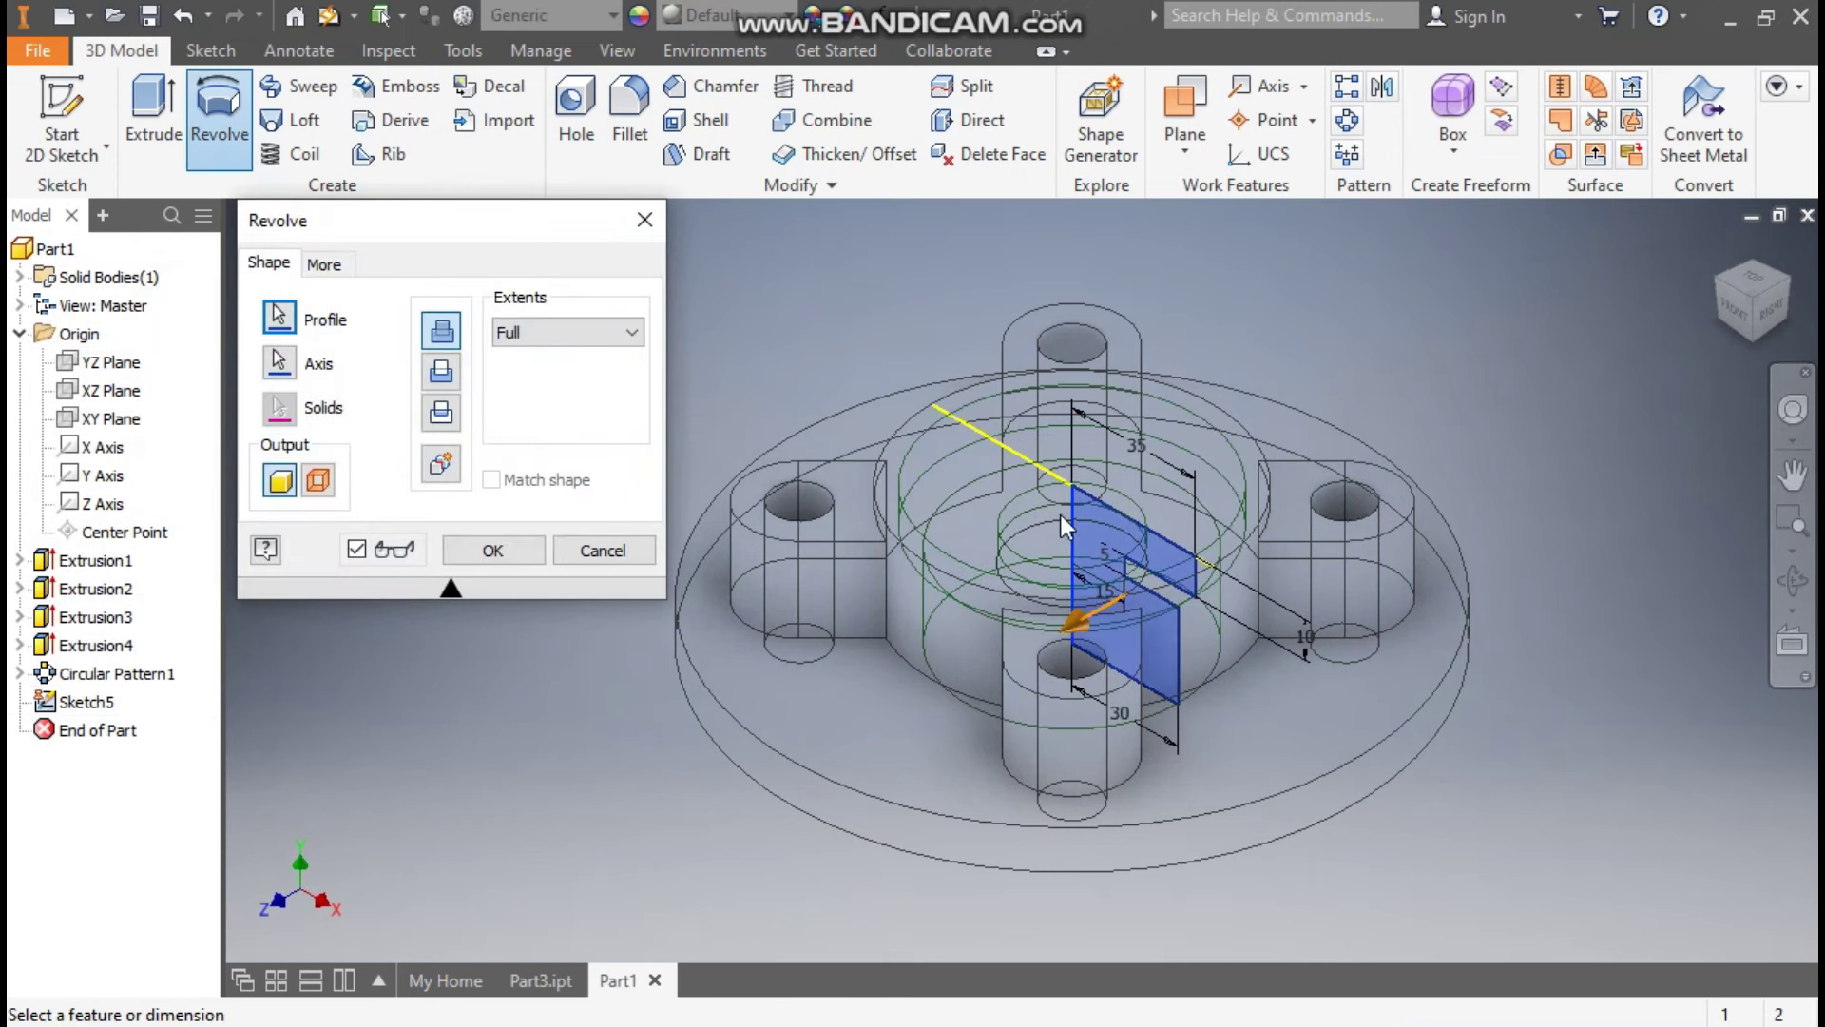
left_click(443, 374)
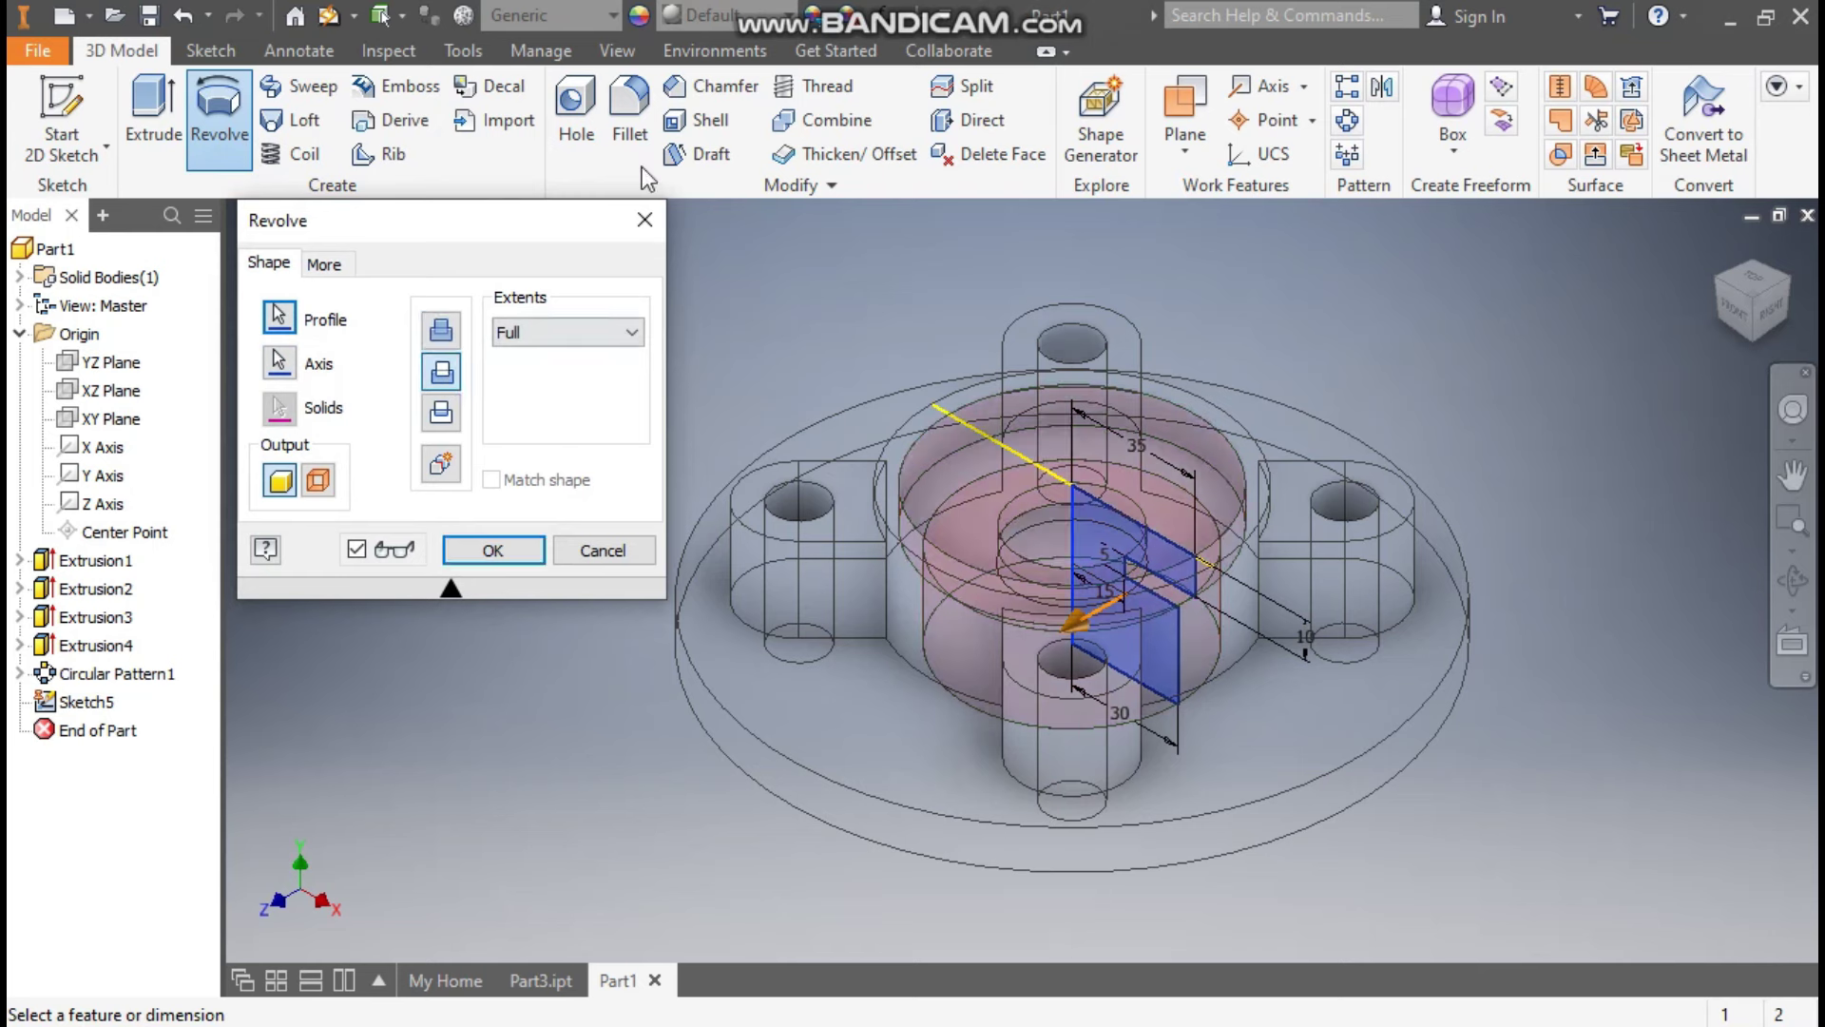
left_click(619, 49)
left_click(373, 137)
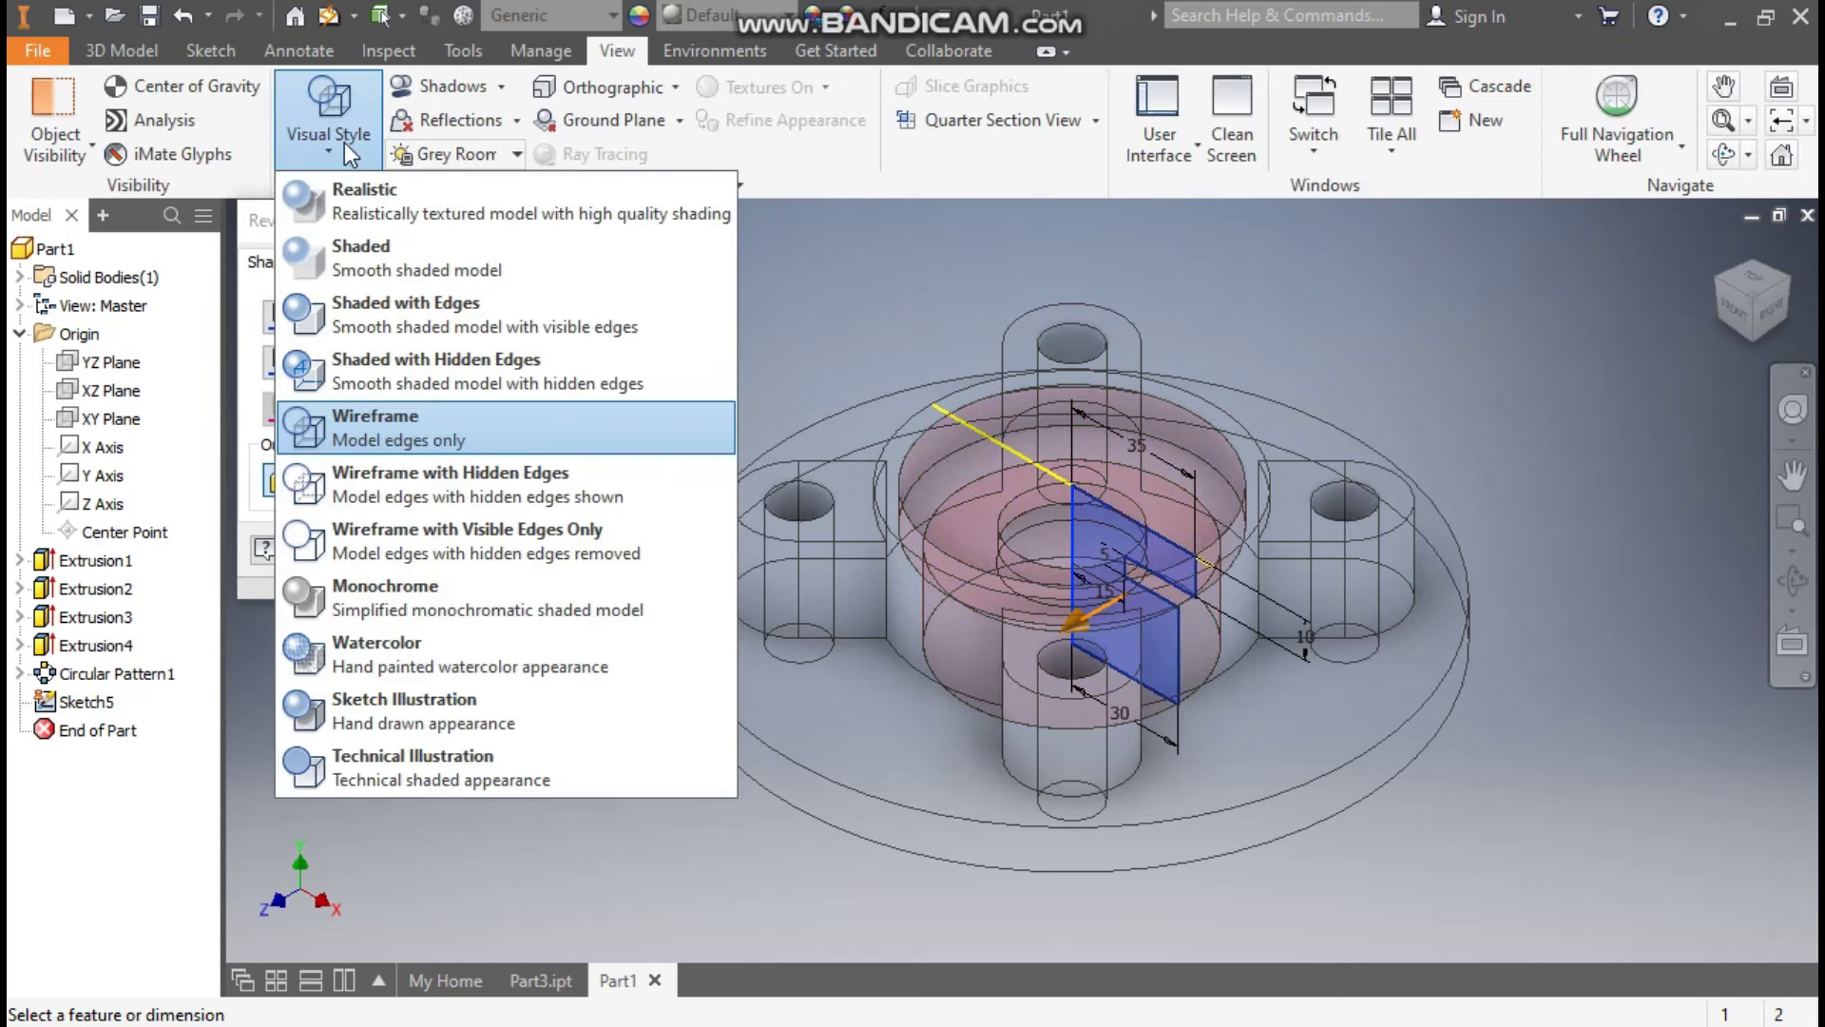
left_click(379, 266)
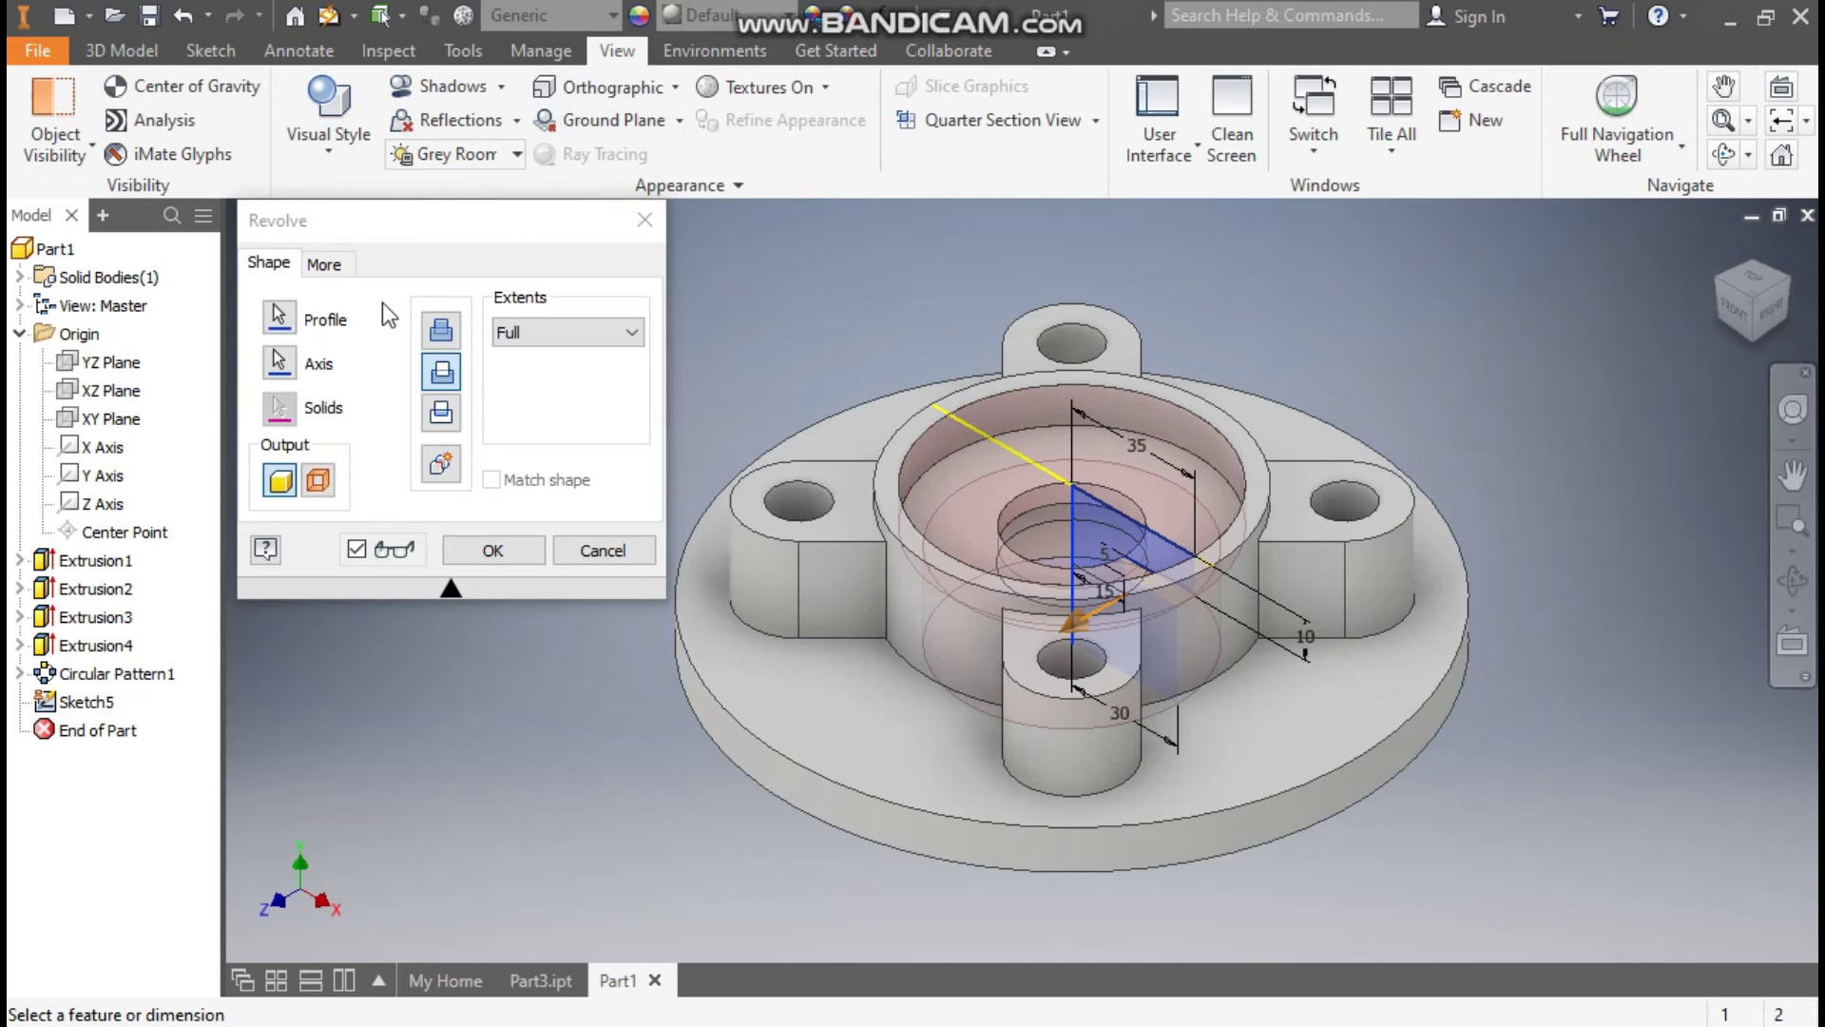
left_click(492, 551)
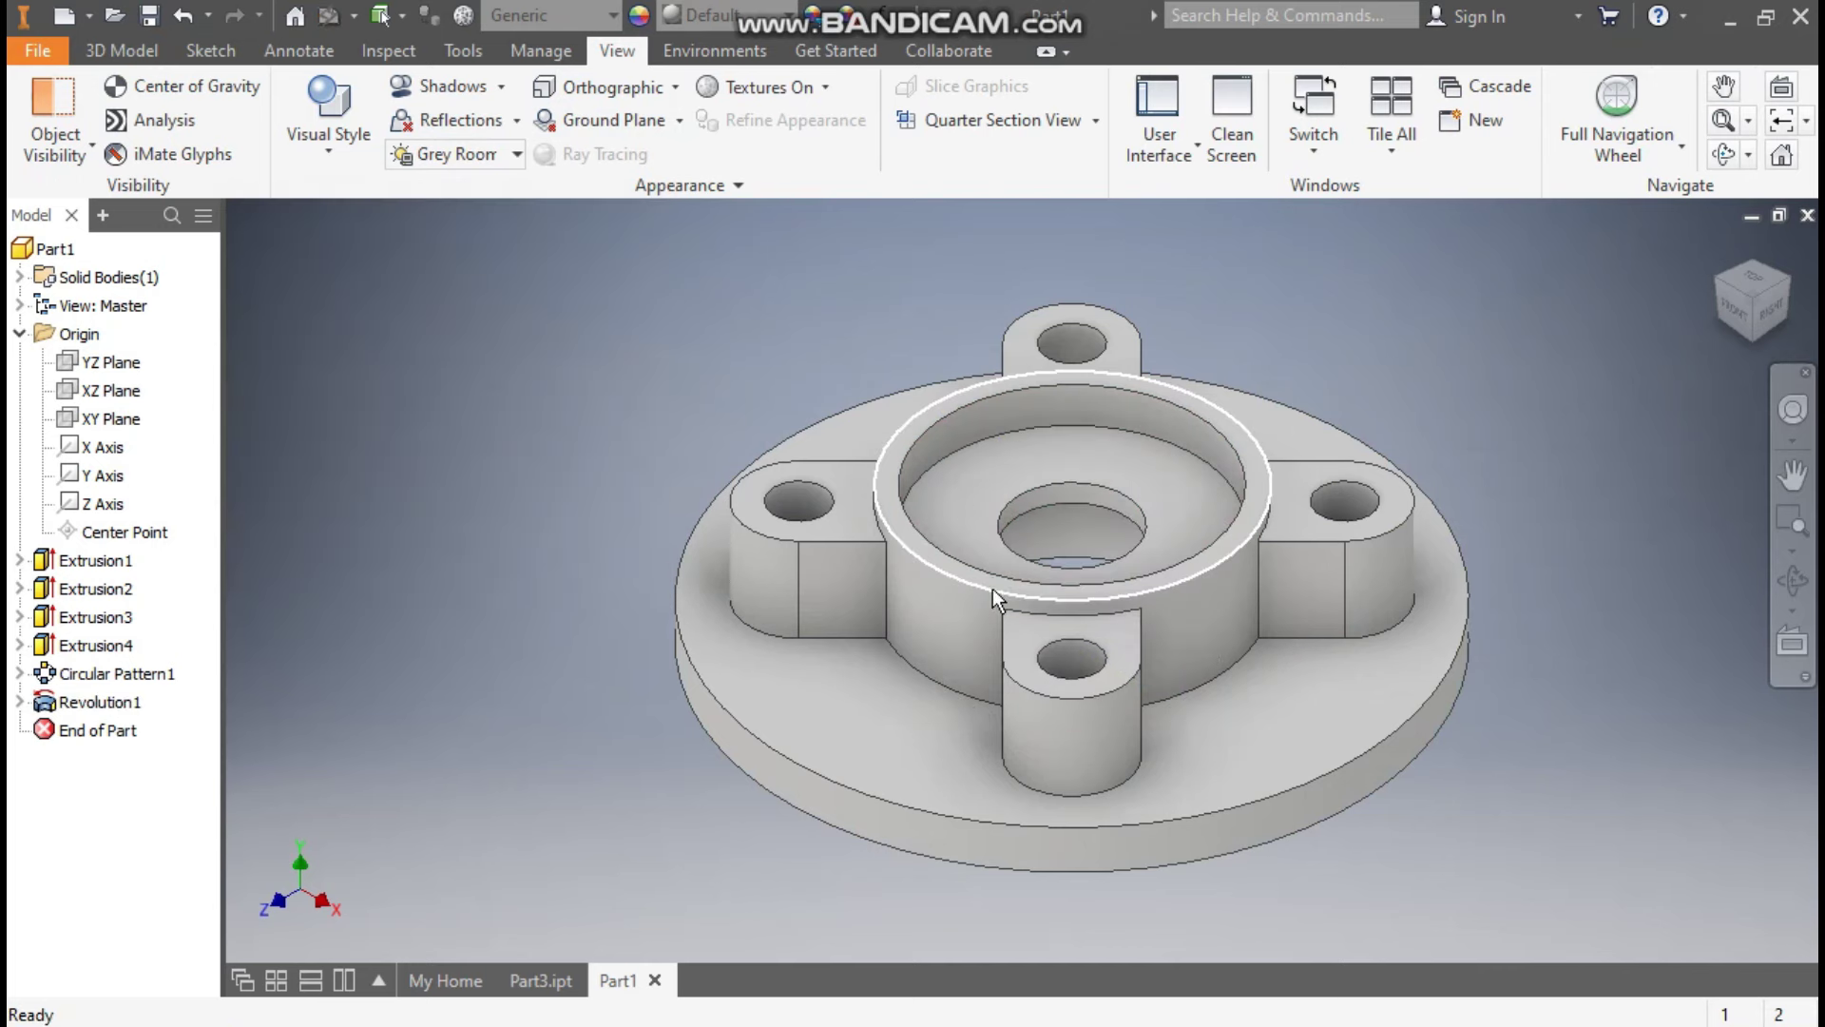
scroll(992, 589, "down", 3)
scroll(1093, 488, "up", 2)
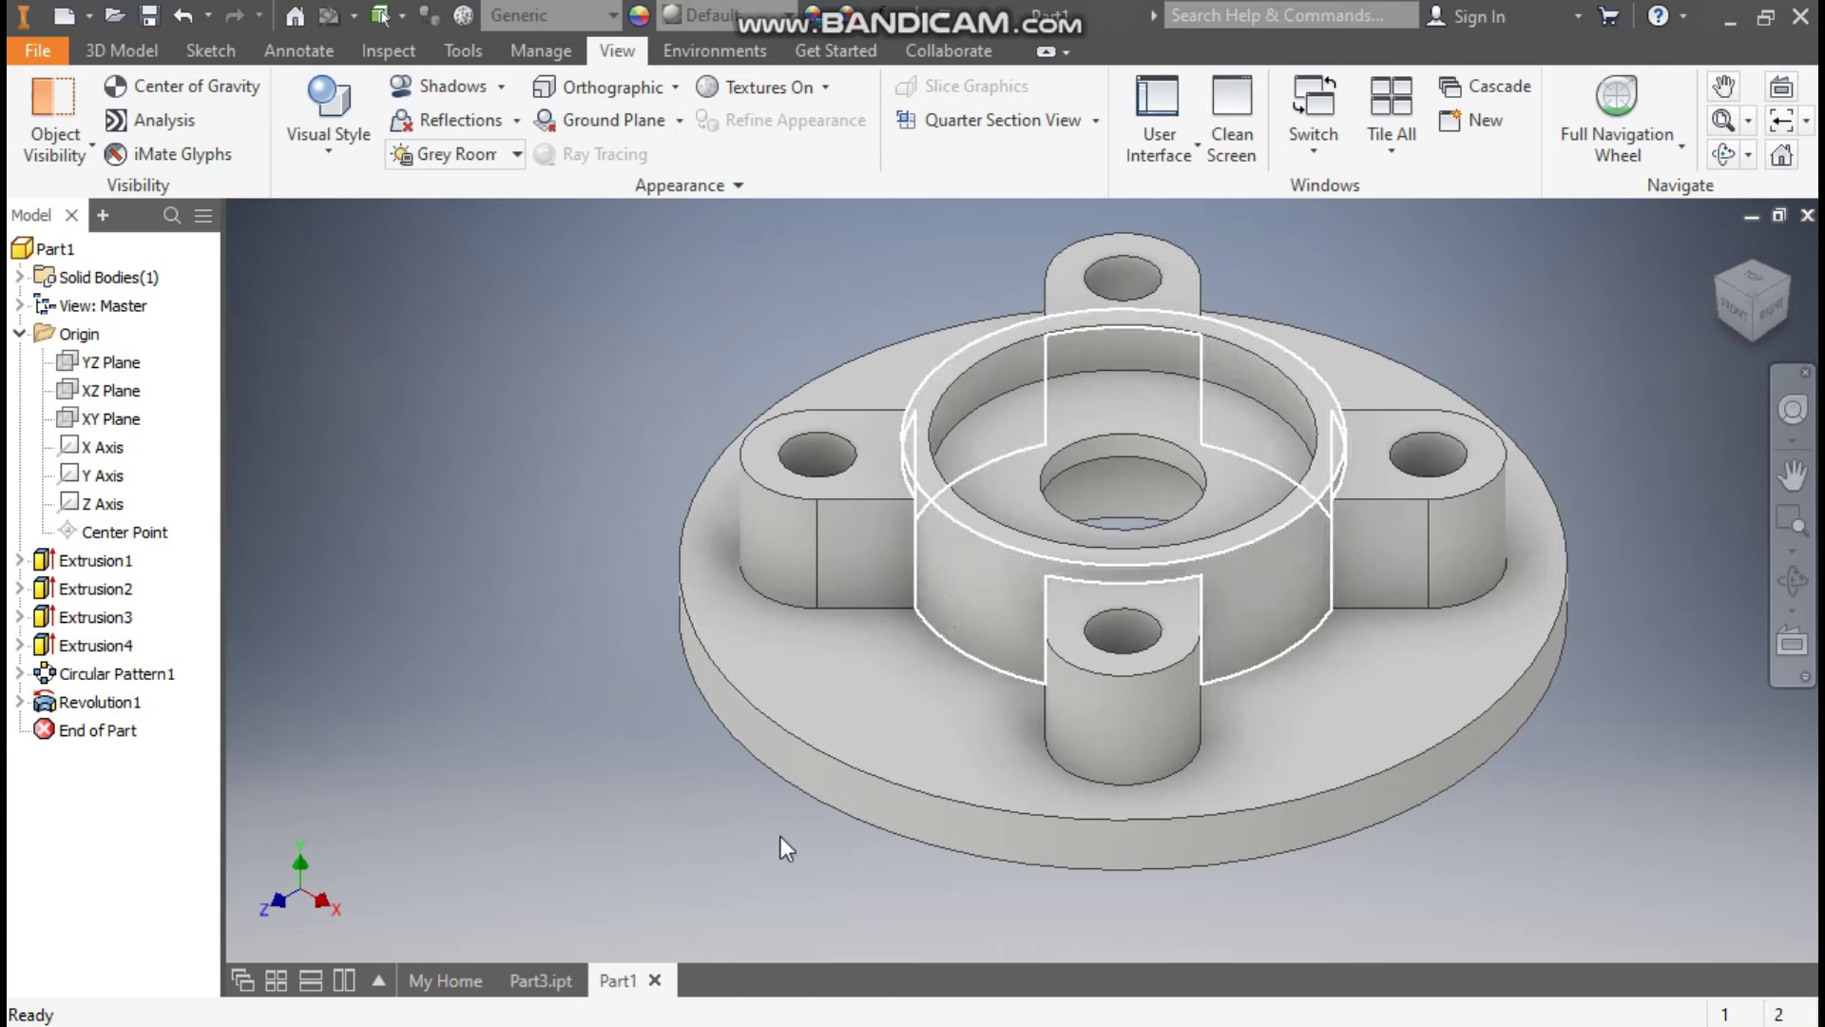
left_click(542, 981)
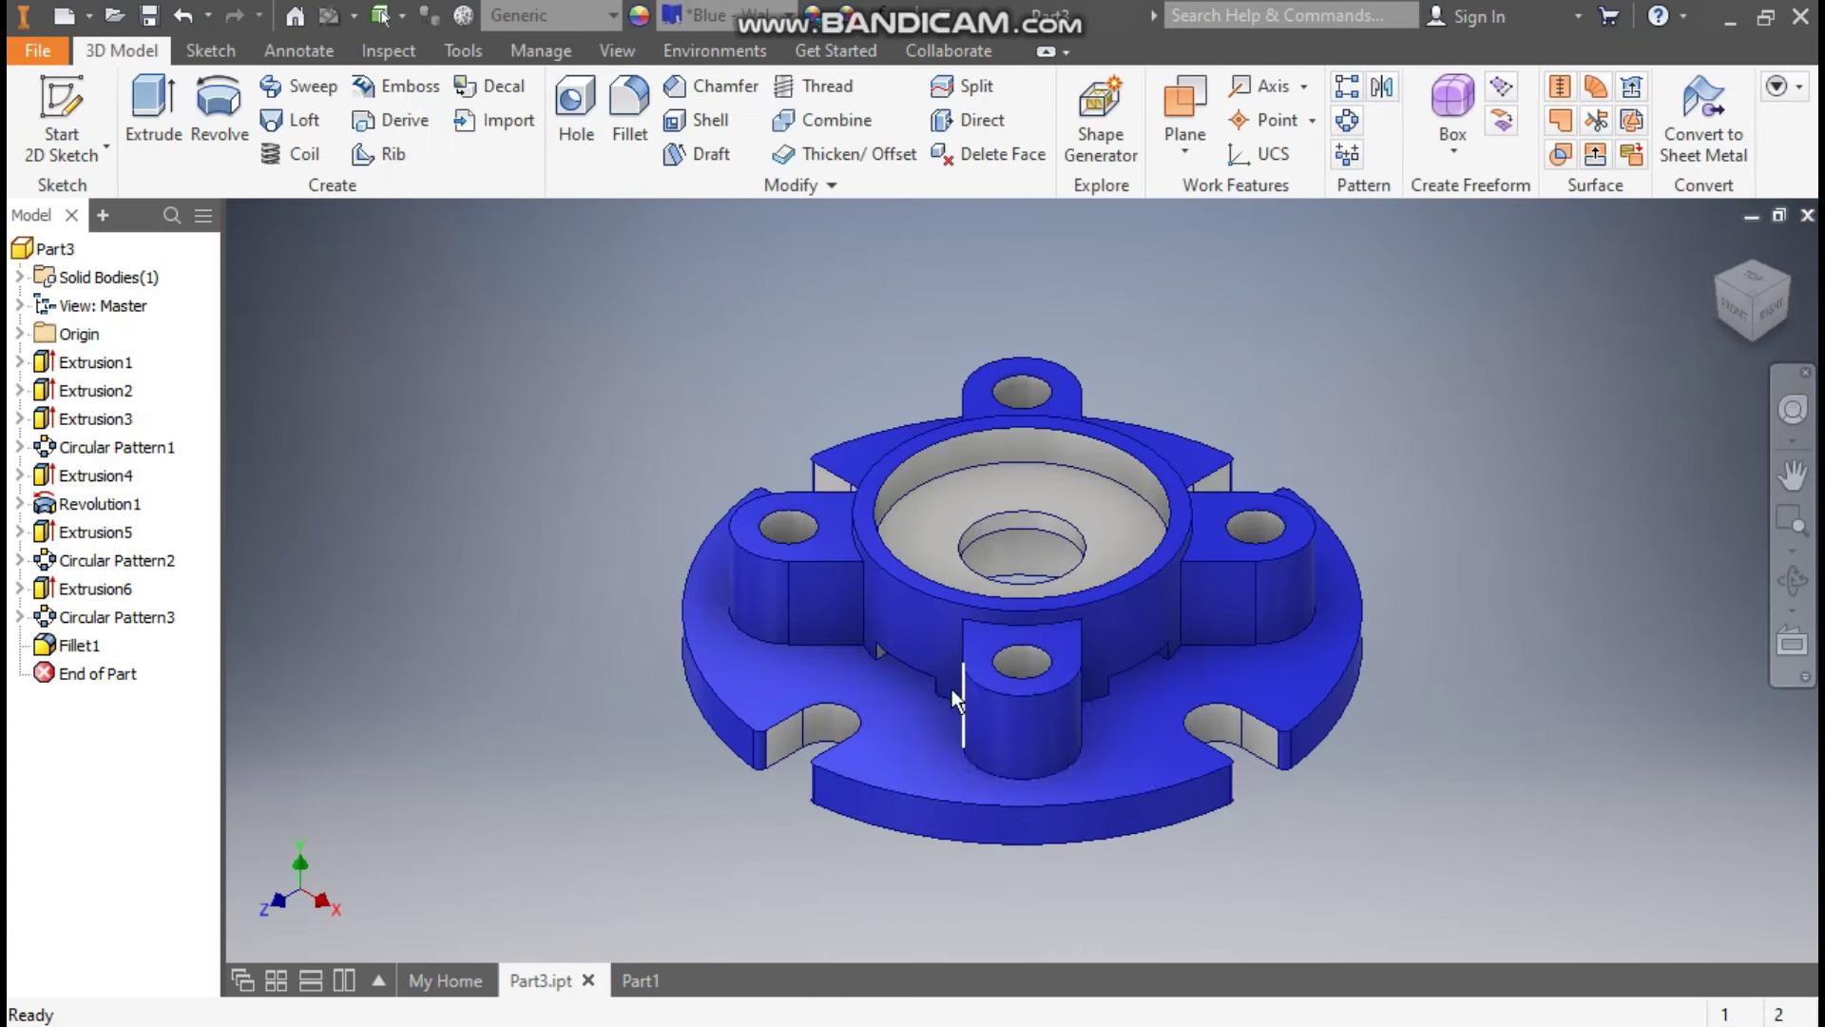
scroll(954, 689, "down", 3)
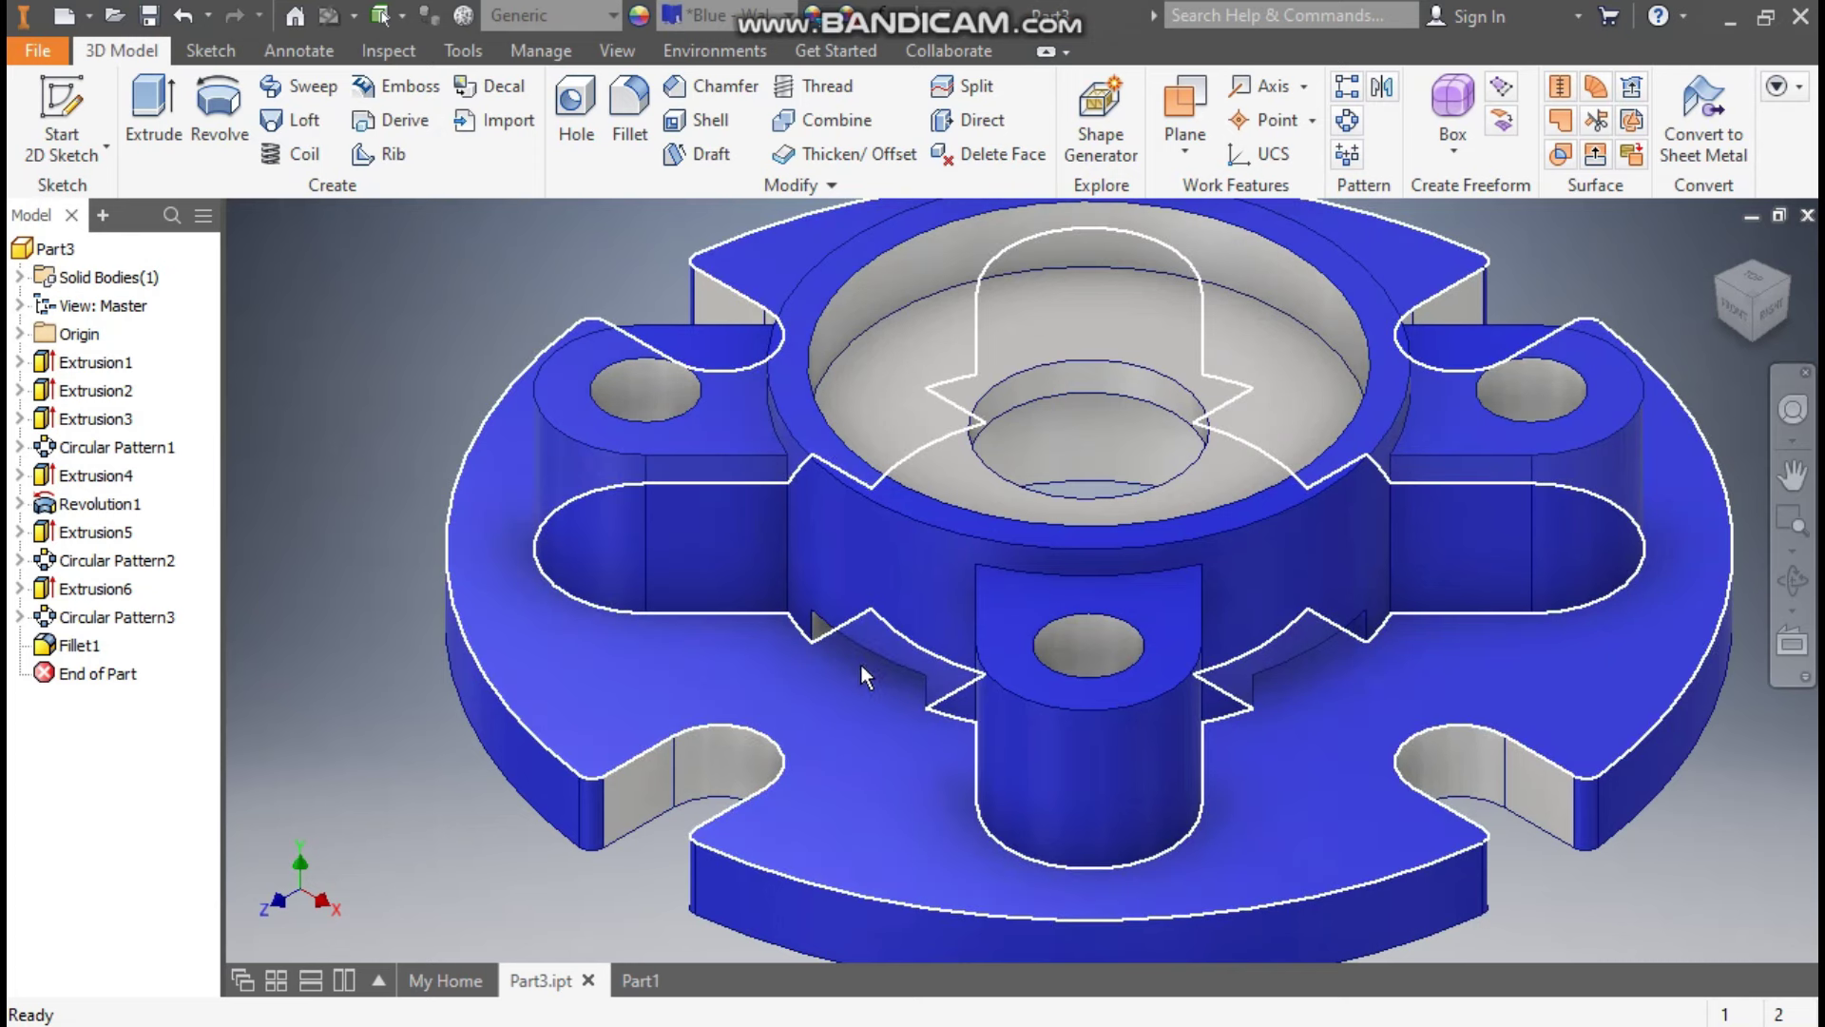
scroll(876, 679, "up", 3)
left_click(642, 981)
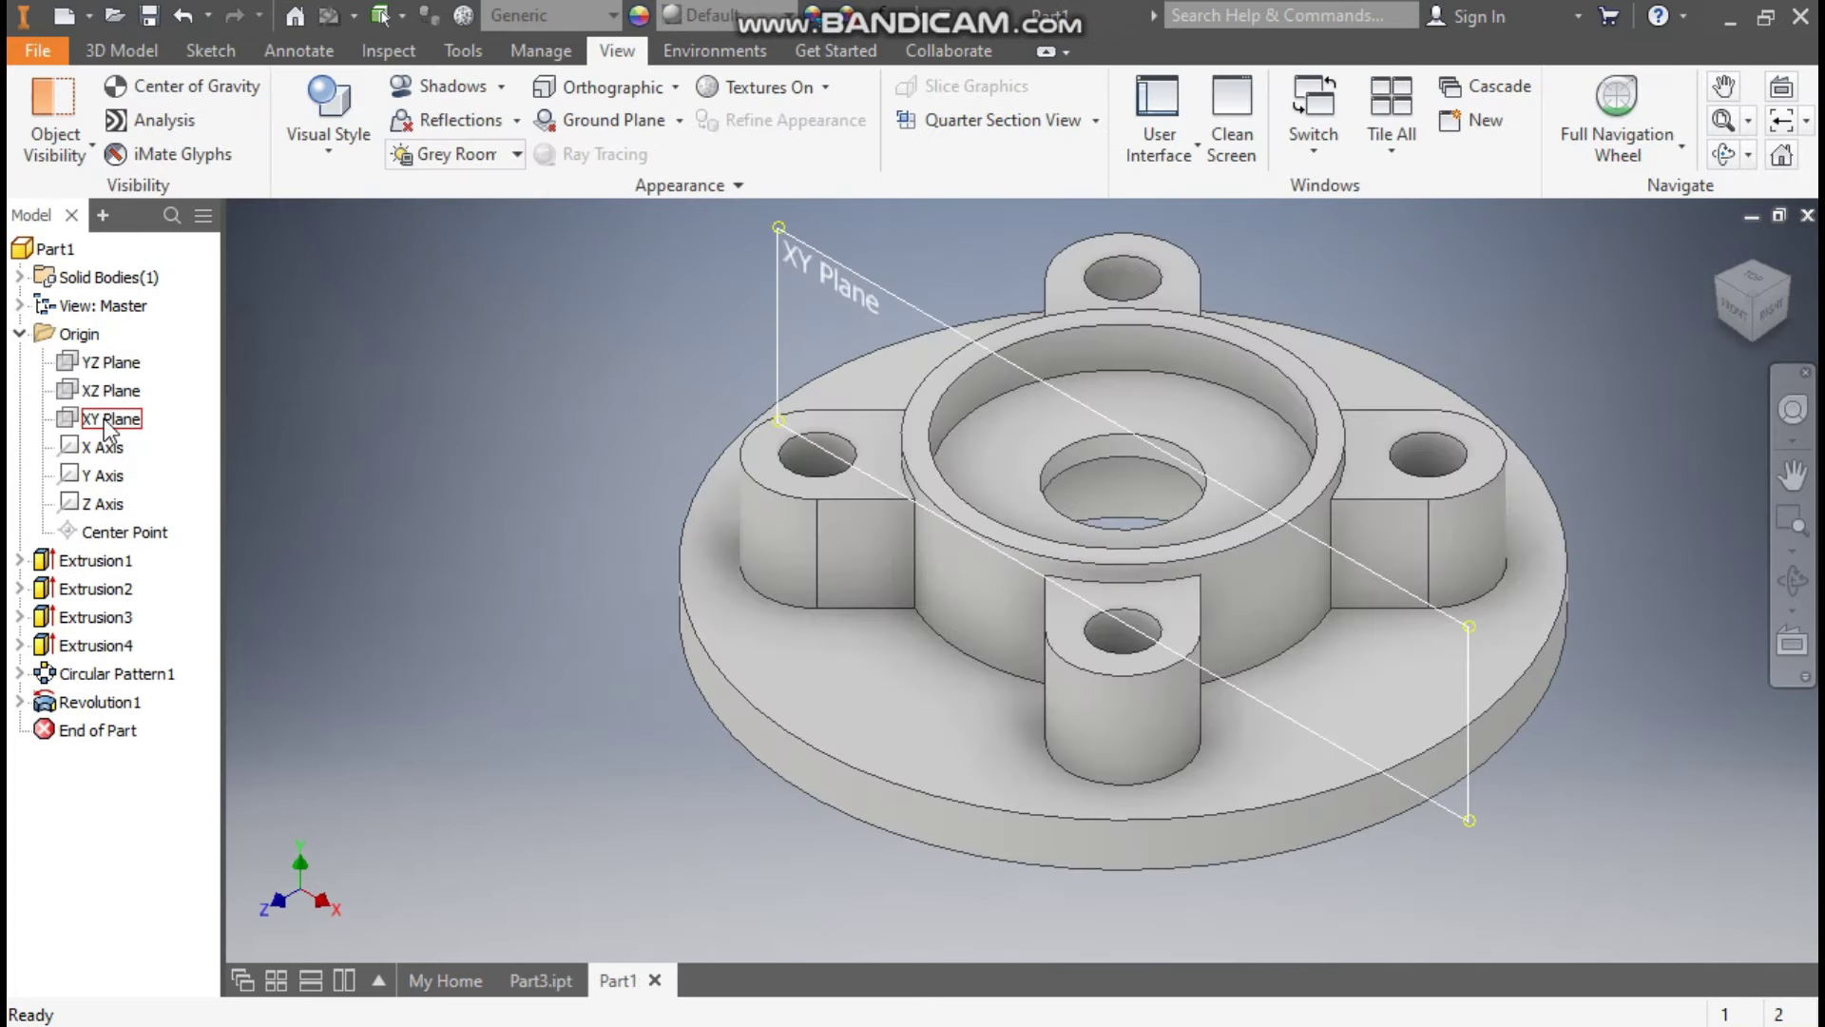
Start Sketch6 on the XY Plane and draw a two-point rectangle at the boss base.
left_click(108, 421)
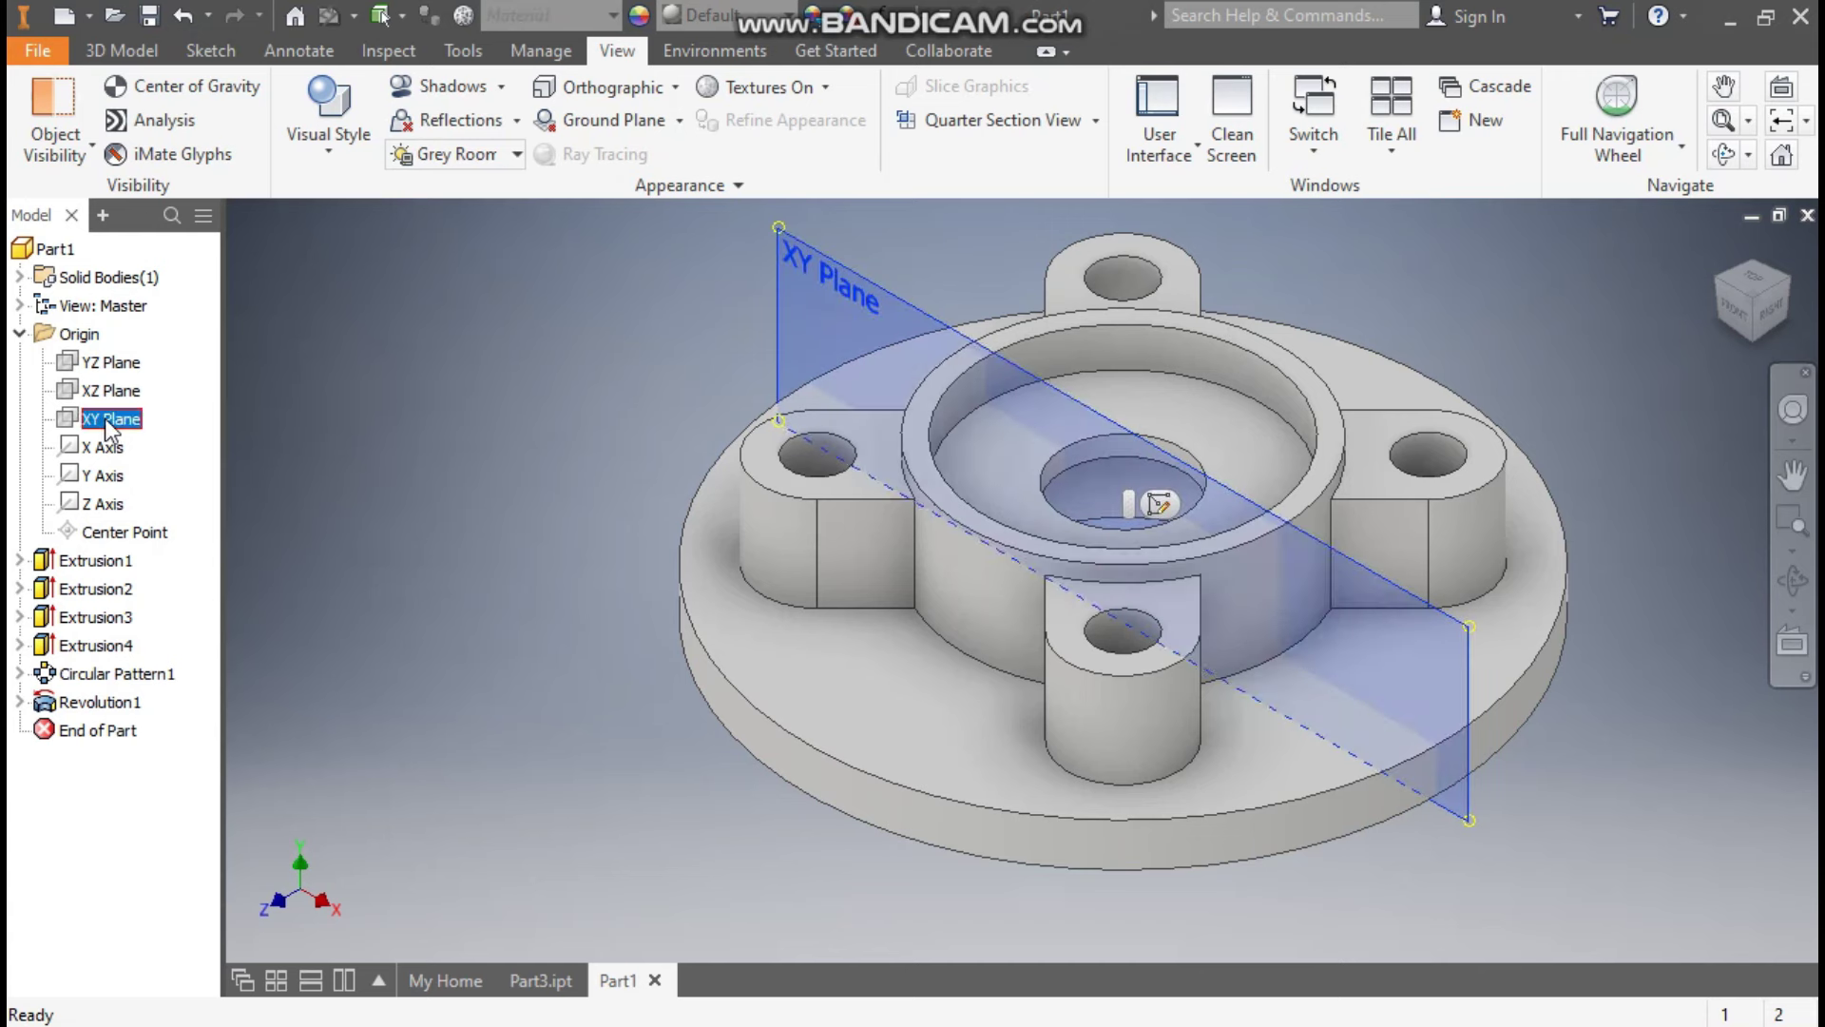
left_click(1158, 510)
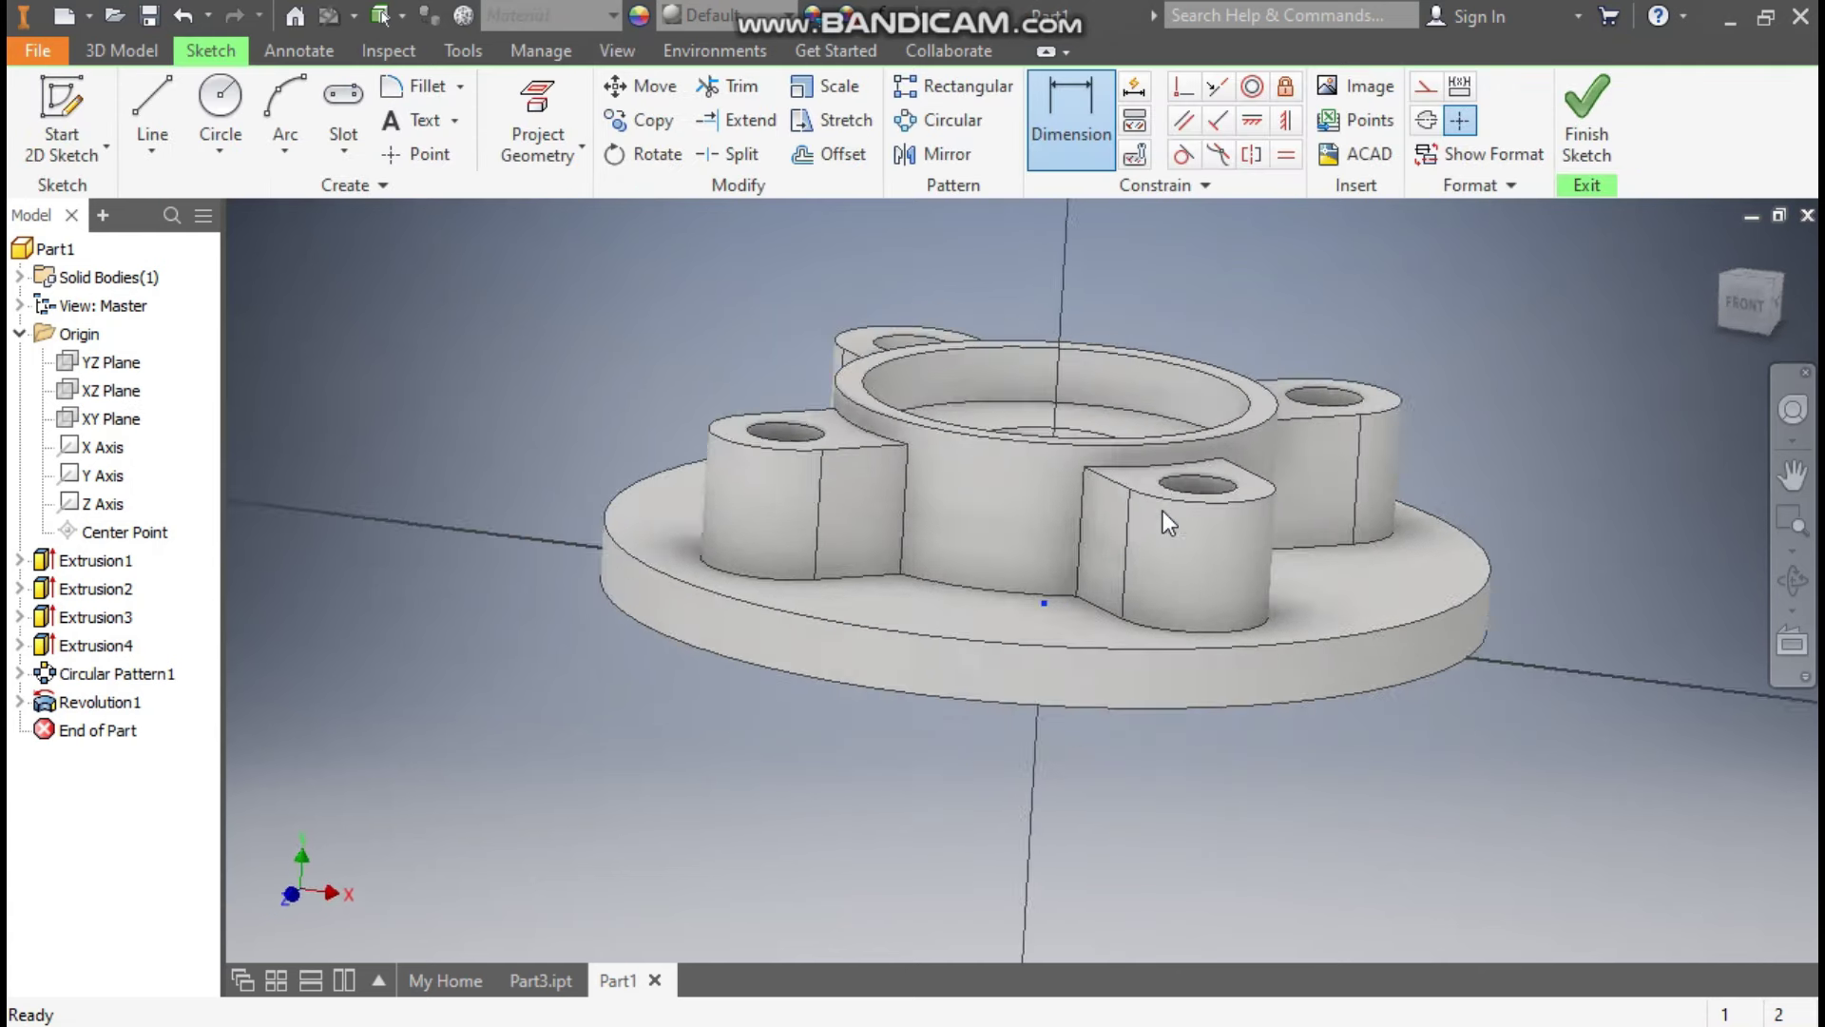
left_click(352, 148)
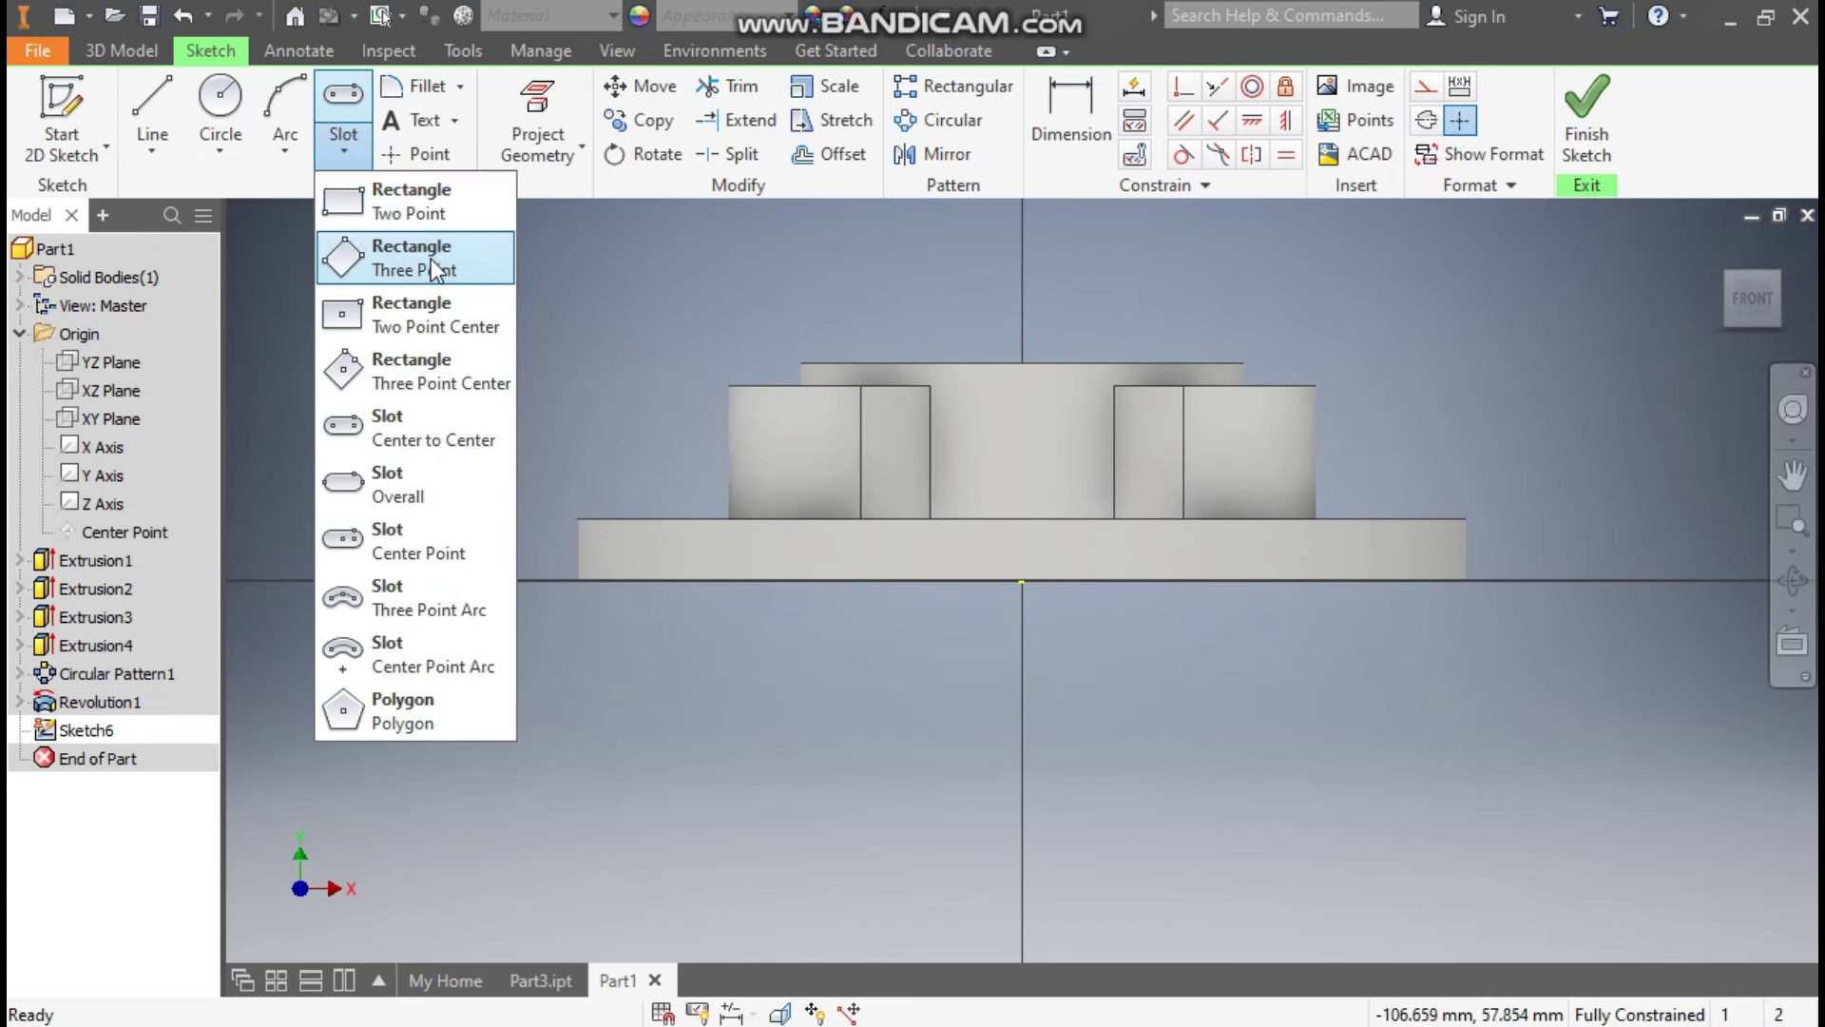
left_click(400, 203)
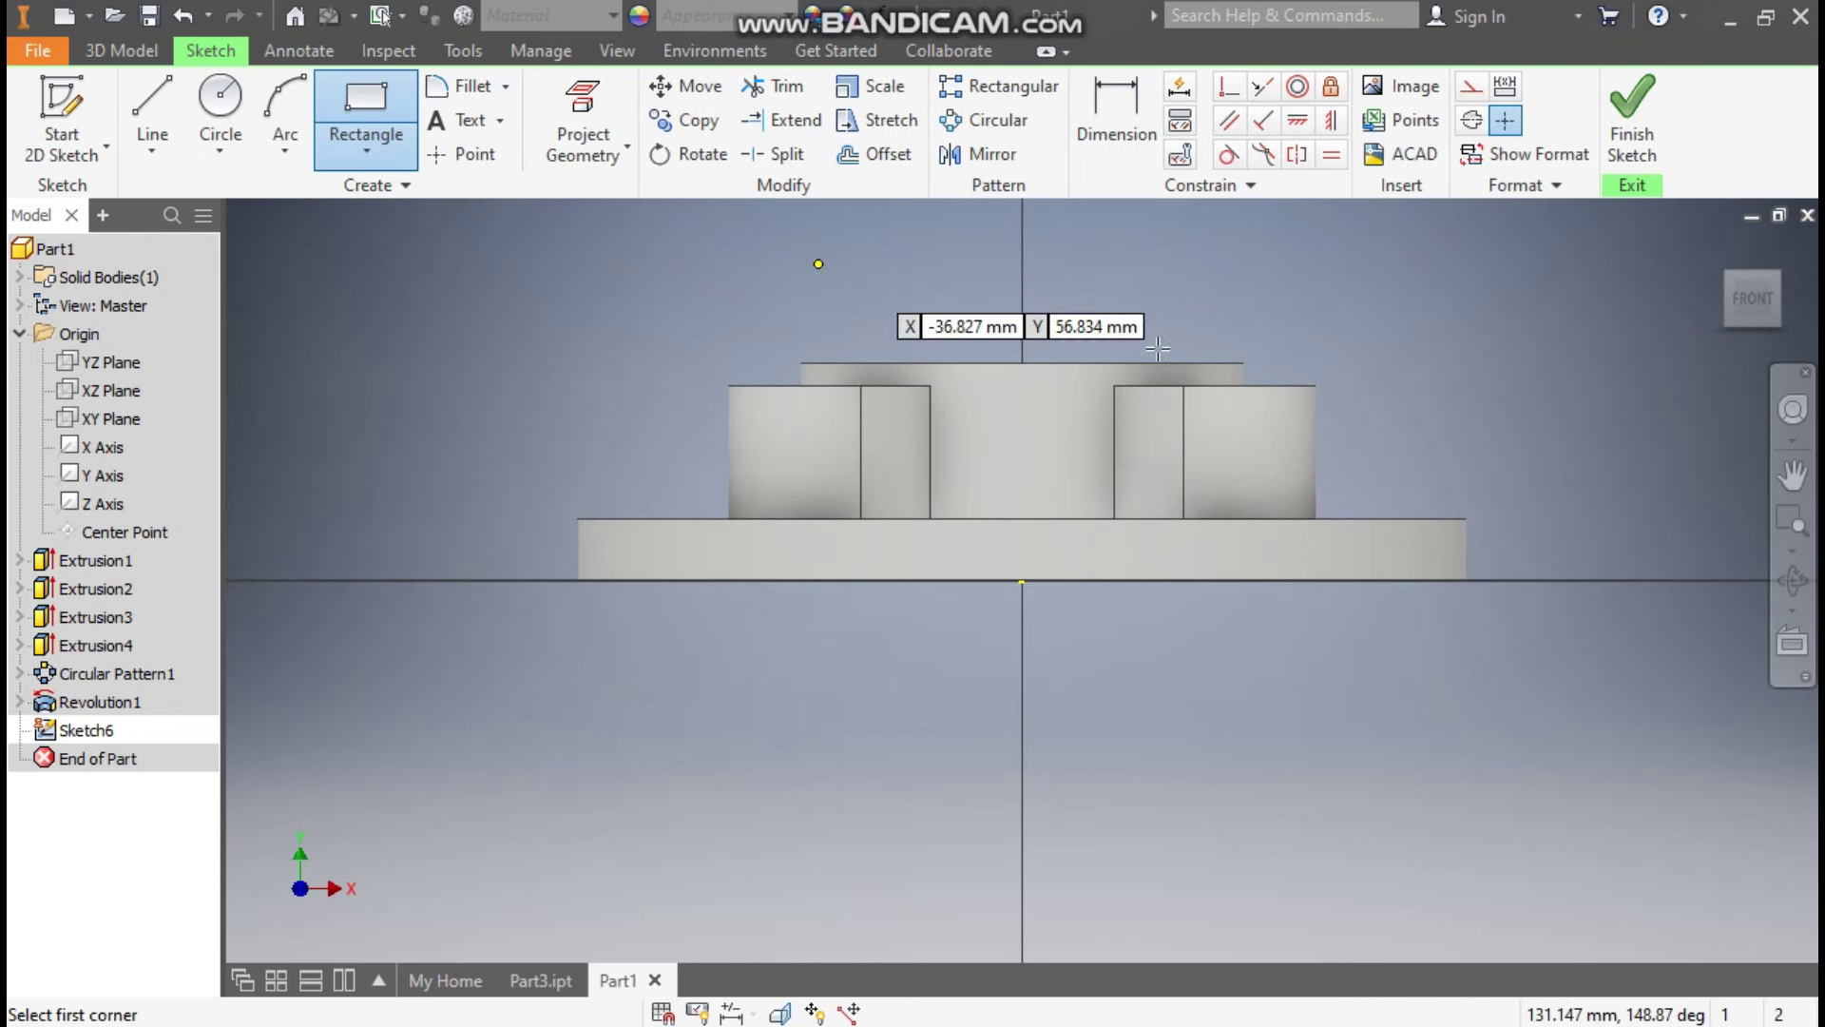
left_click(960, 468)
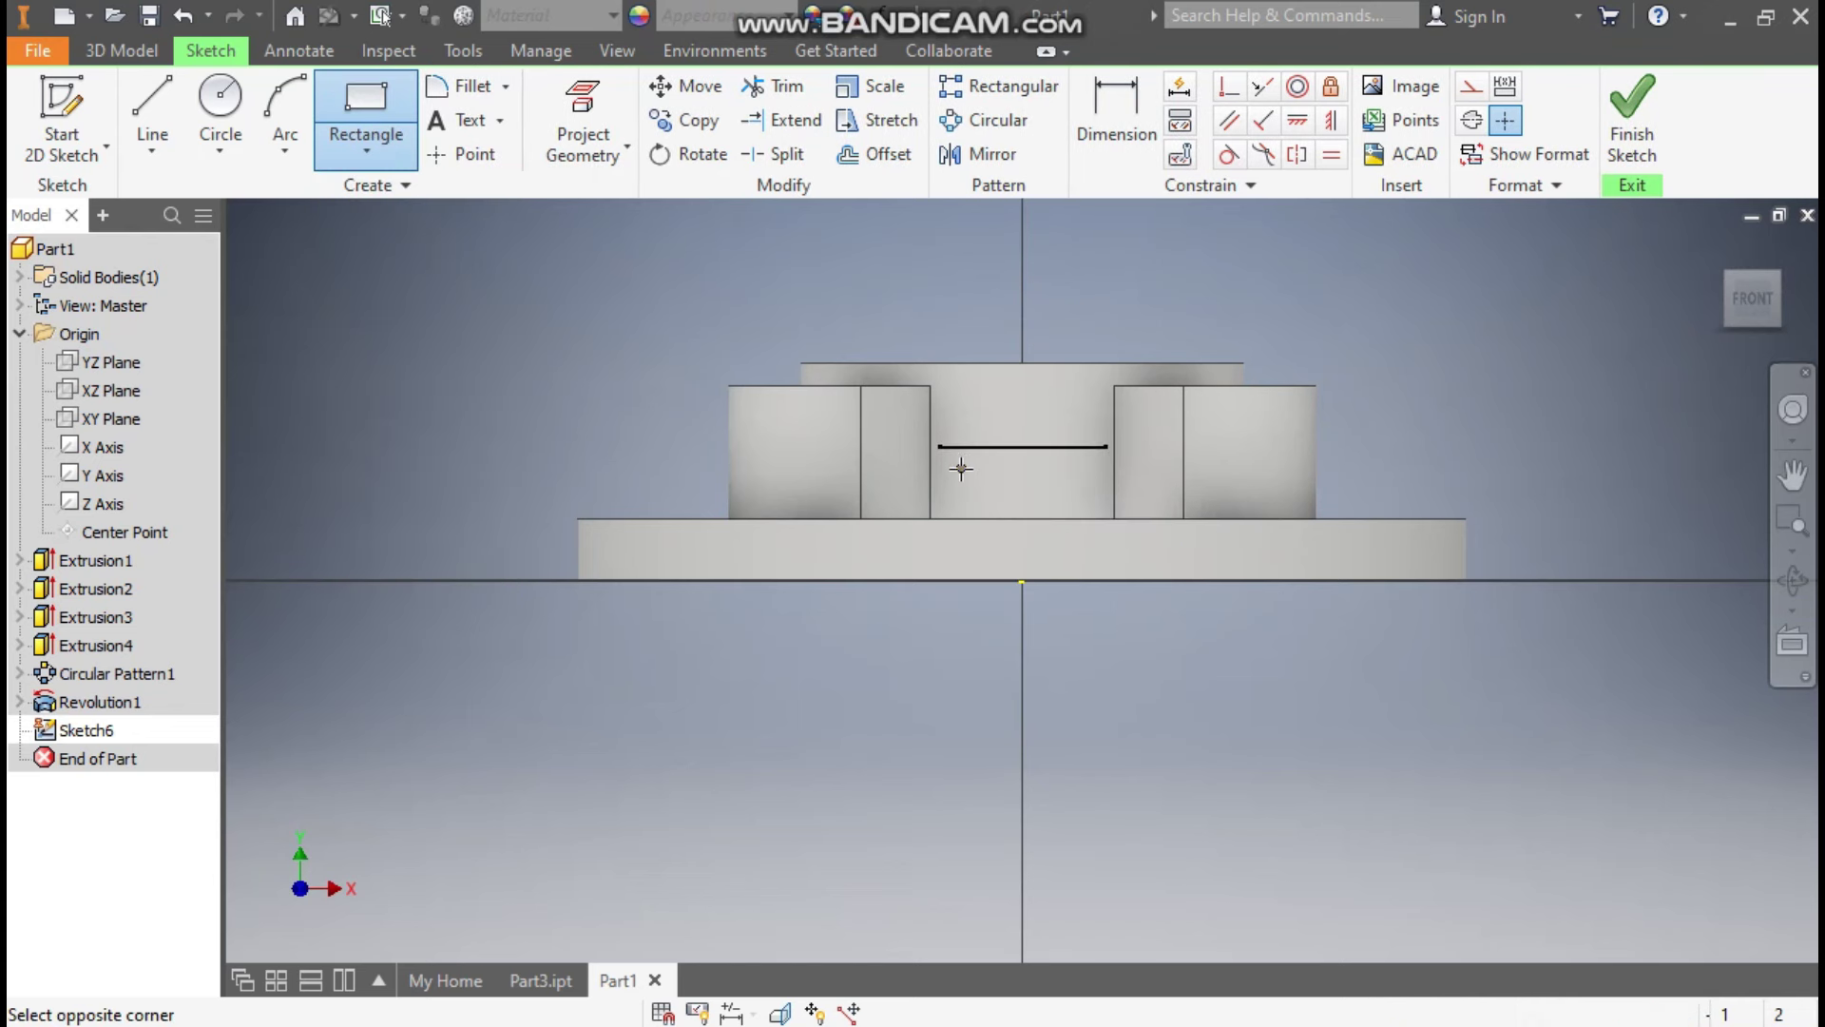
left_click(1090, 518)
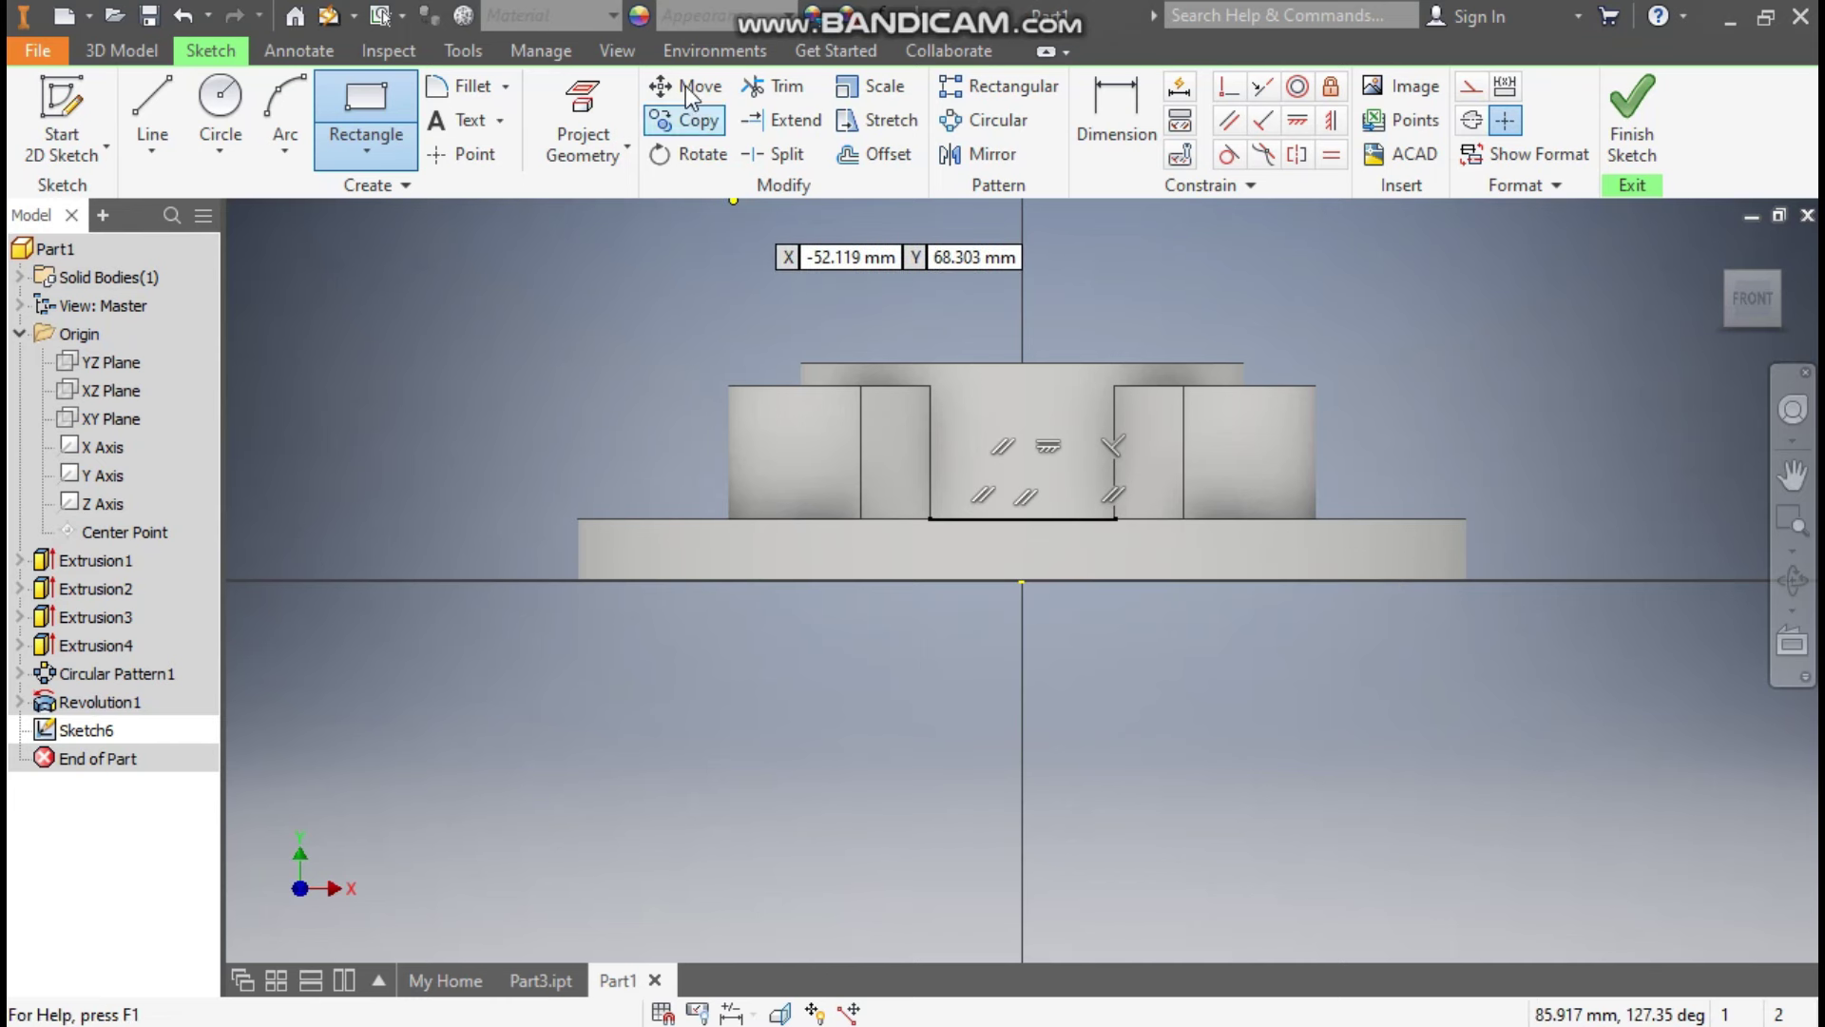
Switch the visual style to Wireframe.
left_click(615, 49)
left_click(328, 118)
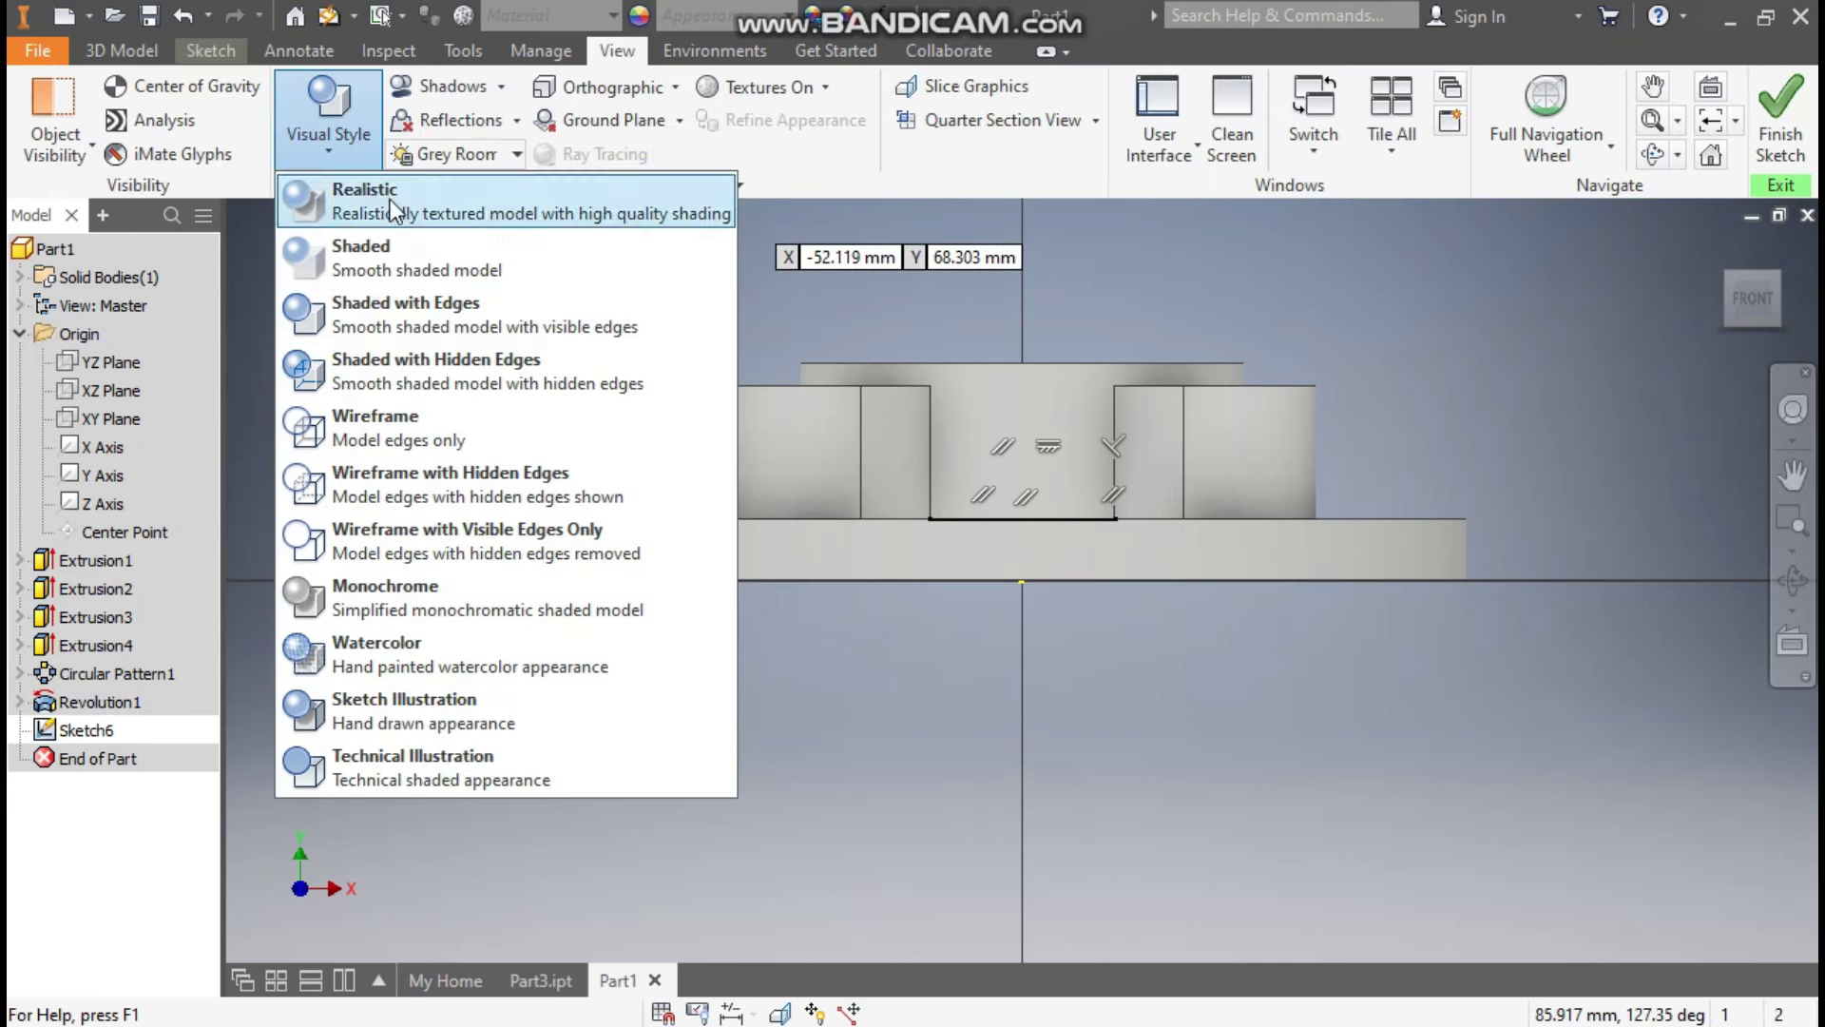
left_click(404, 425)
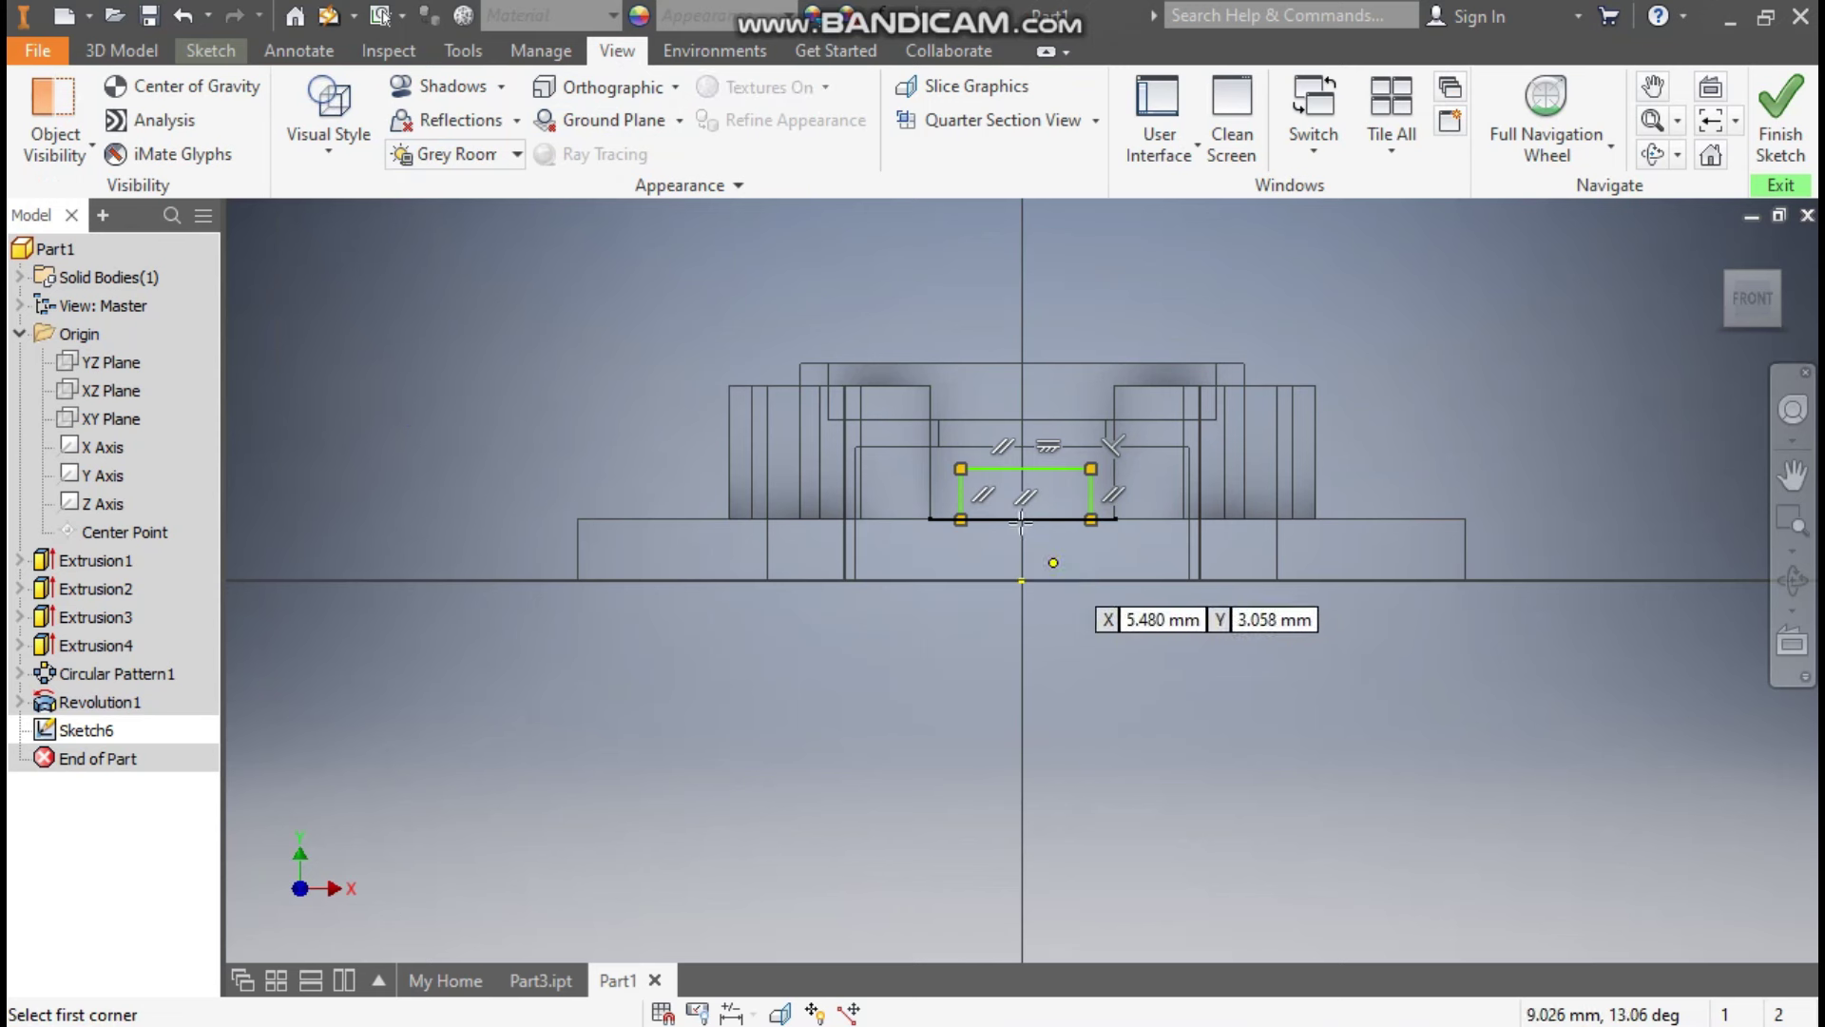
Vertically align the rectangle's top-edge midpoint with the sketch origin.
scroll(1051, 558, "up", 3)
left_click(210, 50)
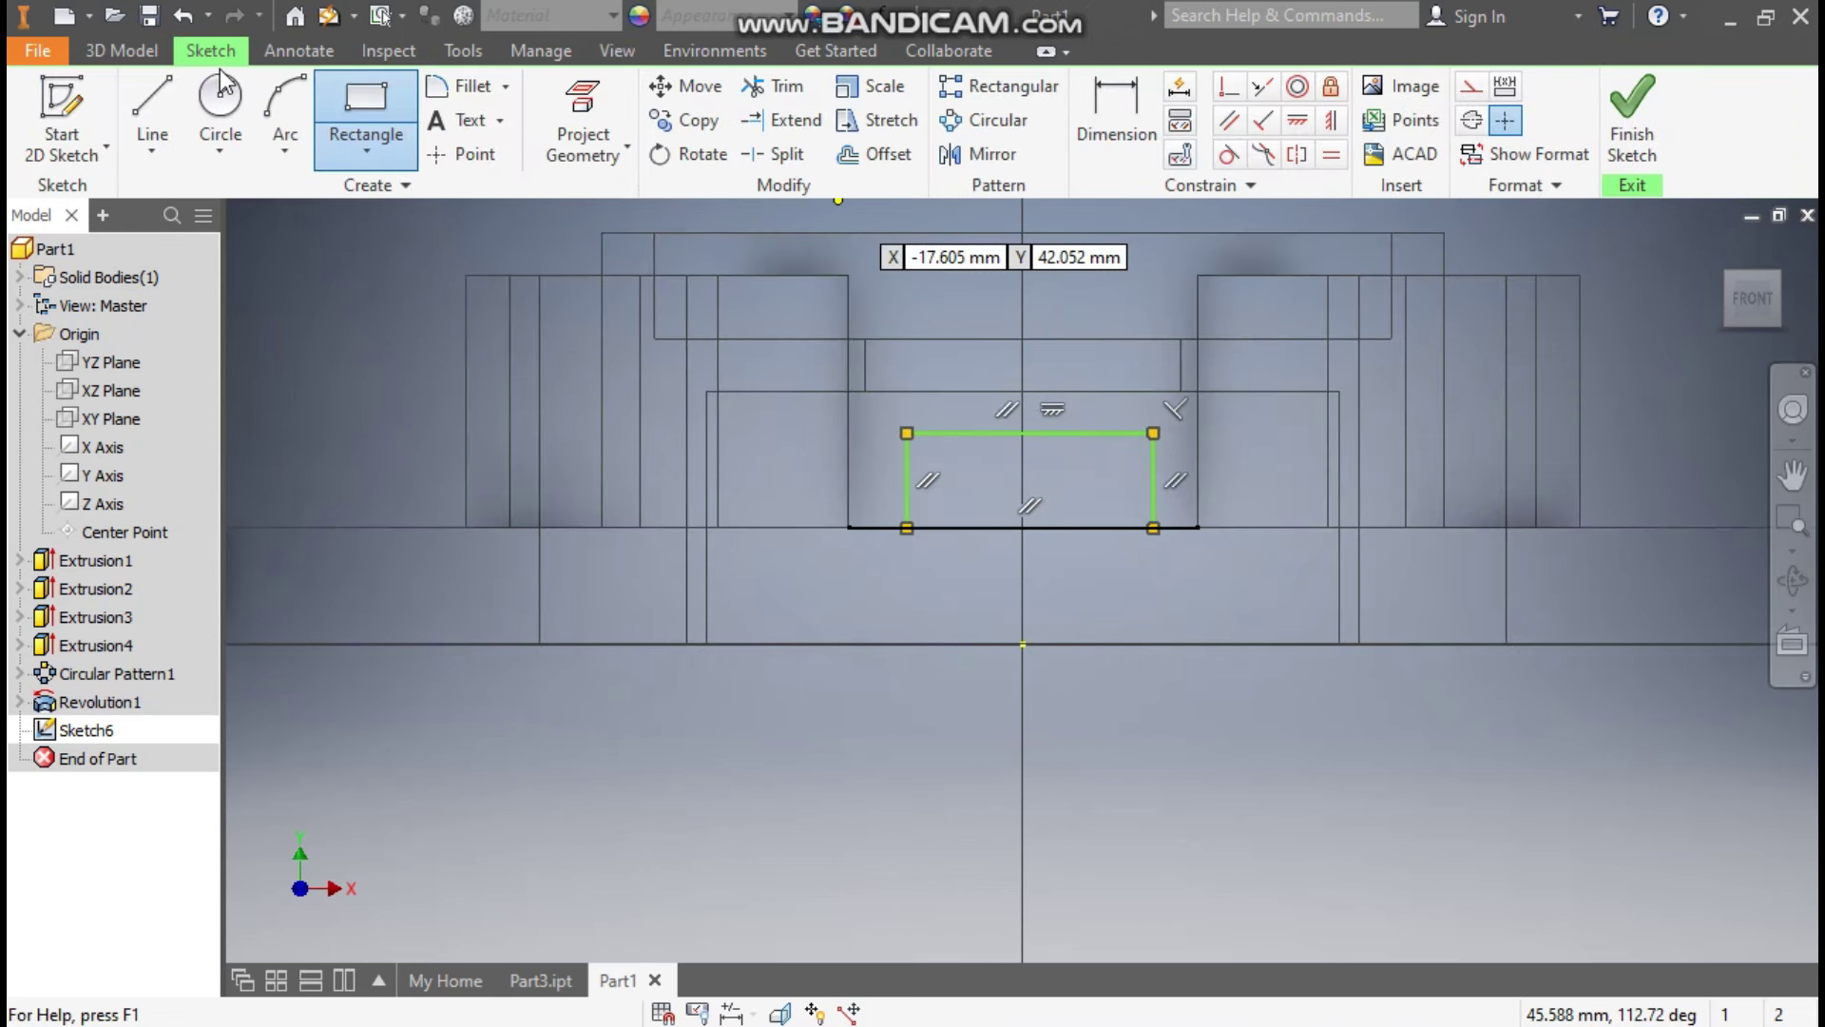
left_click(366, 104)
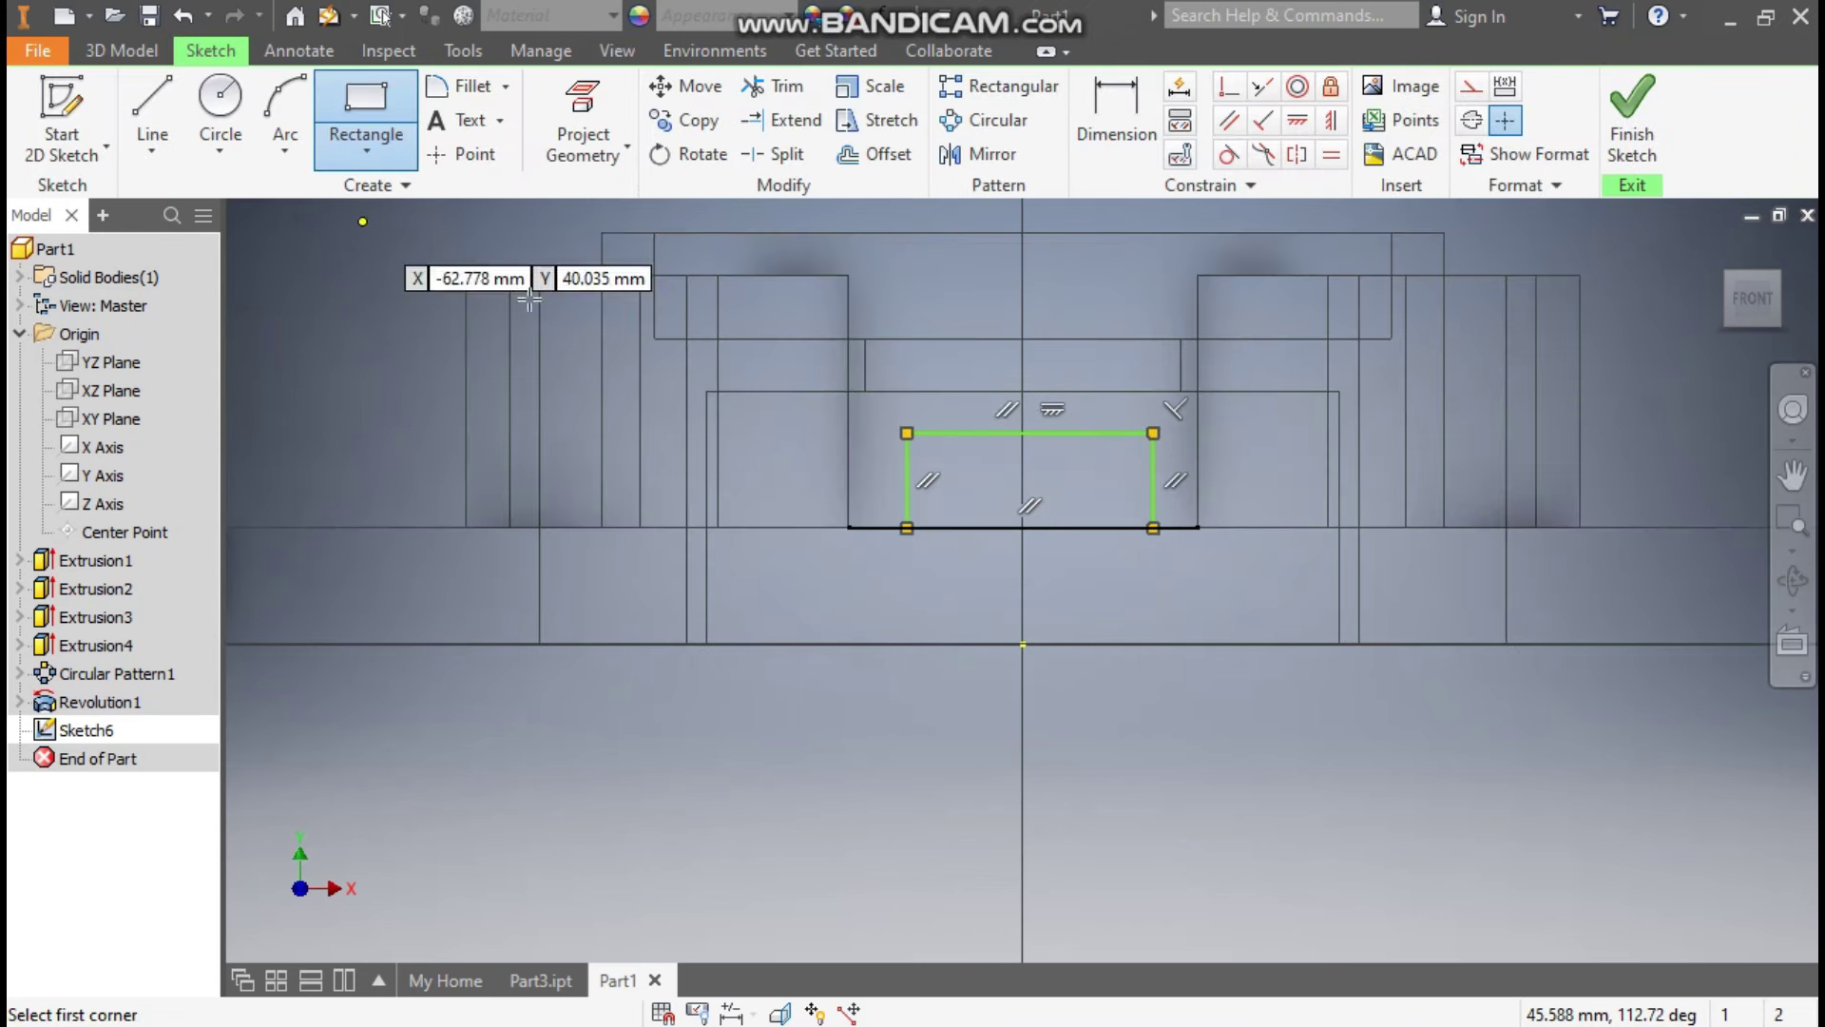
left_click(1331, 119)
left_click(1031, 434)
left_click(1025, 644)
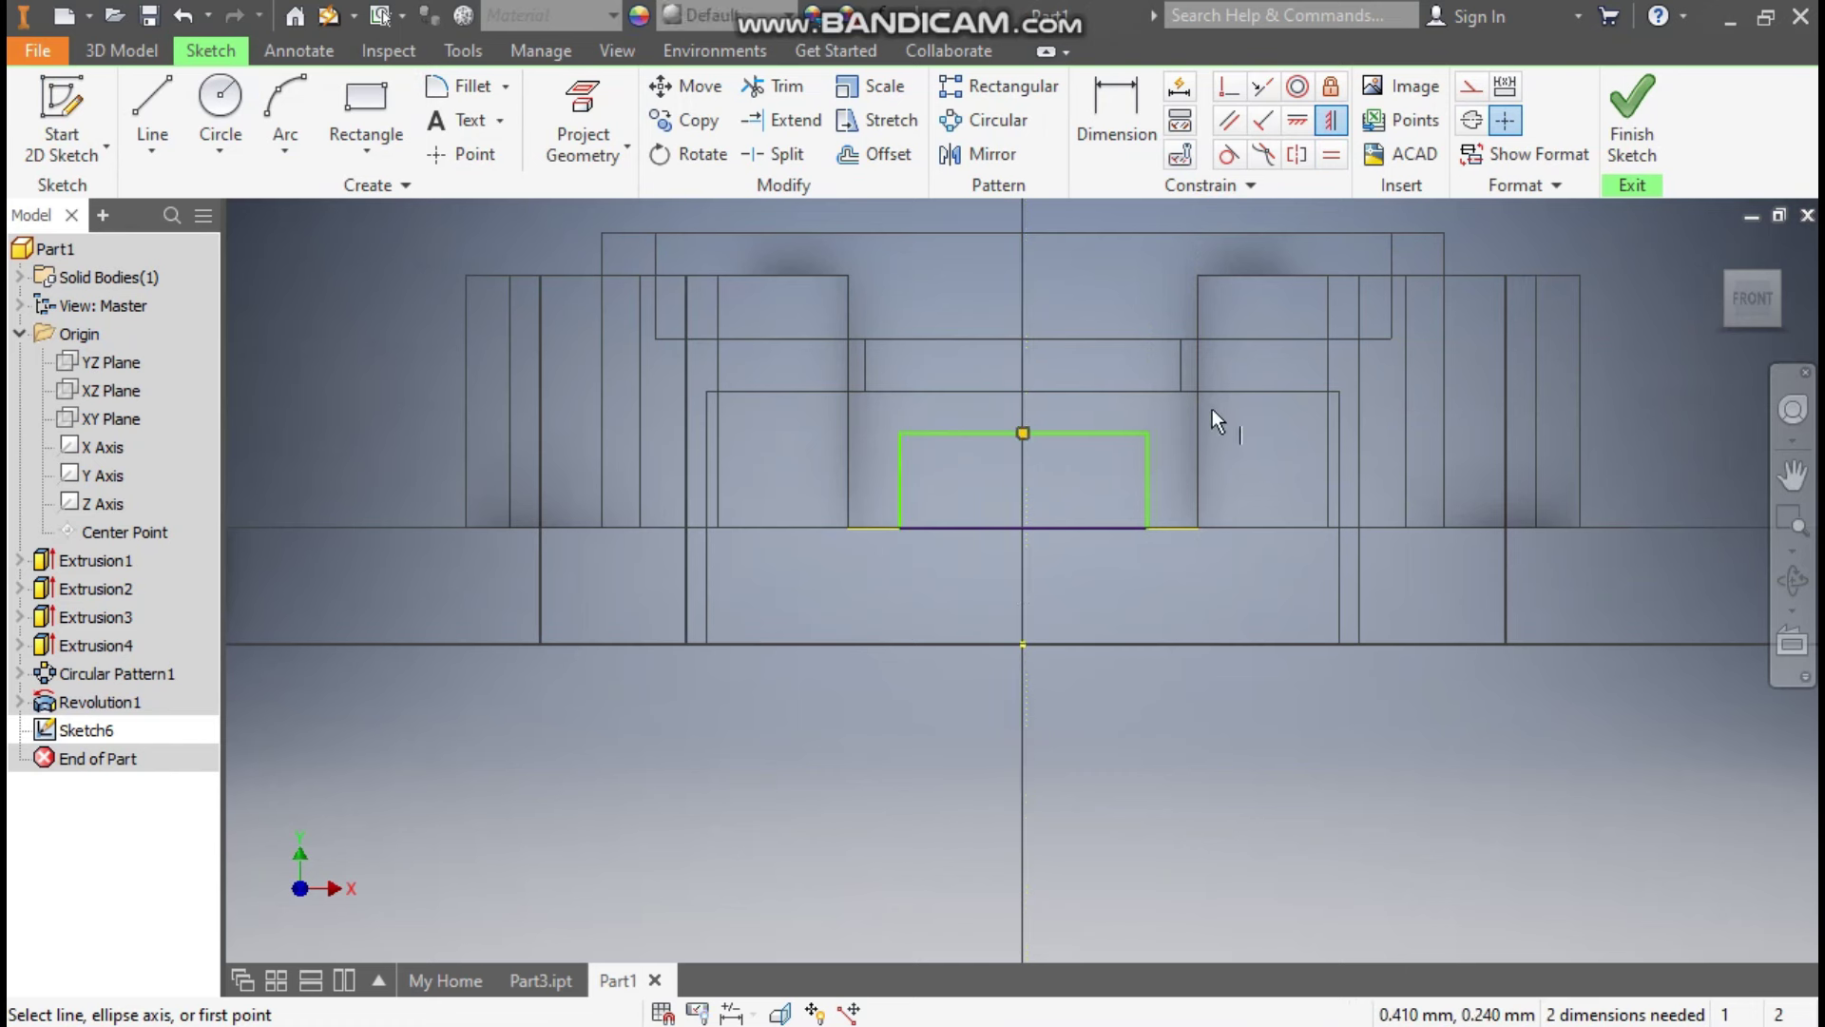
Dimension the rectangle 20 mm wide and 5 mm tall.
left_click(1120, 130)
left_click(1062, 432)
left_click(1059, 288)
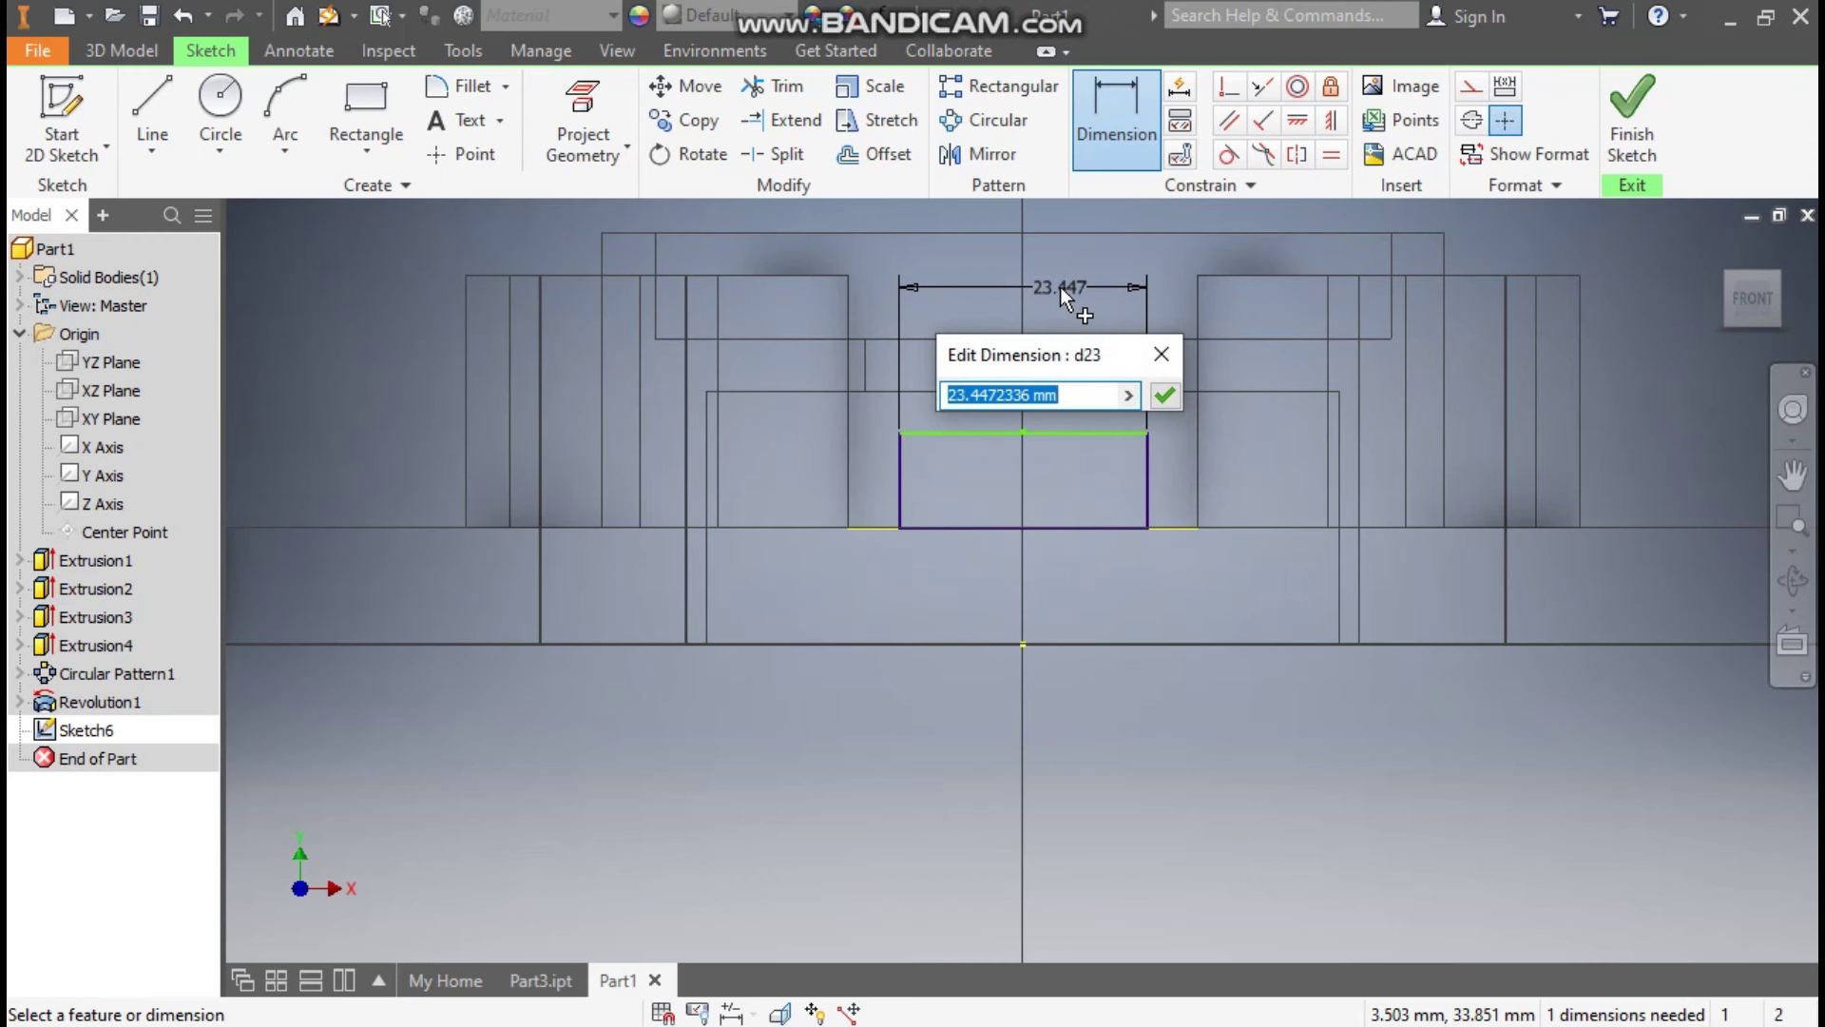
type("20")
key("Return")
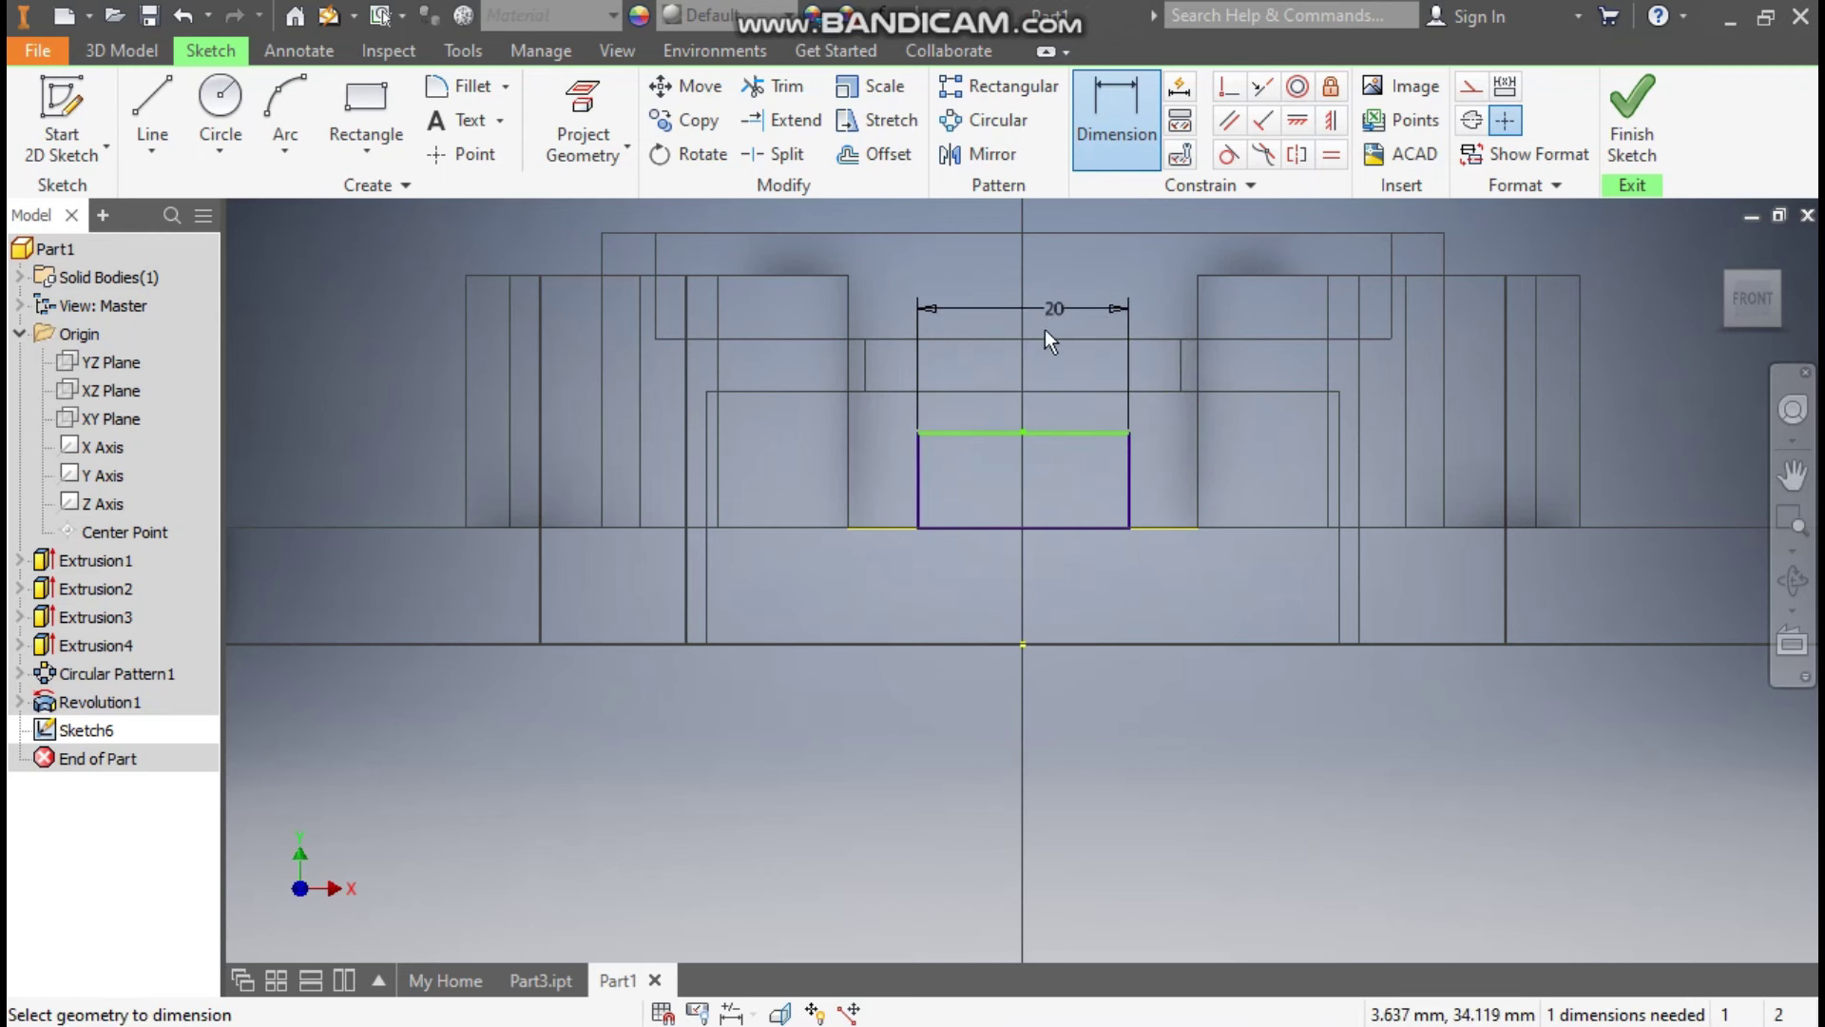
left_click(919, 482)
left_click(972, 493)
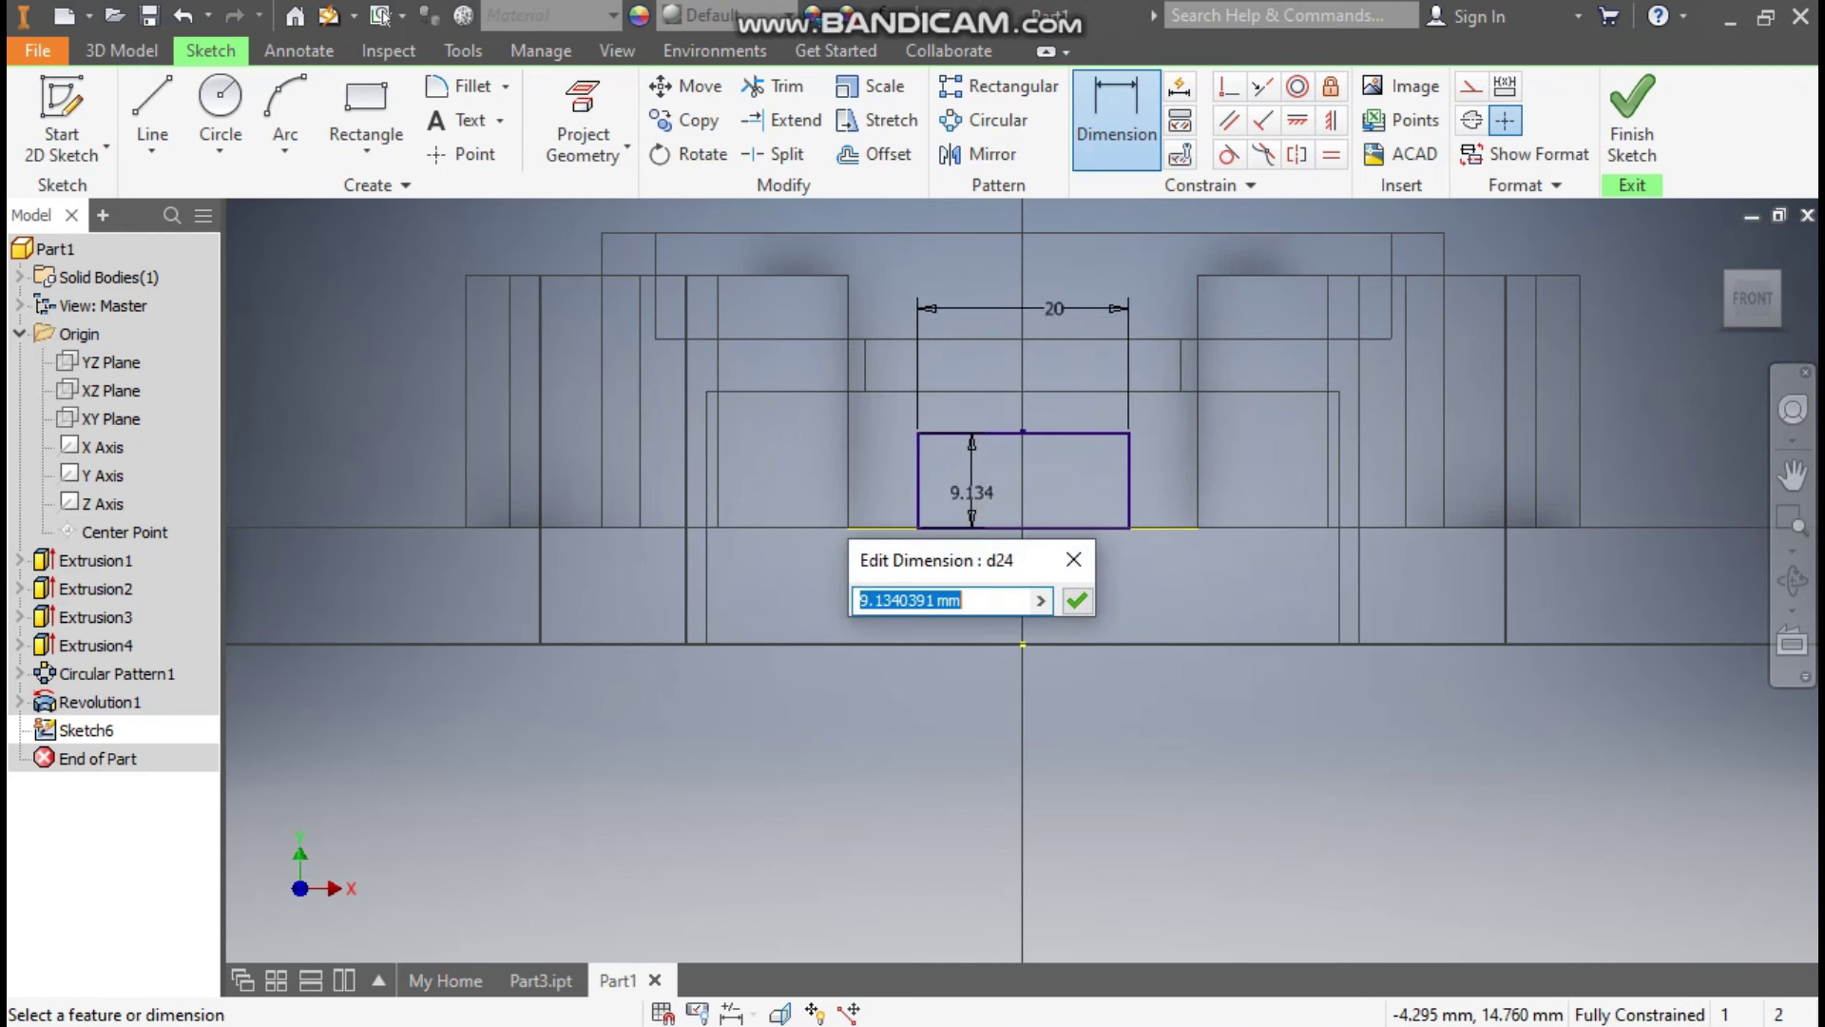
type("5")
key("Return")
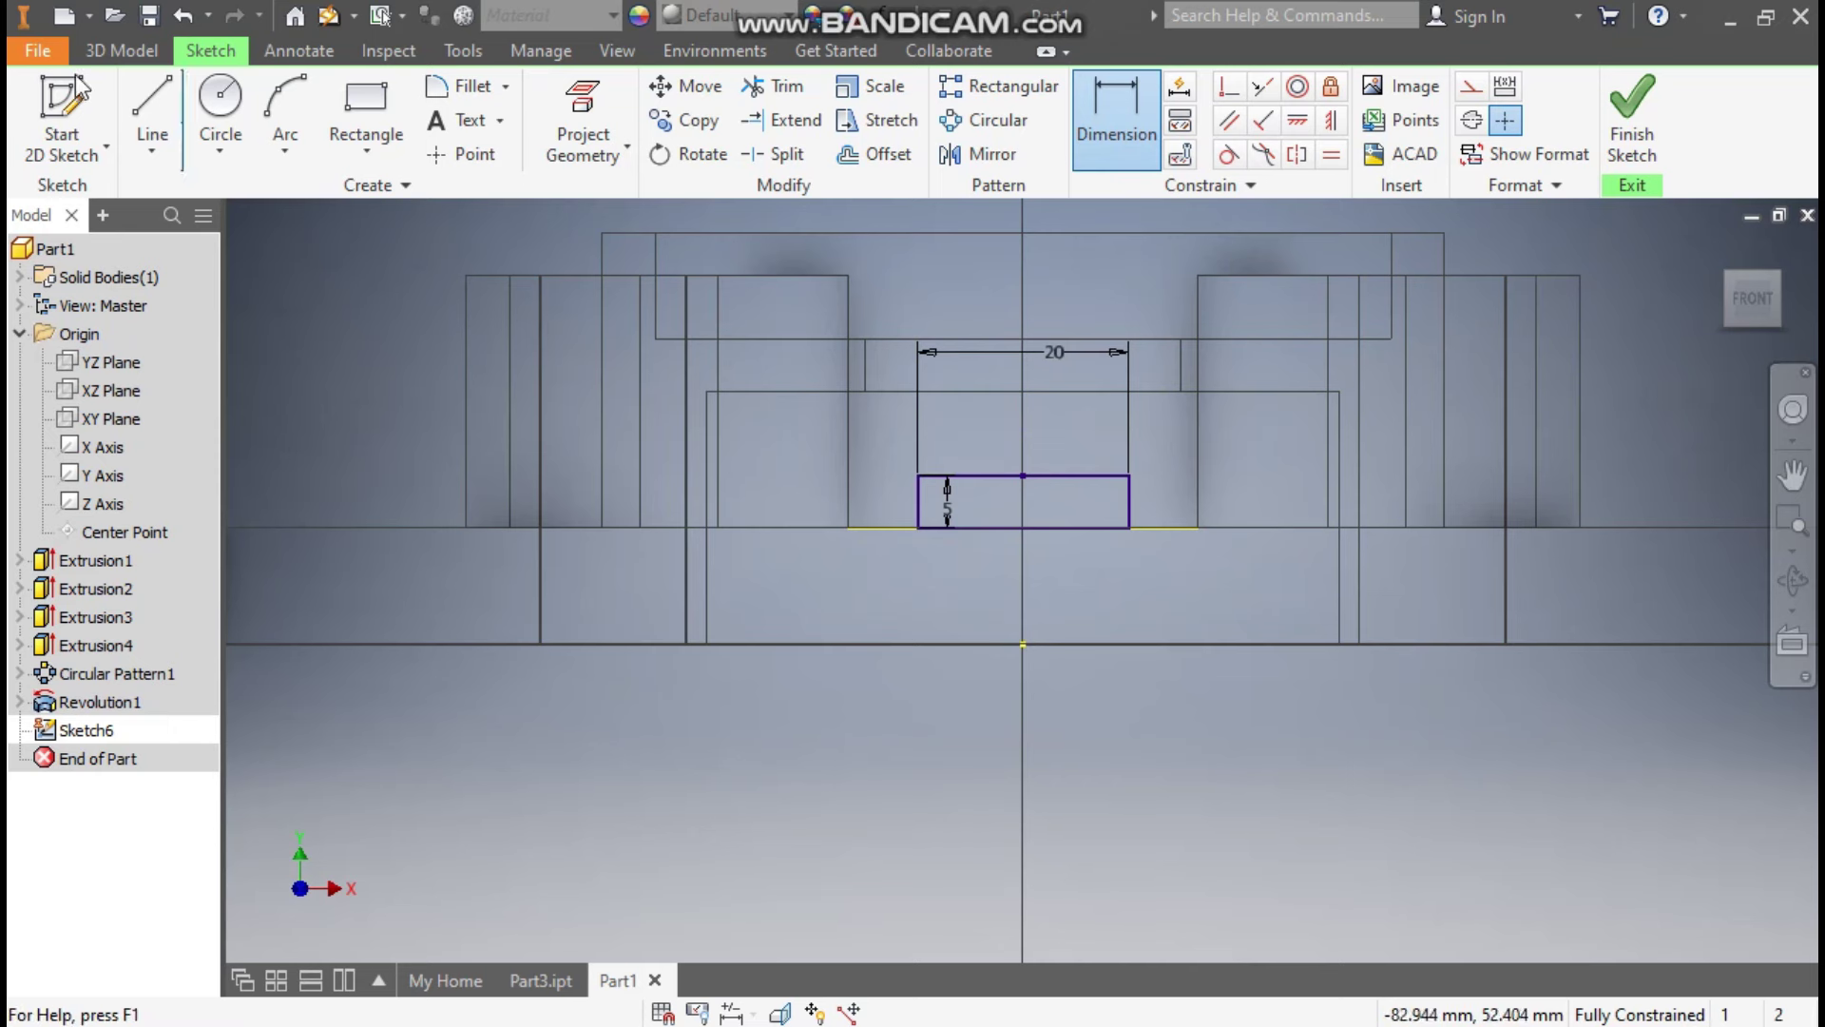
left_click(128, 54)
left_click(152, 105)
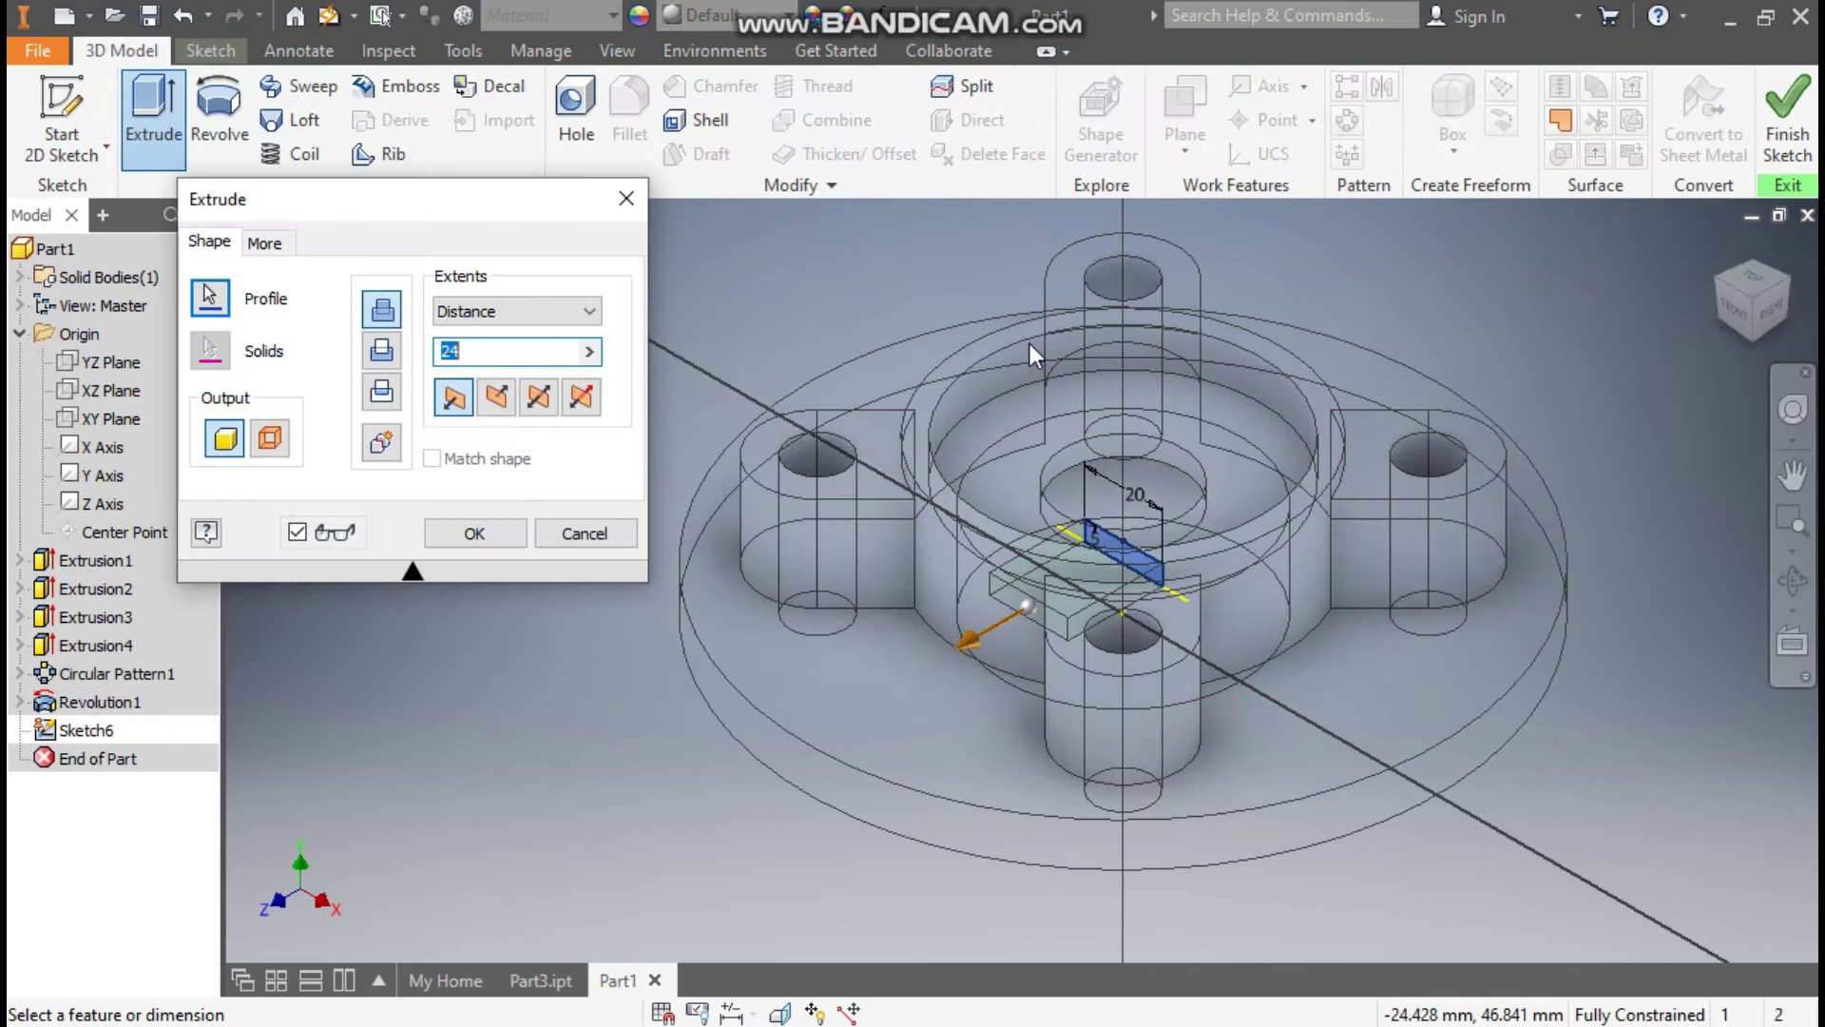
Extrude the rectangle as a symmetric cut with extents All, displayed Shaded with Edges.
left_click(540, 399)
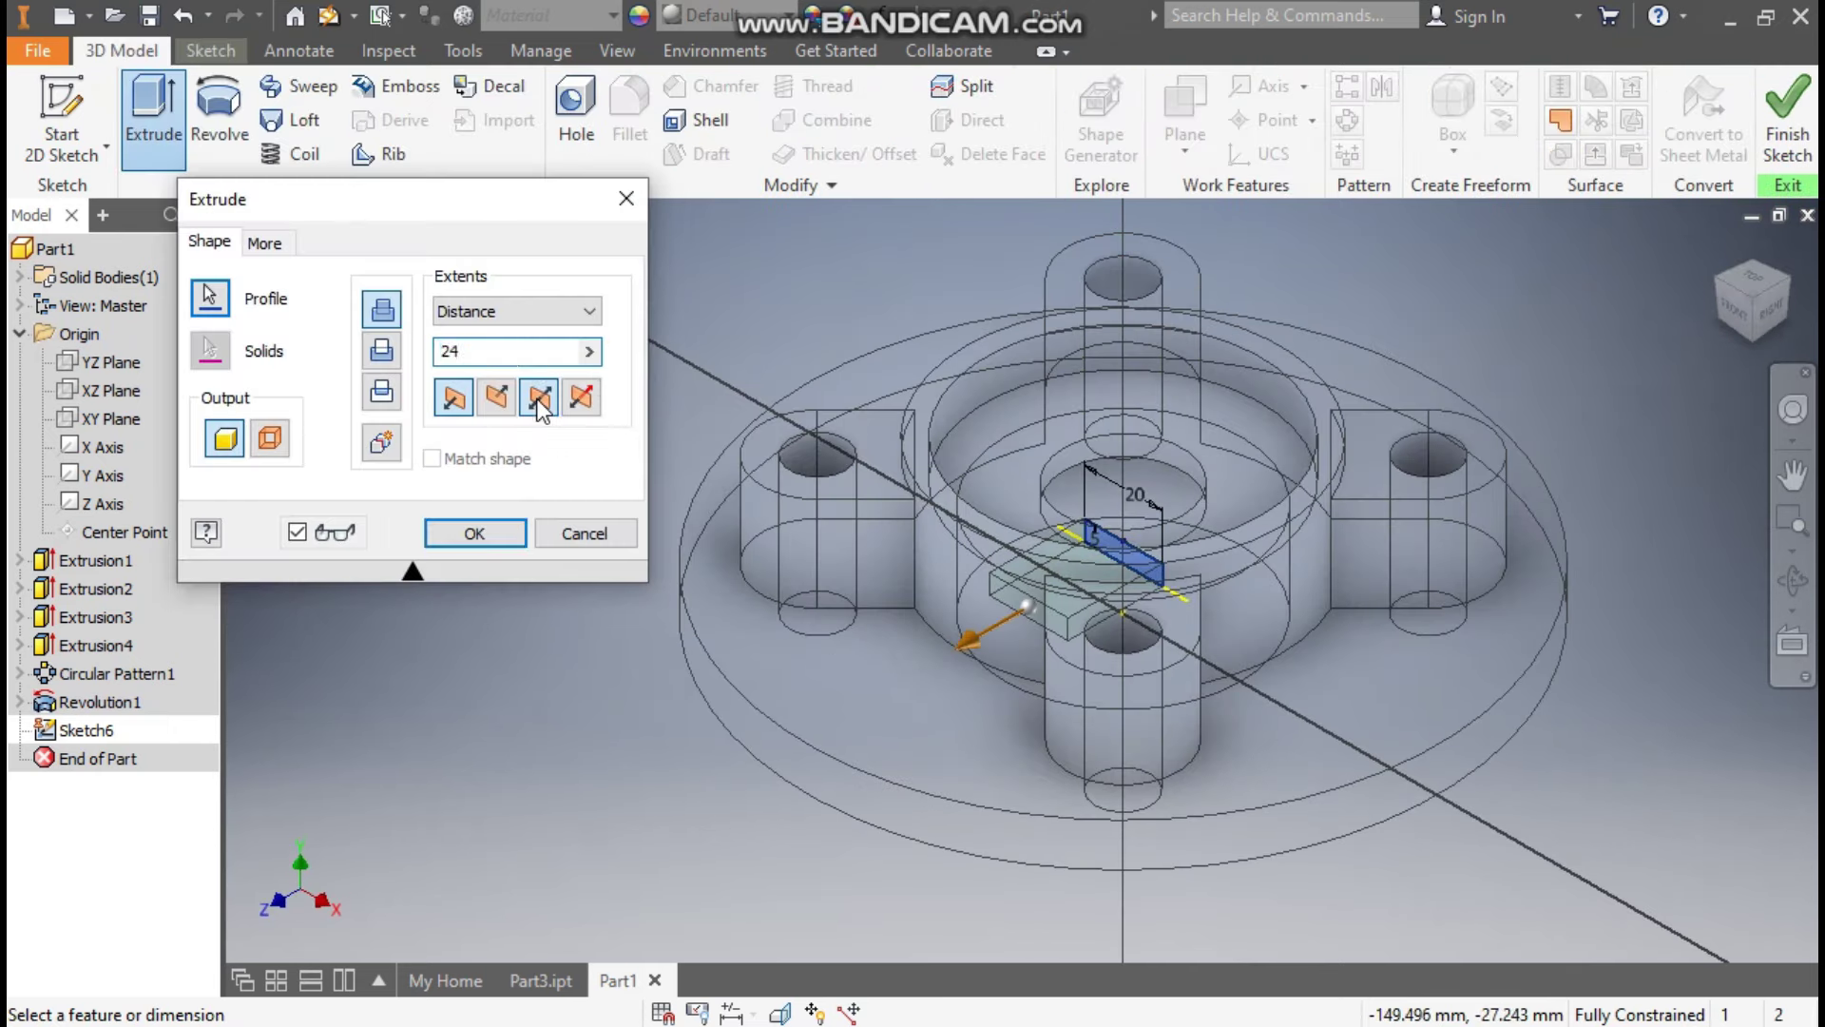
left_click(390, 352)
left_click(510, 304)
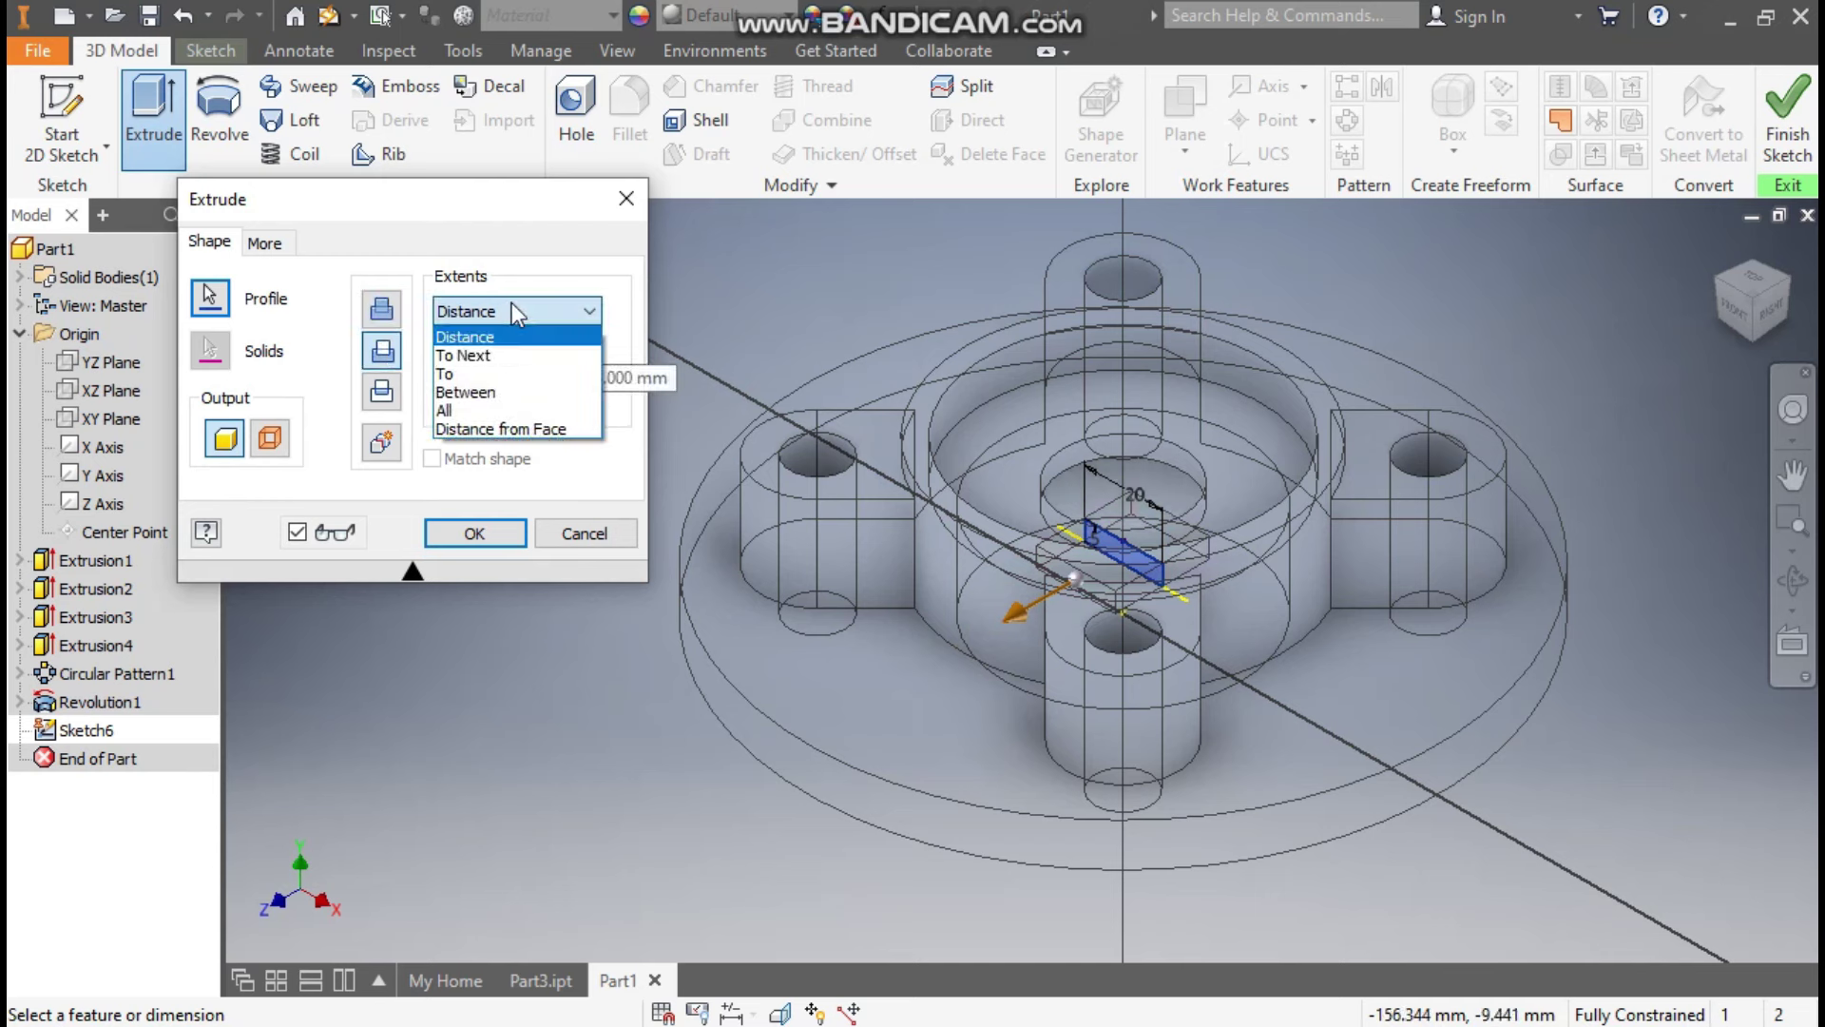
left_click(487, 412)
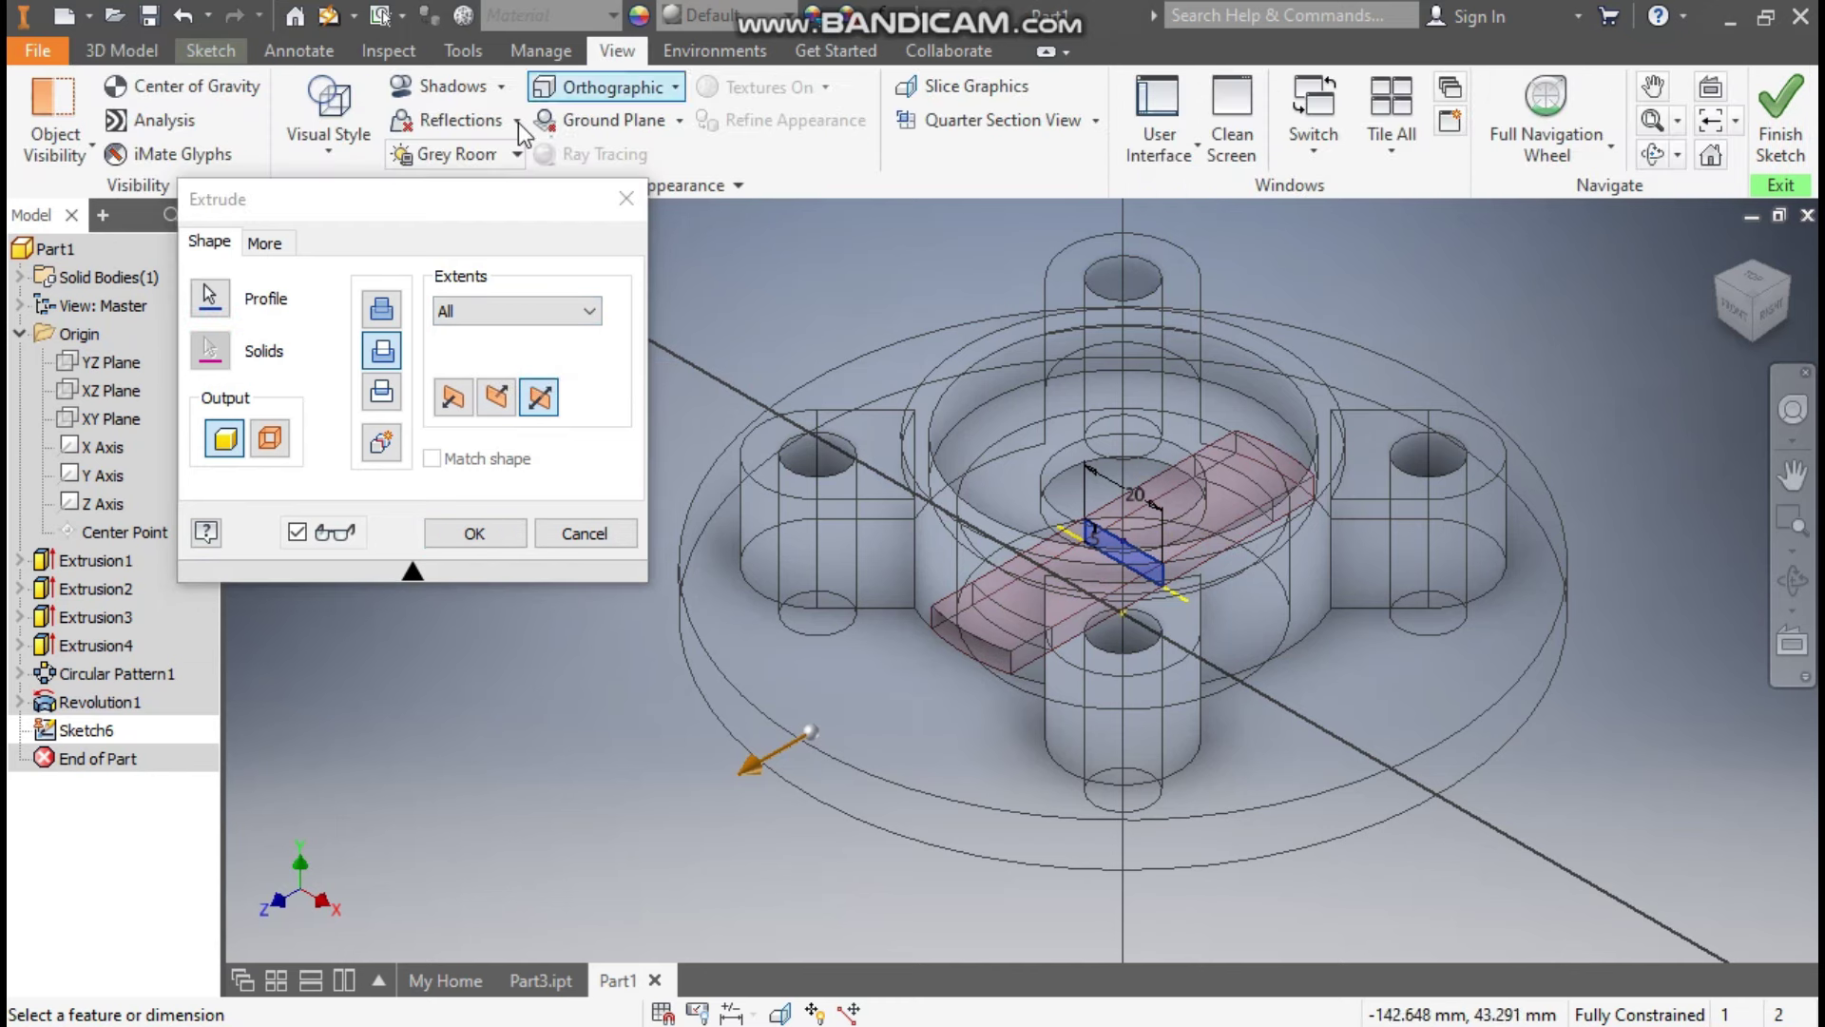
left_click(331, 141)
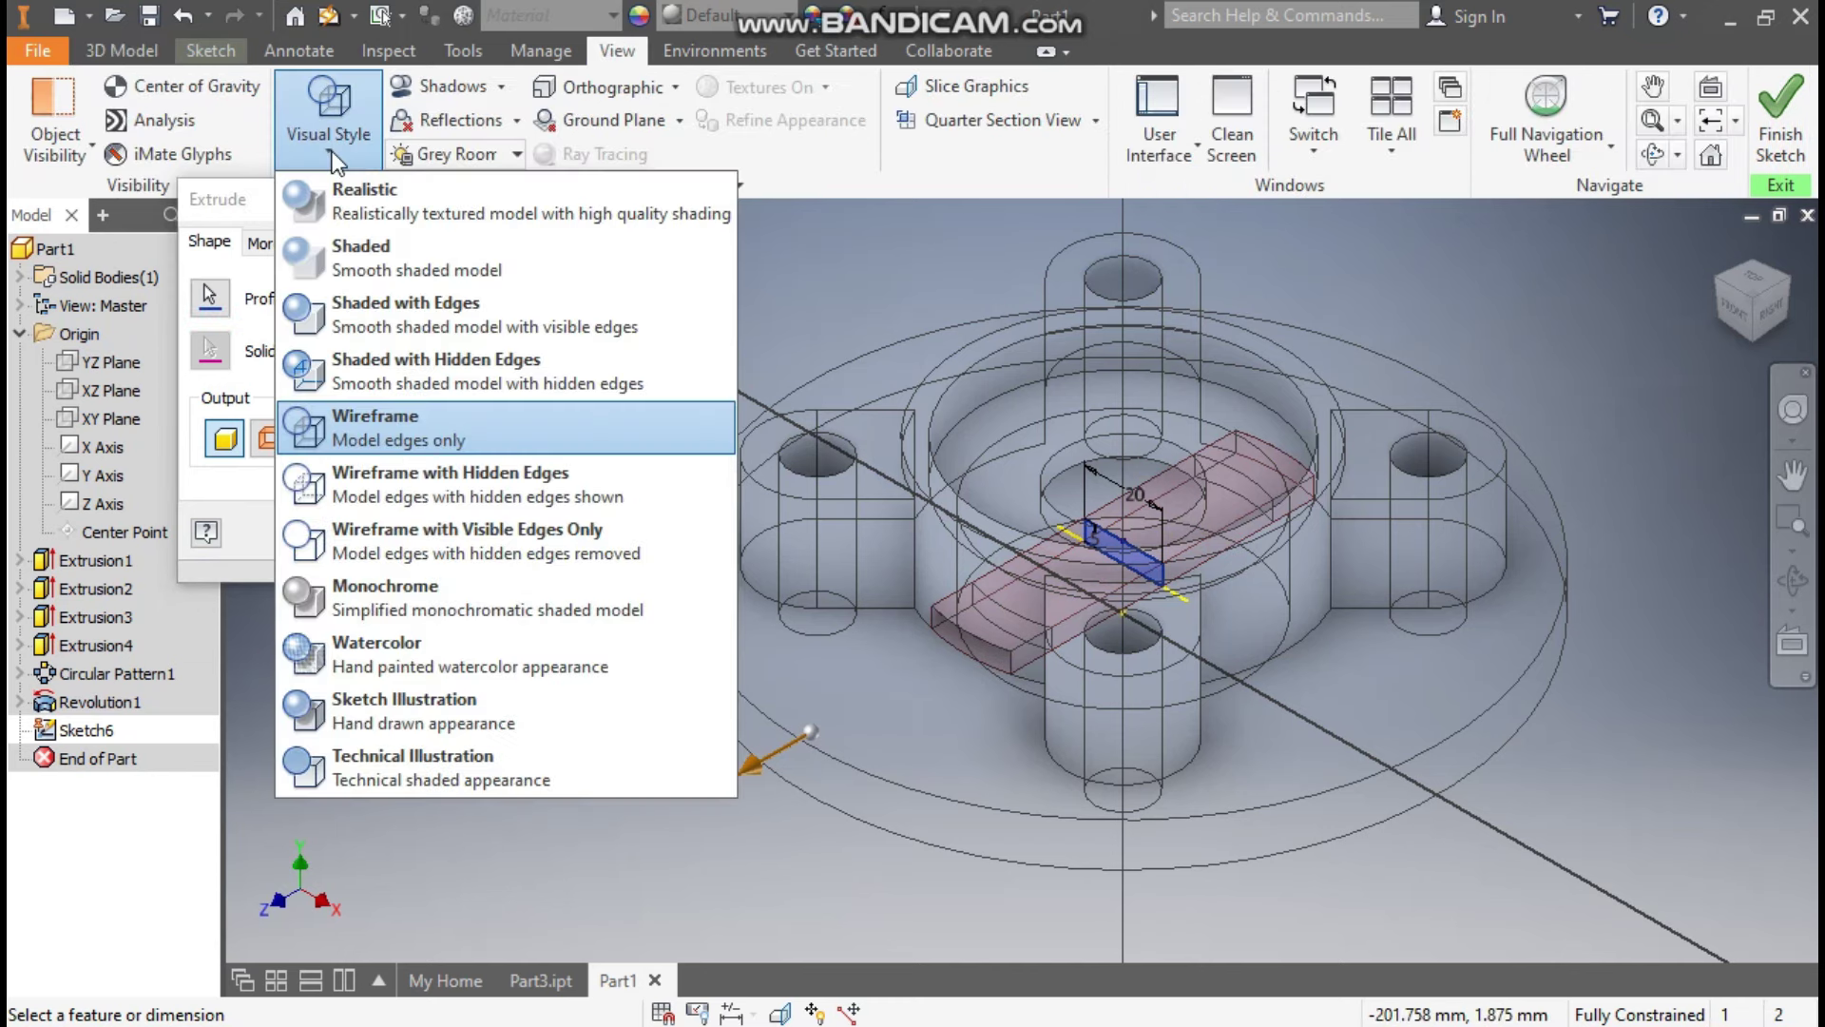
left_click(394, 319)
left_click(455, 528)
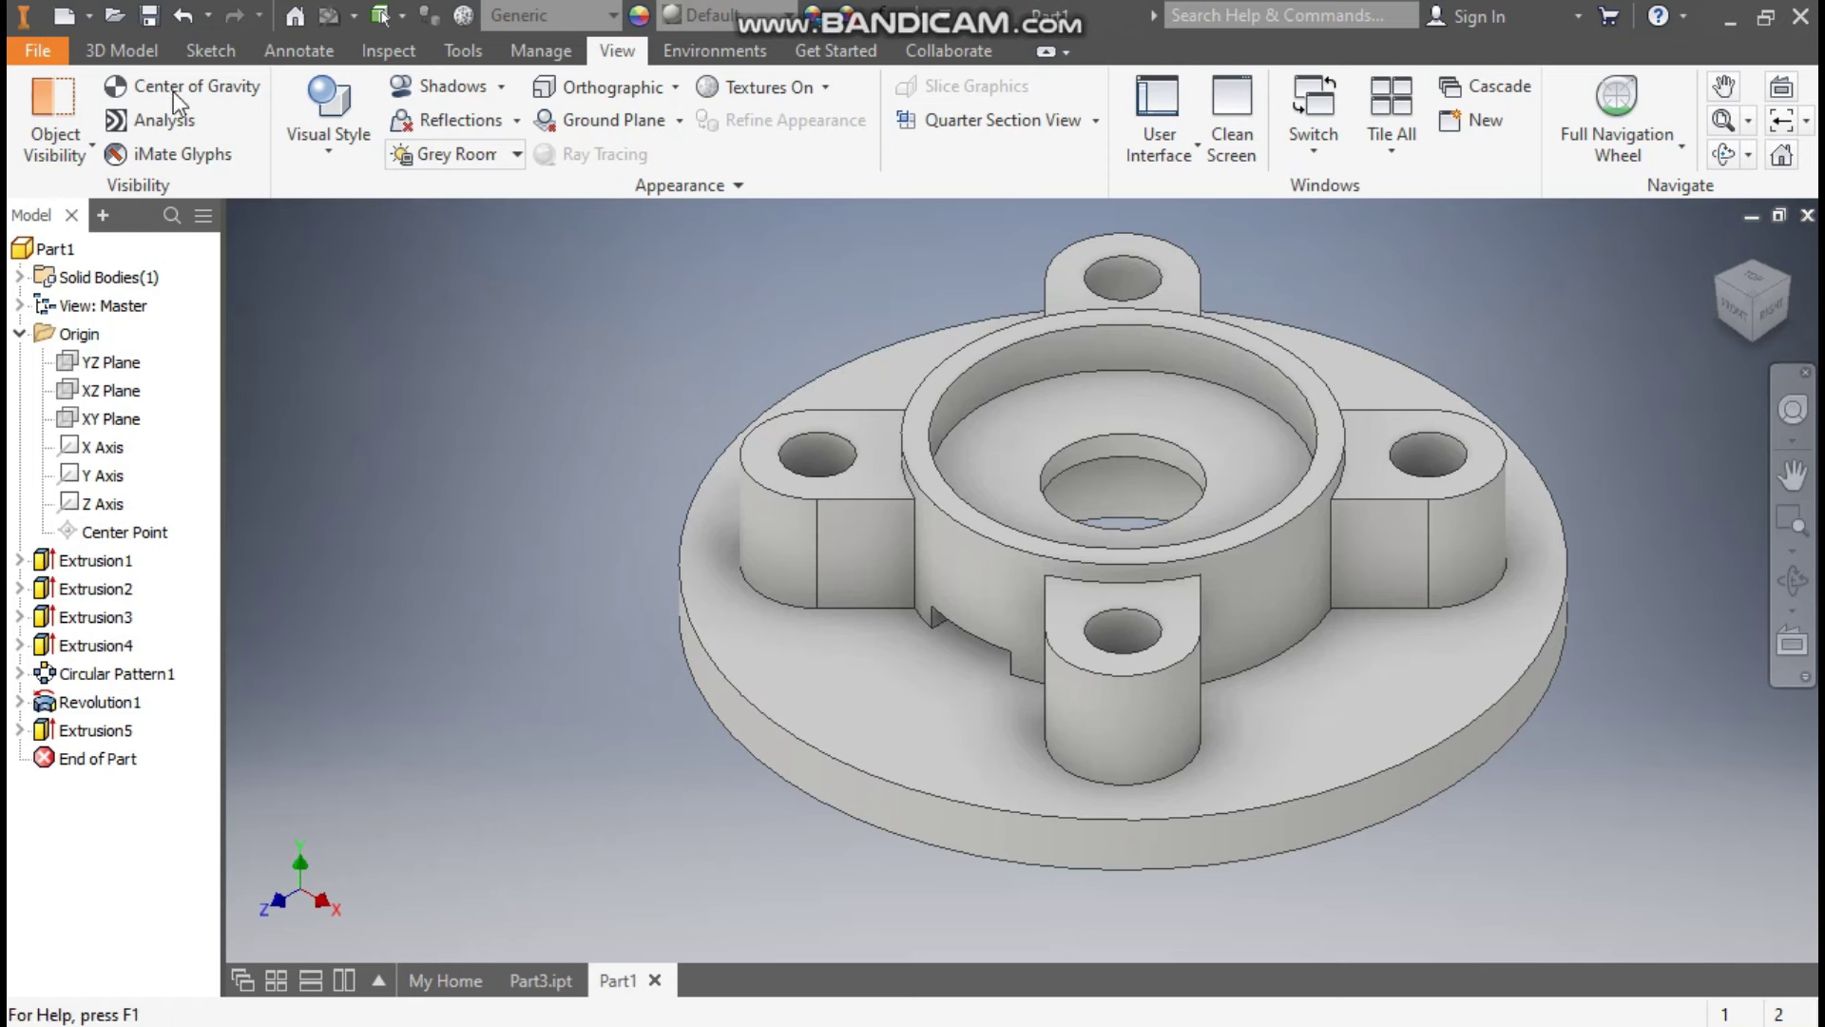
scroll(173, 91, "up", 6)
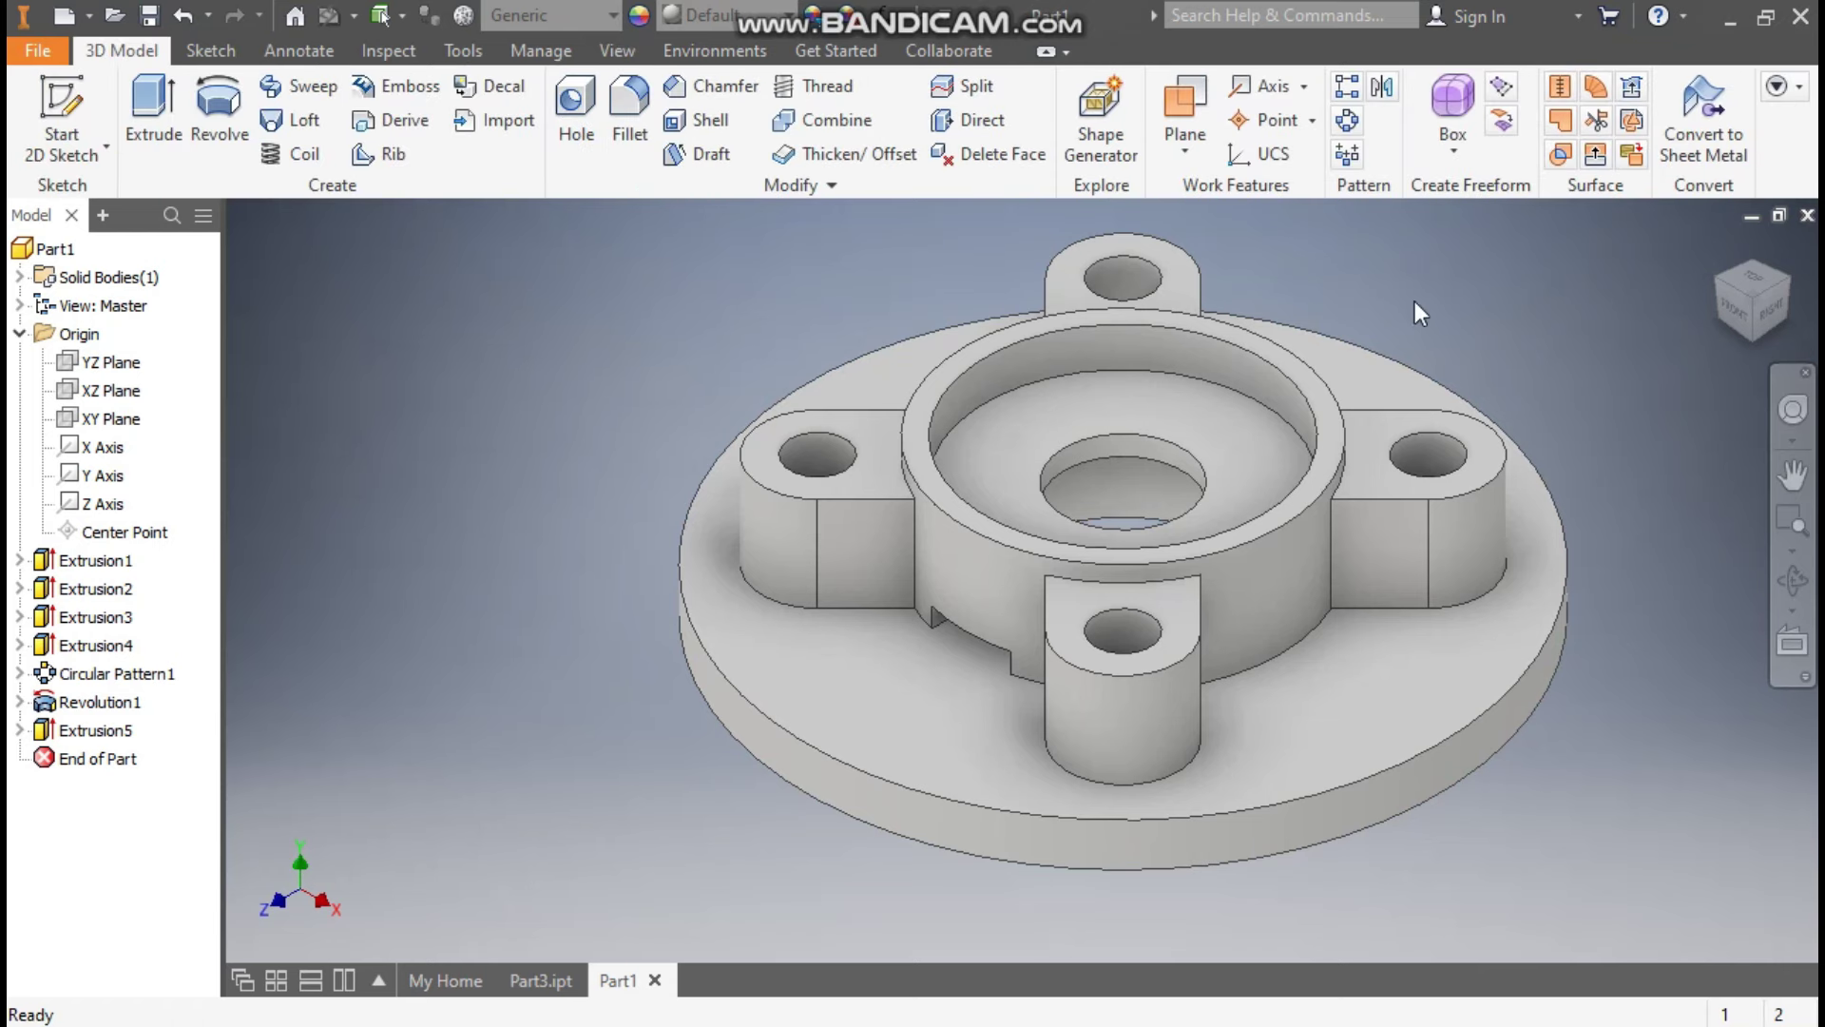
Circular-pattern Extrusion5 4 times around the central cylindrical face.
left_click(1347, 120)
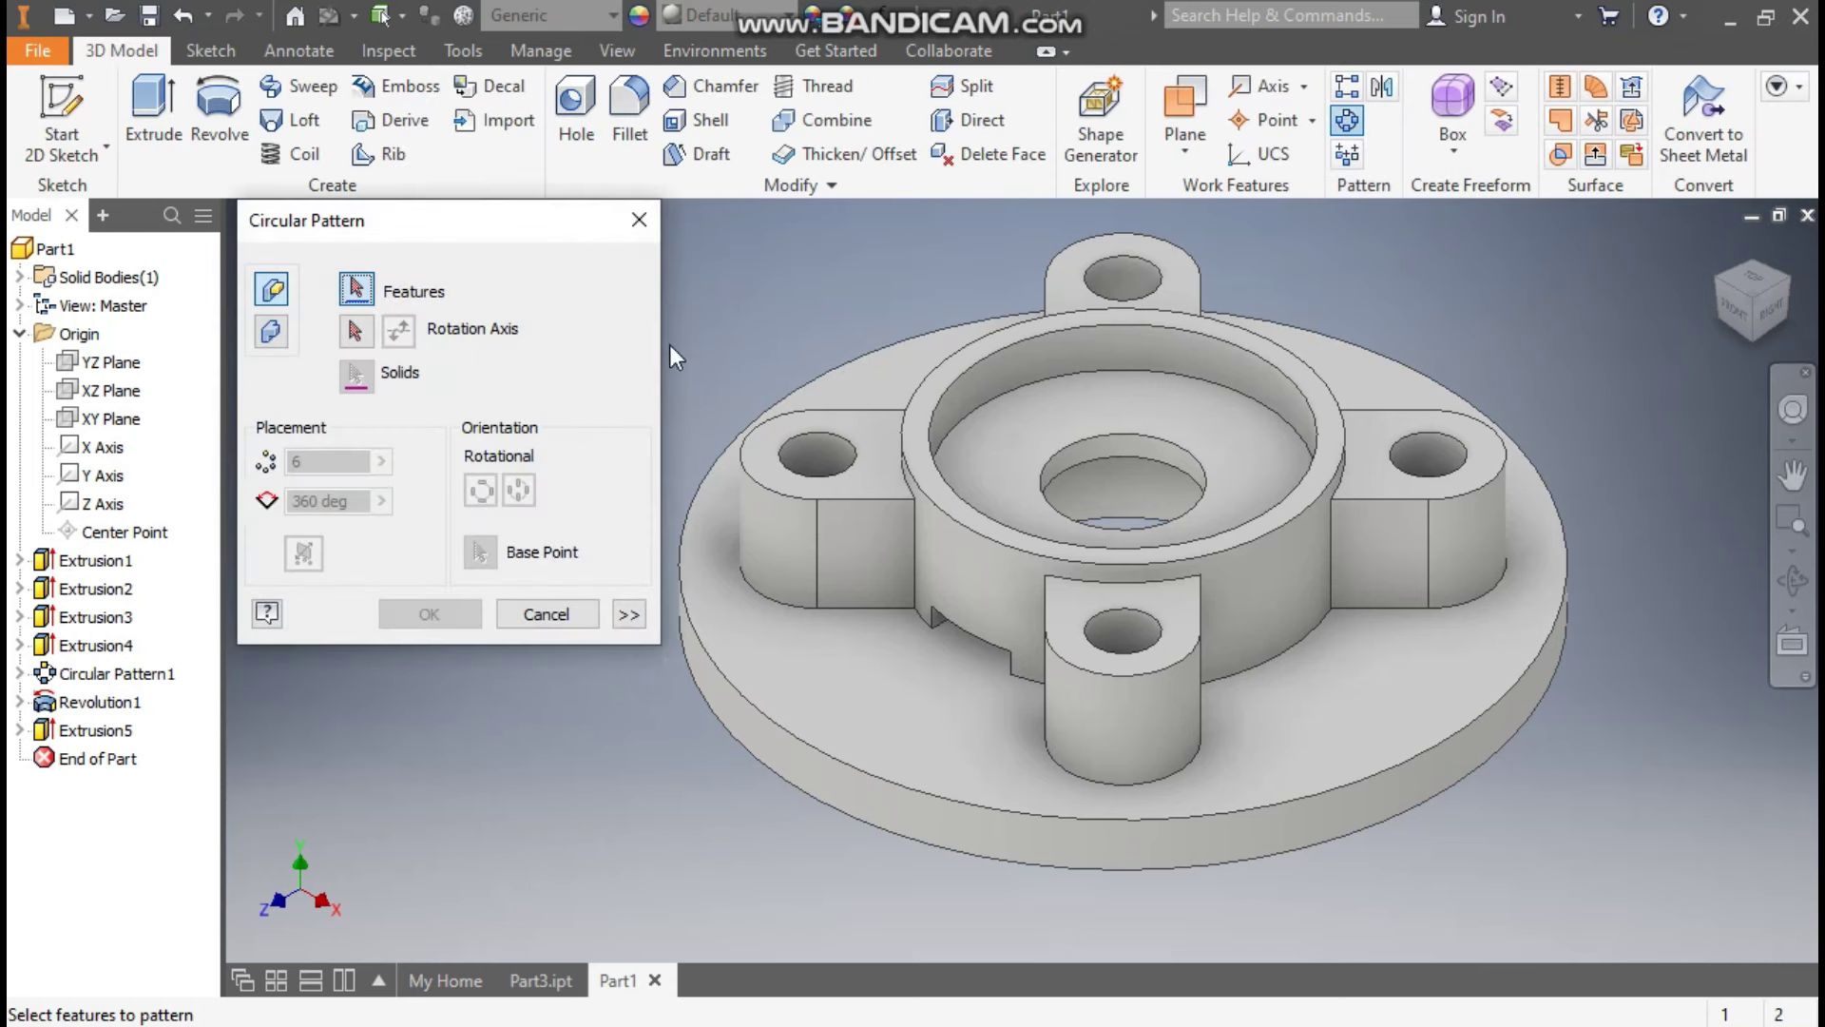
left_click(112, 740)
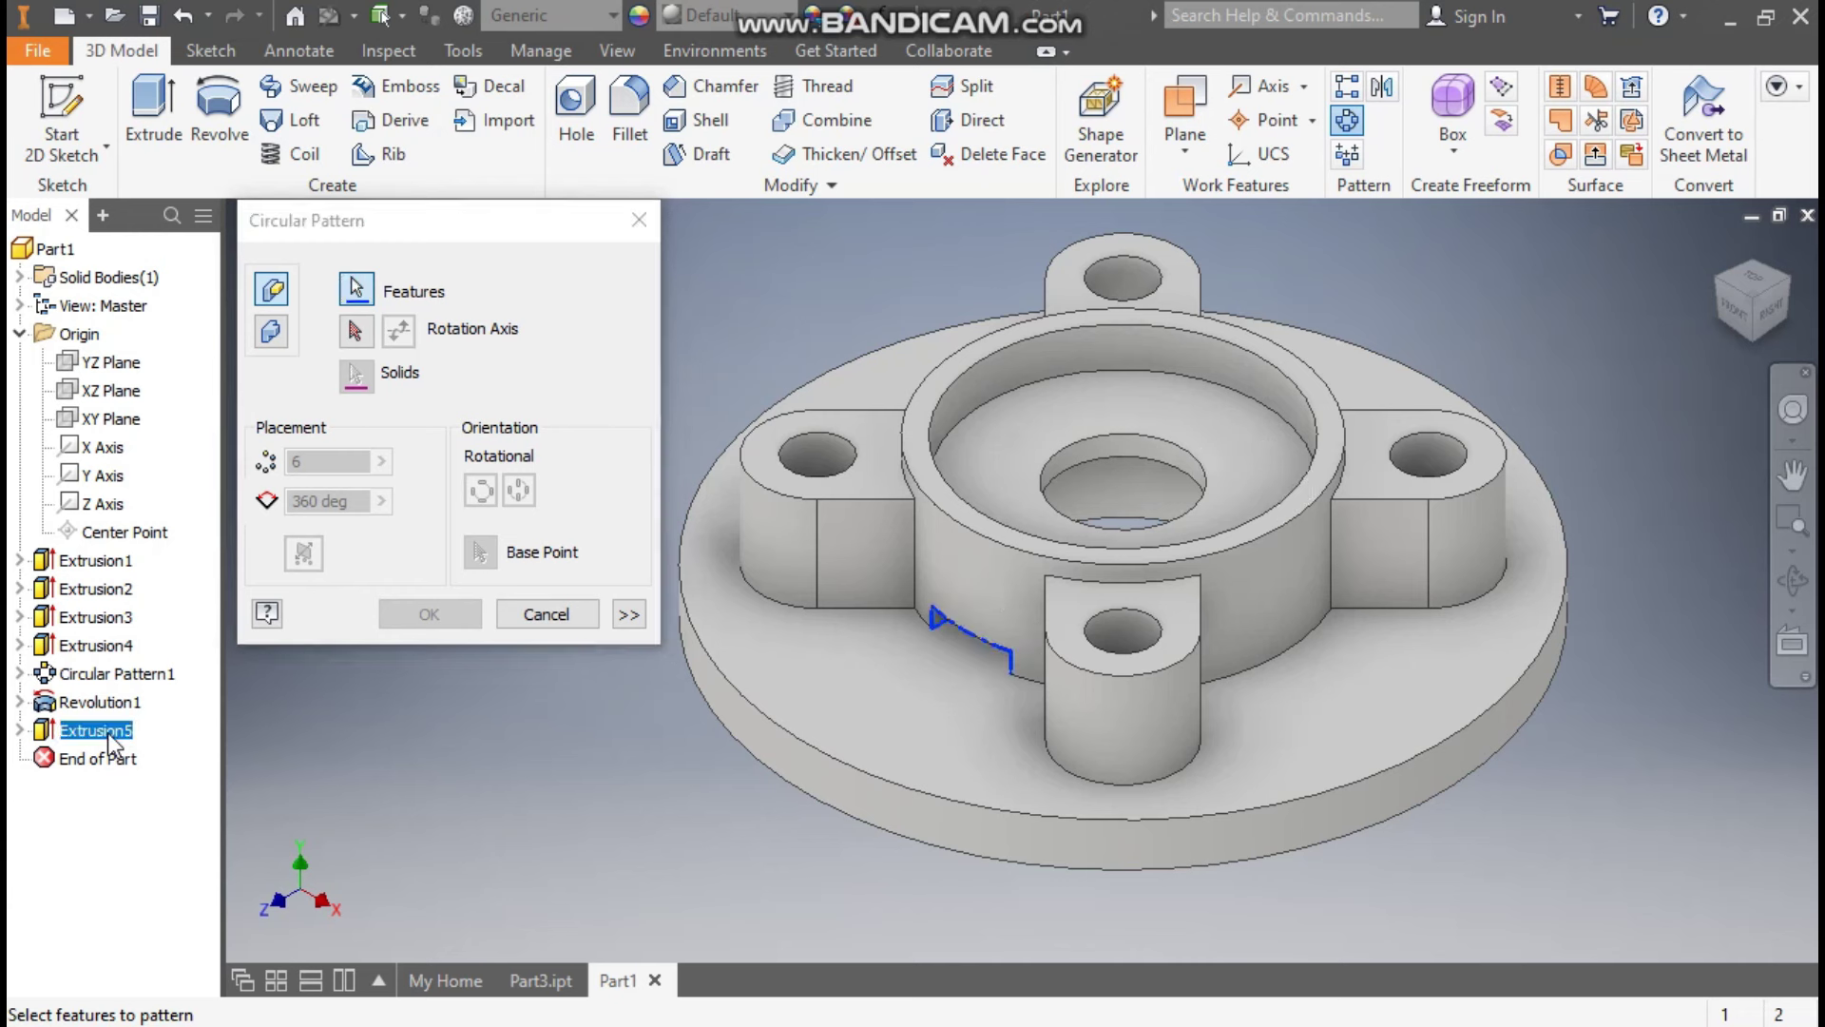
left_click(357, 333)
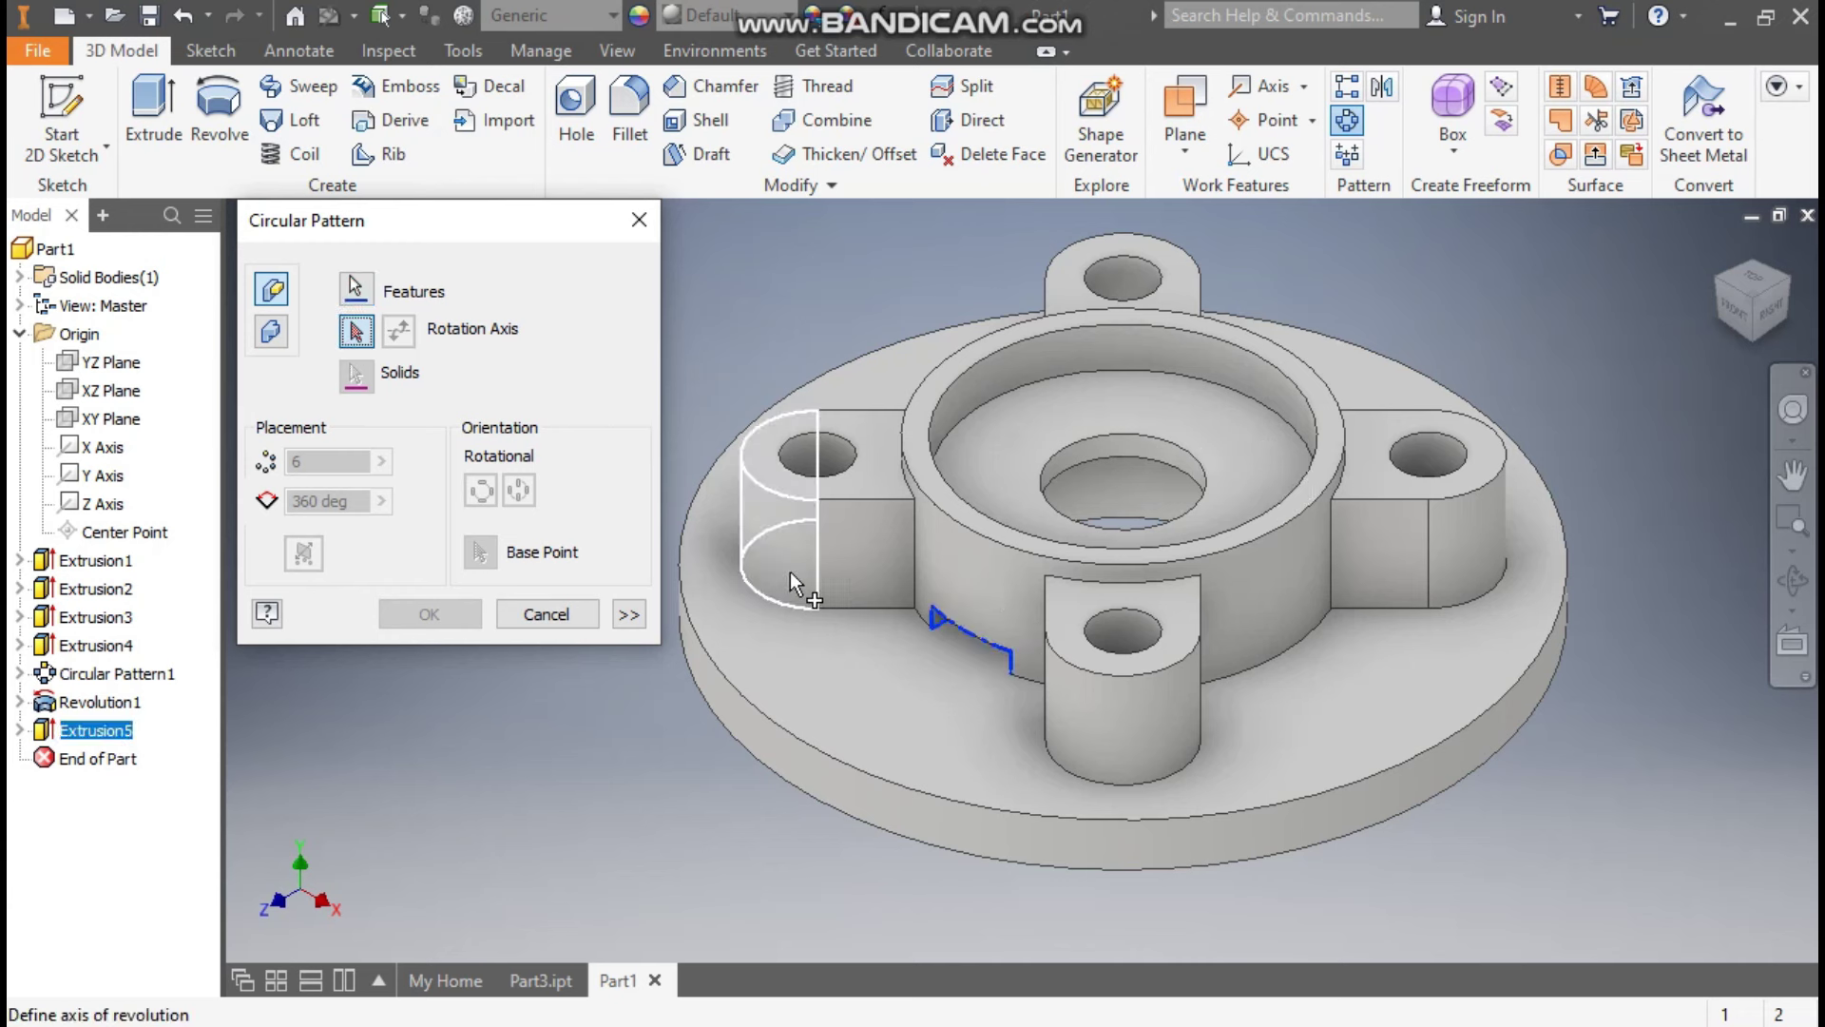
left_click(962, 578)
type("4")
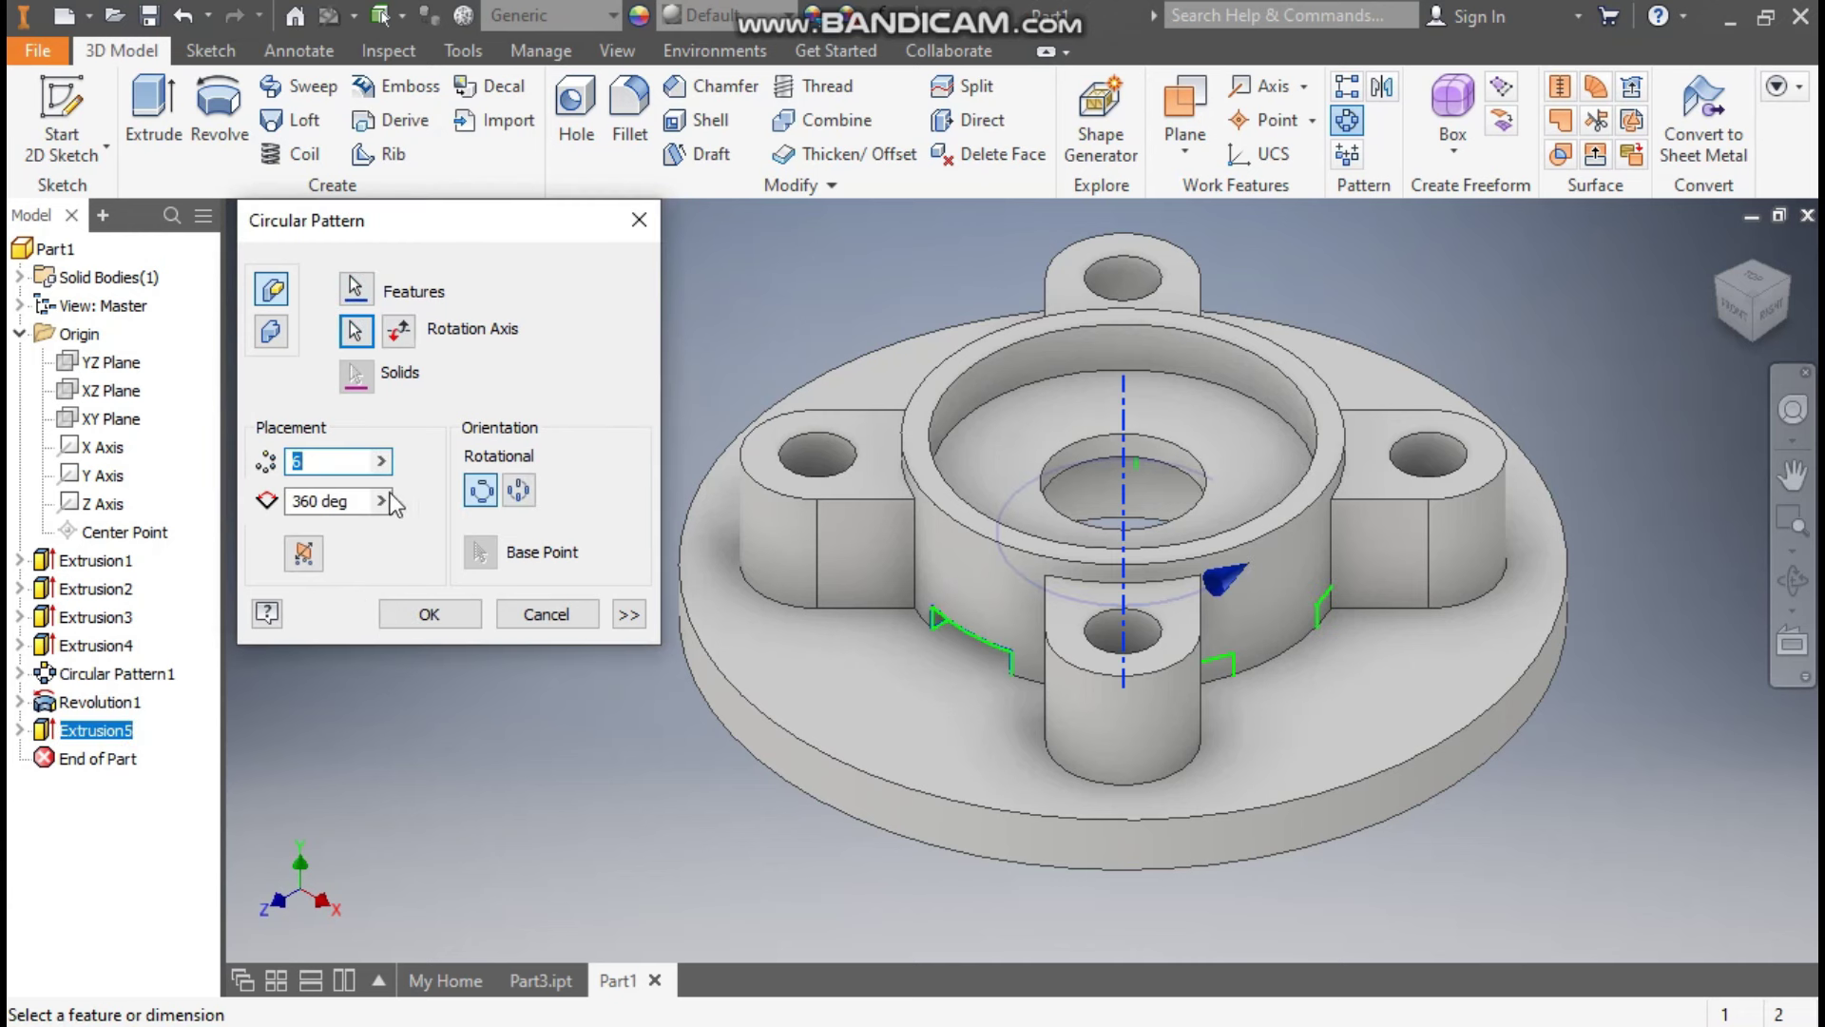
left_click(424, 612)
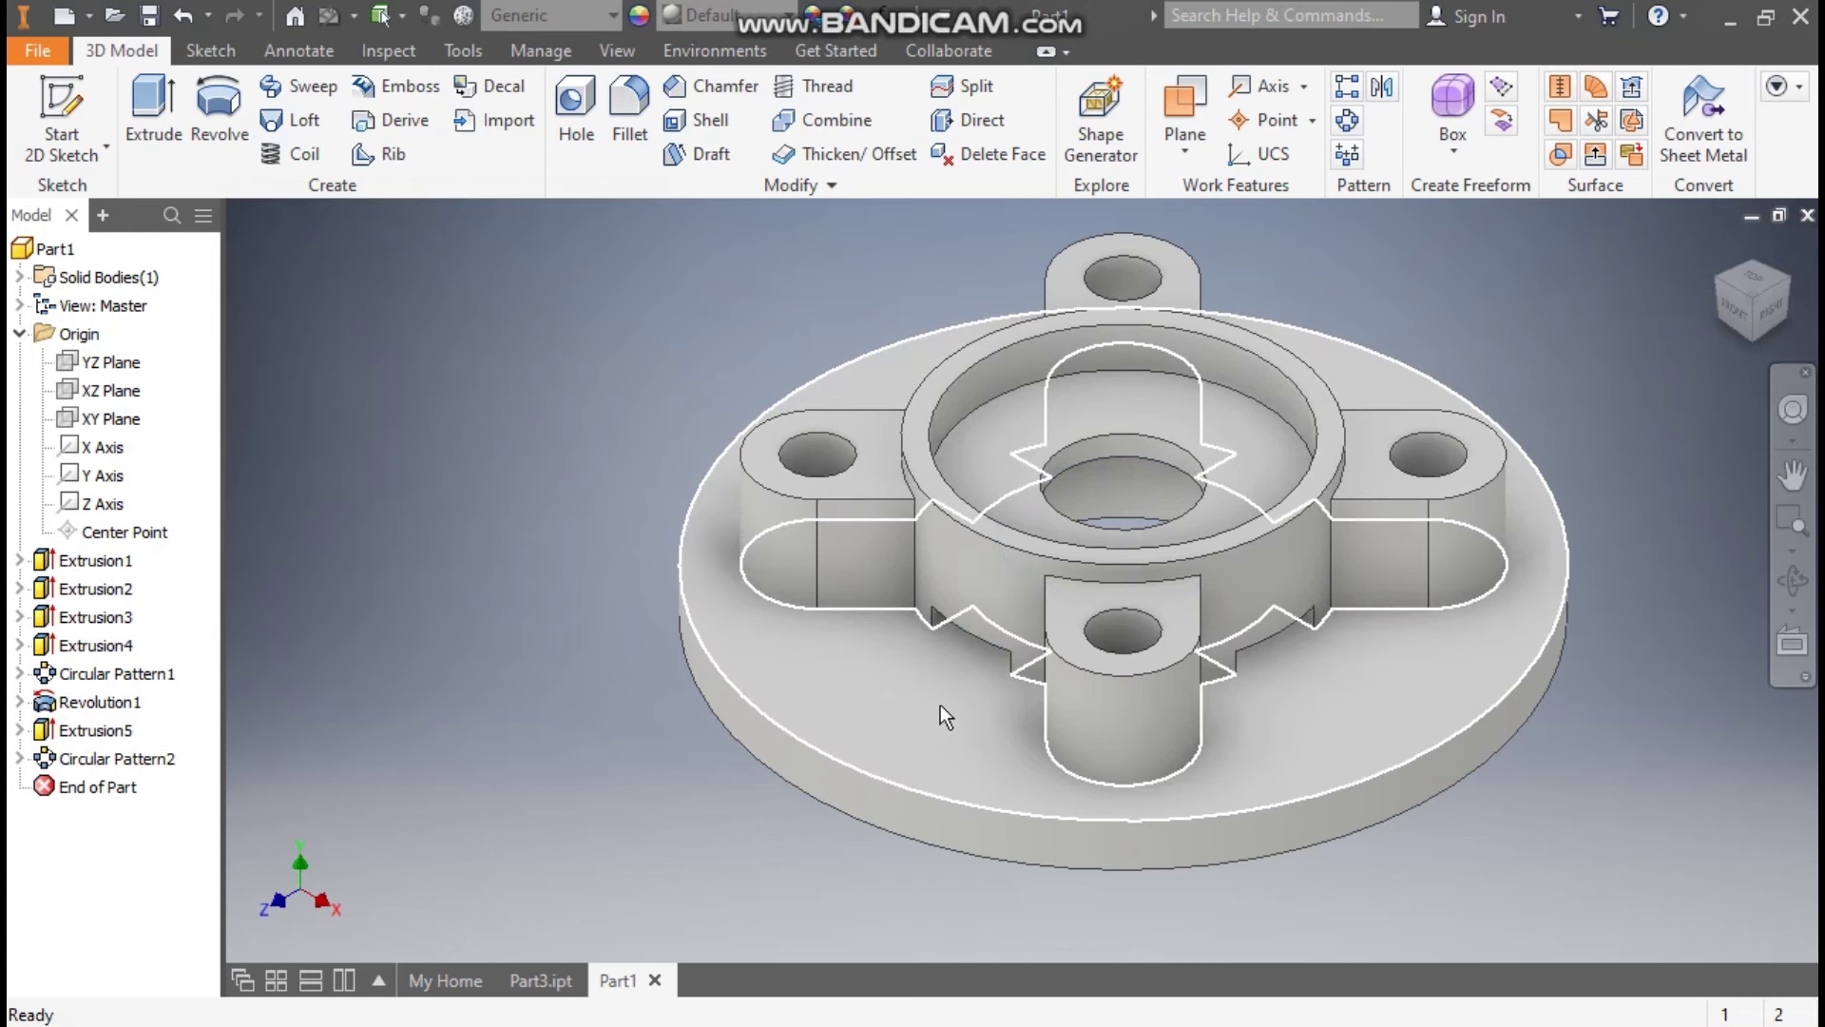
left_click(824, 659)
Start a sketch on the flange top face and draw a vertical centre-to-centre slot.
left_click(1024, 639)
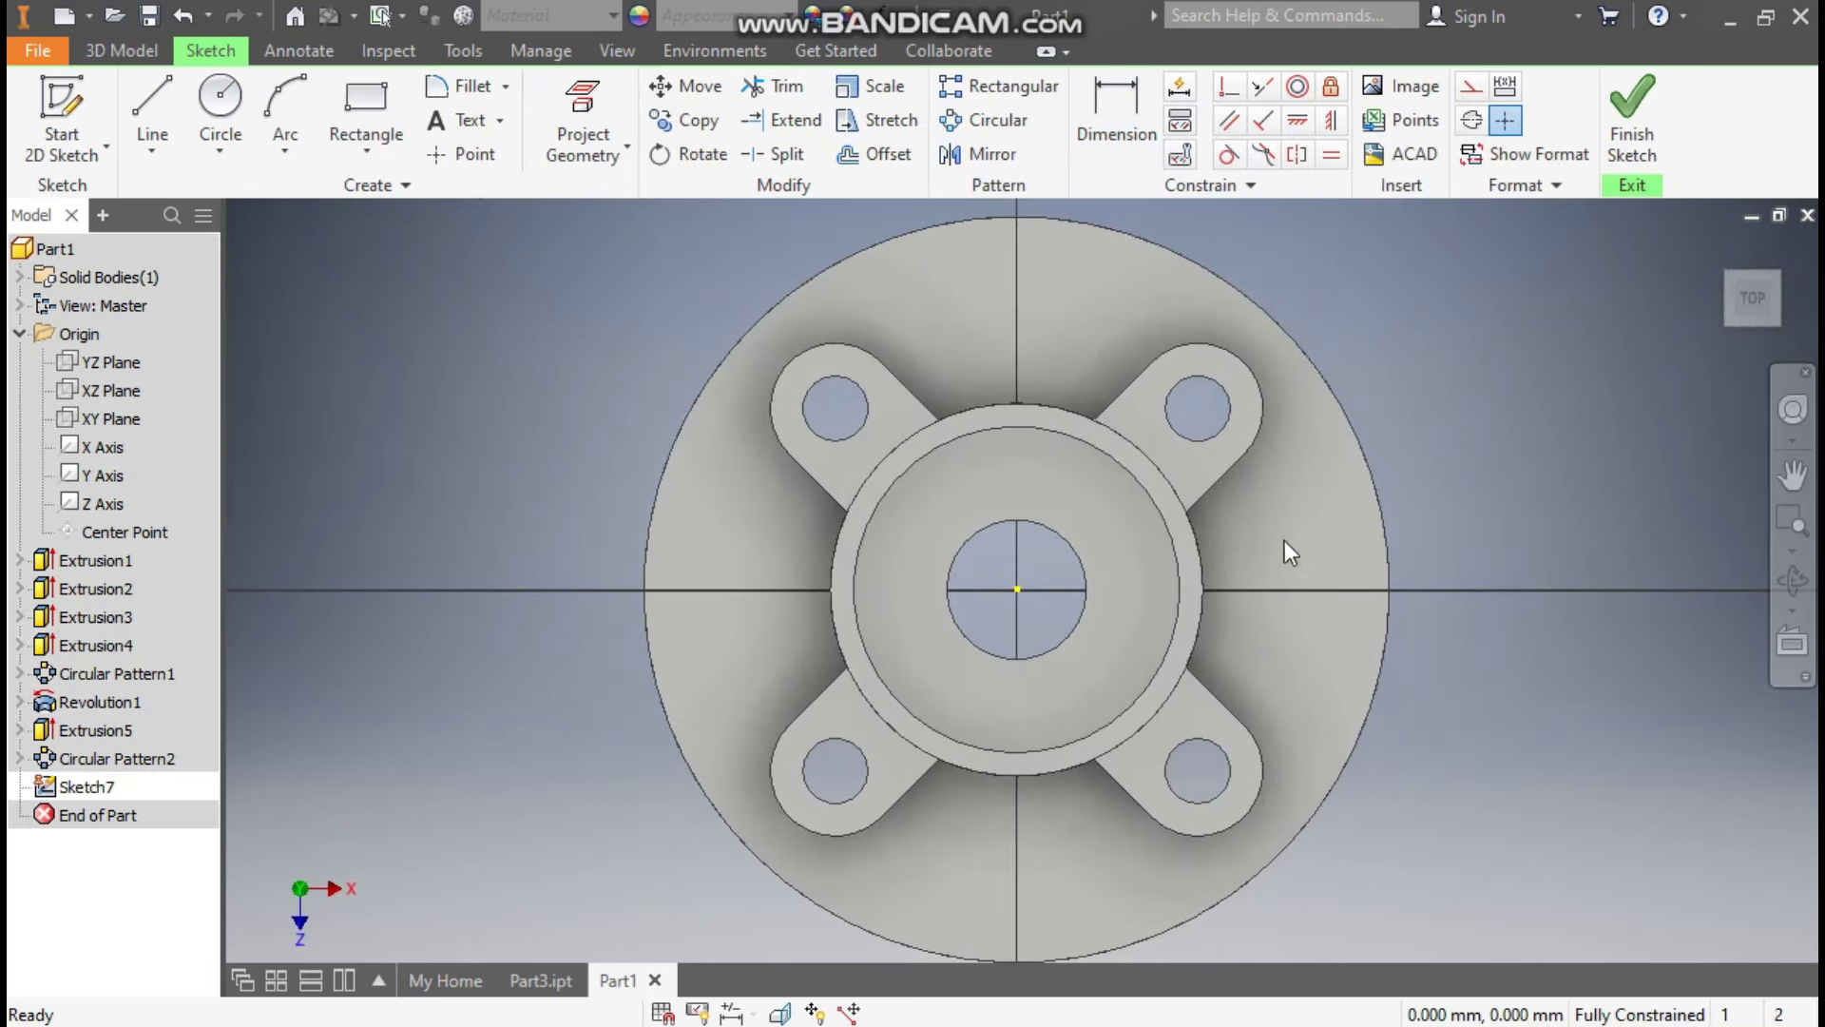
left_click(363, 156)
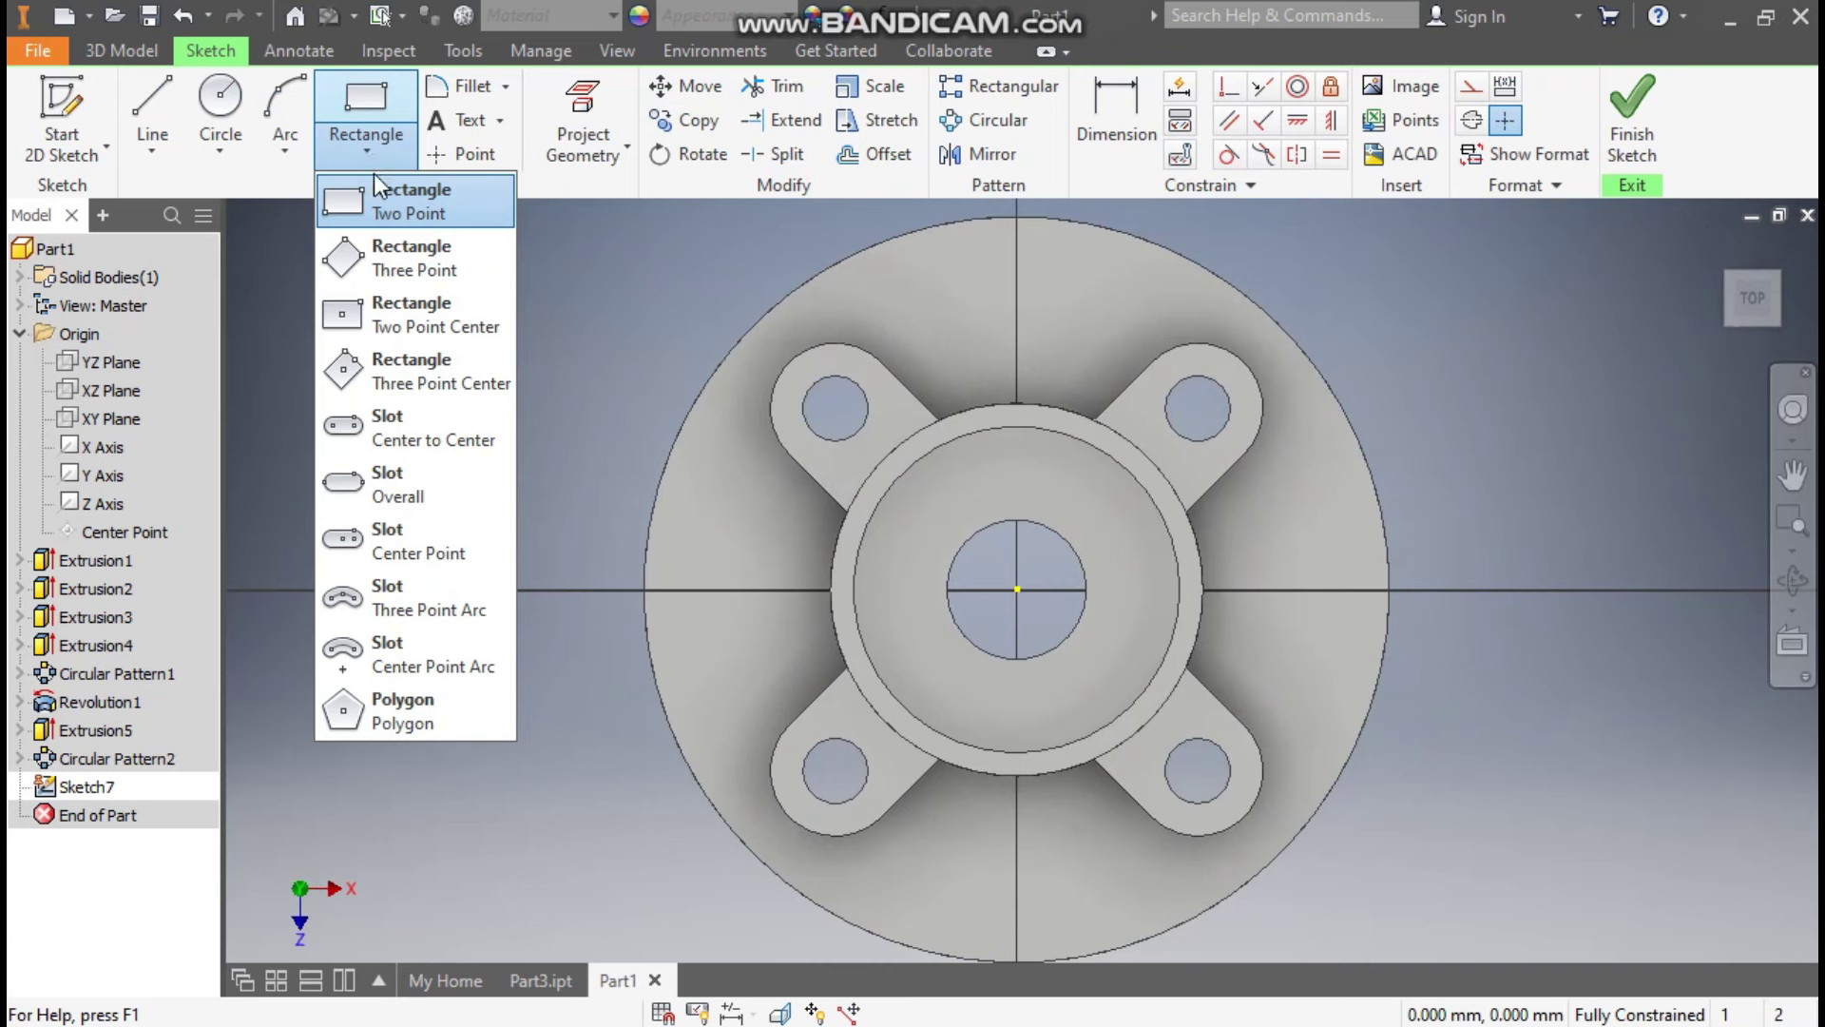
left_click(422, 428)
scroll(1188, 409, "down", 2)
left_click(1013, 241)
left_click(1016, 406)
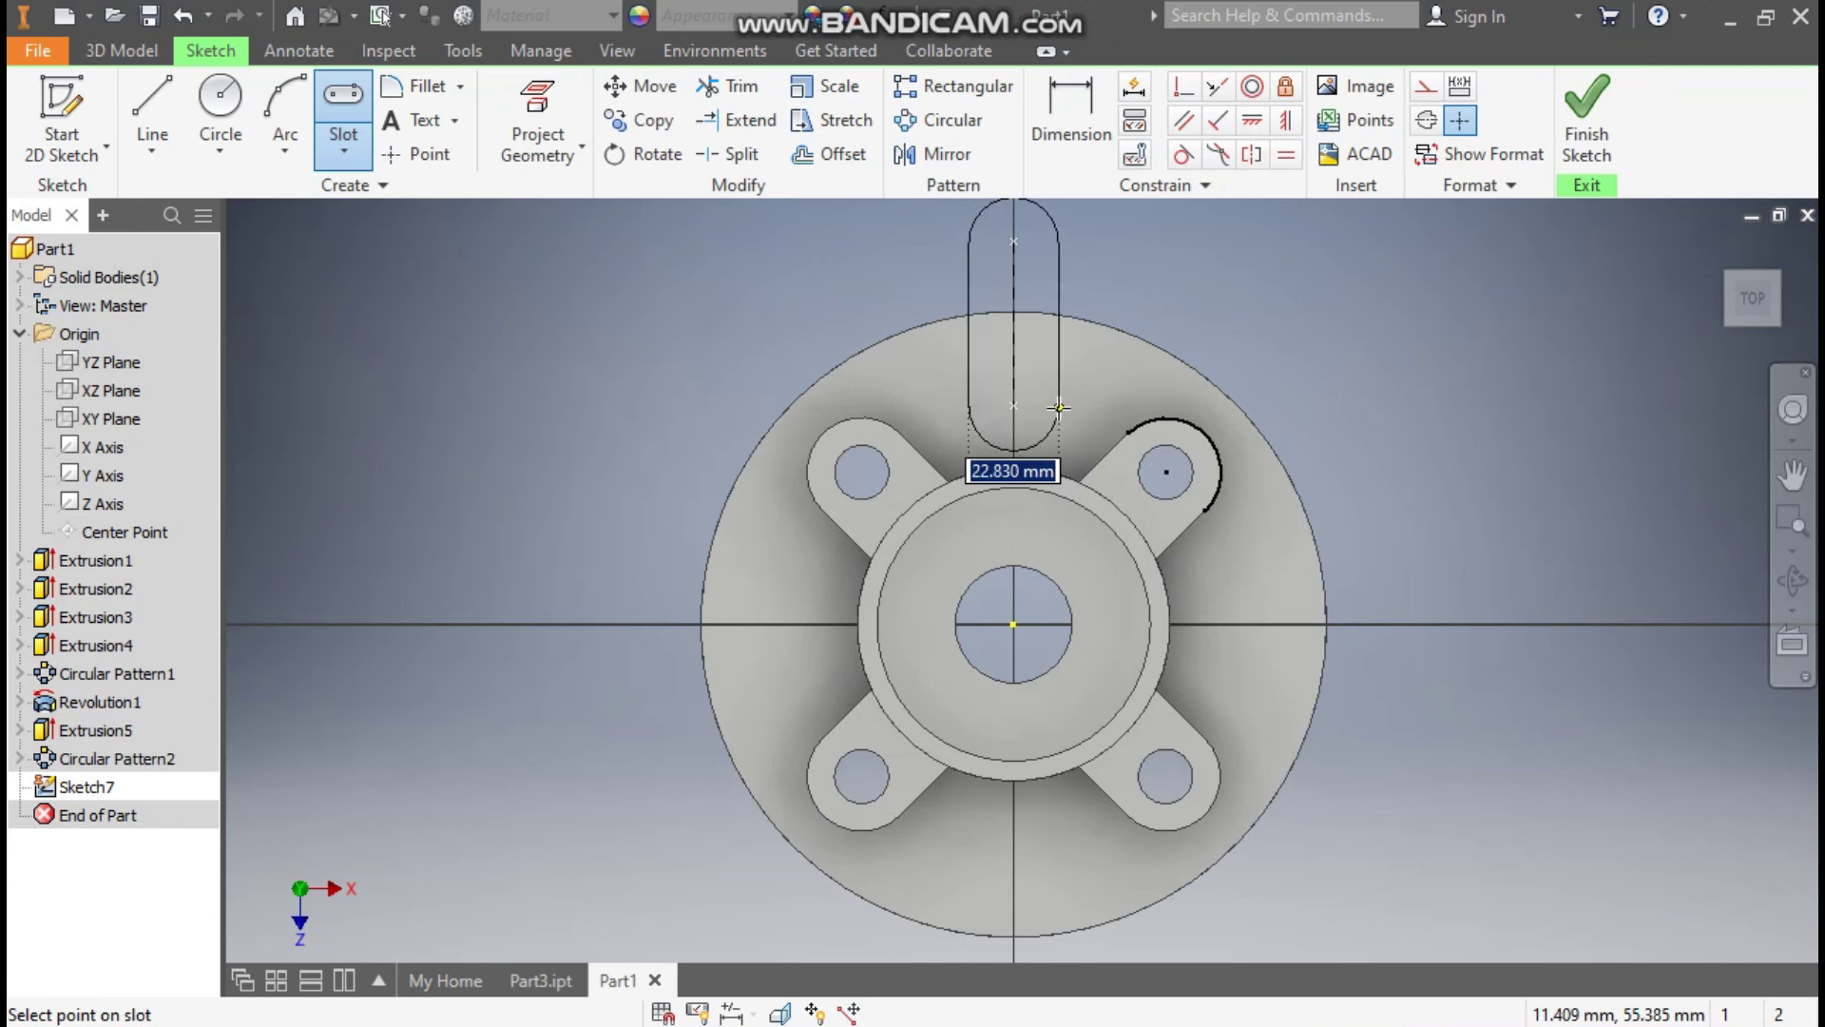
left_click(1059, 408)
Dimension the slot's lower centre 65 from the origin.
left_click(1087, 117)
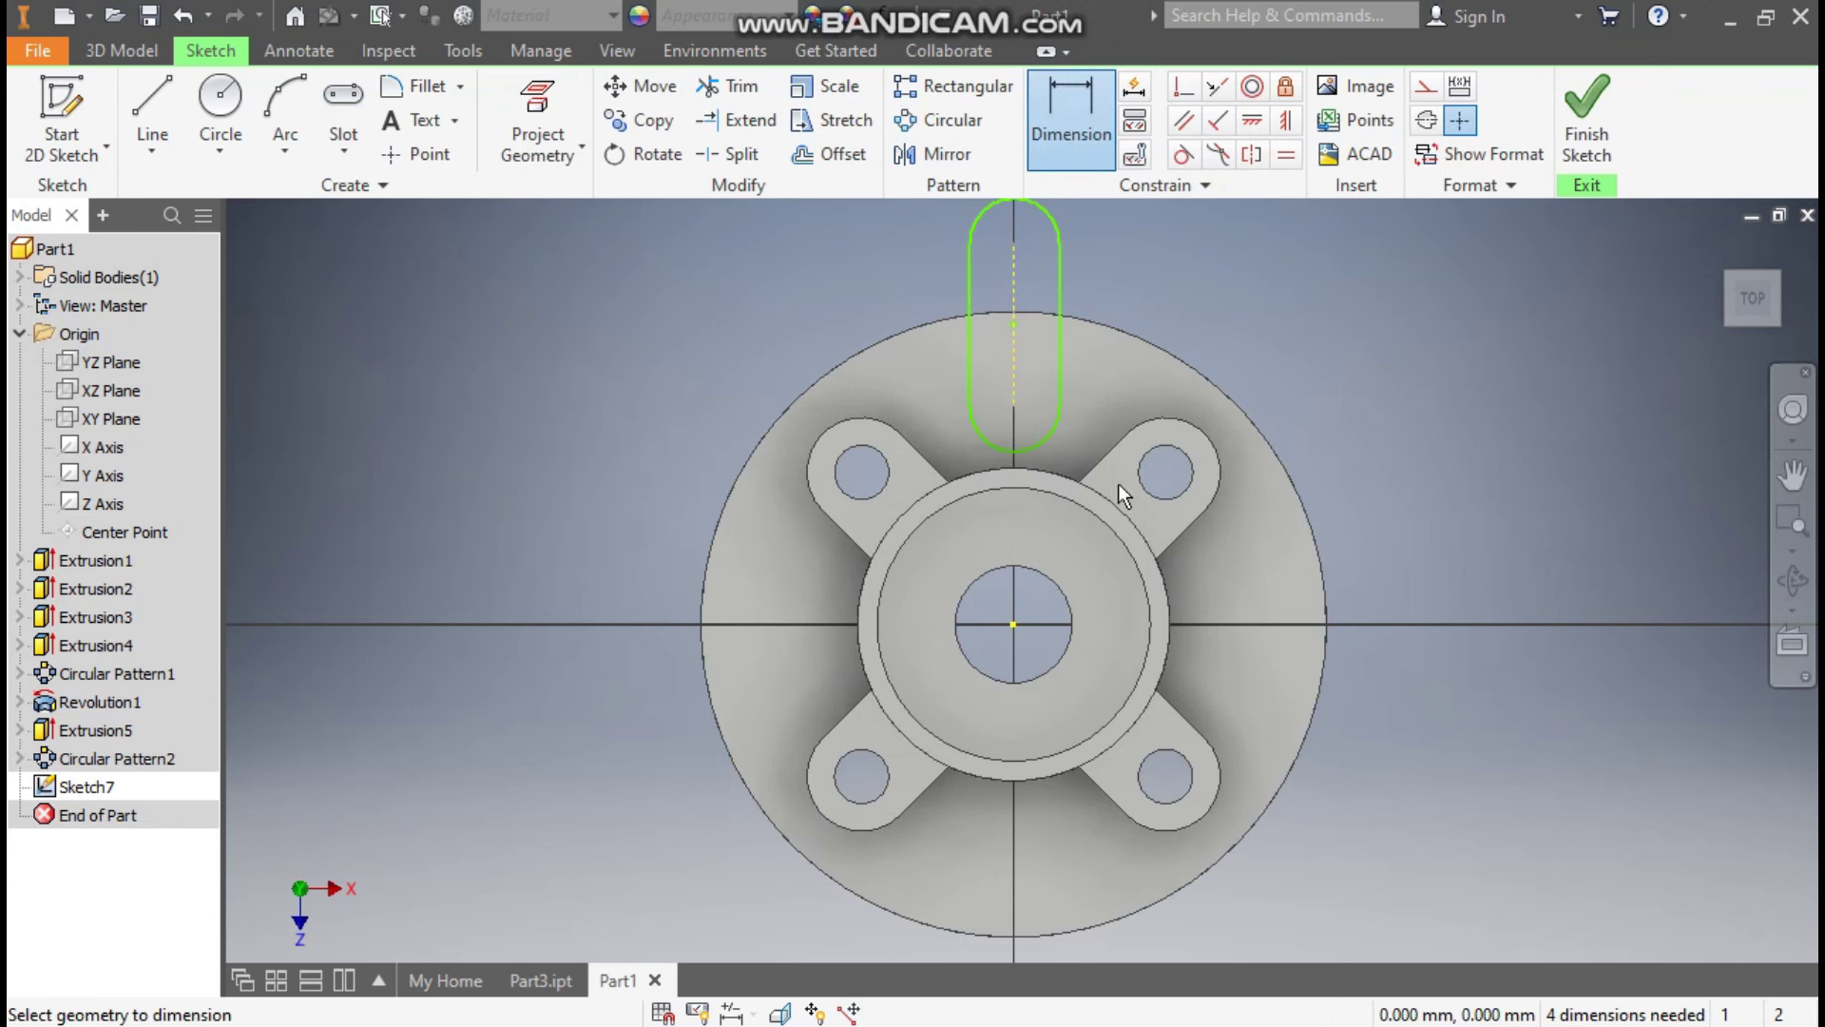
left_click(1012, 407)
left_click(1015, 626)
left_click(1417, 513)
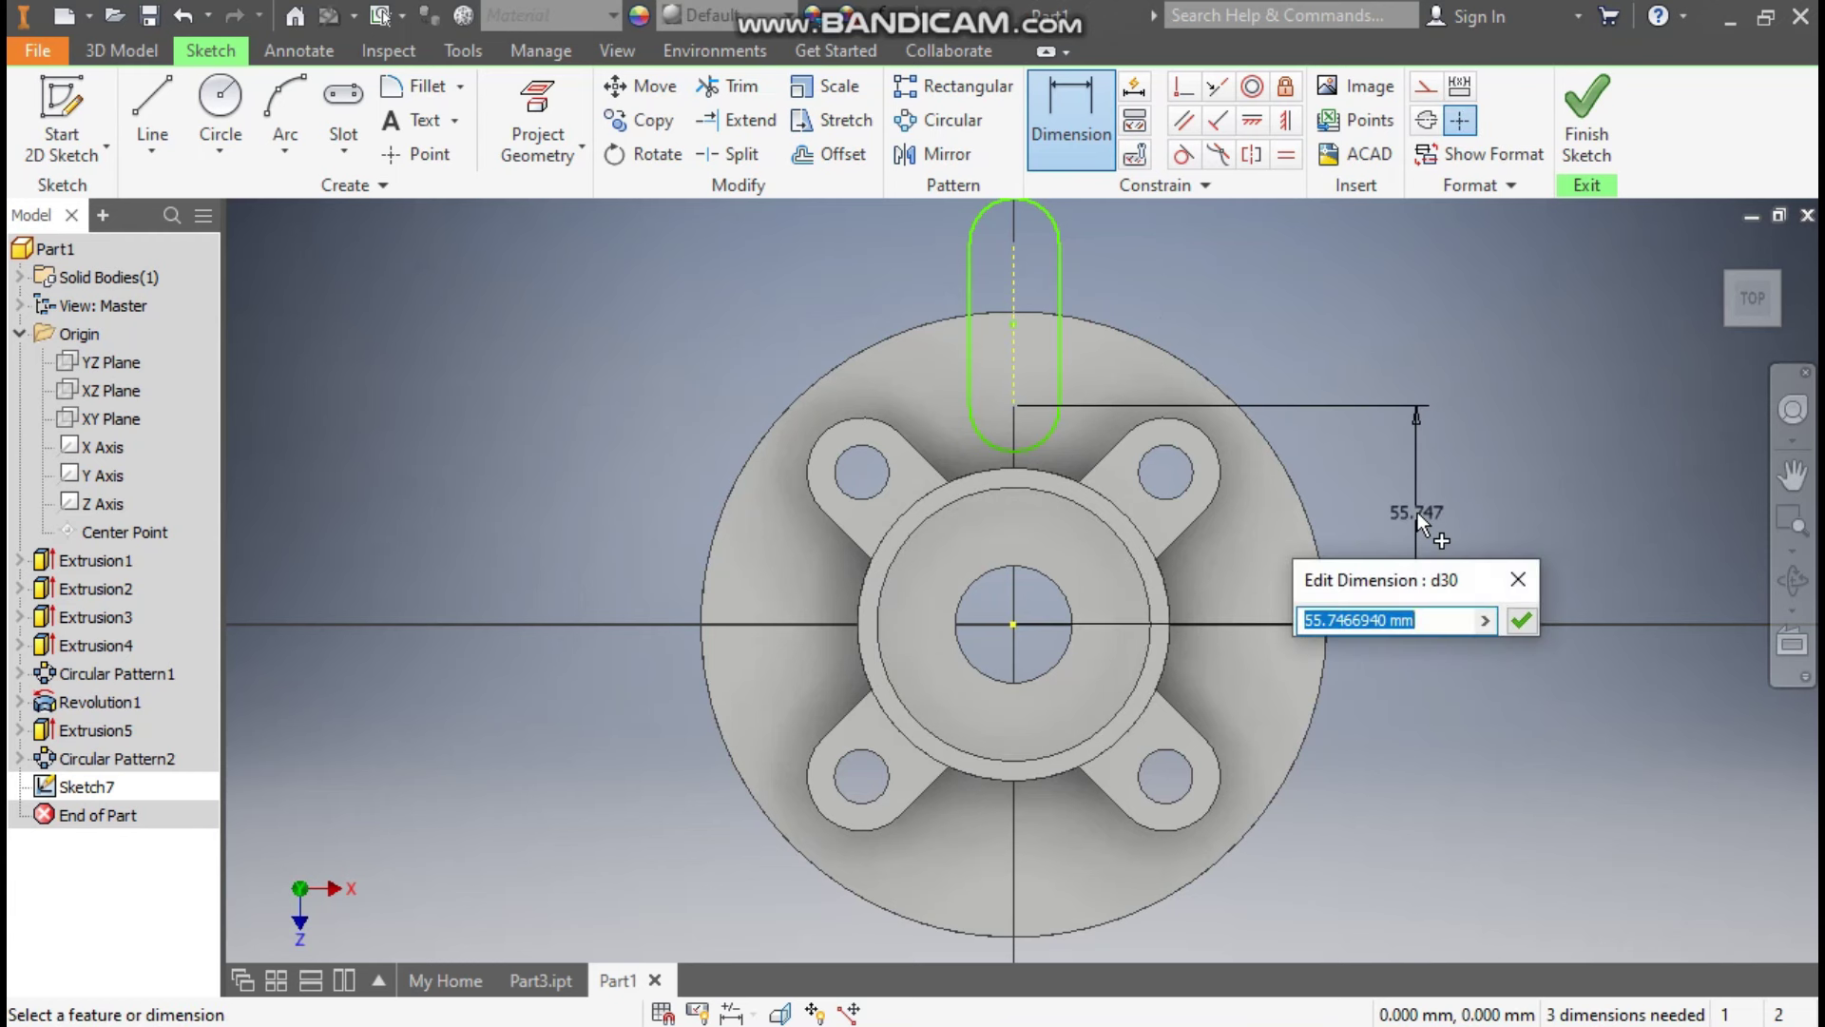
type("35")
key("BackSpace")
key("BackSpace")
type("65")
key("Return")
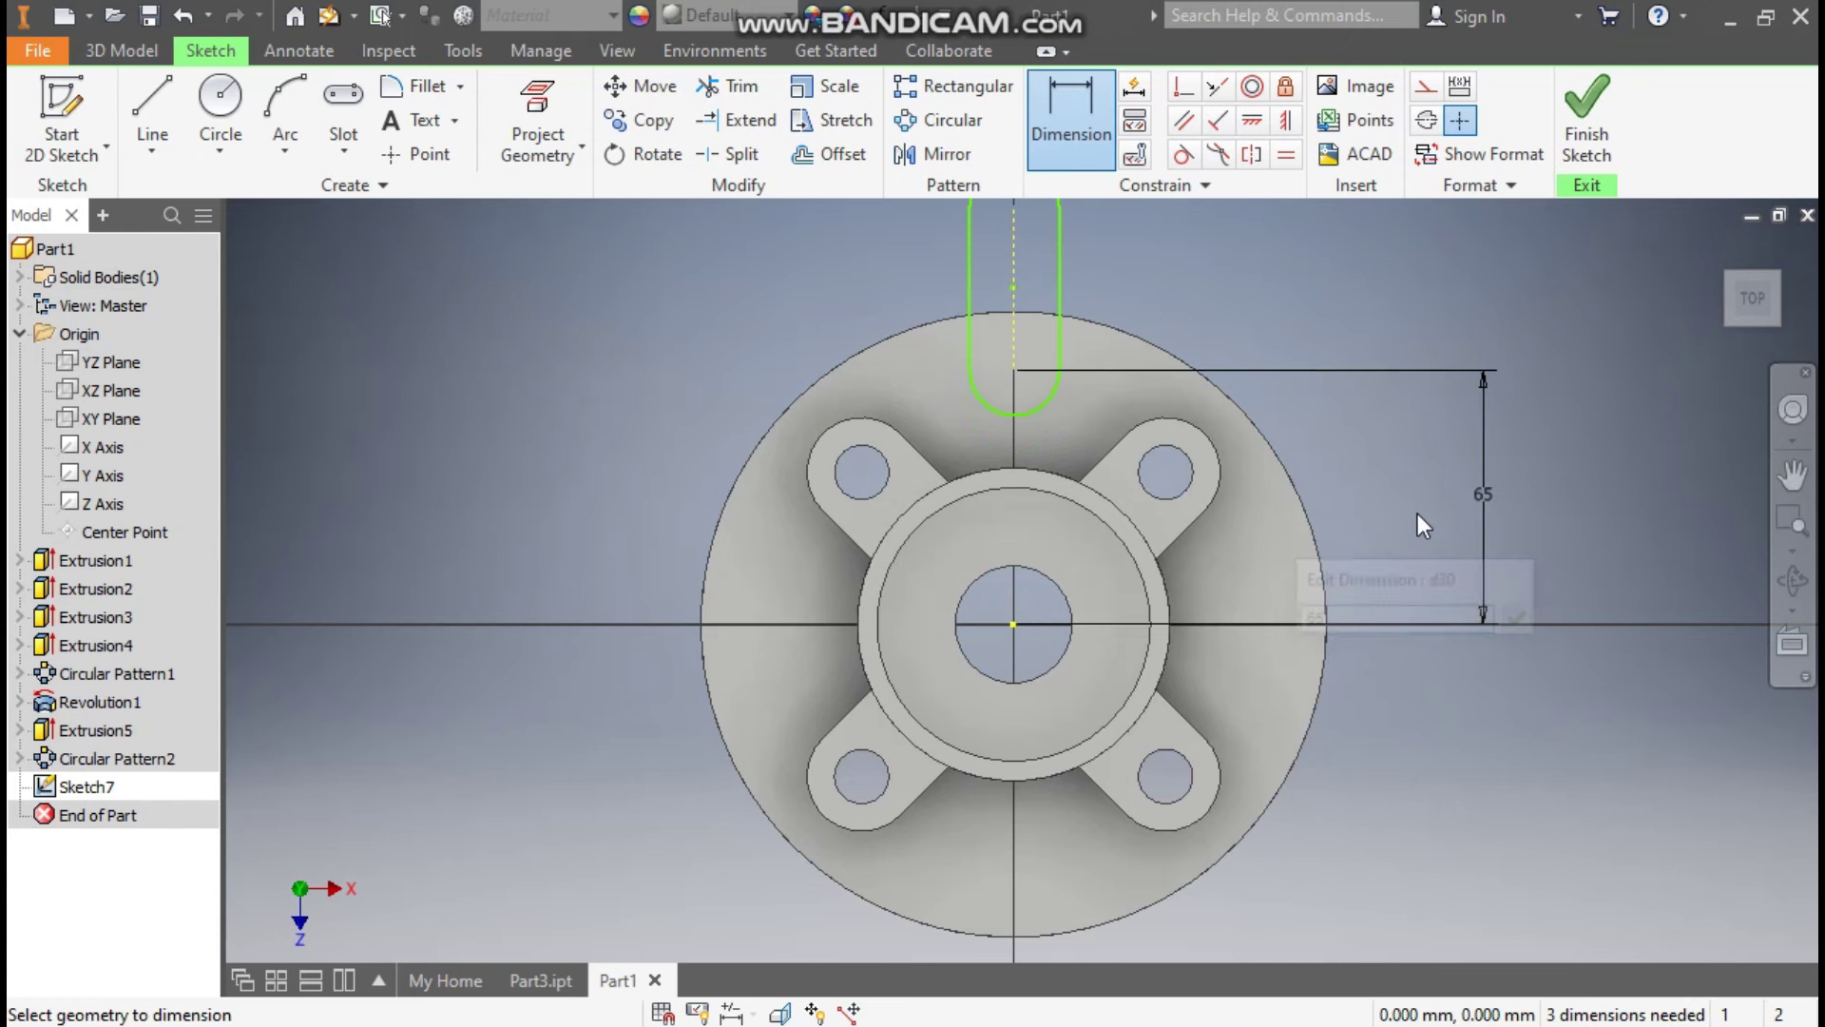
Dimension the slot length to 35 and its width to 16.
left_click(1030, 351)
left_click(1180, 381)
type("35")
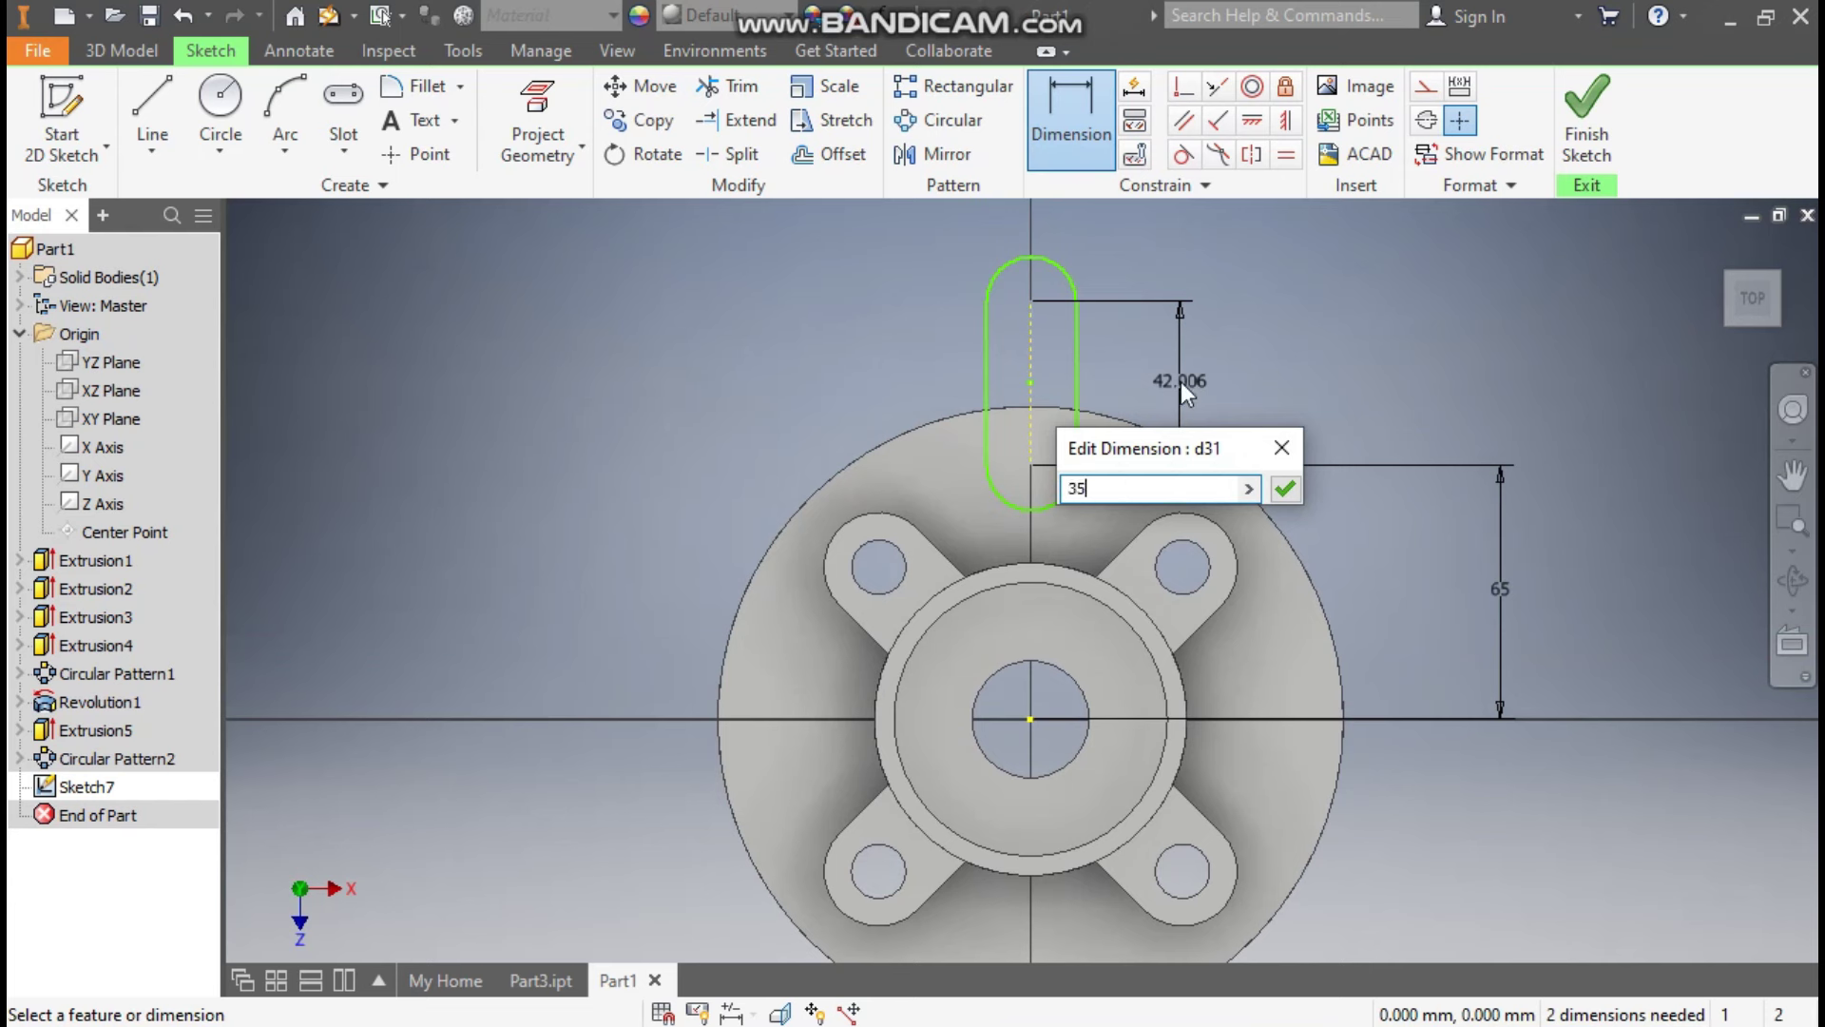
key("Return")
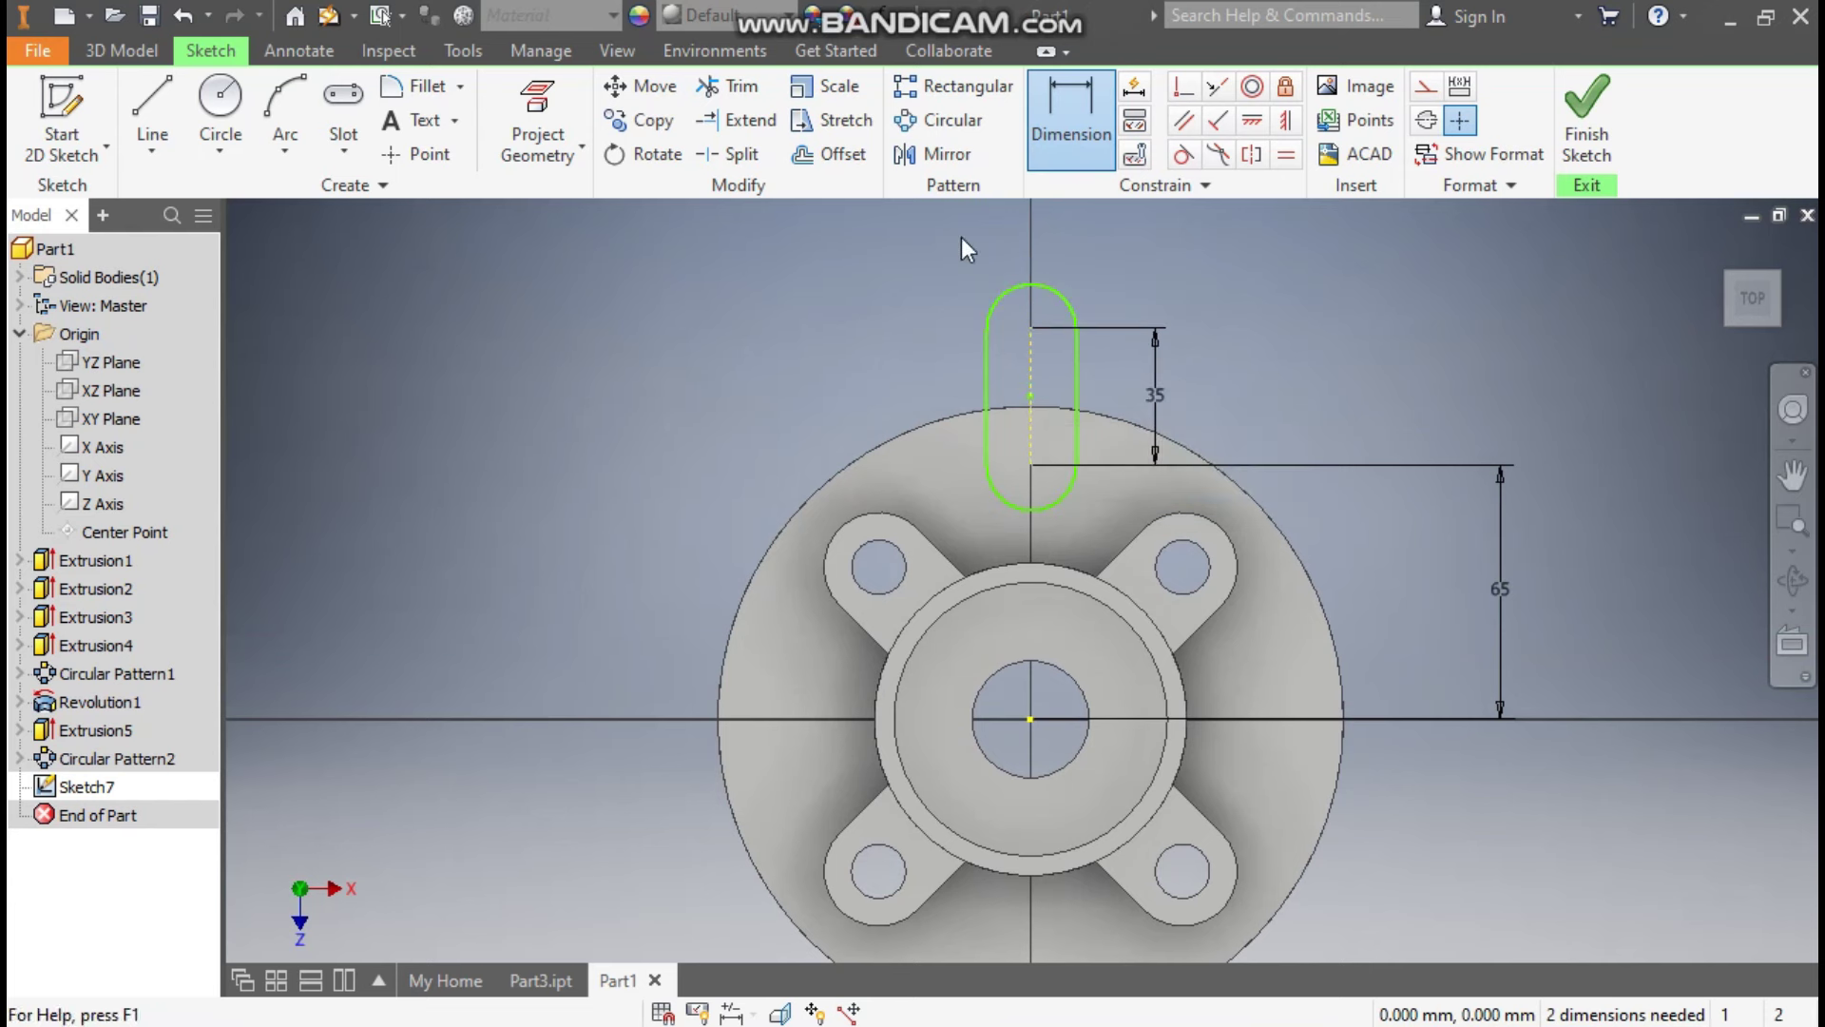
left_click(987, 352)
left_click(1075, 379)
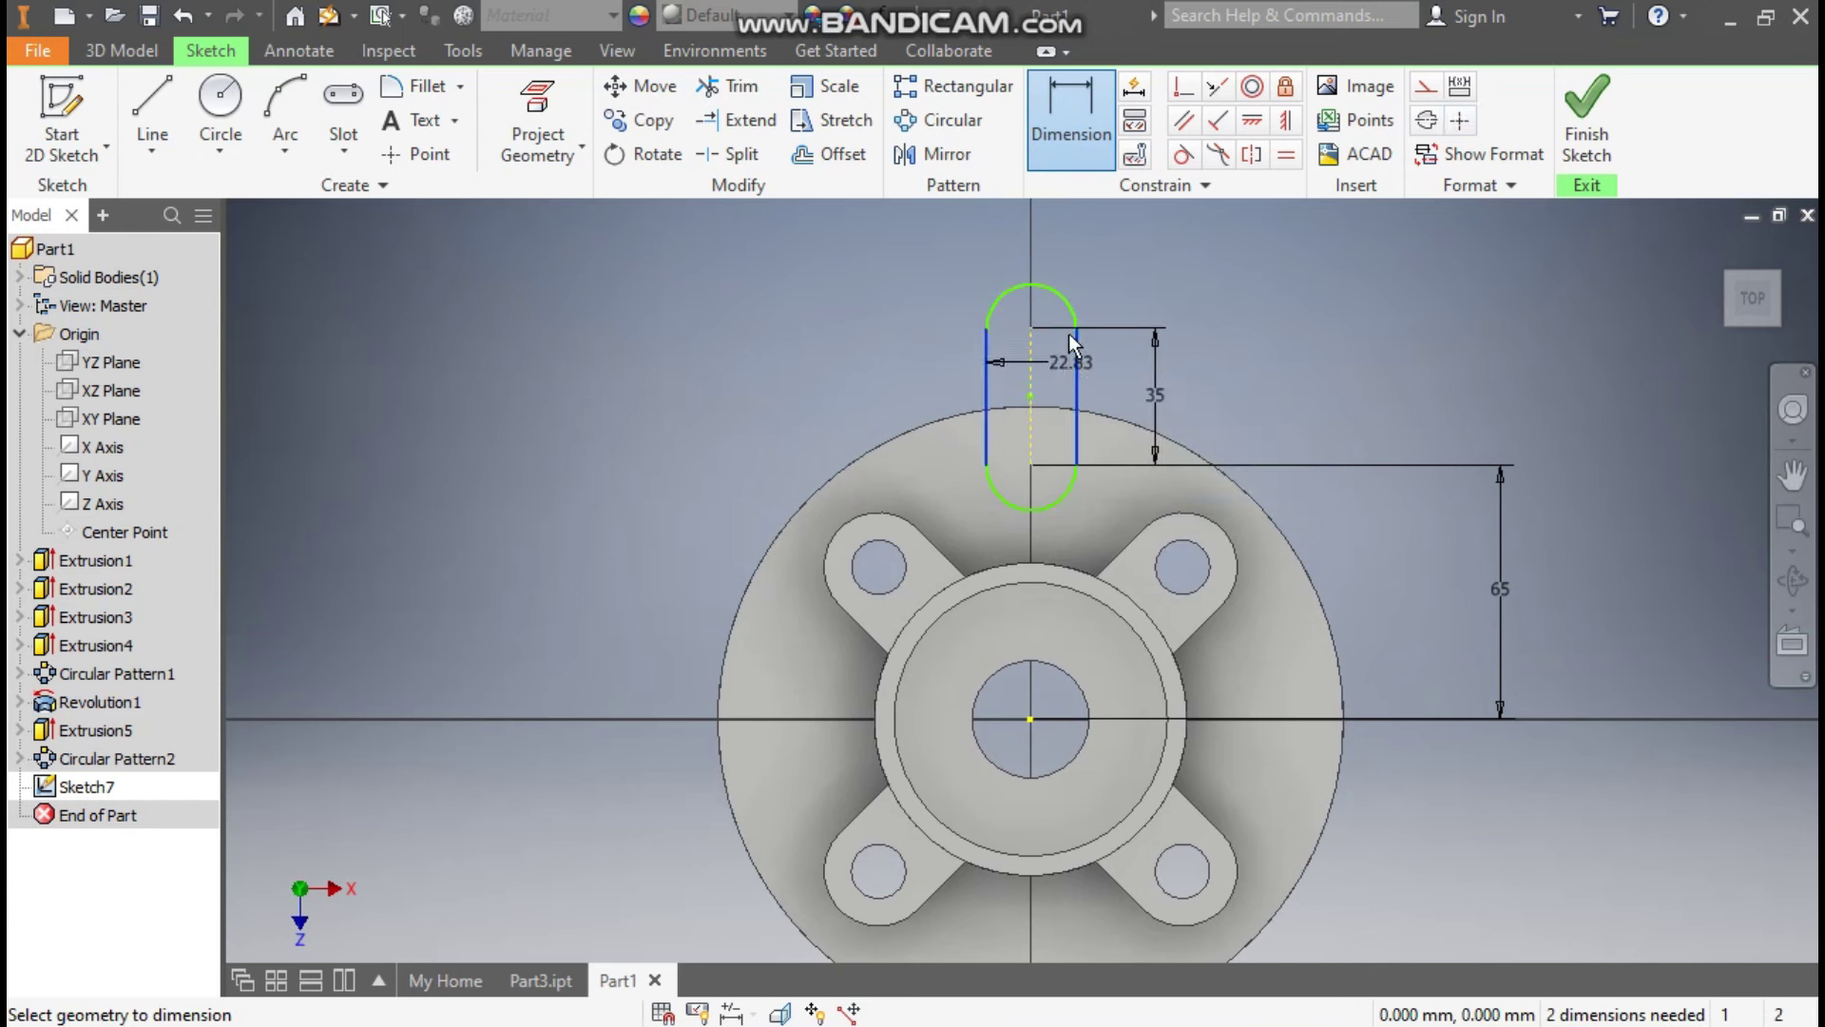
left_click(1068, 237)
type("16")
key("Return")
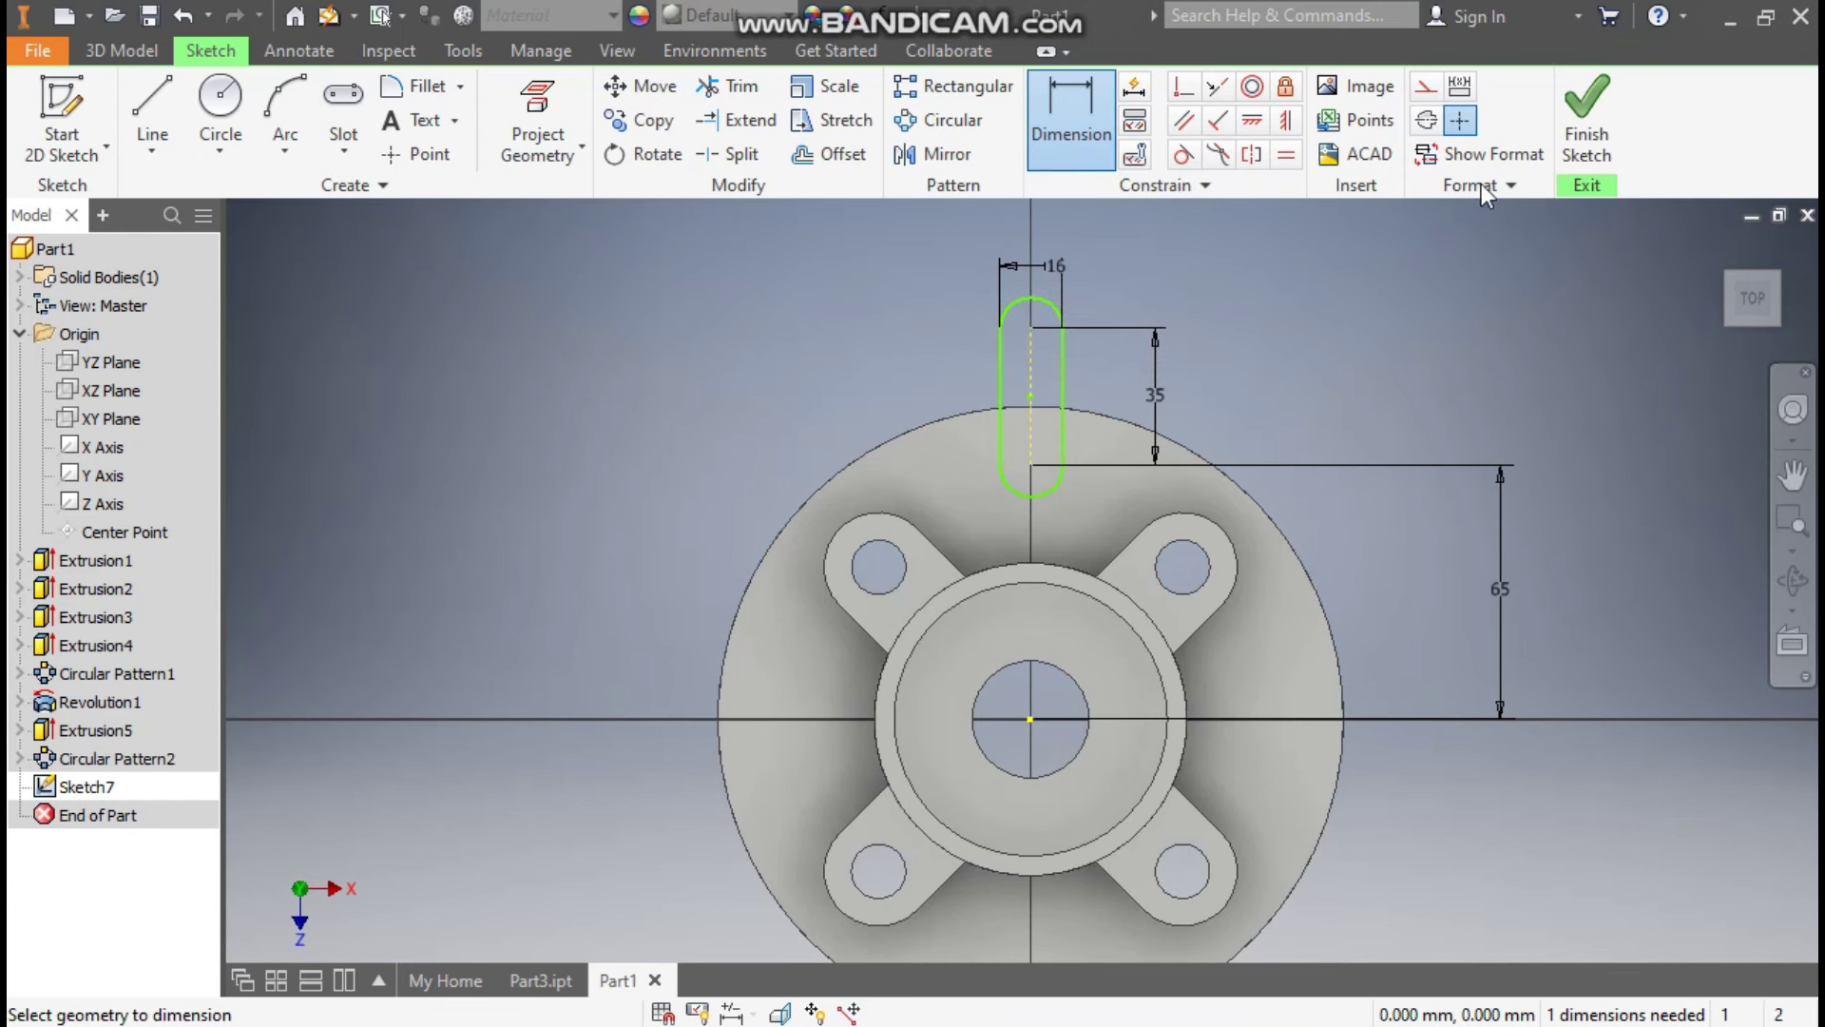
Vertically align the slot's centre point with the part centre.
left_click(1289, 123)
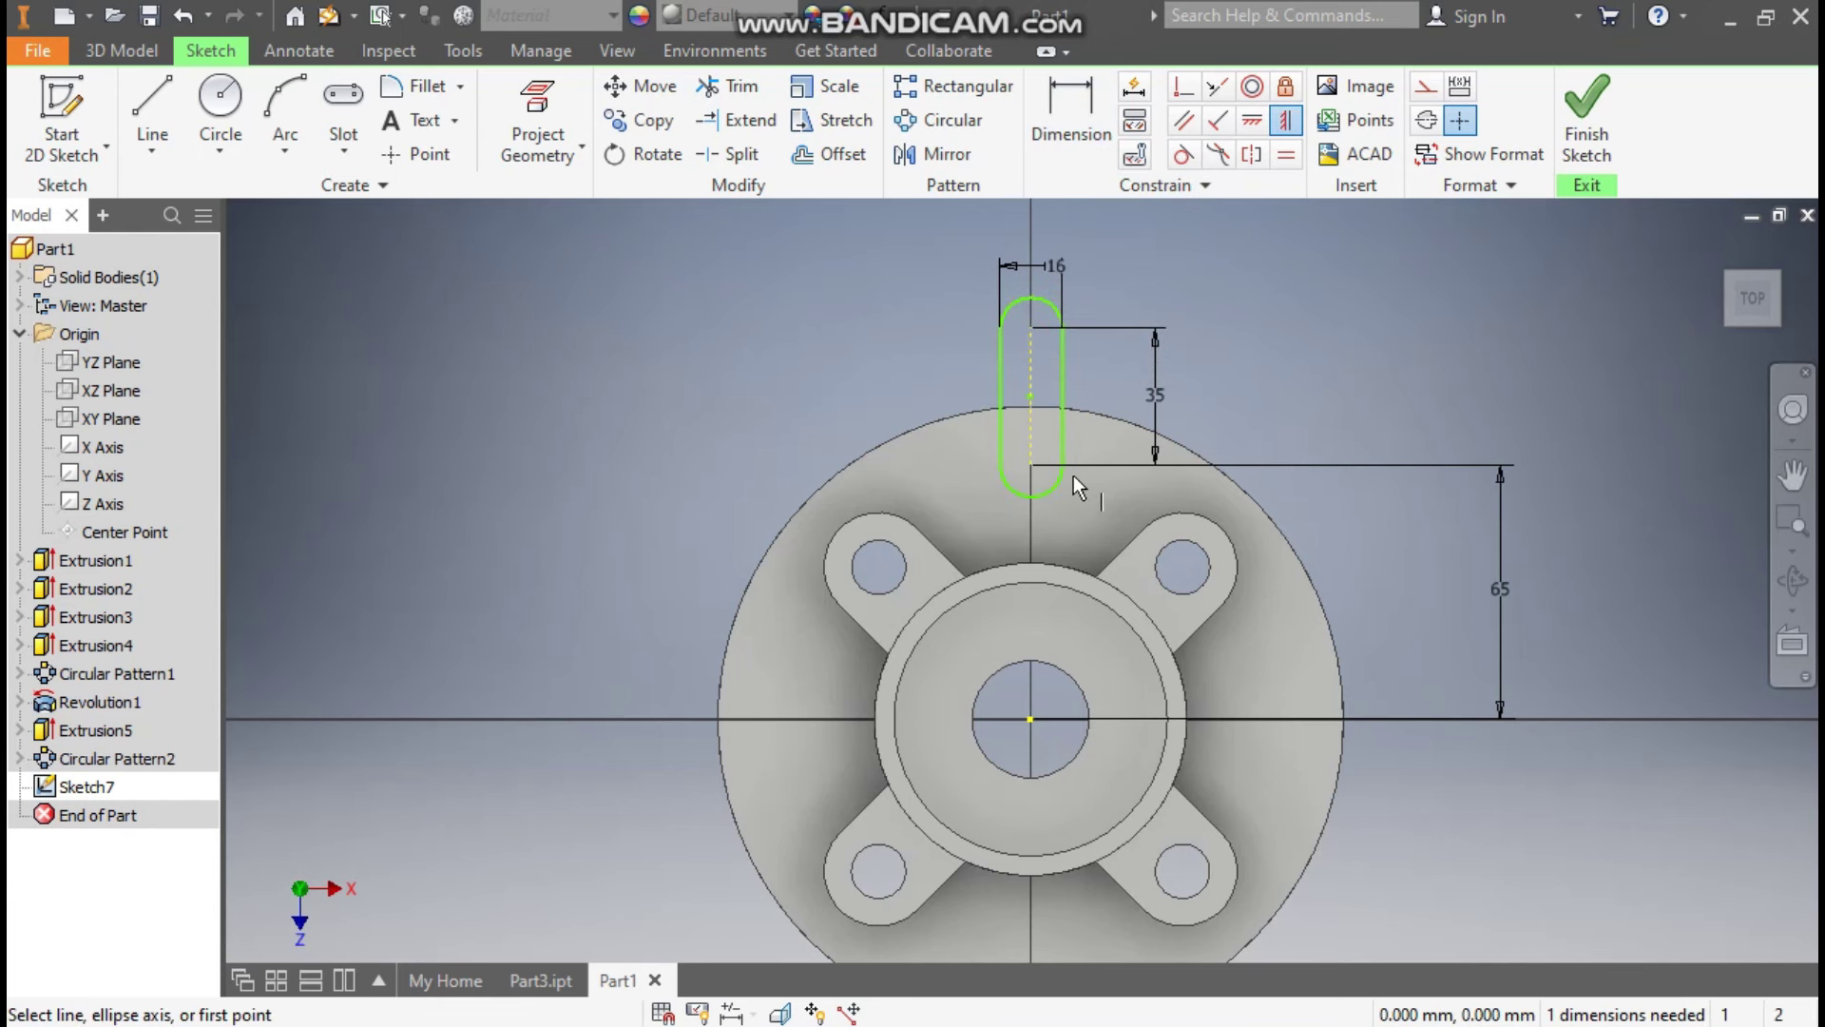
left_click(1029, 397)
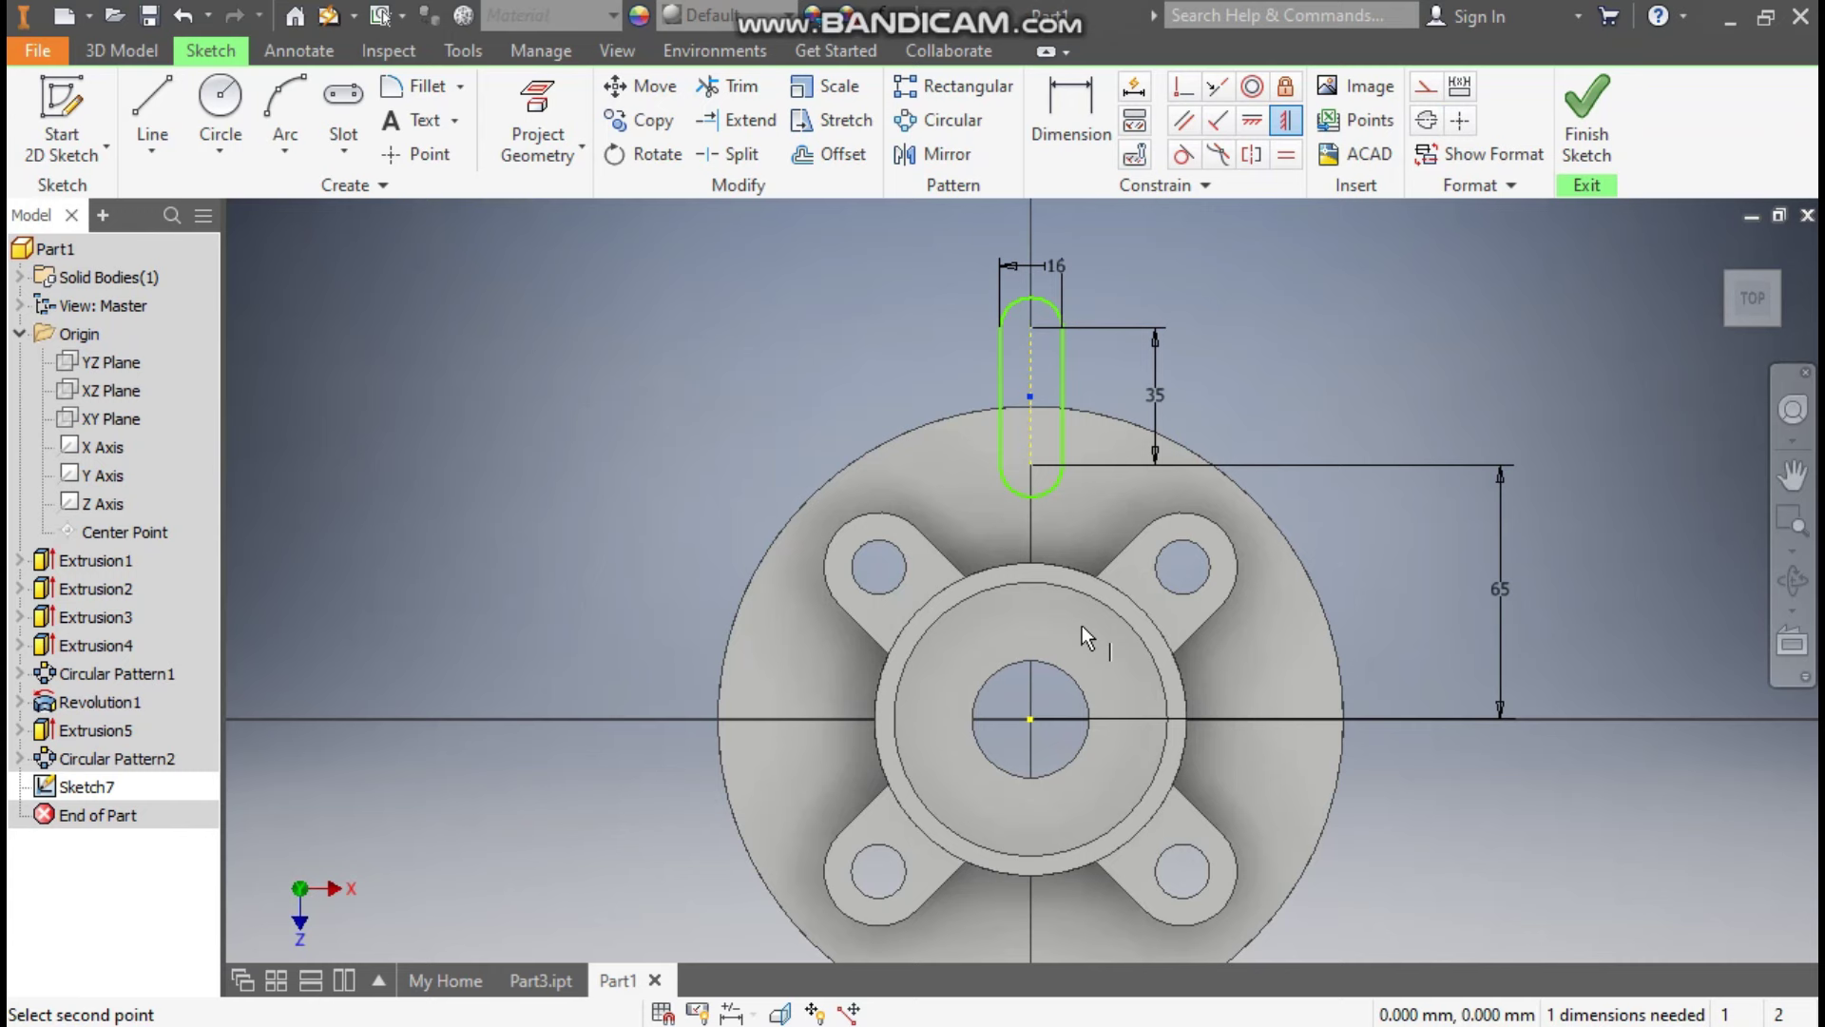
left_click(1031, 719)
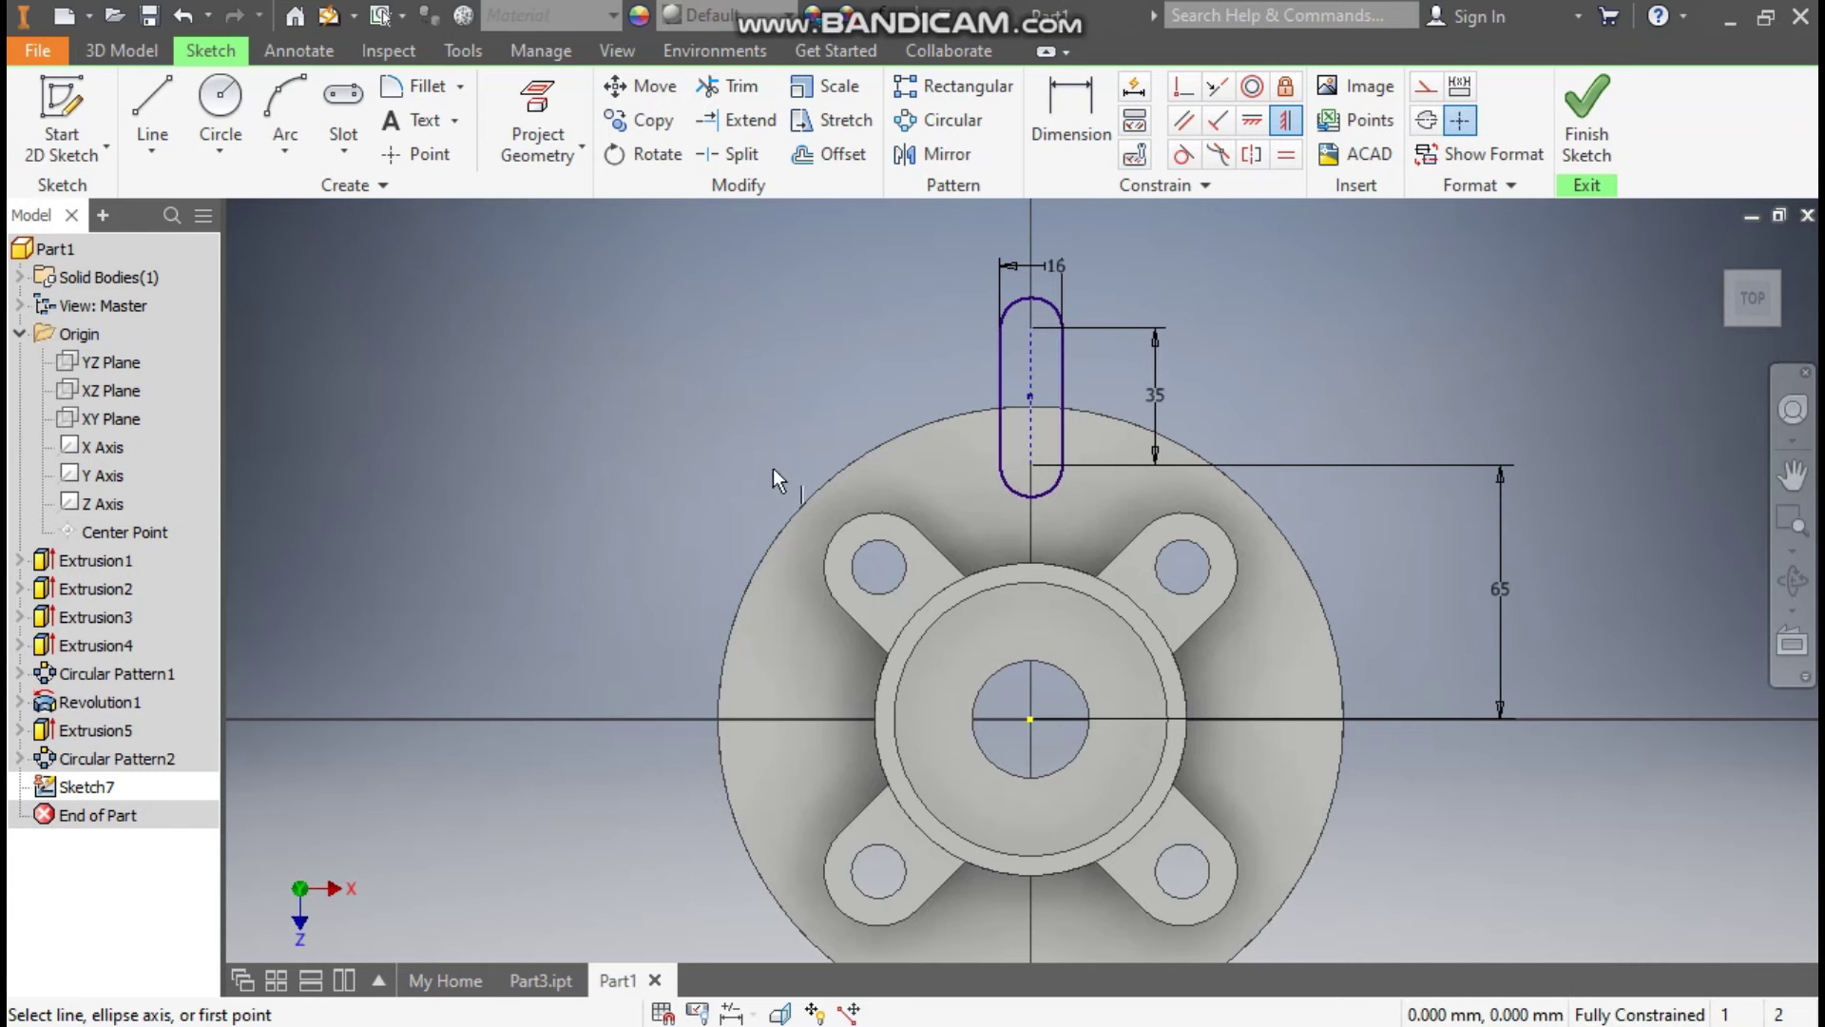
left_click(135, 55)
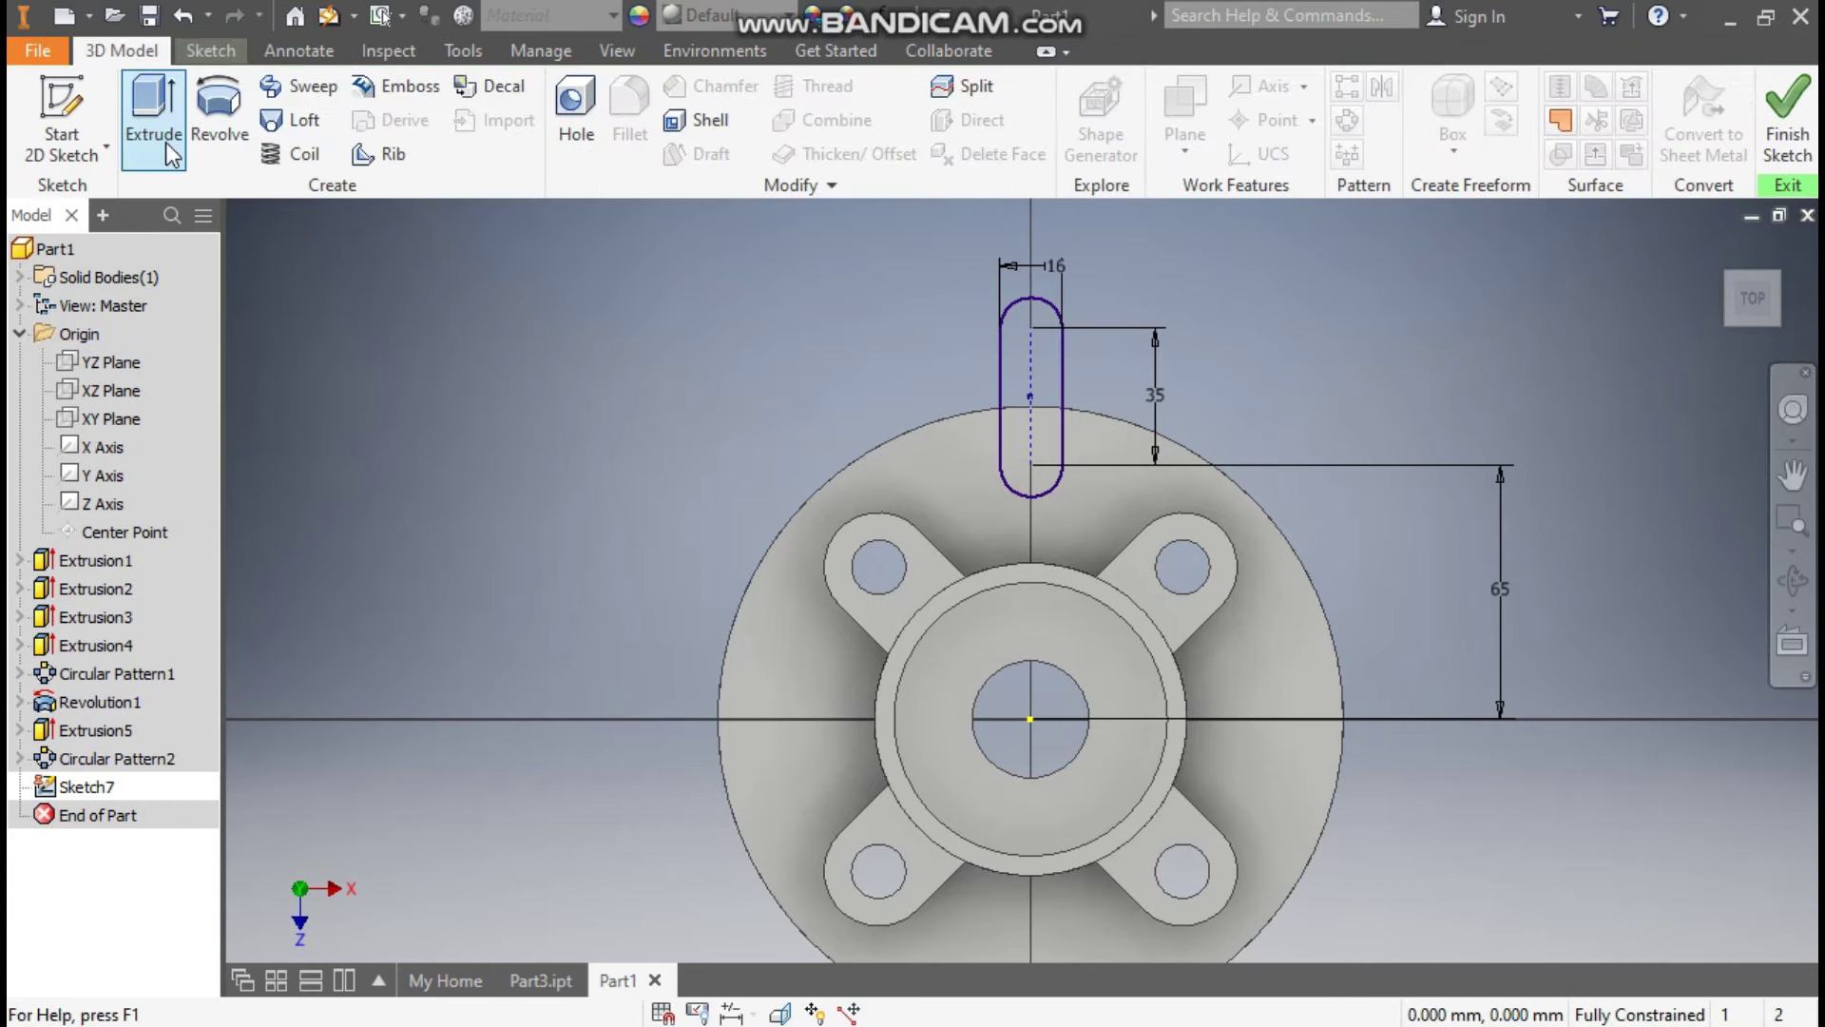
Cut Sketch7's 16 by 35 slot 24 mm downward into the flange rim as Extrusion6.
left_click(148, 105)
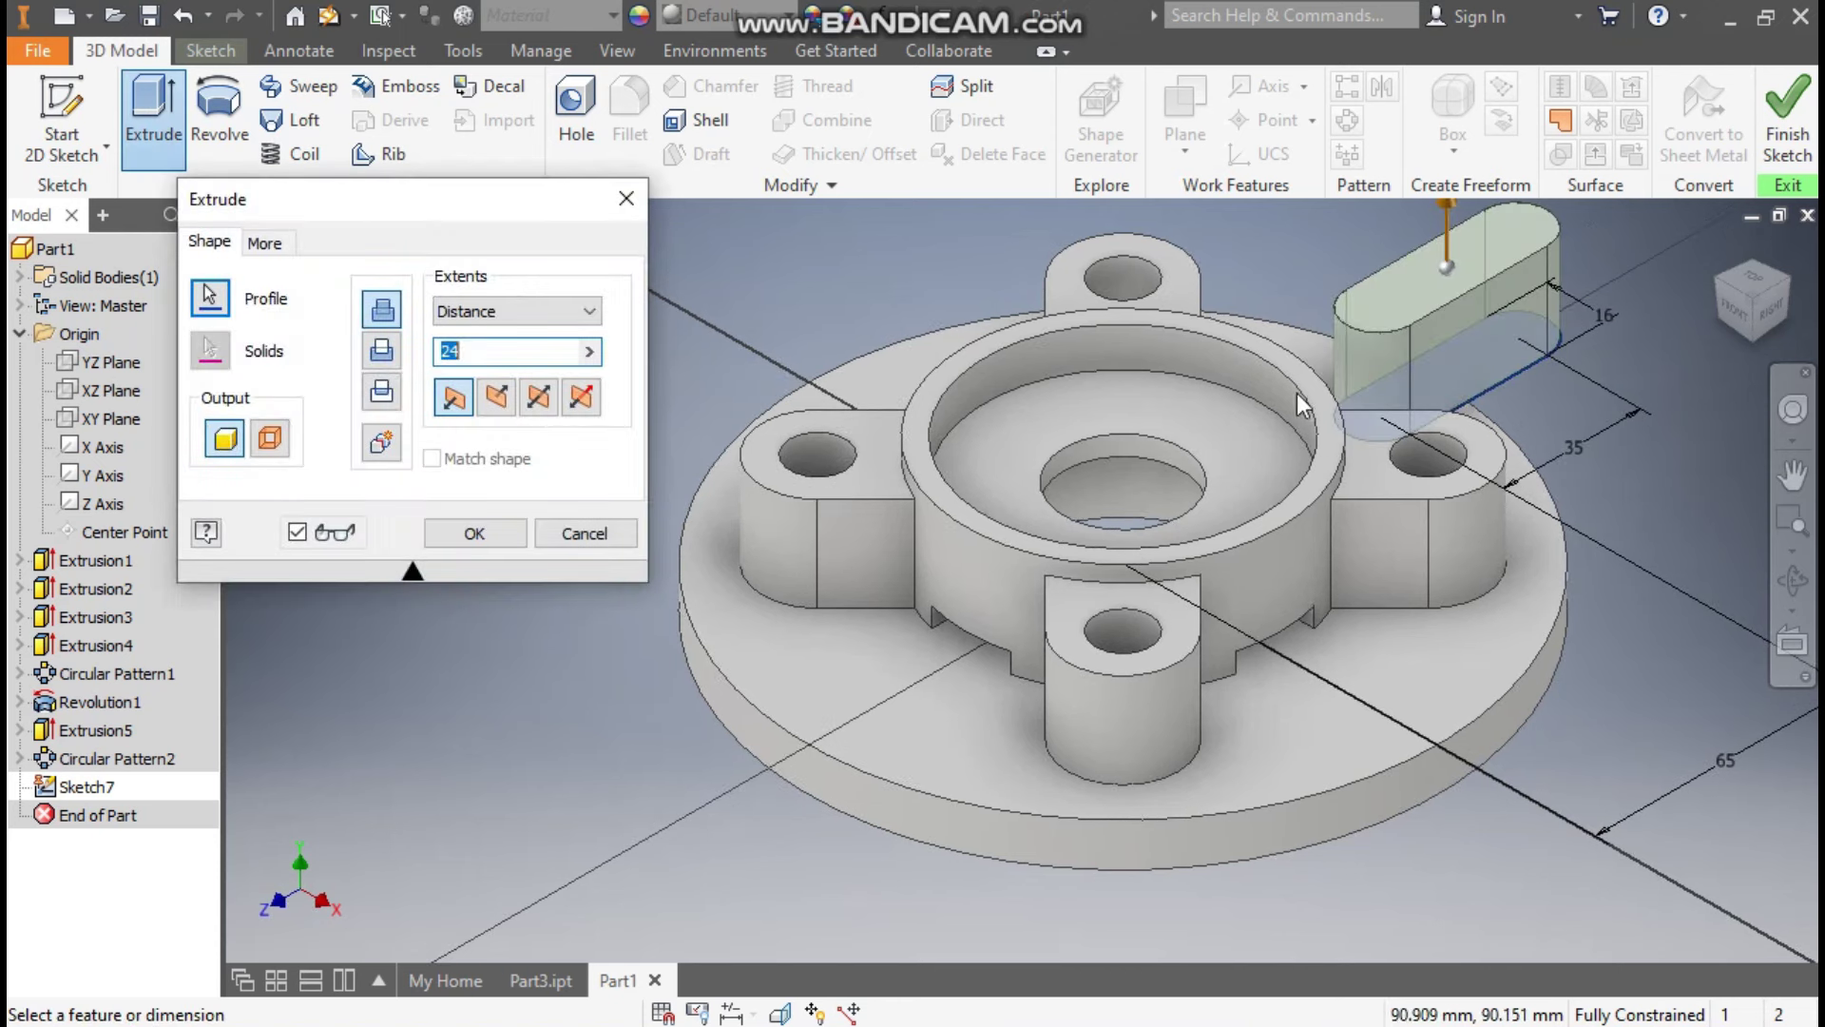
scroll(683, 462, "down", 3)
left_click(382, 351)
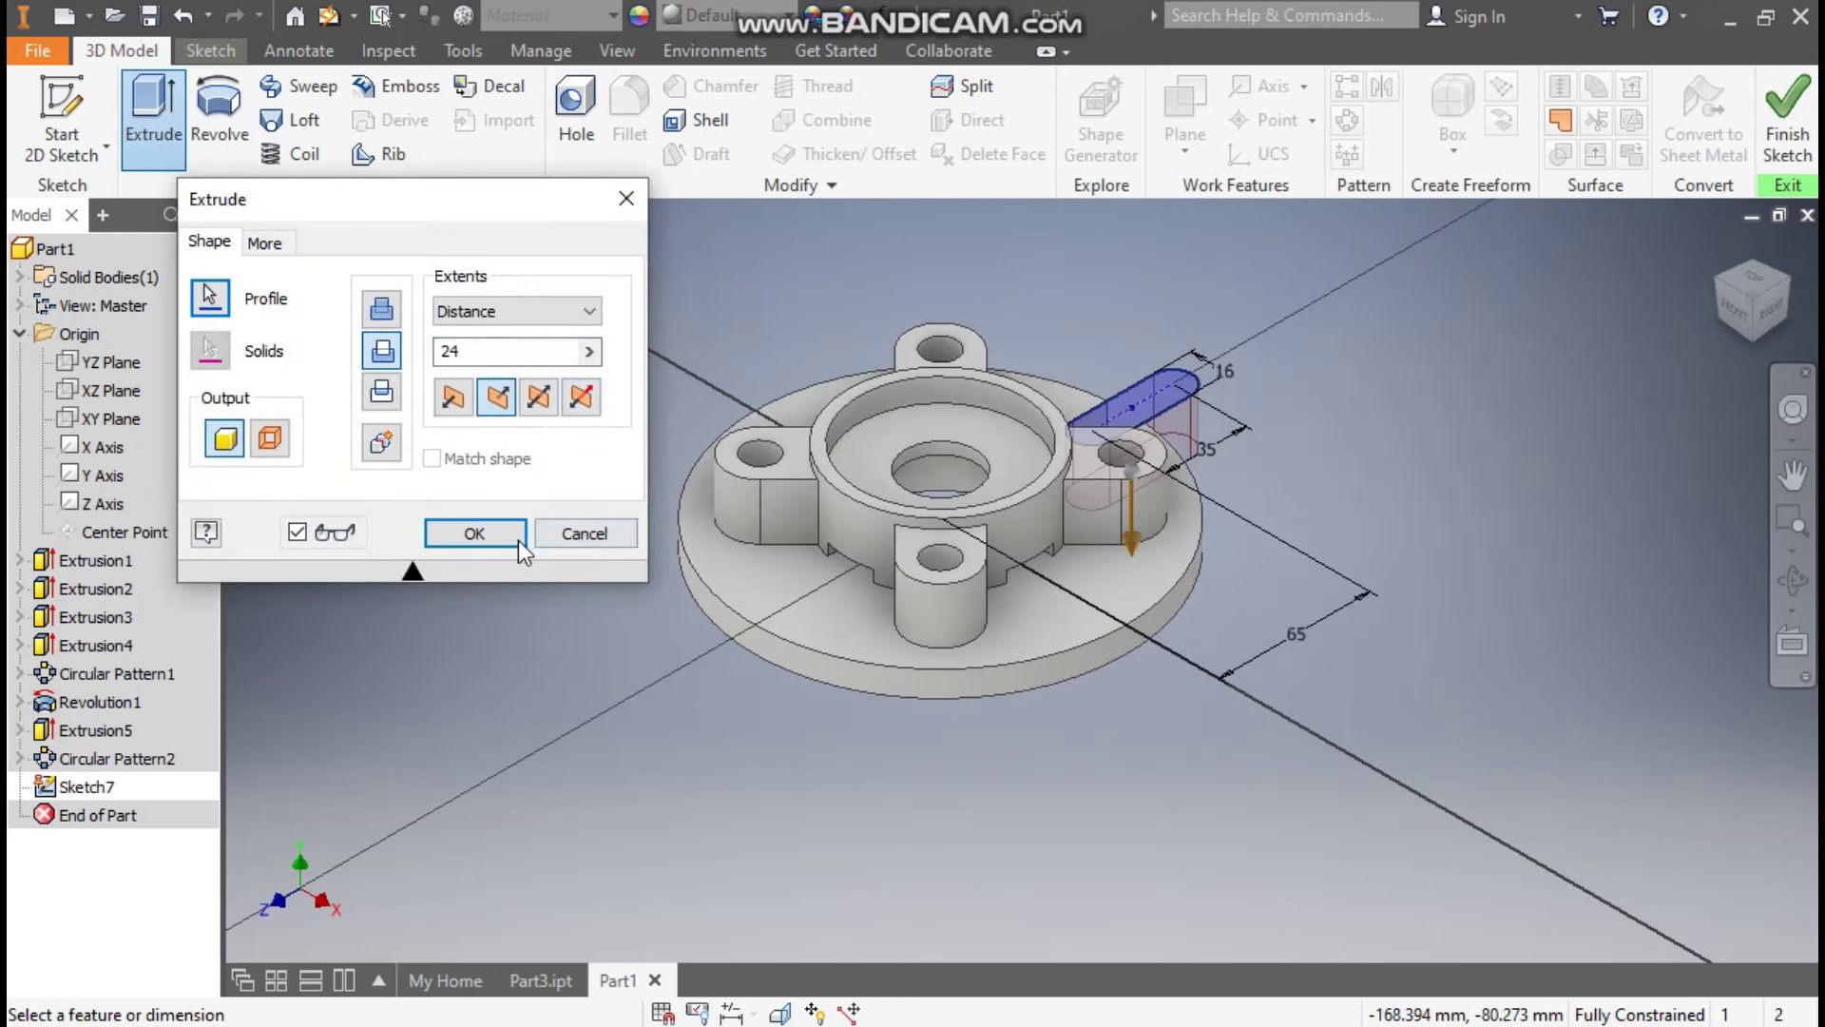
left_click(481, 540)
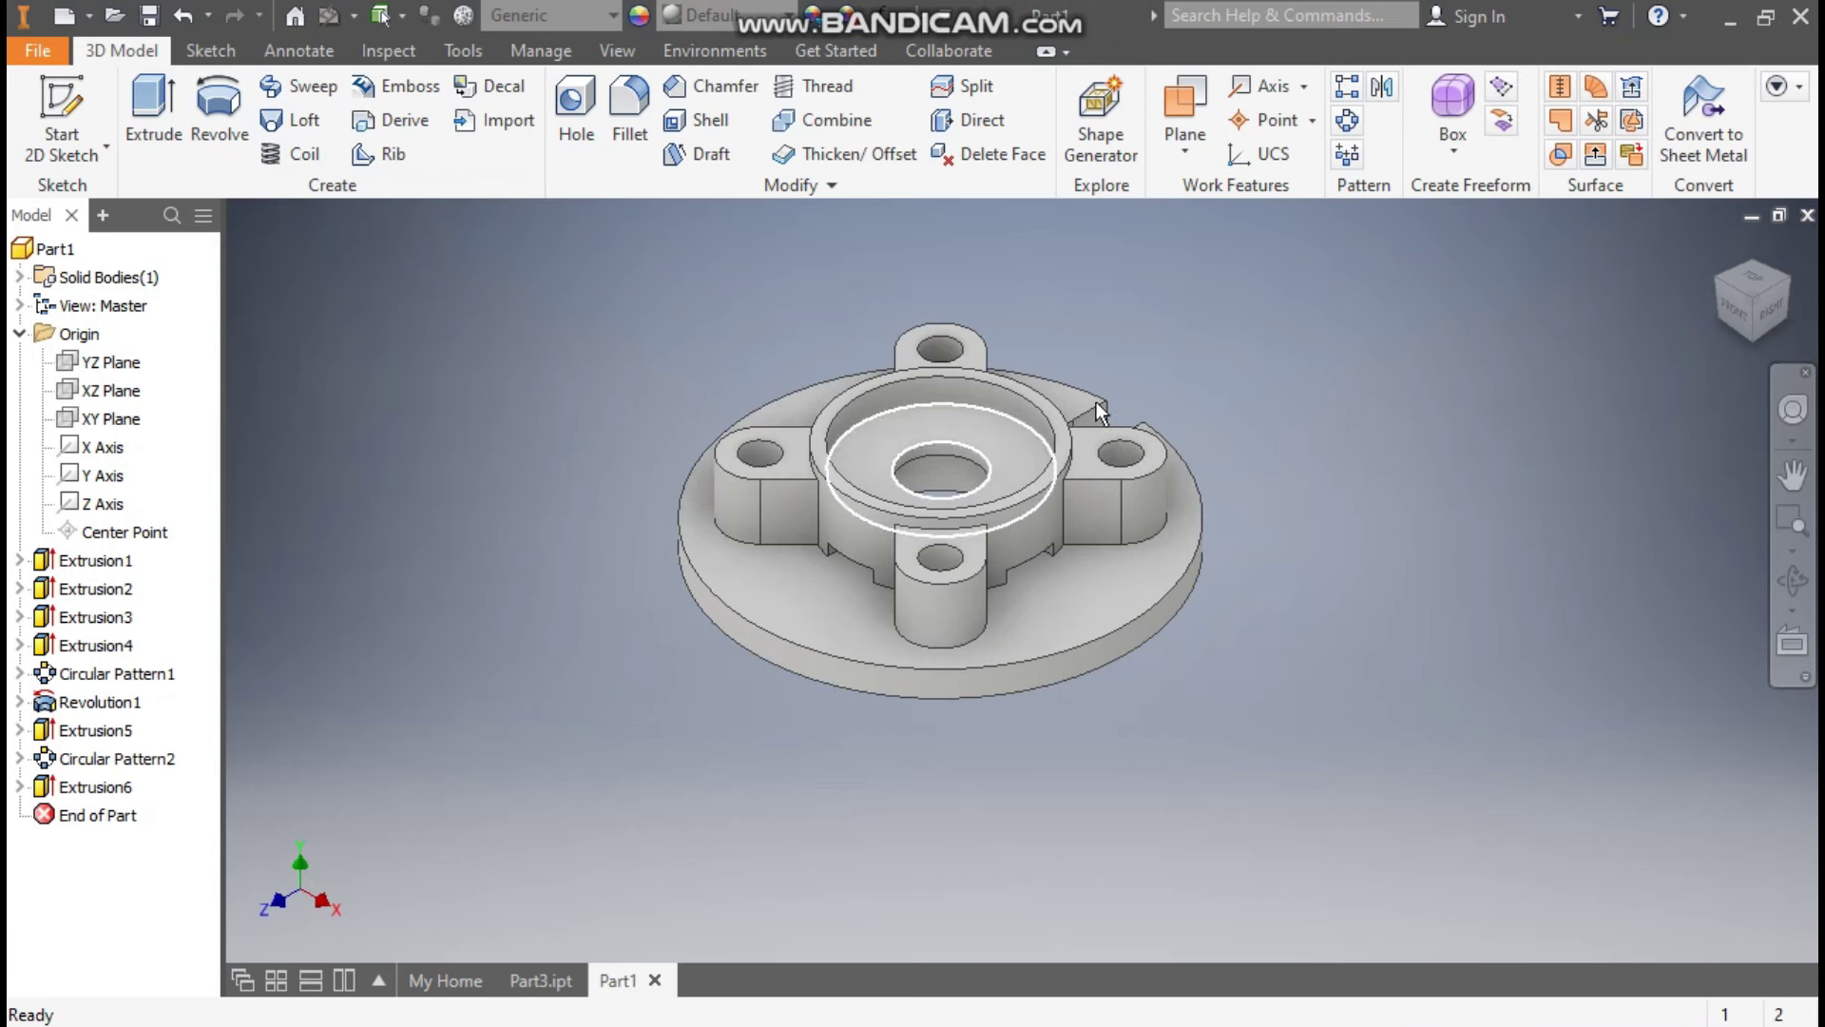
Pattern the Extrusion6 notch 4 times around the disk's circular edge as the axis.
left_click(1348, 121)
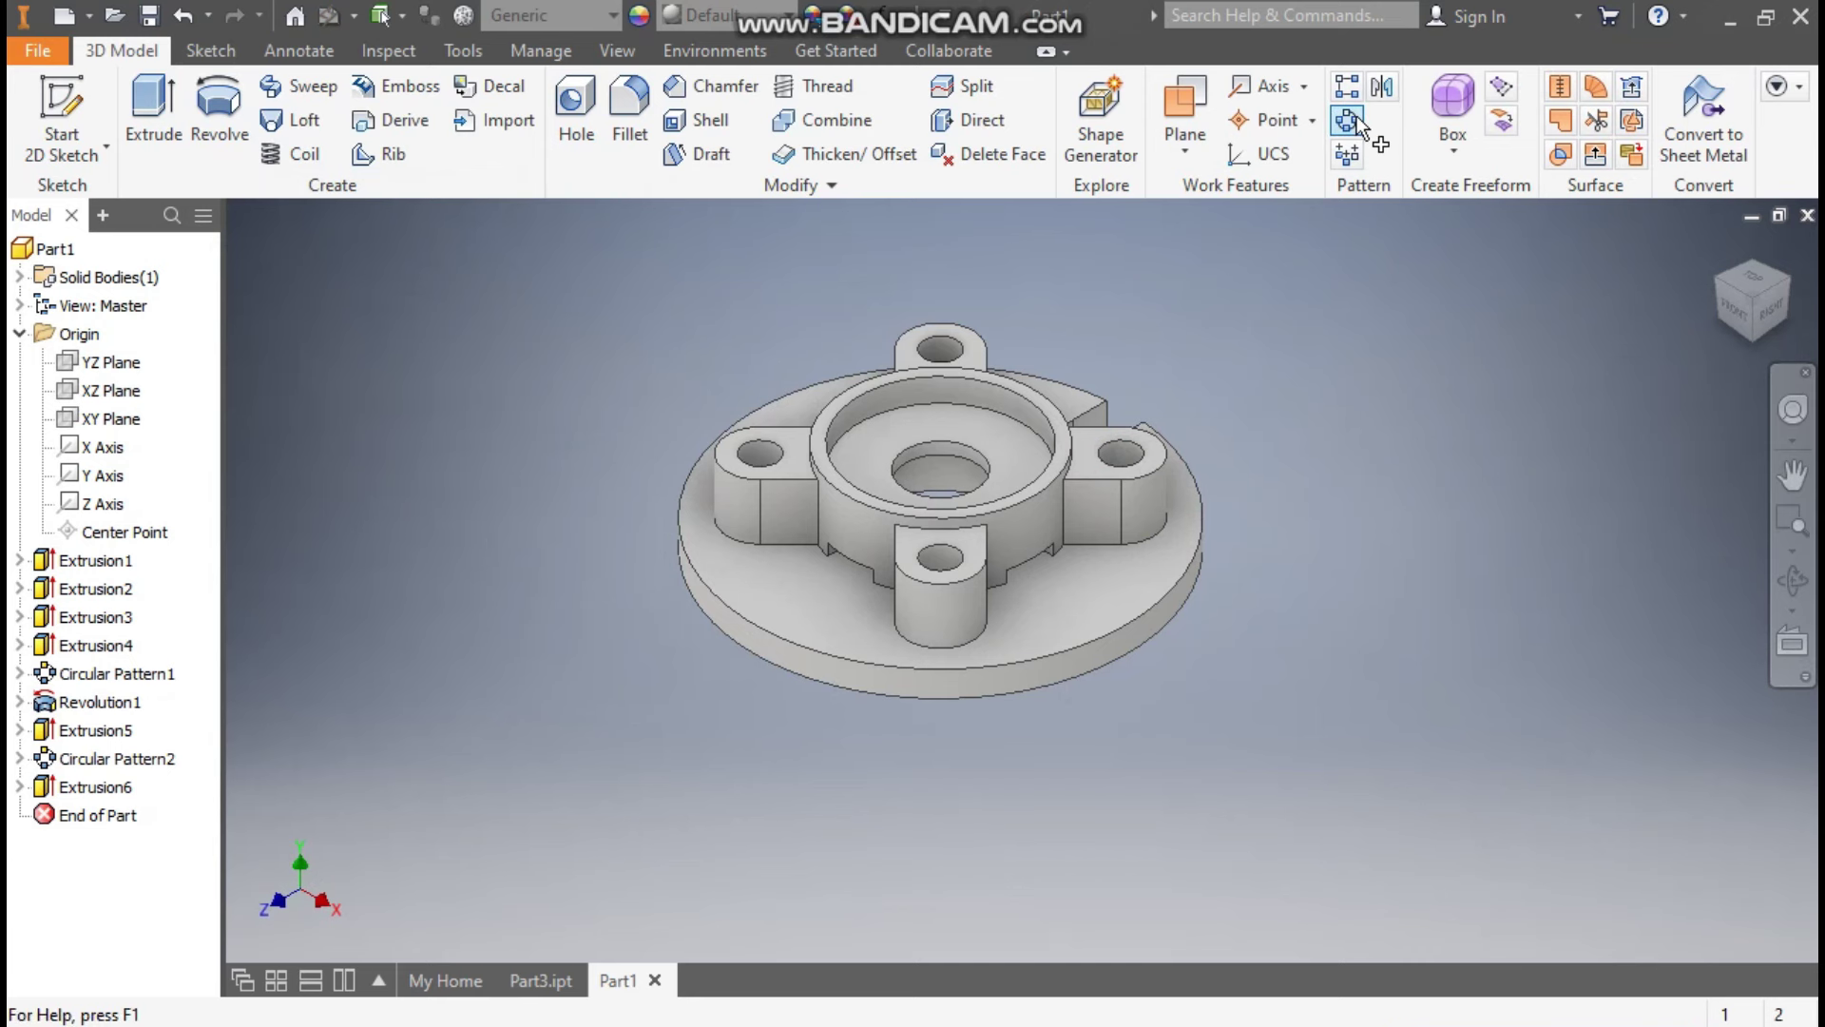
left_click(118, 795)
left_click(355, 333)
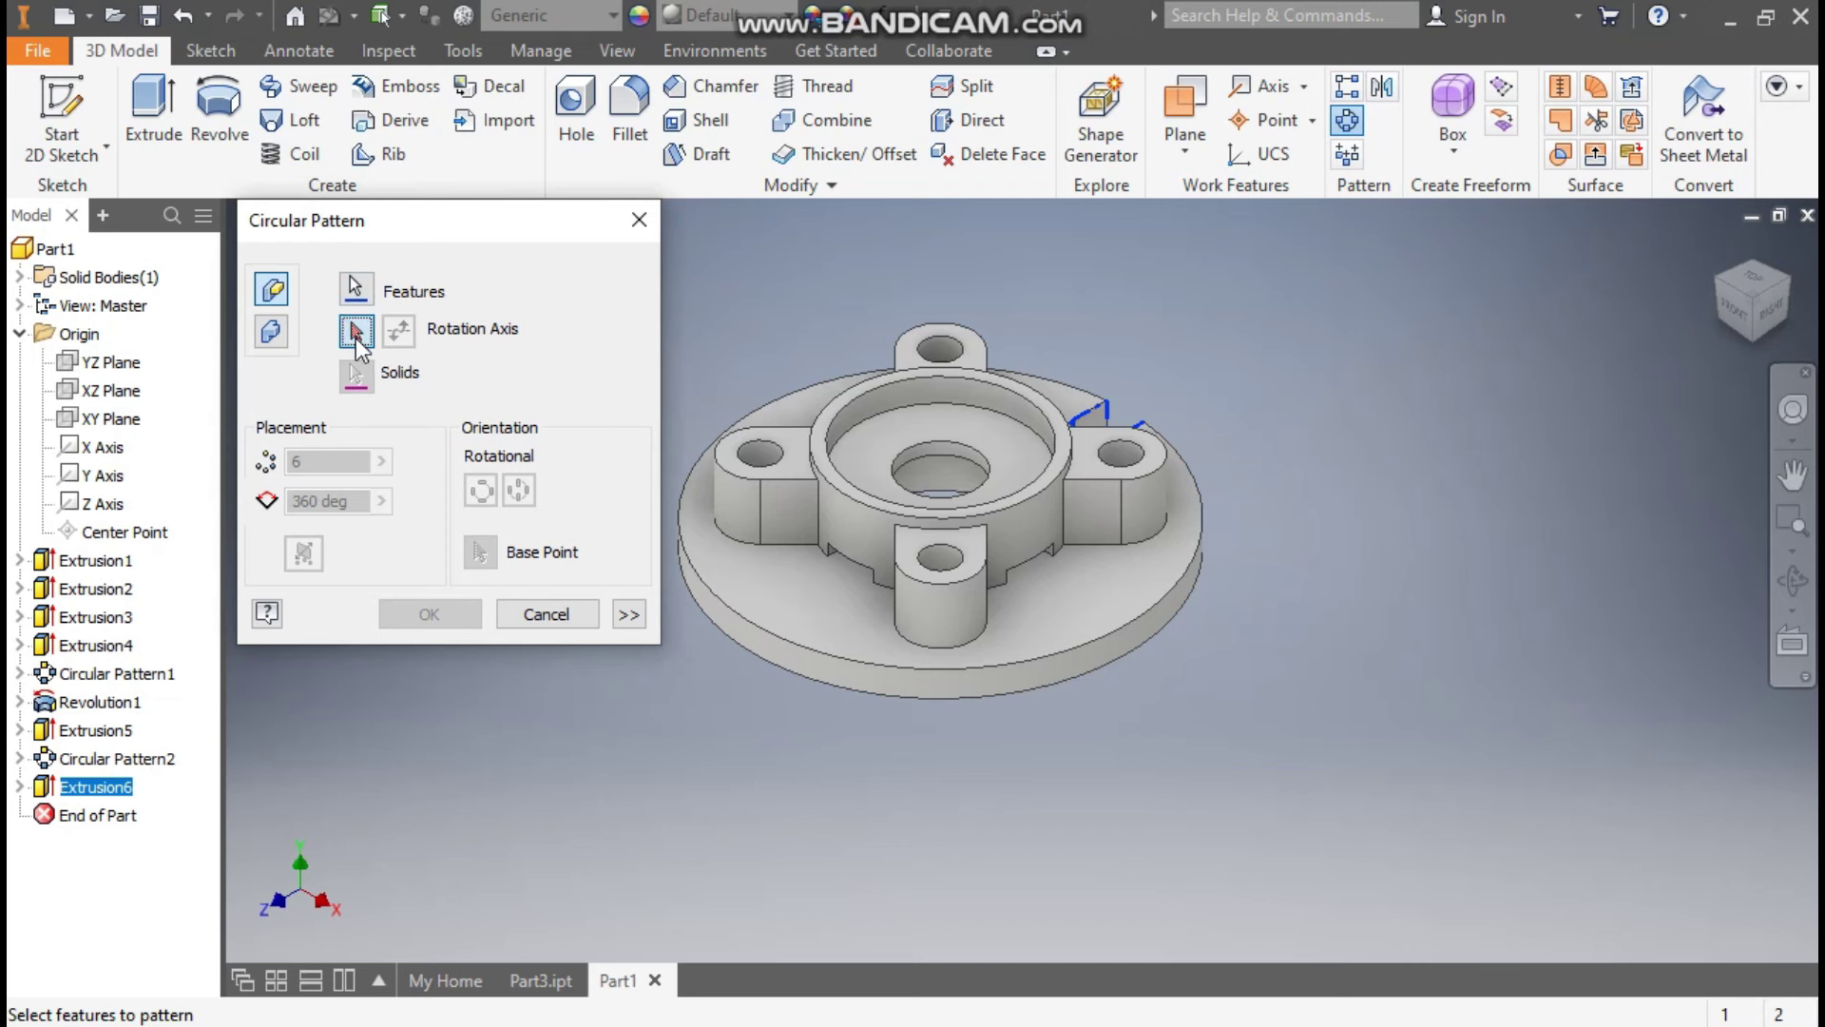
left_click(773, 647)
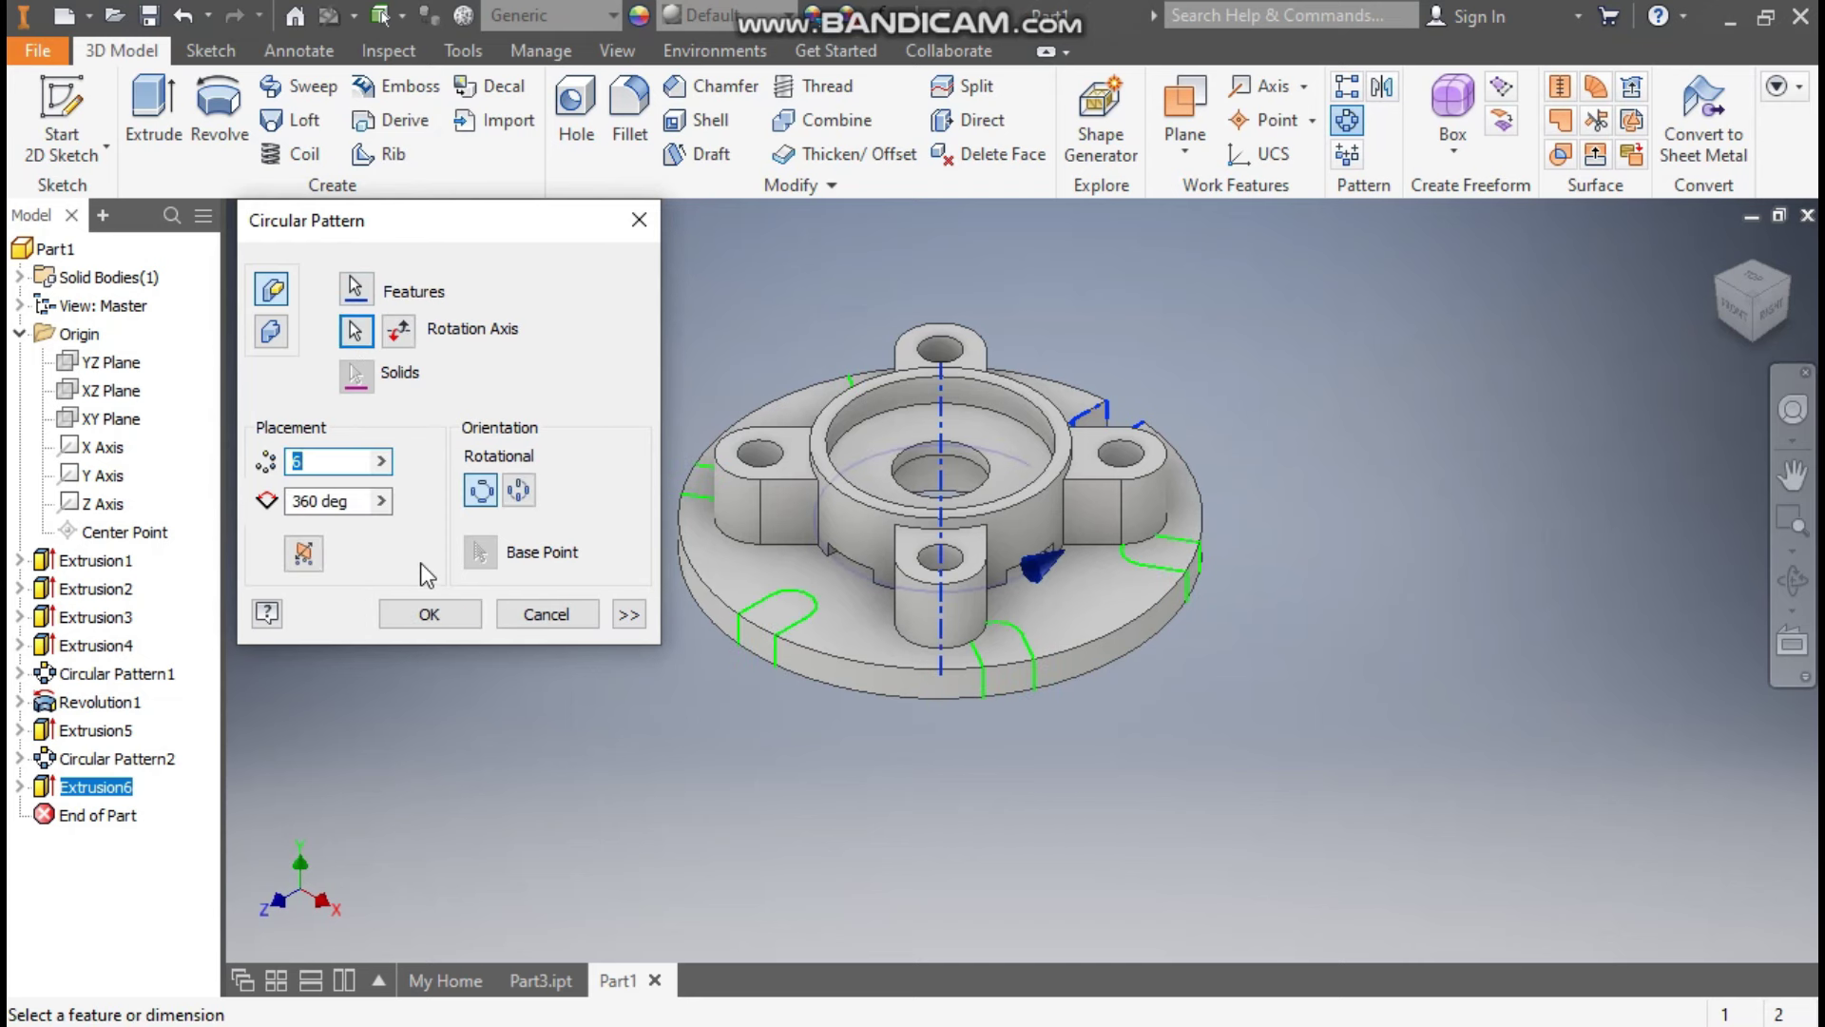
type("4")
left_click(424, 617)
scroll(684, 501, "up", 3)
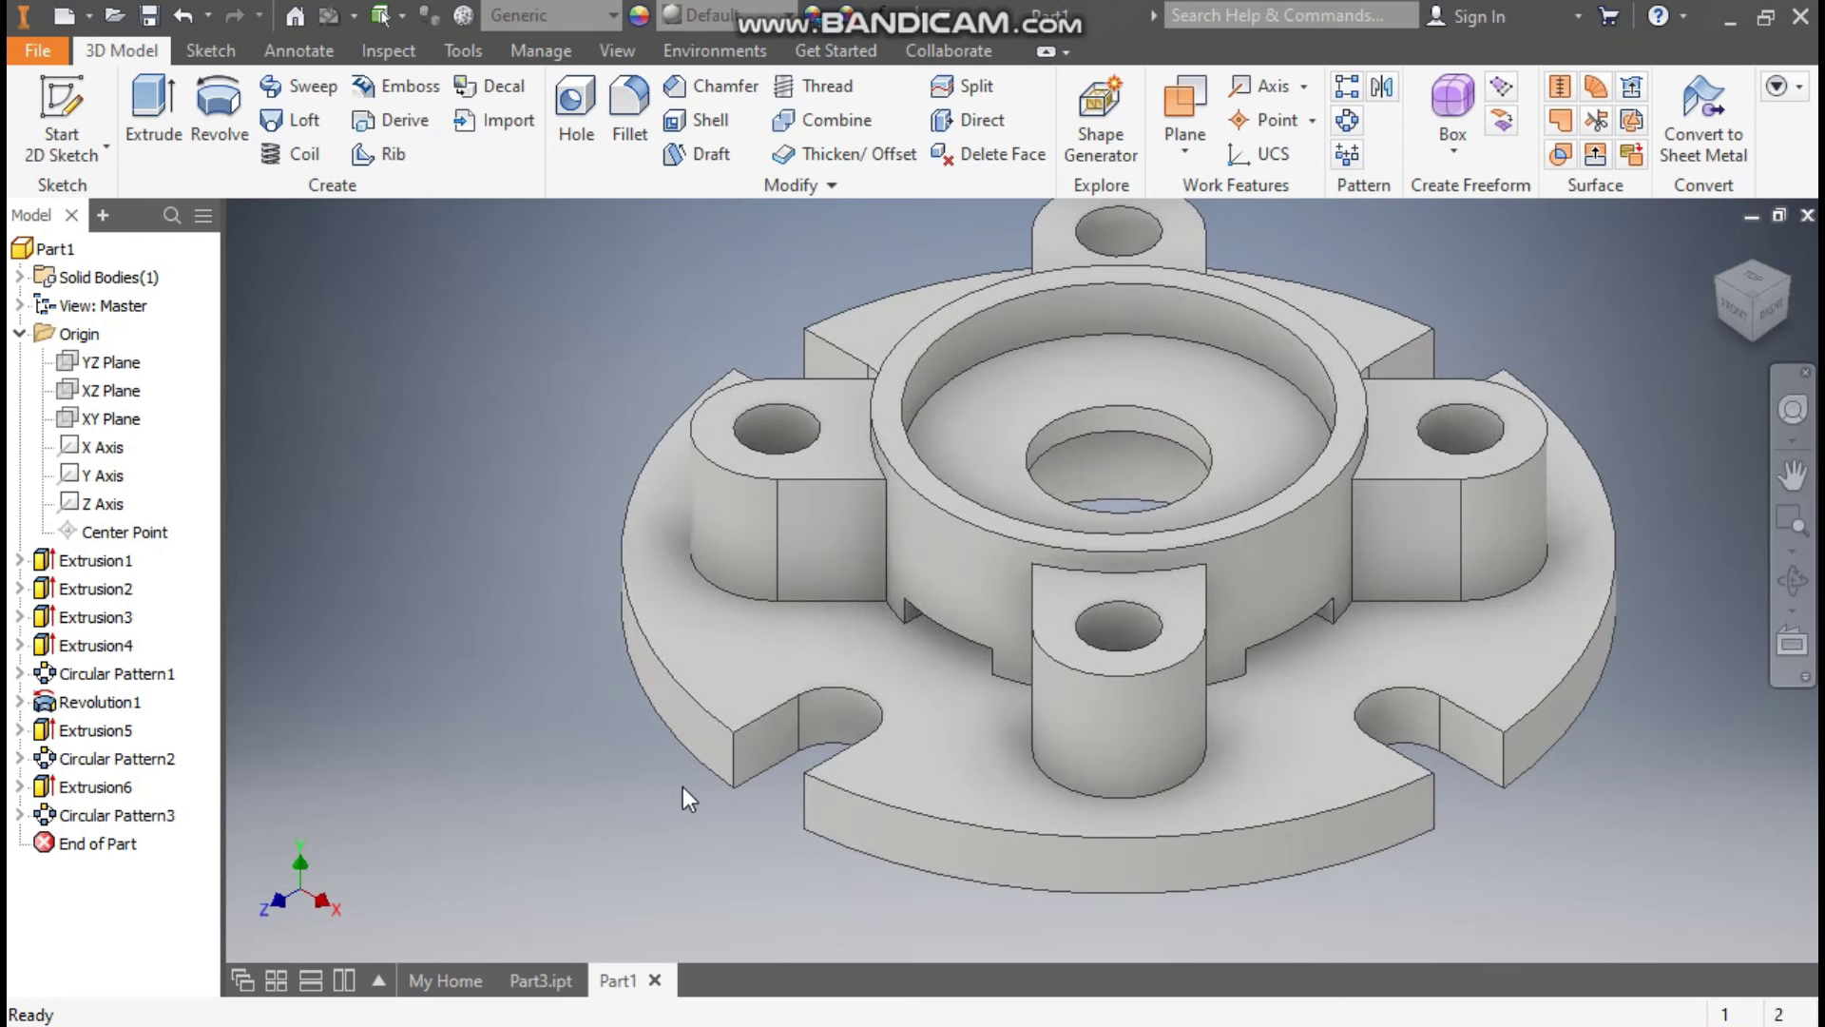
Start a 2 mm fillet on the four vertical edges of the near notches.
left_click(733, 755)
left_click(768, 735)
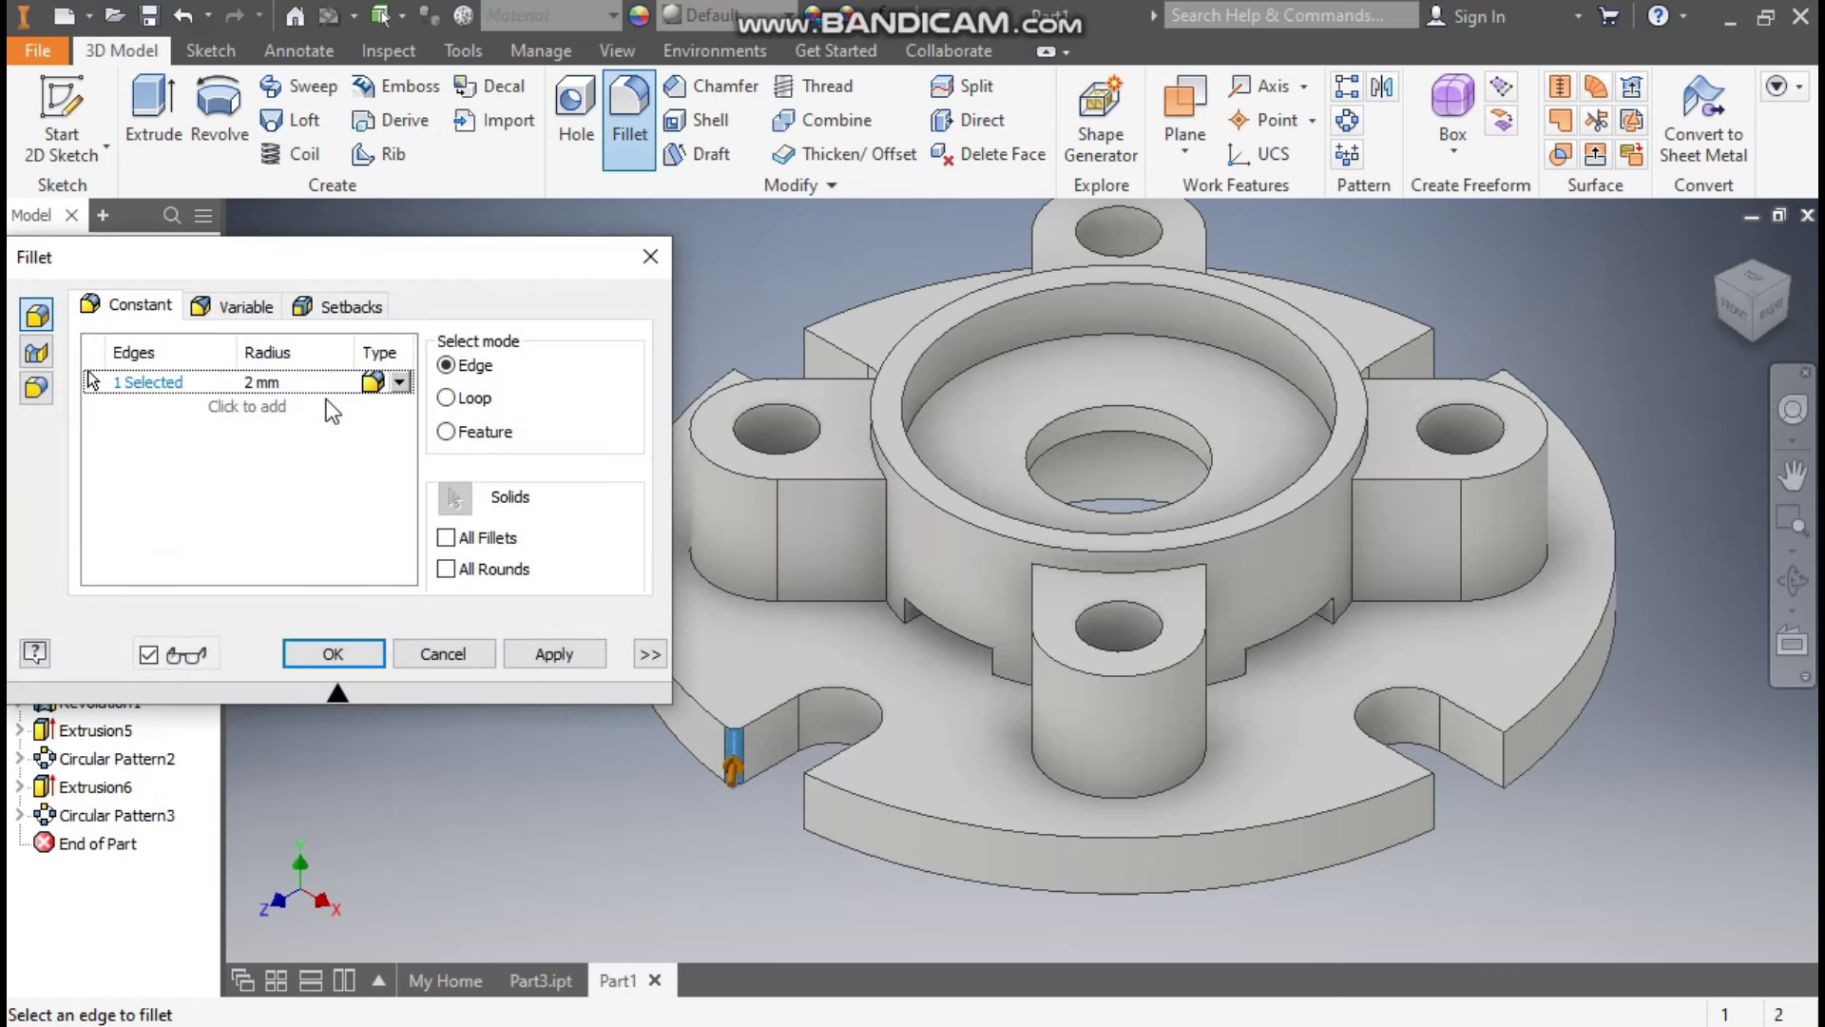
left_click(807, 802)
left_click(1429, 794)
left_click(1500, 757)
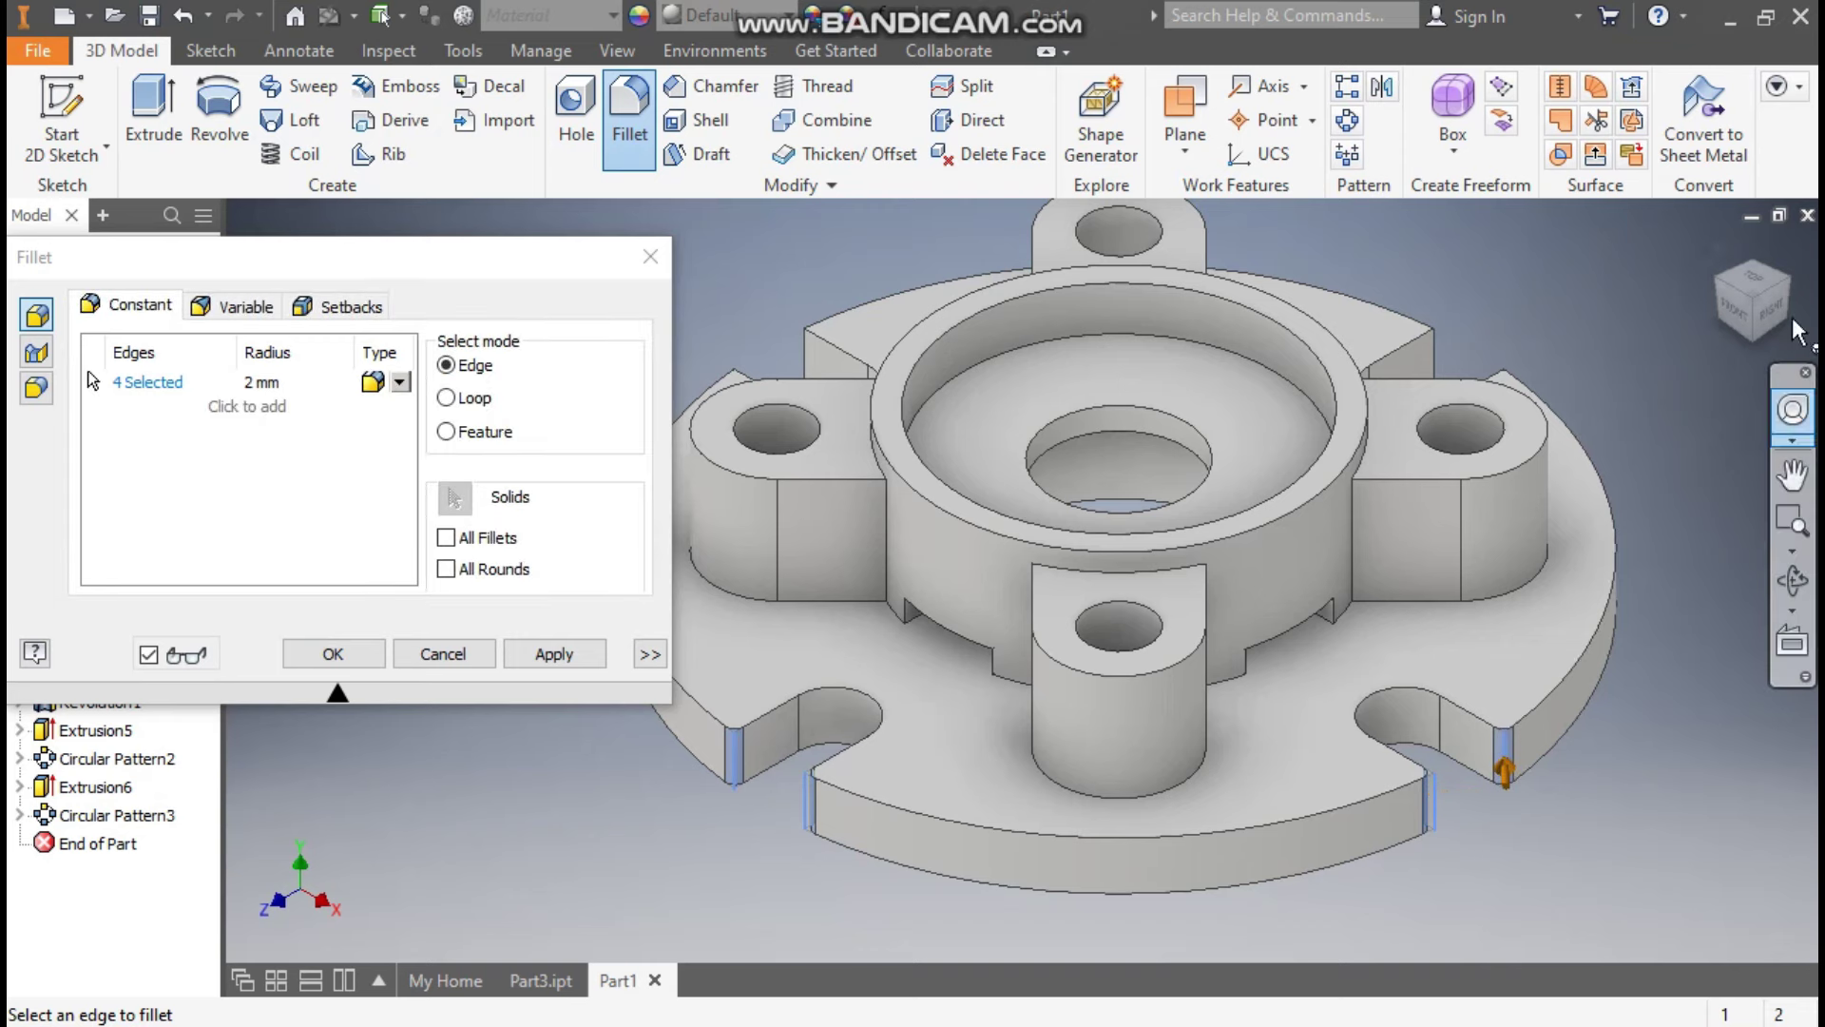
Add the four far notch edges and apply the 2 mm fillet to all eight.
left_click_drag(1795, 326, 829, 546)
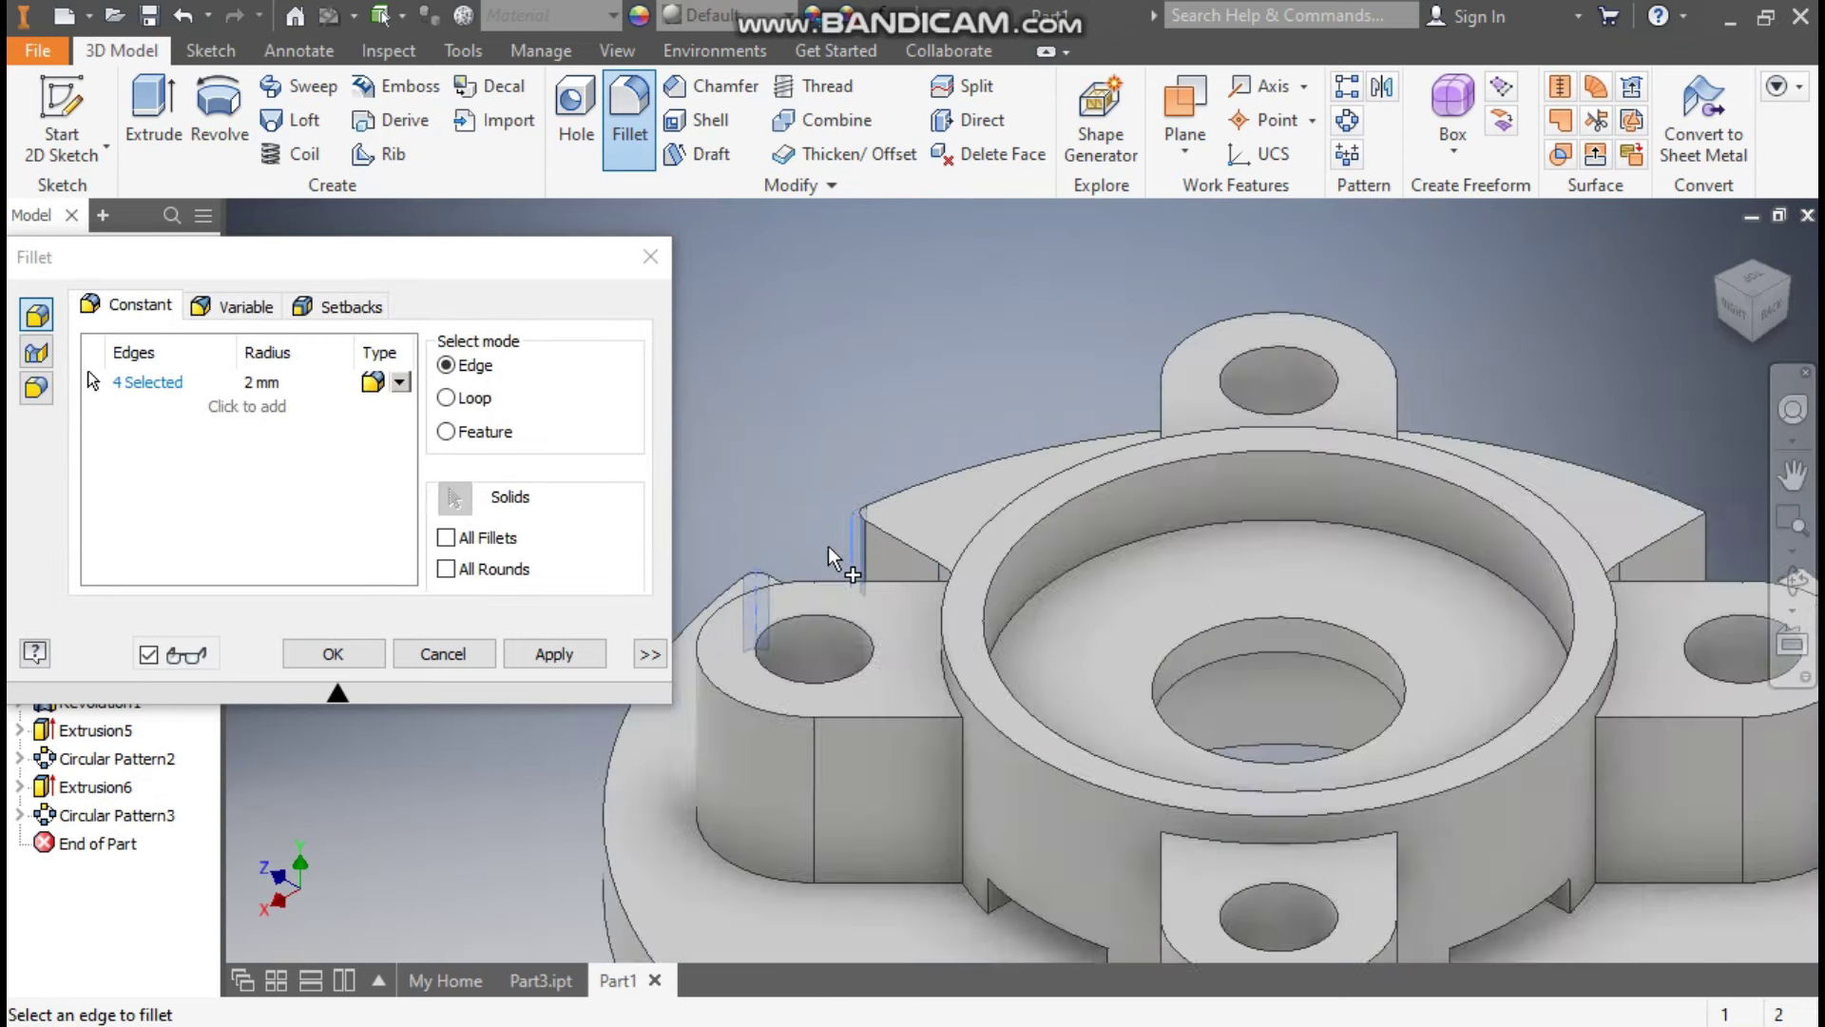
scroll(829, 546, "up", 2)
left_click(1344, 904)
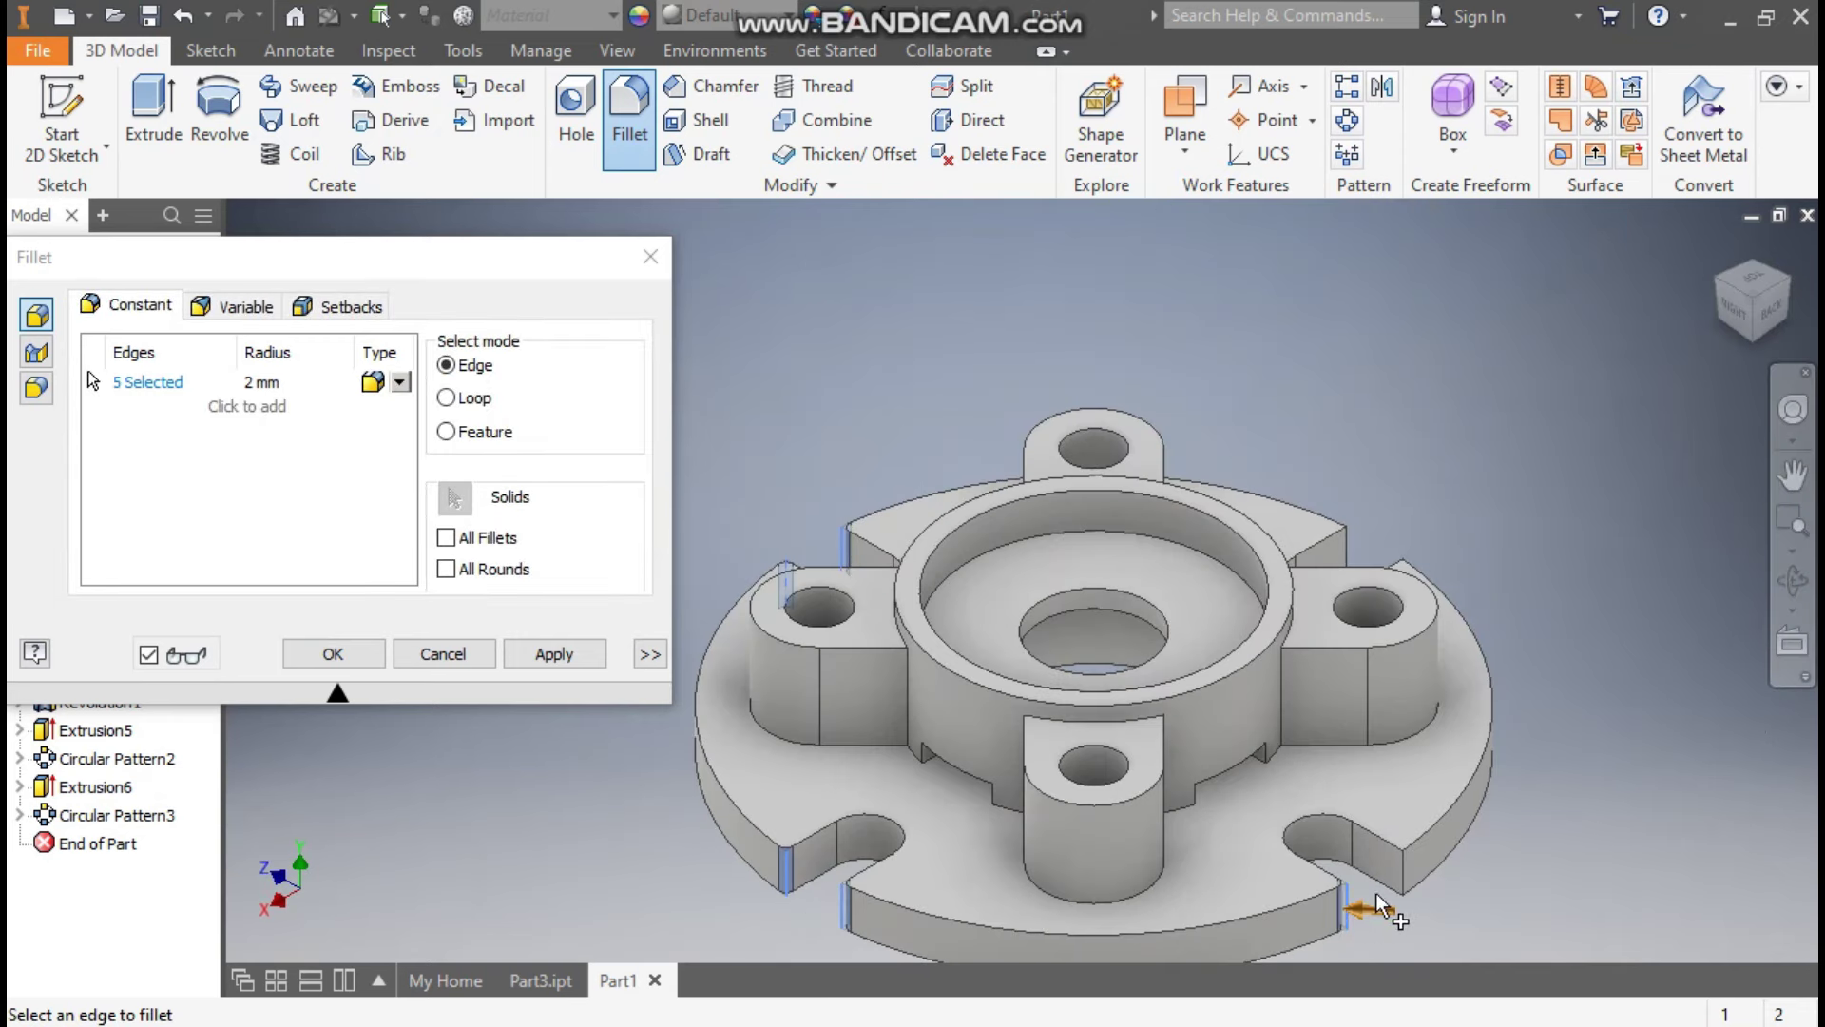
left_click(1401, 870)
left_click(1346, 542)
left_click_drag(1754, 302, 908, 393)
scroll(908, 393, "up", 3)
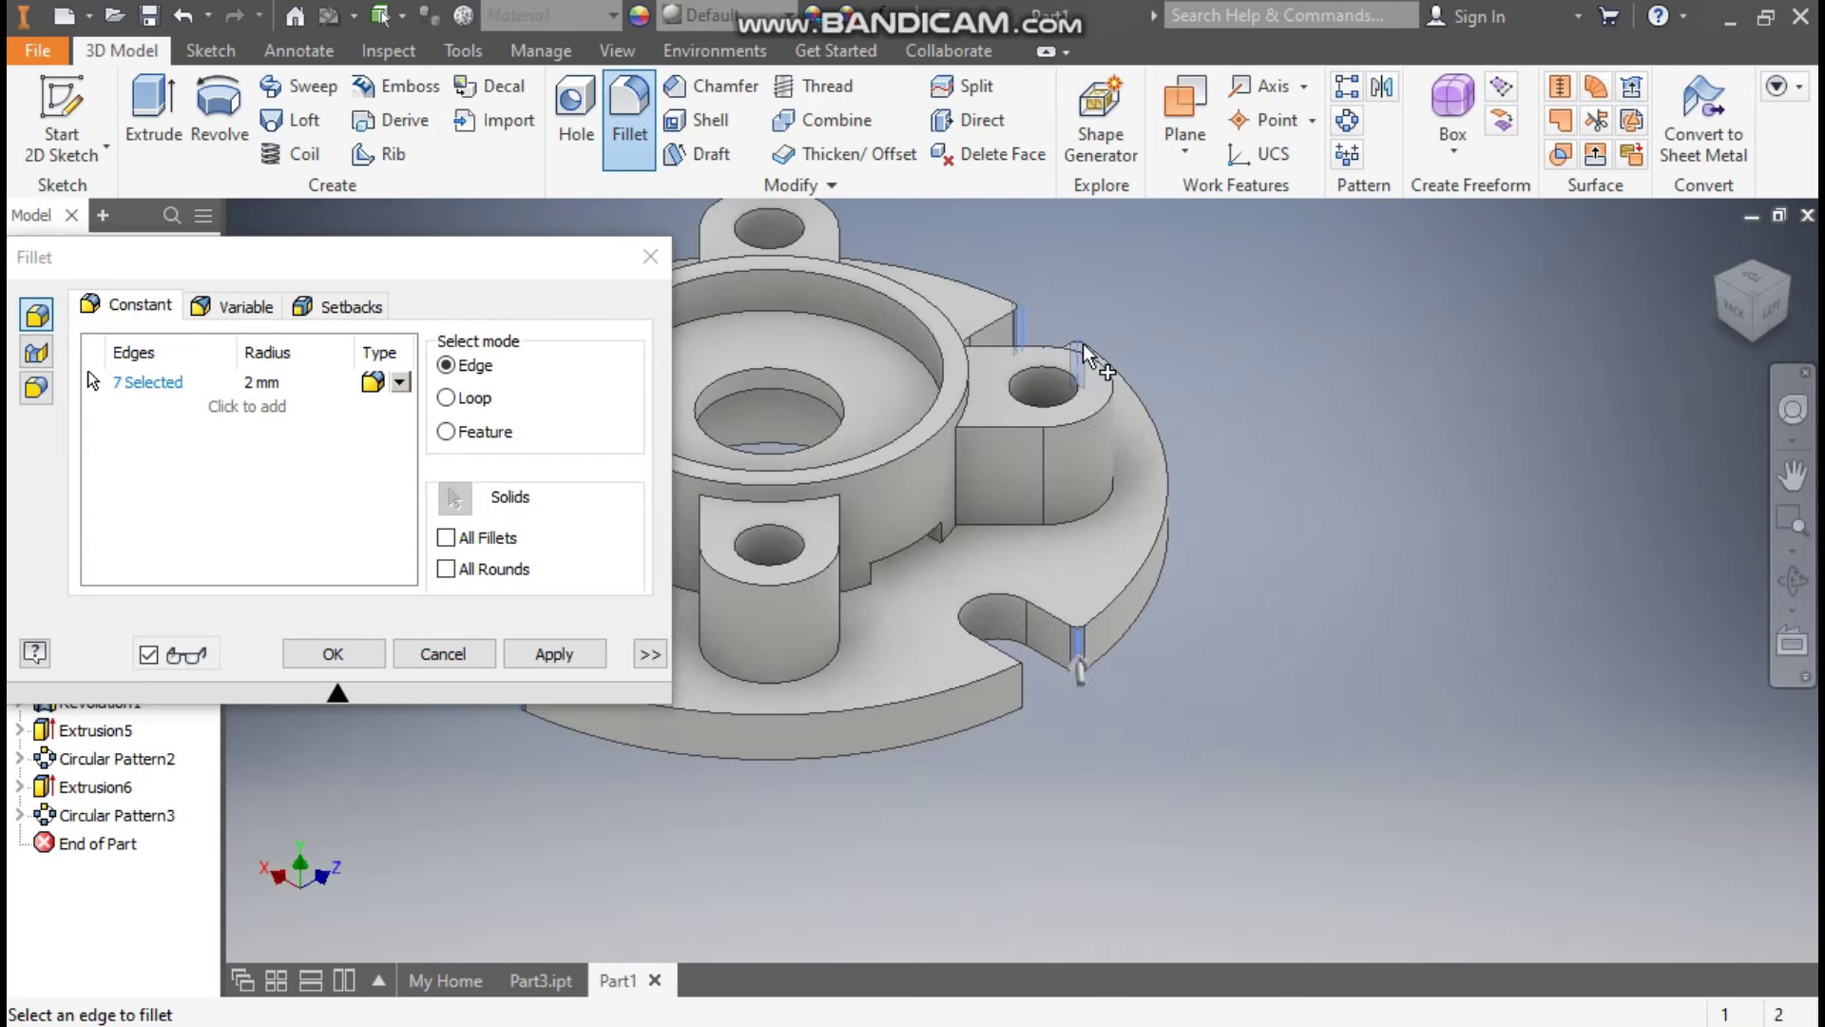
left_click(1030, 690)
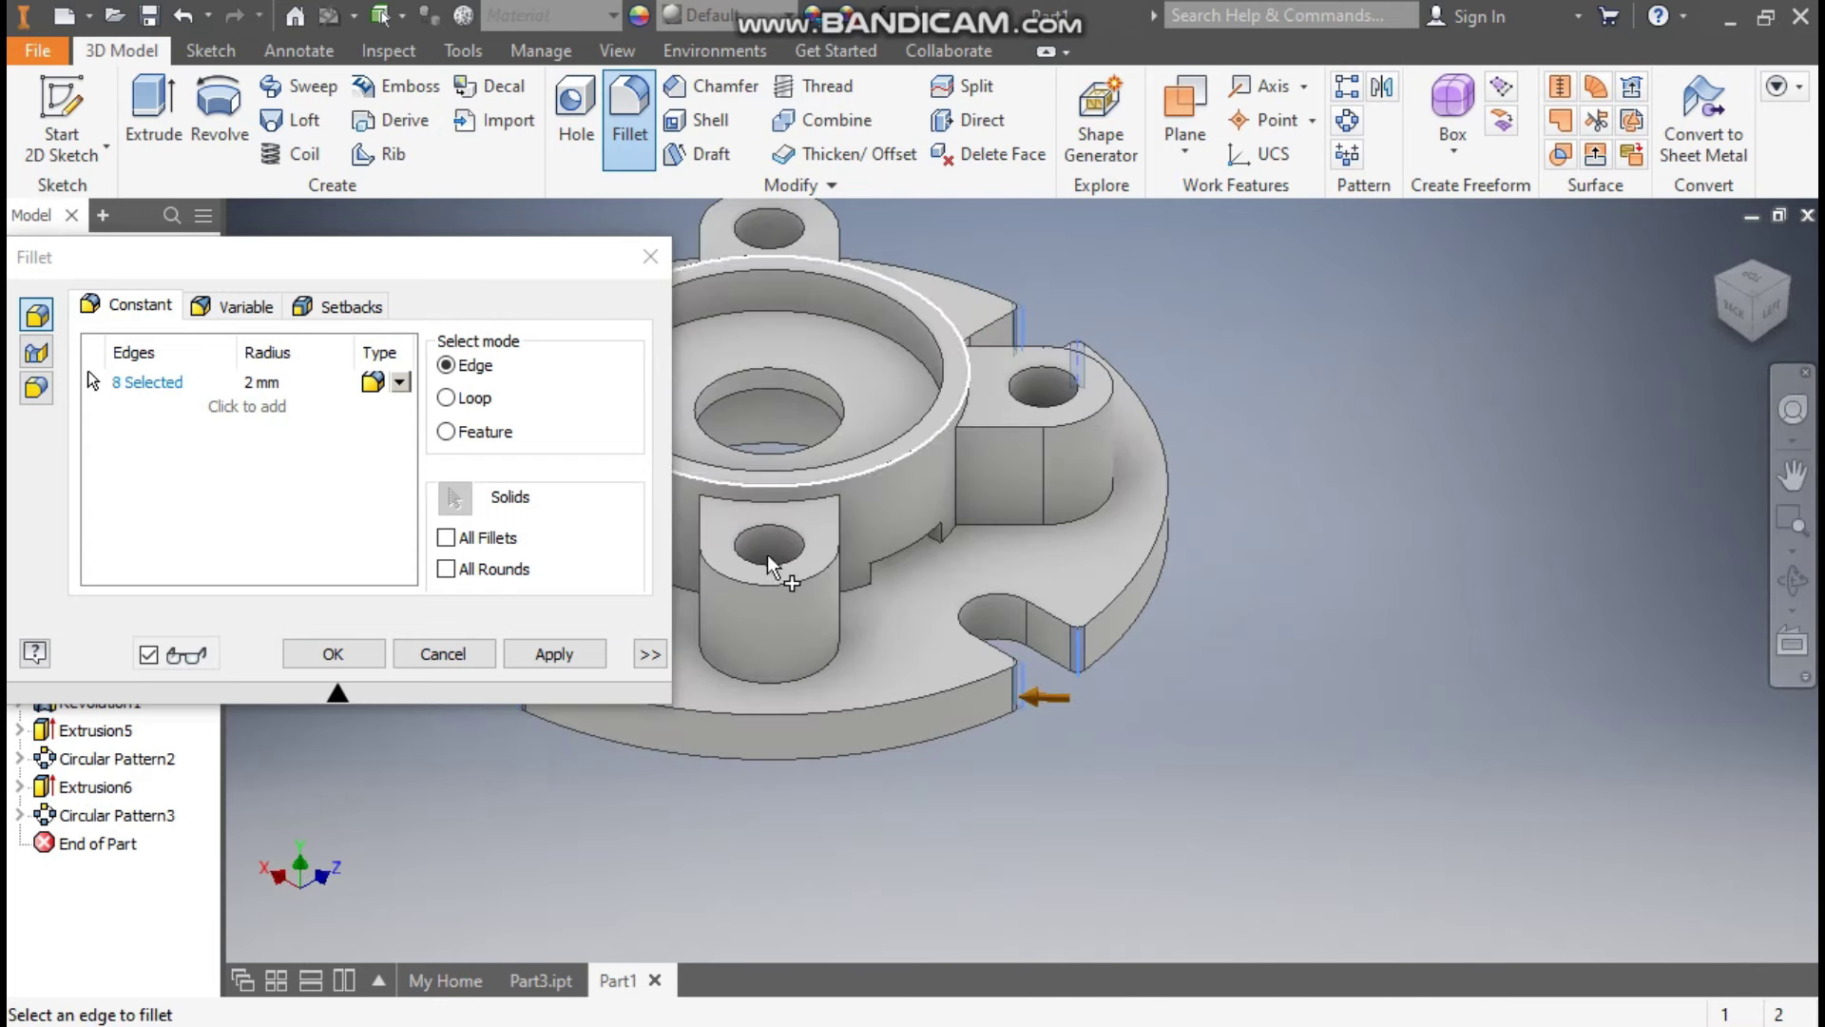
left_click(365, 652)
Return to the home view and give the flange part a blue glossy appearance.
left_click_drag(1546, 553, 1664, 574)
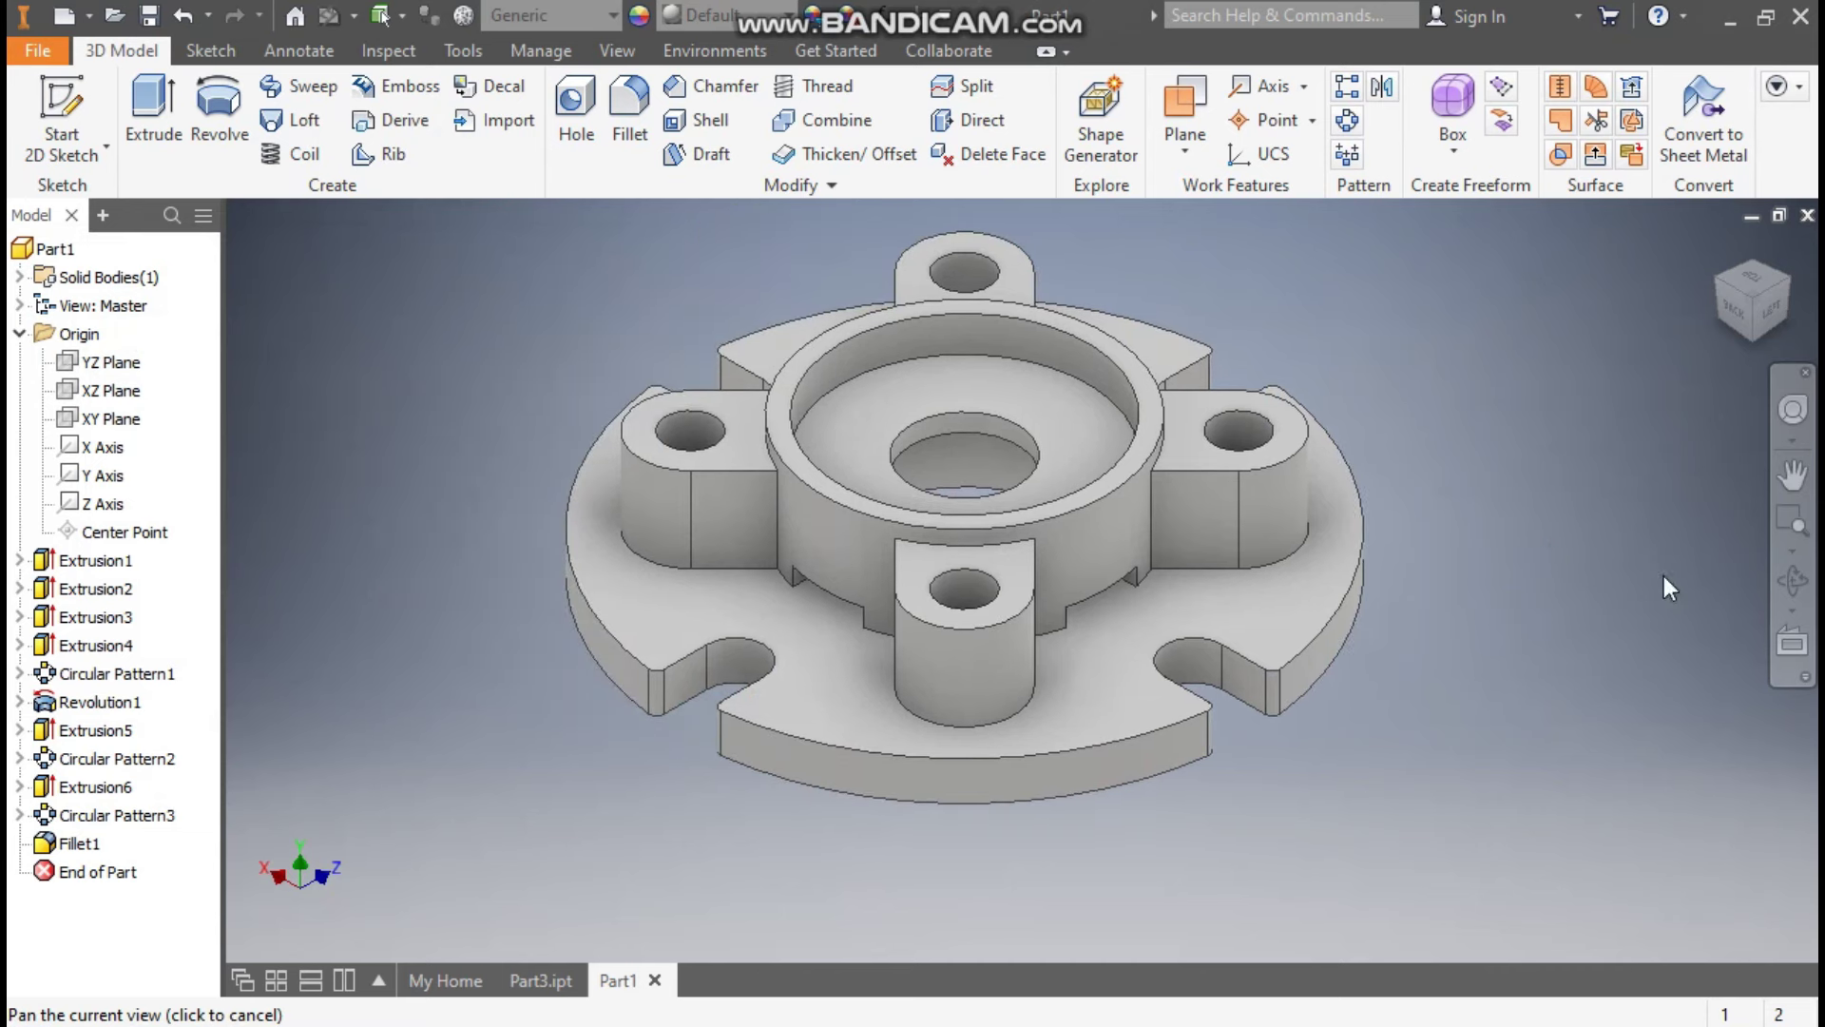
left_click(1721, 246)
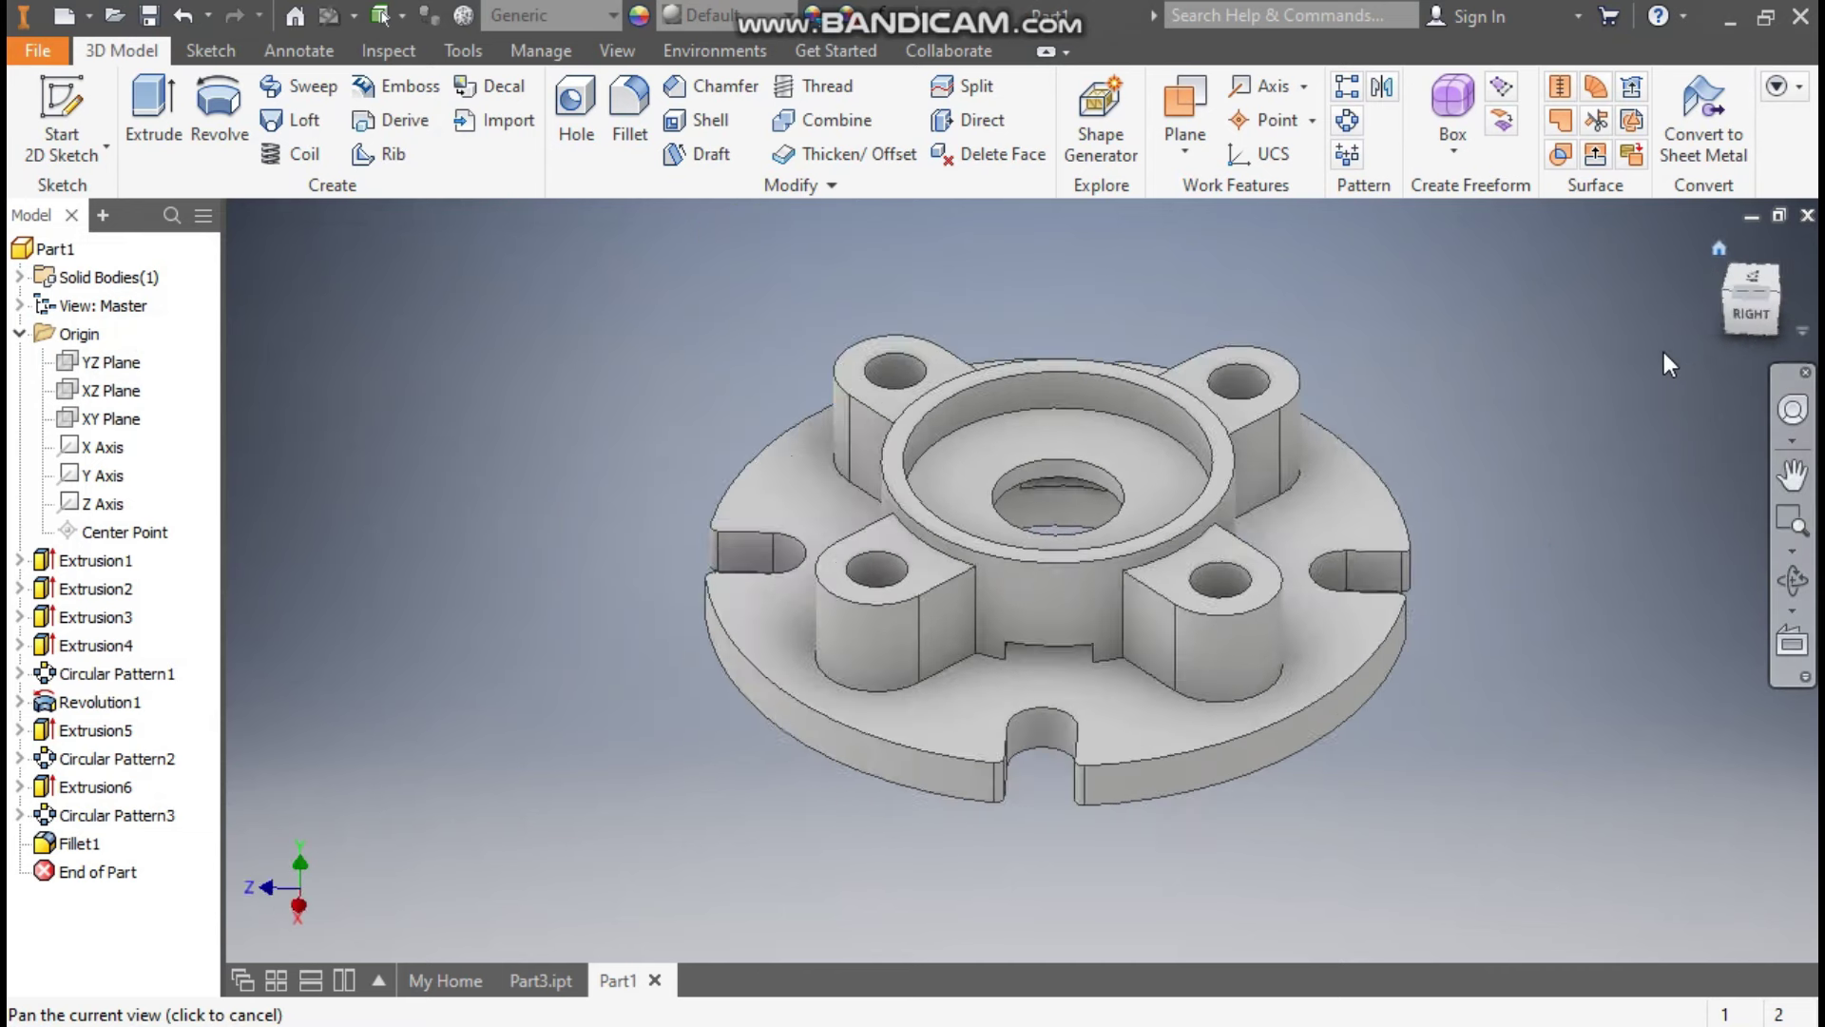
left_click(689, 11)
scroll(720, 242, "up", 7)
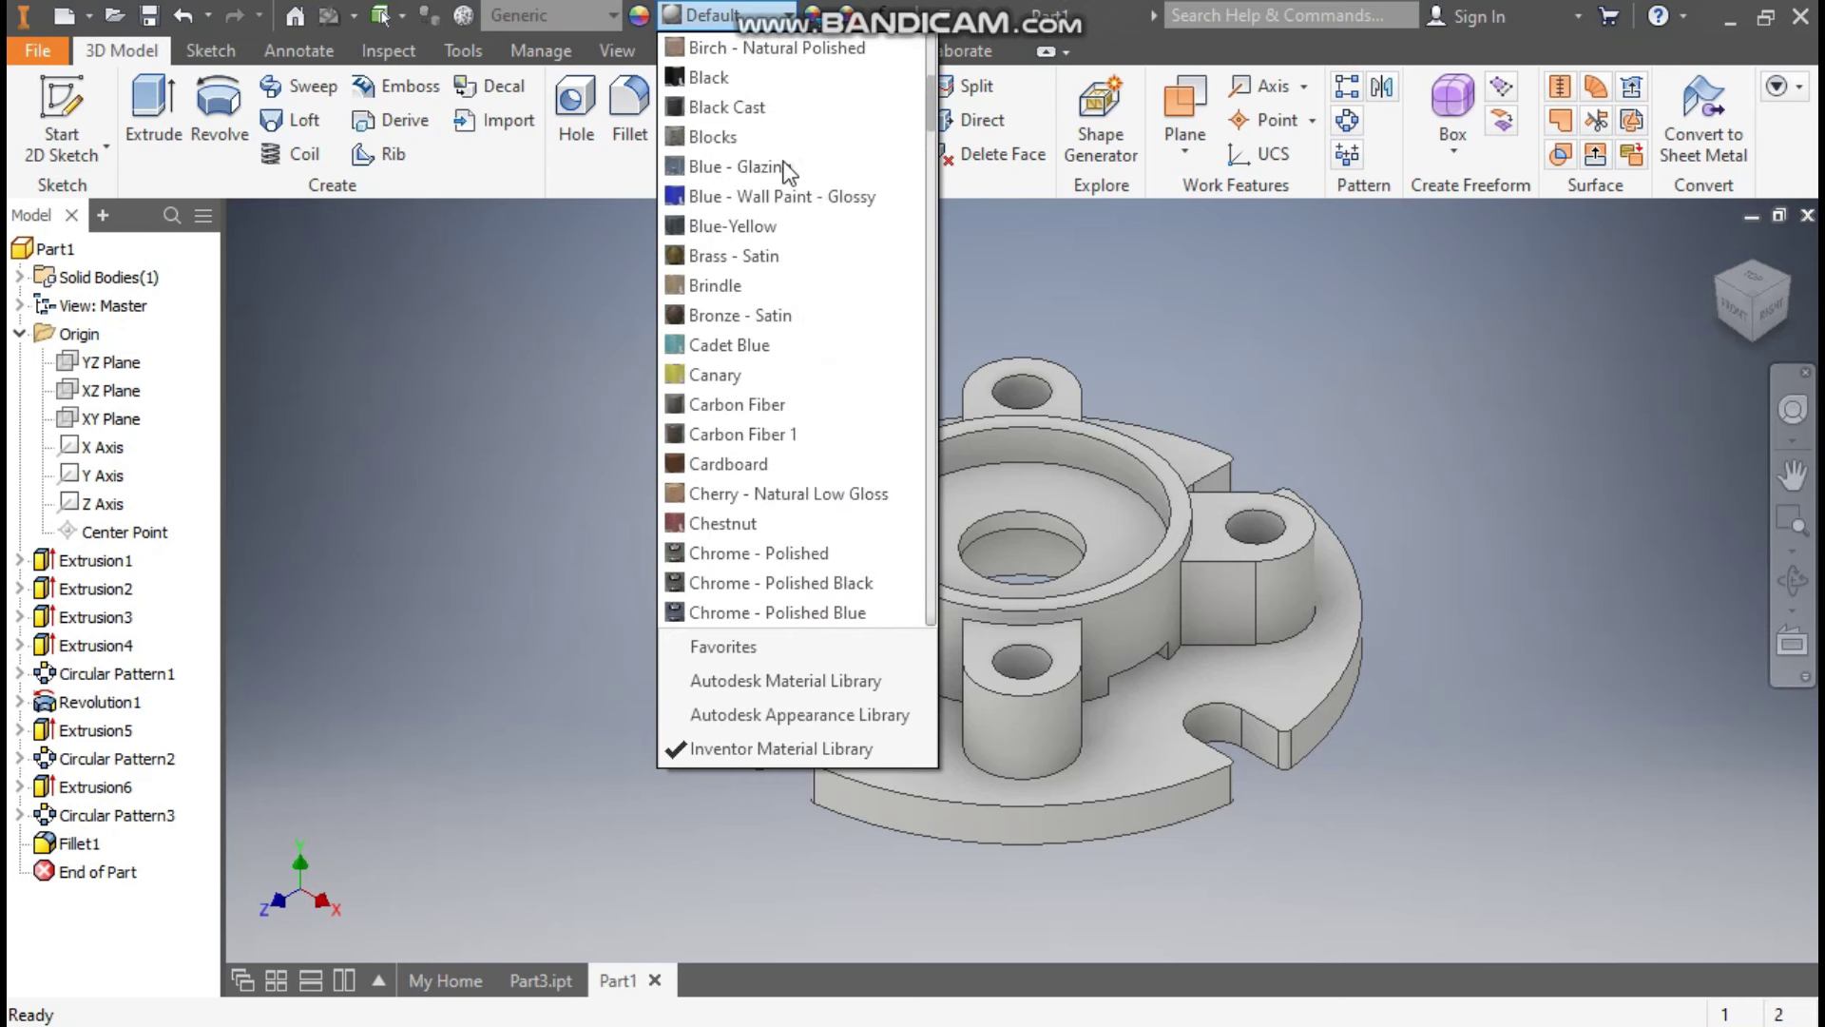
left_click(777, 202)
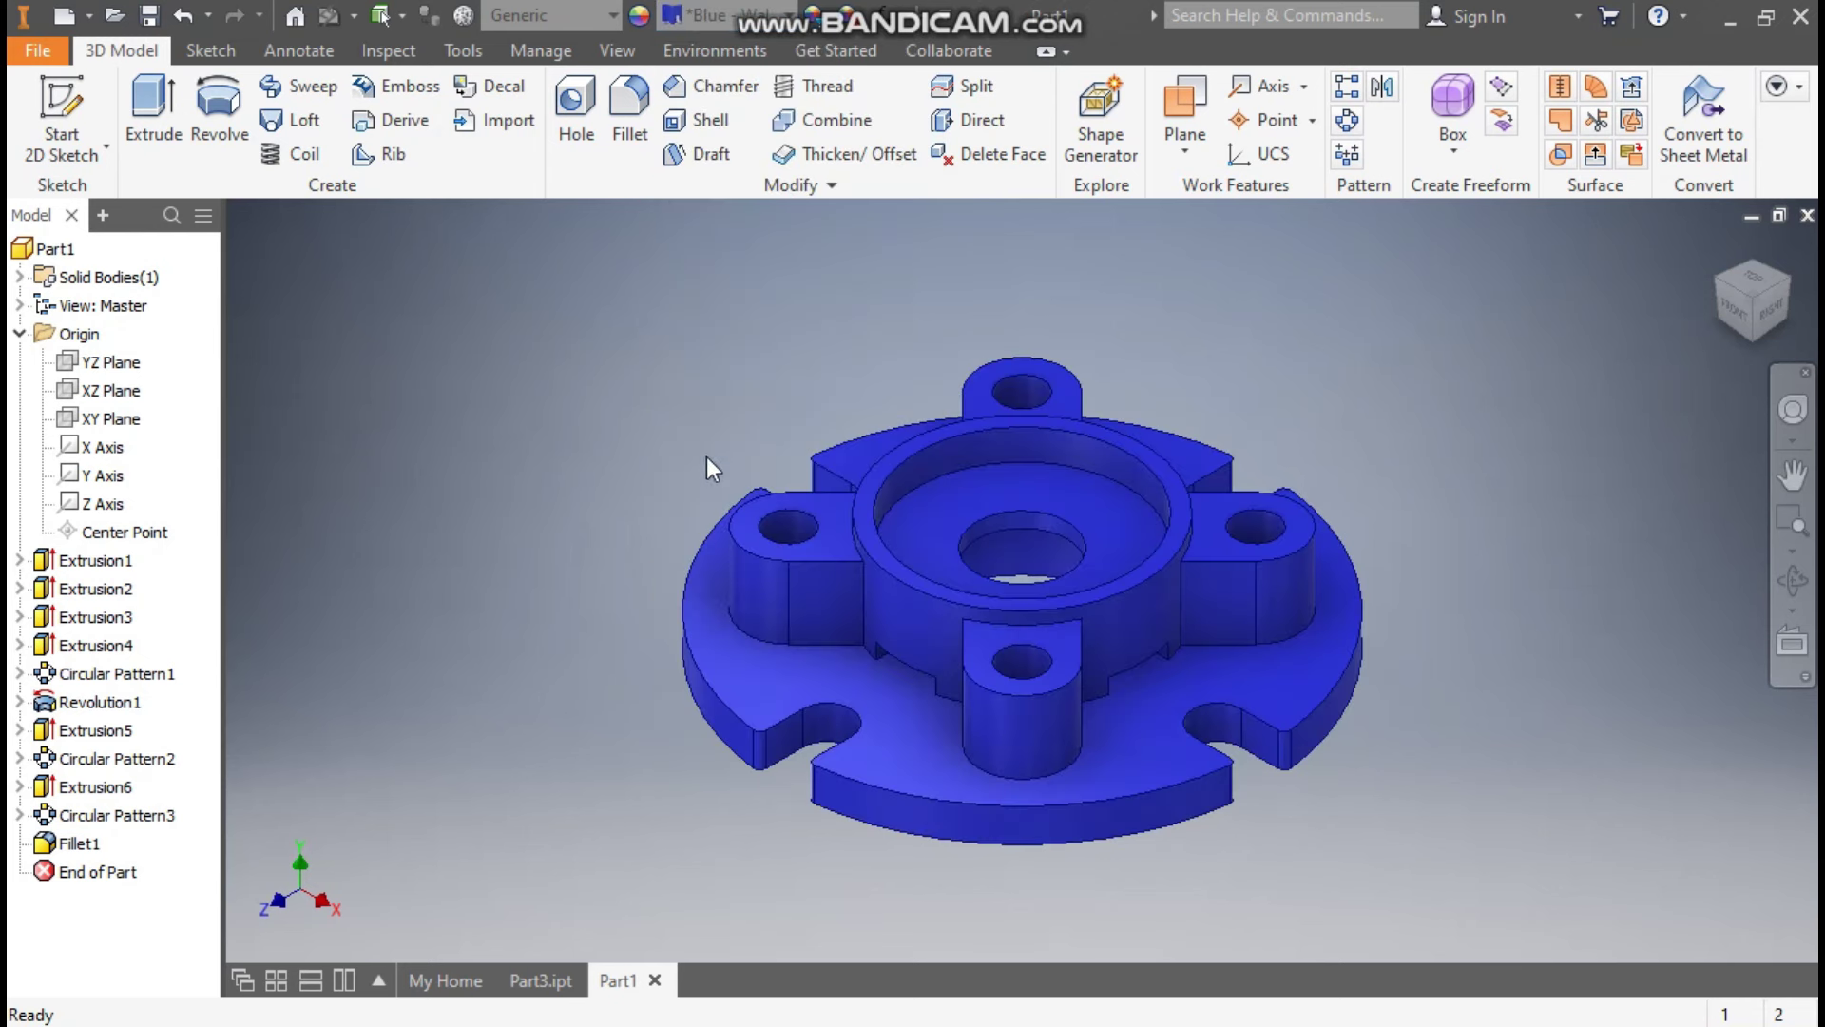
scroll(640, 603, "down", 2)
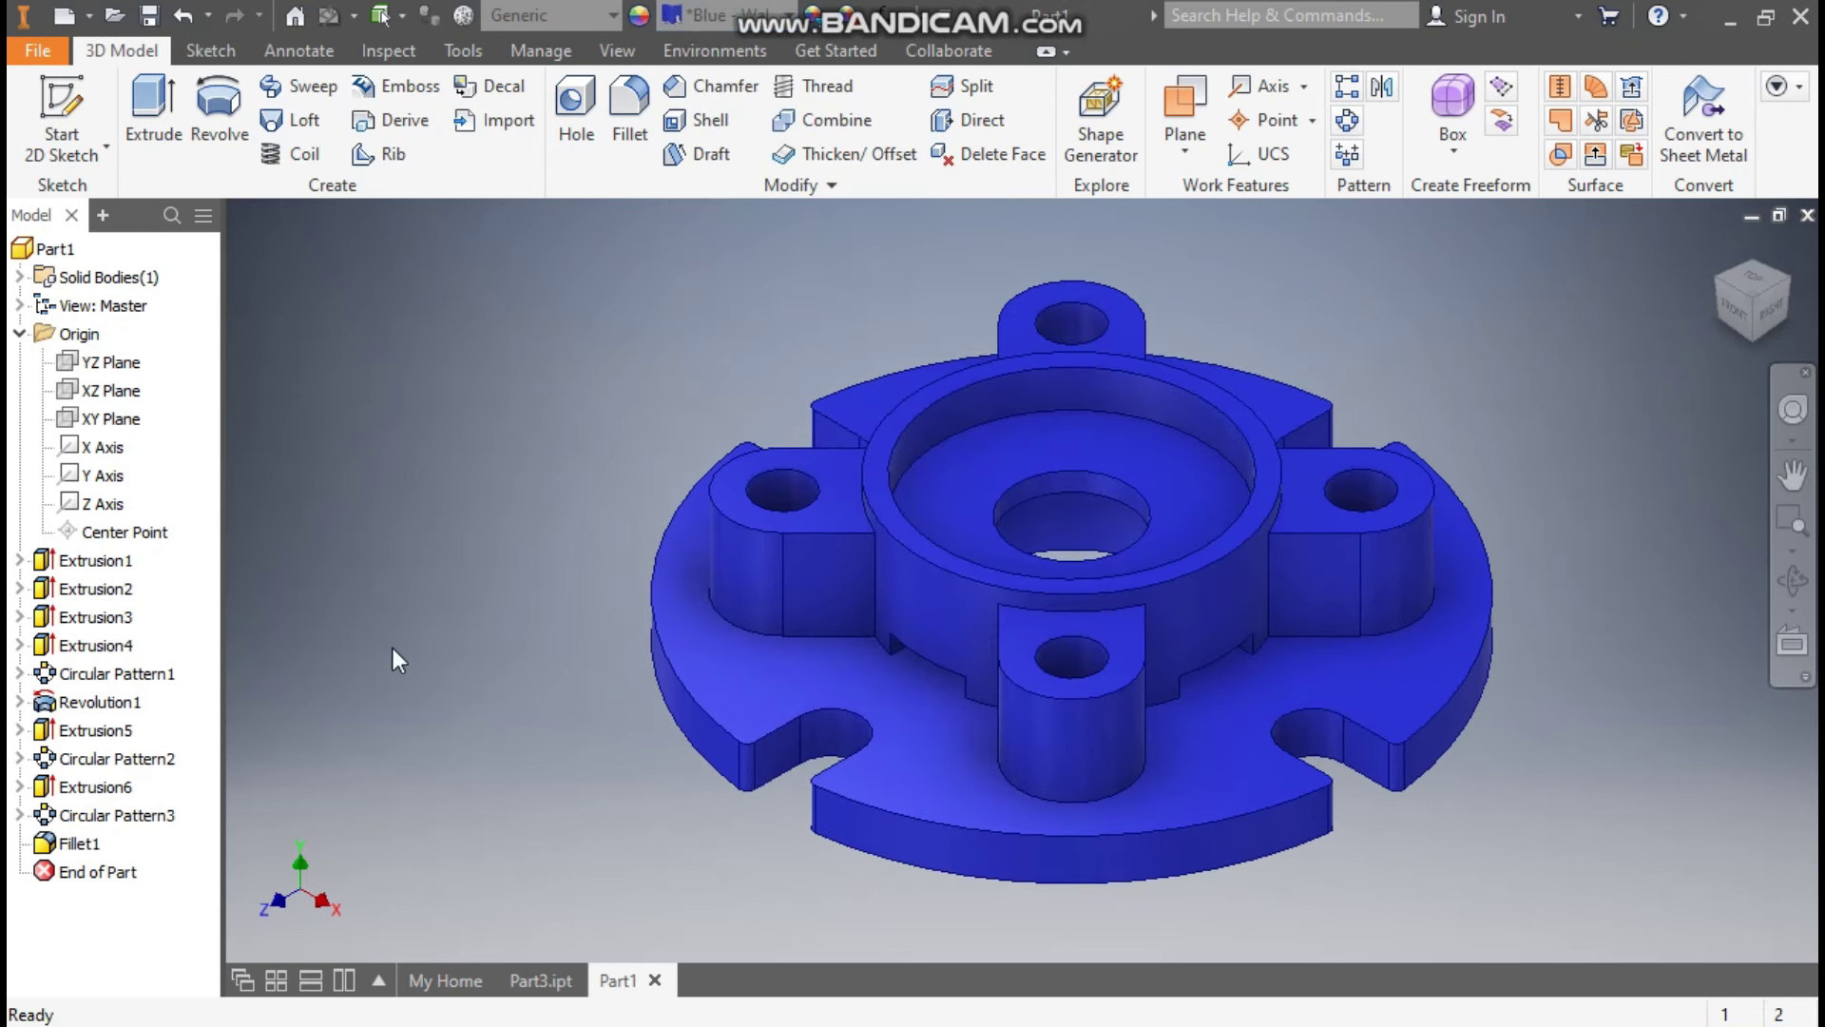